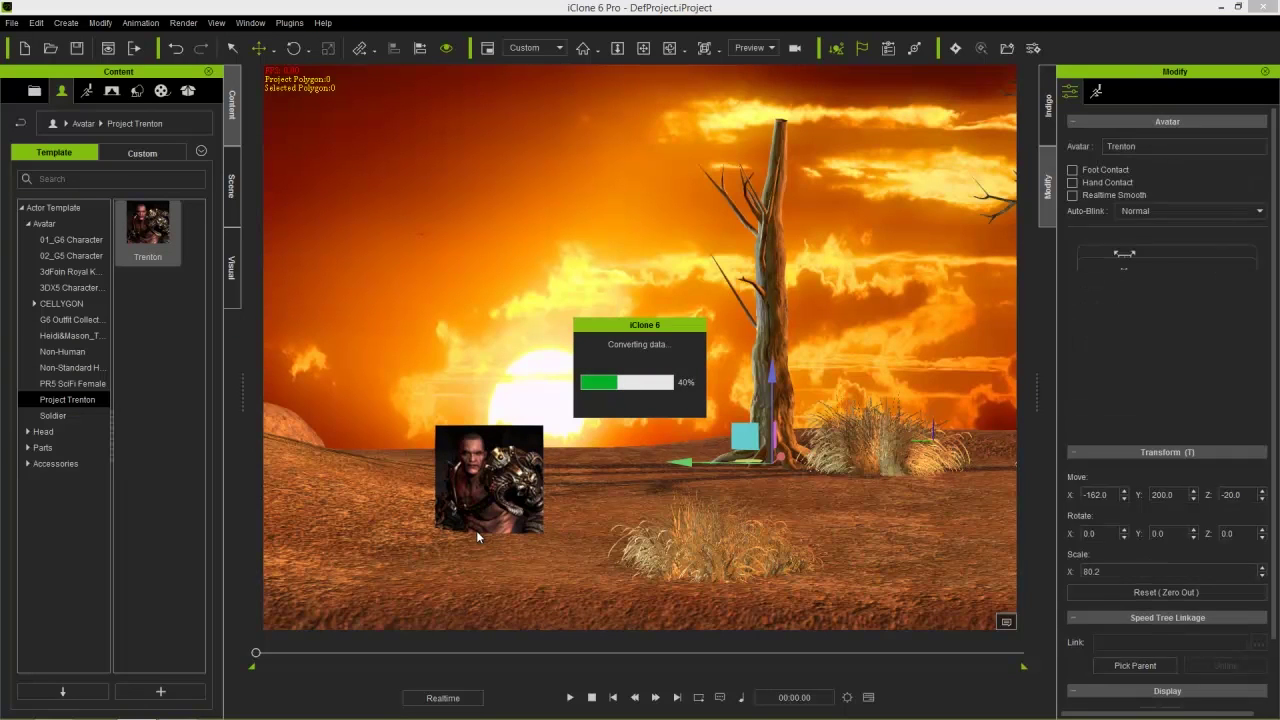
Step: Position the Trenton avatar on the open ground and give him the Axe accessory from the Project Trenton accessories
{"action": "right_click_drag", "start_coordinate": [550, 504], "coordinate": [598, 537]}
{"action": "left_click_drag", "start_coordinate": [620, 530], "coordinate": [687, 539]}
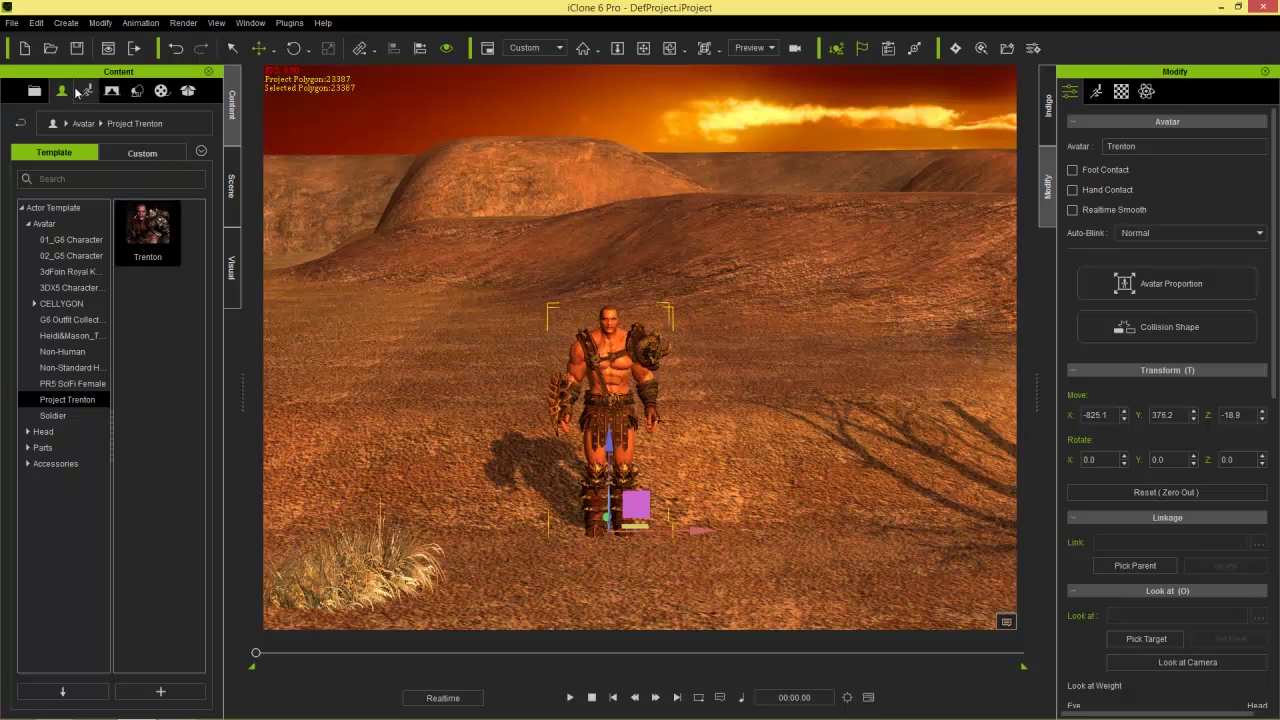
{"action": "left_click", "coordinate": [66, 464]}
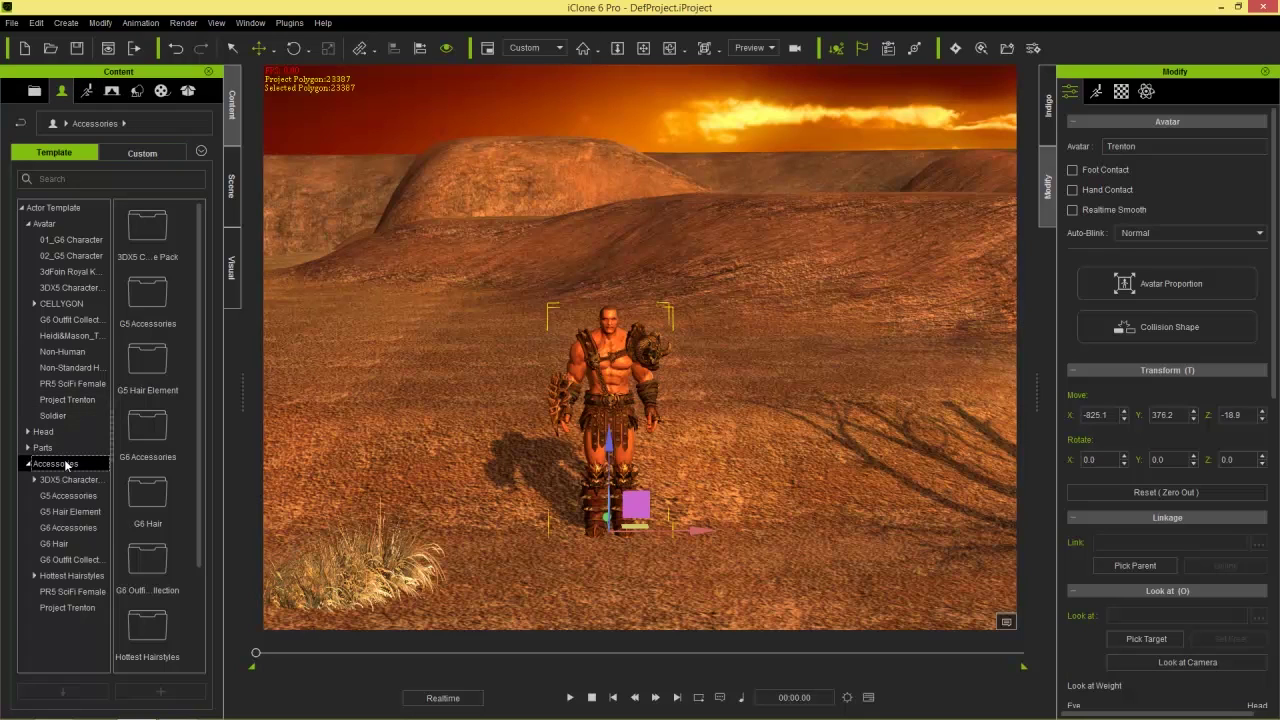
{"action": "left_click", "coordinate": [67, 607]}
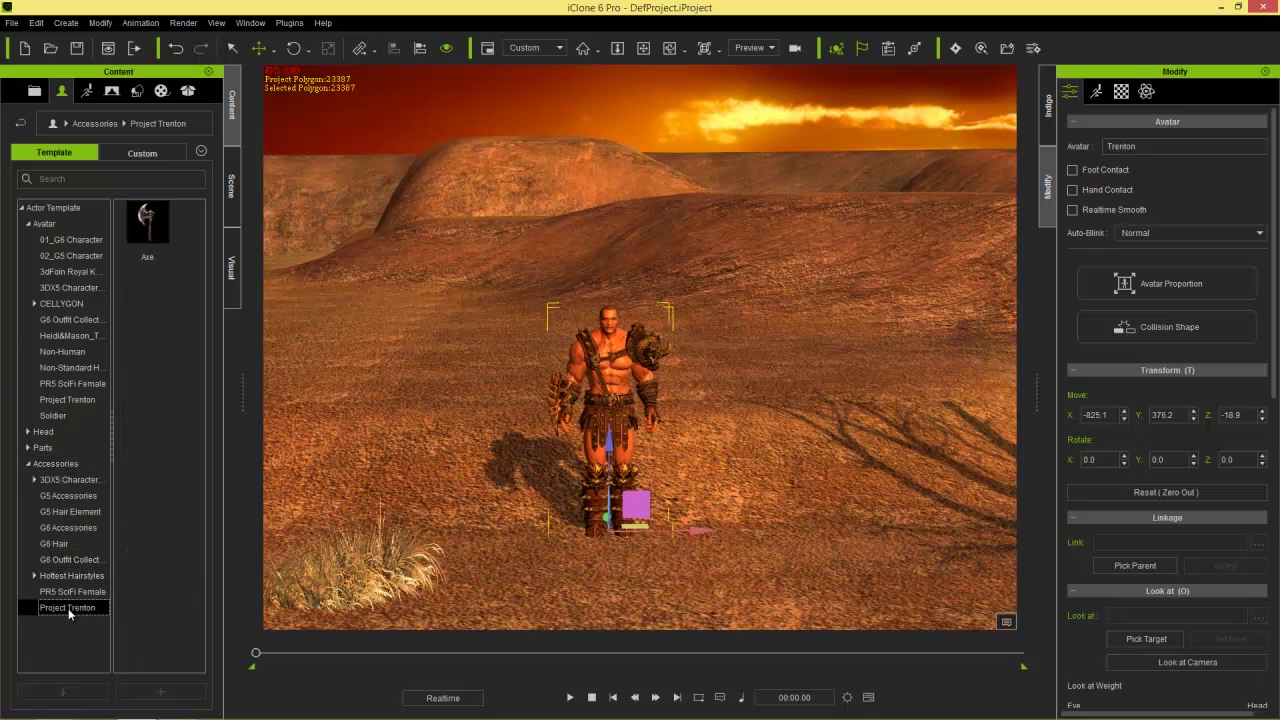
{"action": "double_click", "coordinate": [150, 231]}
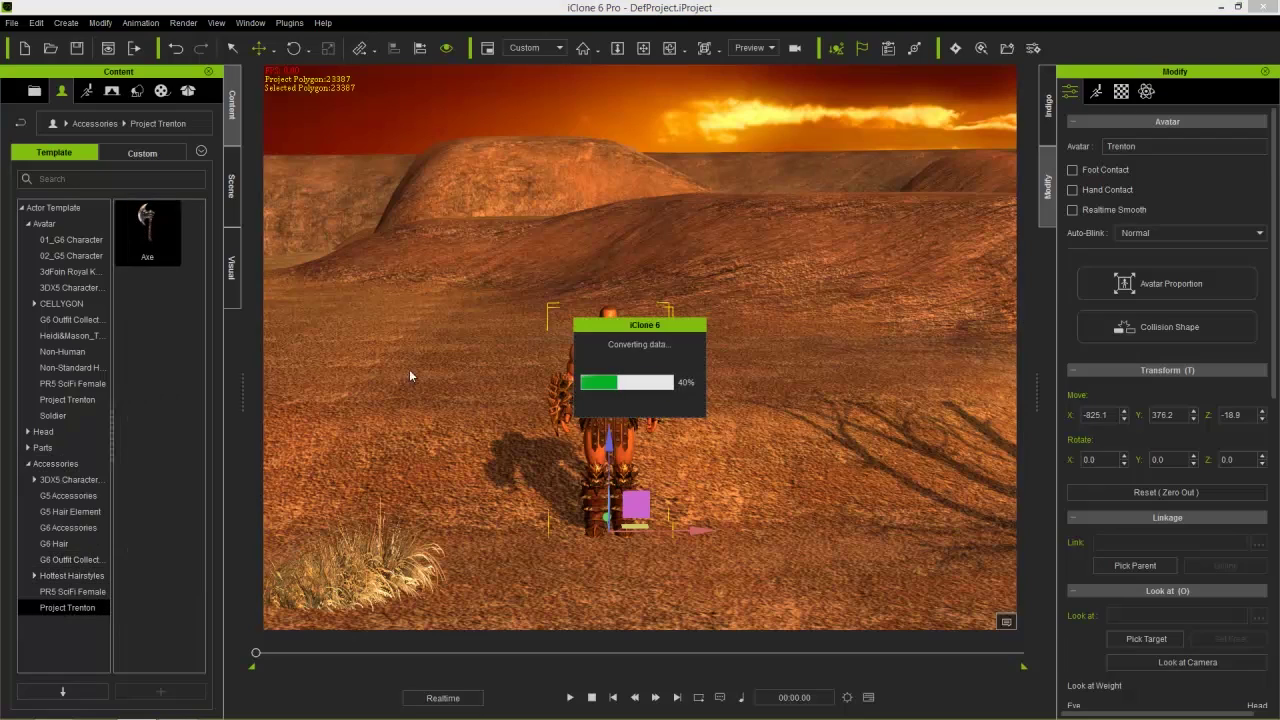
{"action": "scroll", "coordinate": [640, 550], "scroll_direction": "up", "scroll_amount": 6}
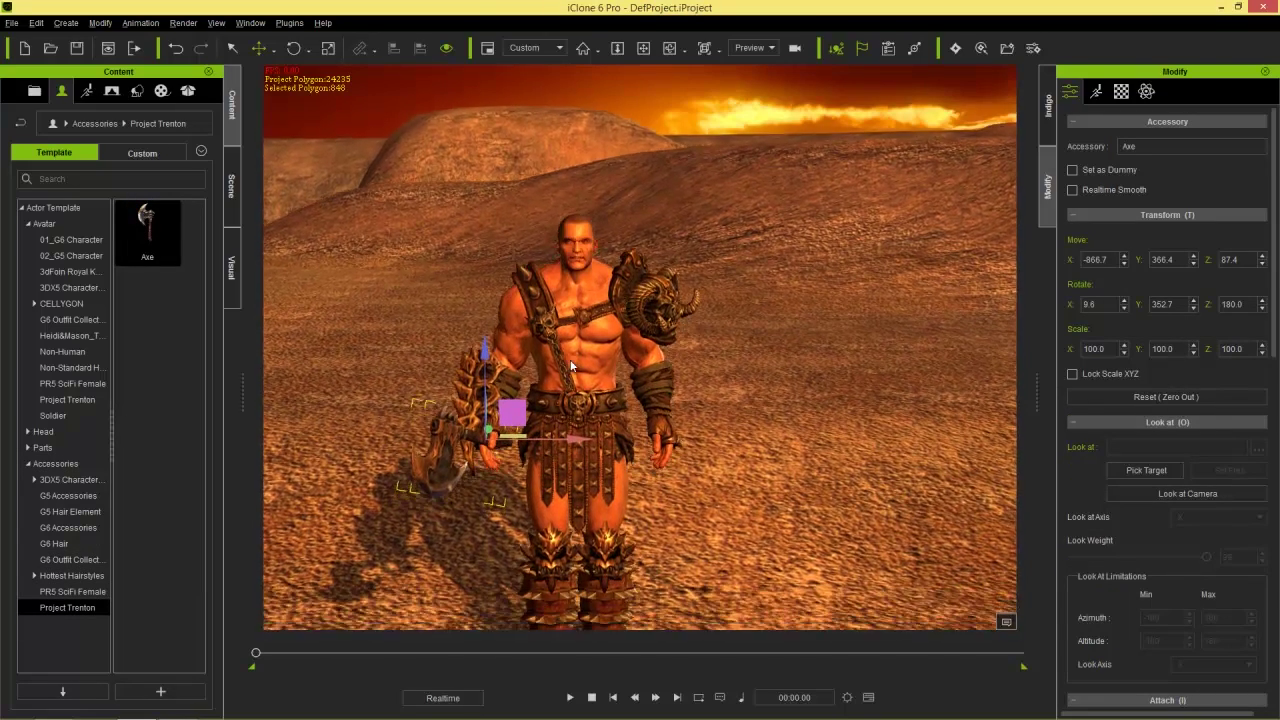
{"action": "scroll", "coordinate": [571, 366], "scroll_direction": "up", "scroll_amount": 5}
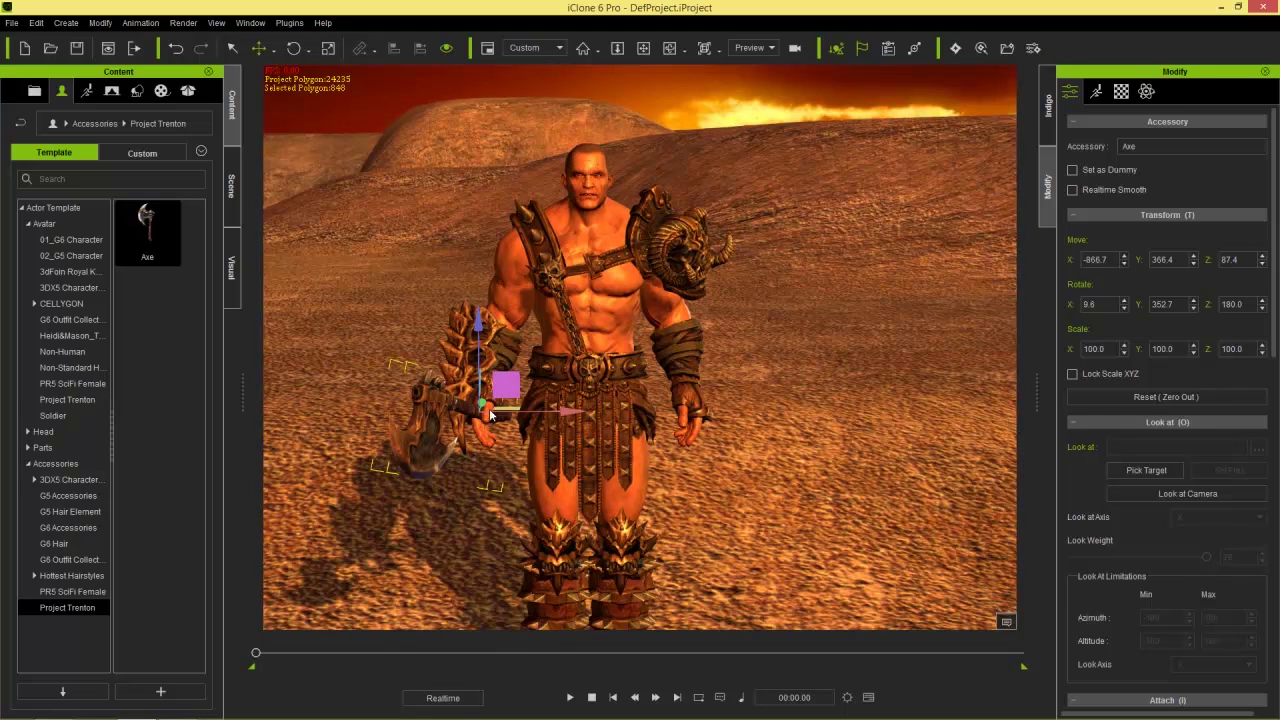
{"action": "scroll", "coordinate": [450, 460], "scroll_direction": "down", "scroll_amount": 5}
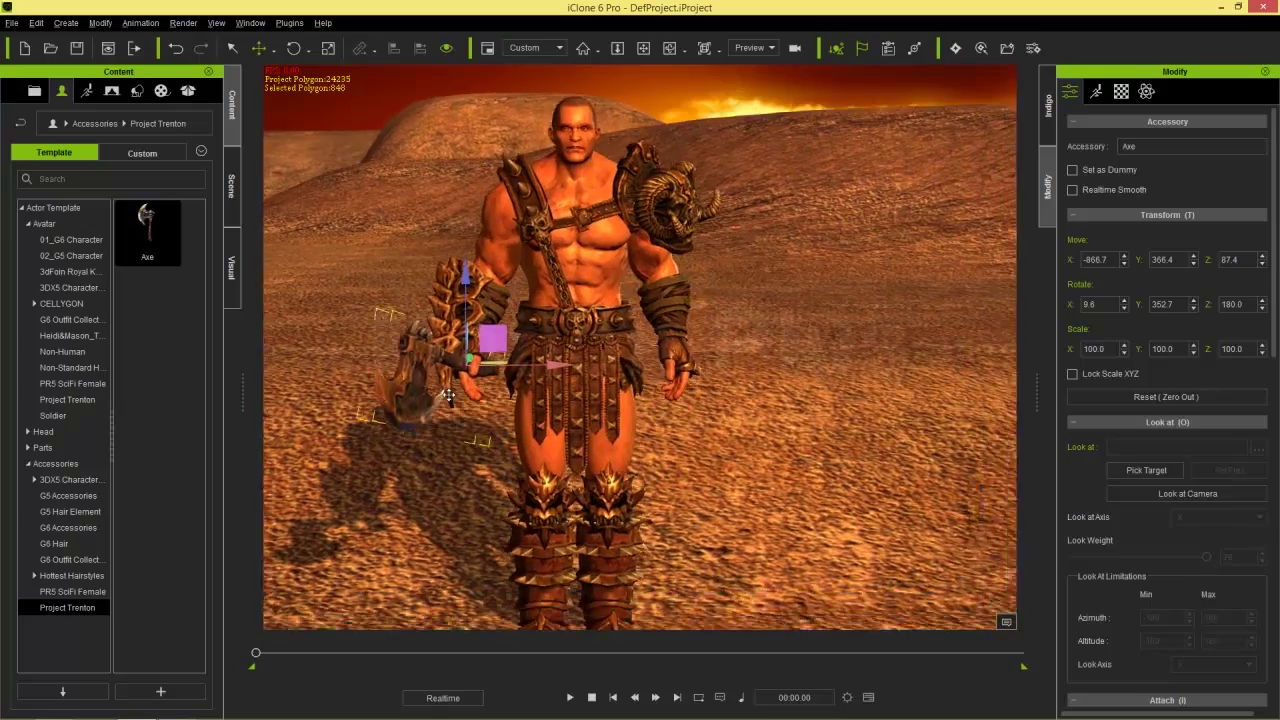
{"action": "scroll", "coordinate": [630, 414], "scroll_direction": "up", "scroll_amount": 2}
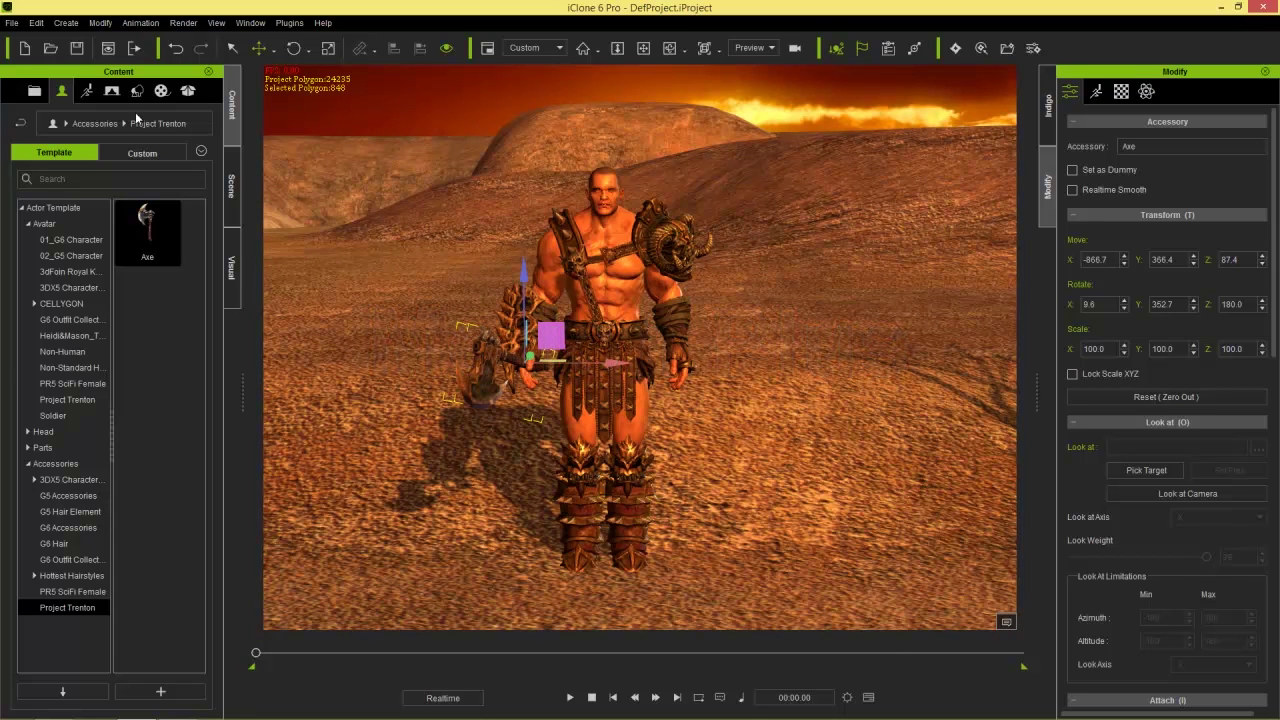
Step: Apply the custom MotionPlus animation "this means war" to Trenton and preview its playback
{"action": "left_click", "coordinate": [88, 92]}
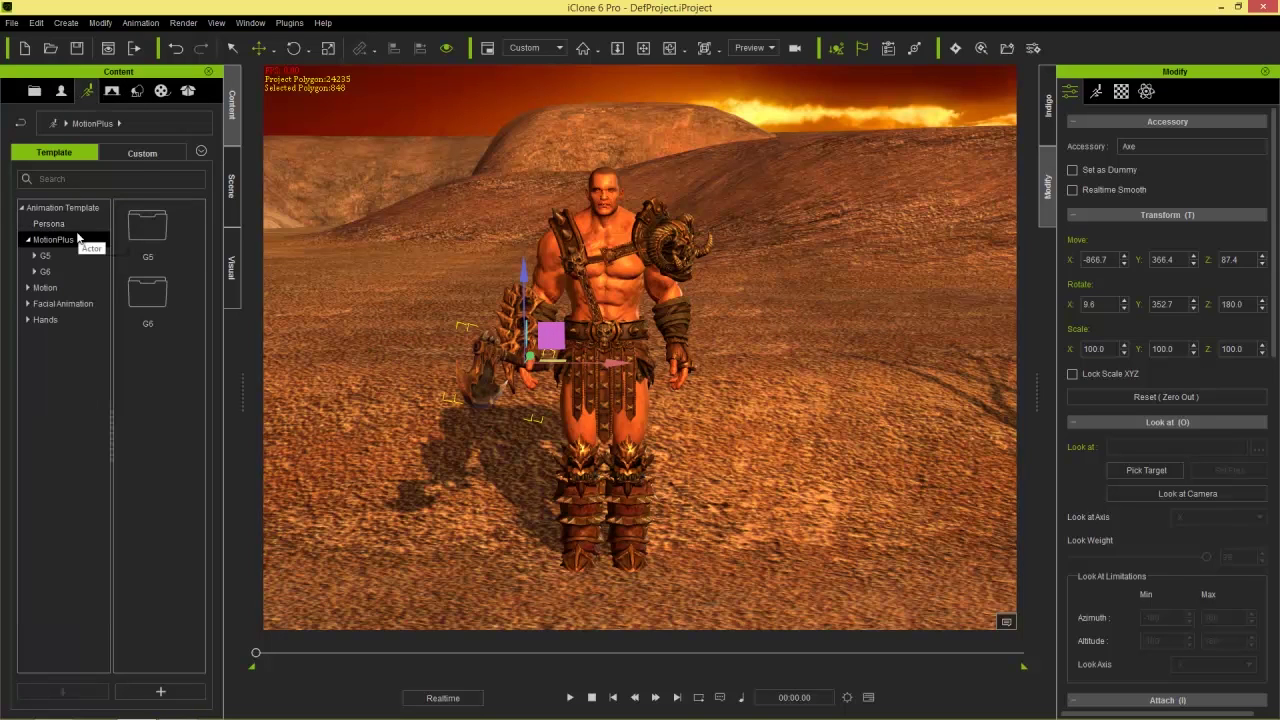
{"action": "left_click", "coordinate": [137, 155]}
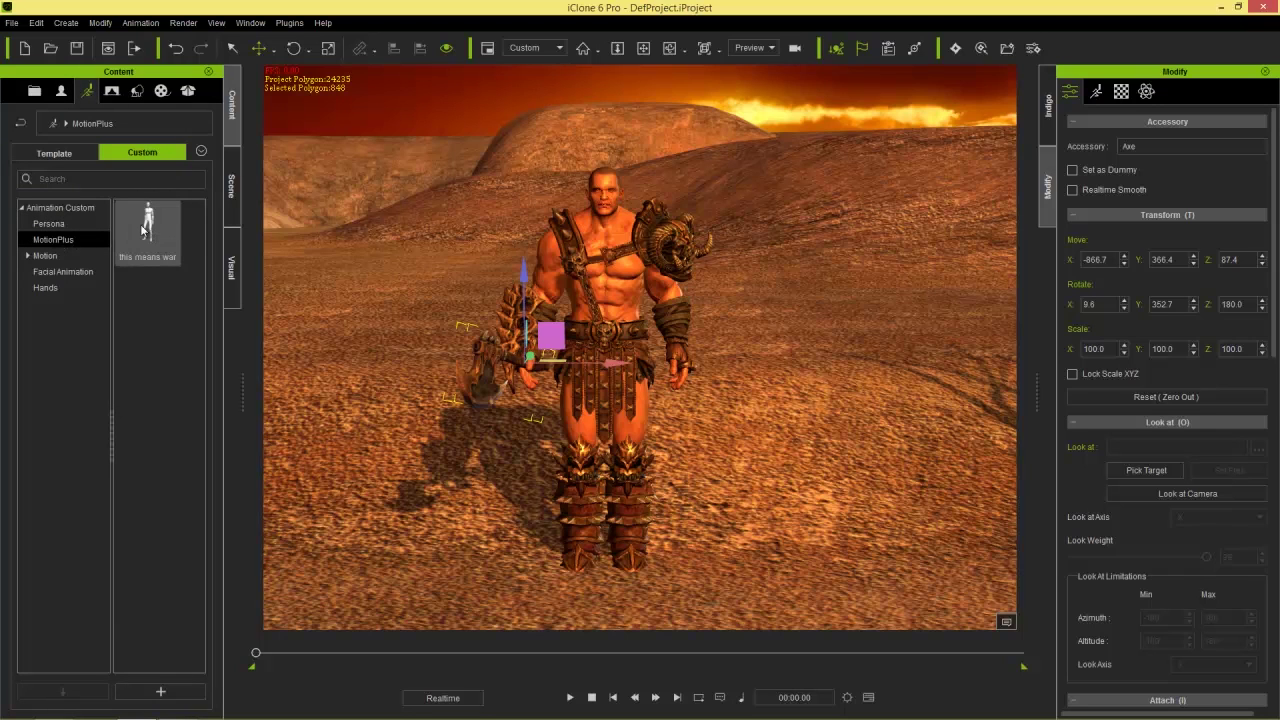
{"action": "left_click_drag", "start_coordinate": [143, 229], "coordinate": [594, 323]}
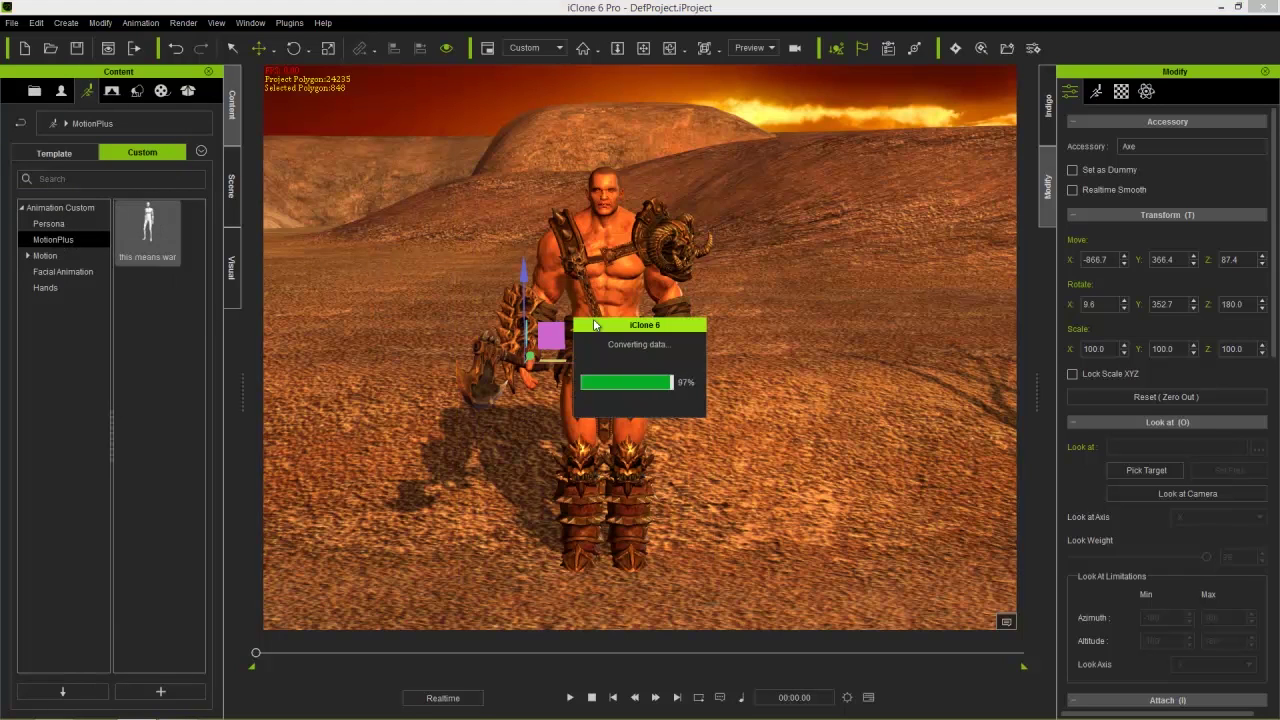
{"action": "key", "text": "space"}
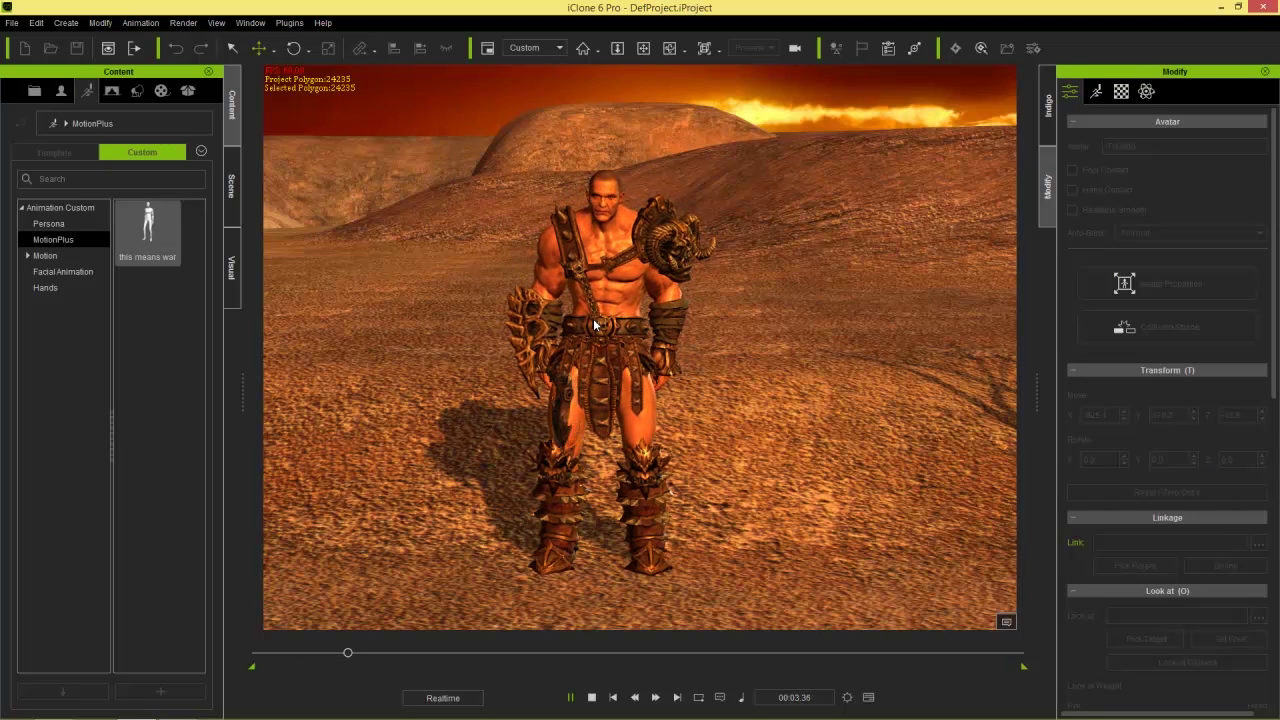
{"action": "key", "text": "space"}
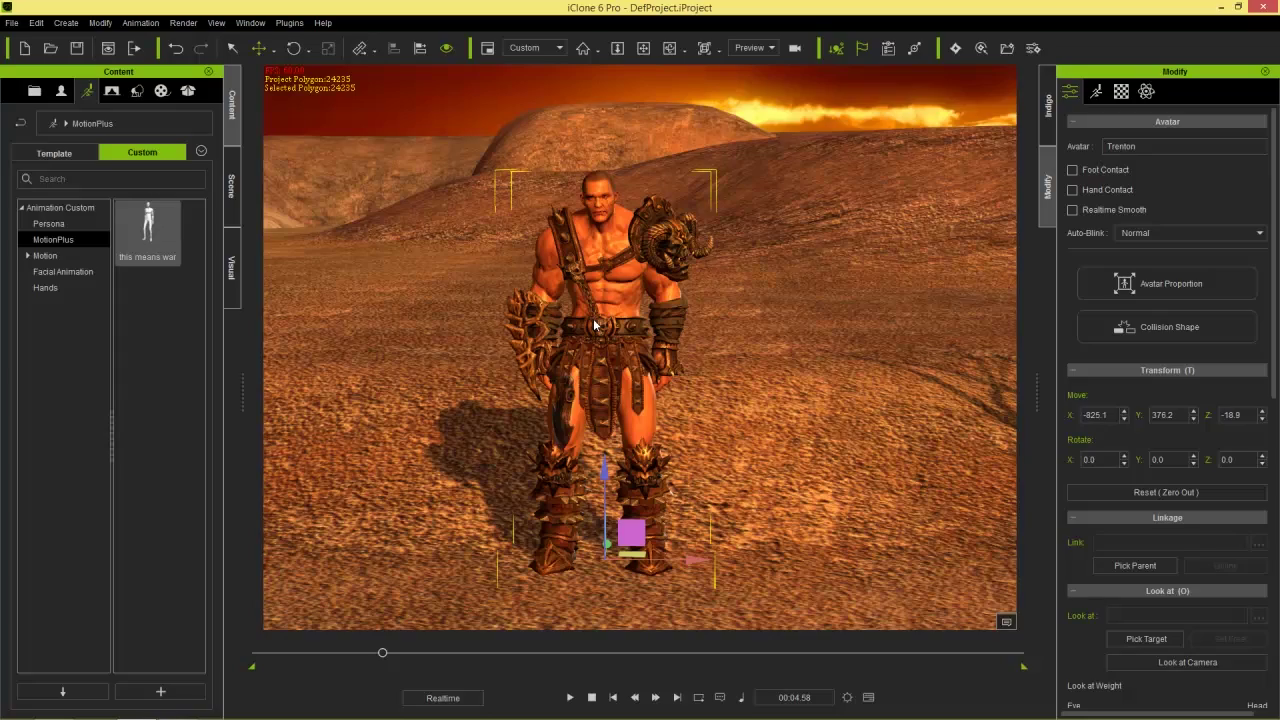
Step: Open the timeline and examine the full length of Trenton's "this means war" motion clip
{"action": "right_click_drag", "start_coordinate": [485, 456], "coordinate": [647, 433]}
{"action": "right_click_drag", "start_coordinate": [541, 402], "coordinate": [595, 387]}
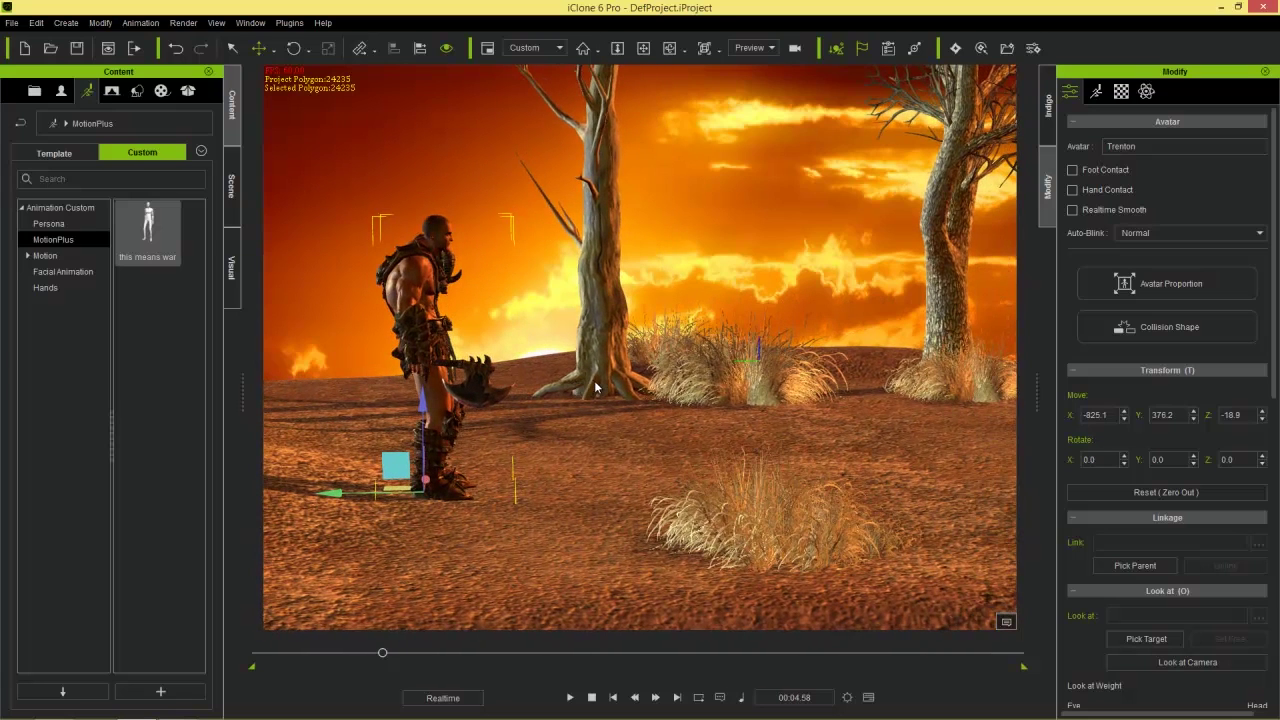
{"action": "key", "text": "F3"}
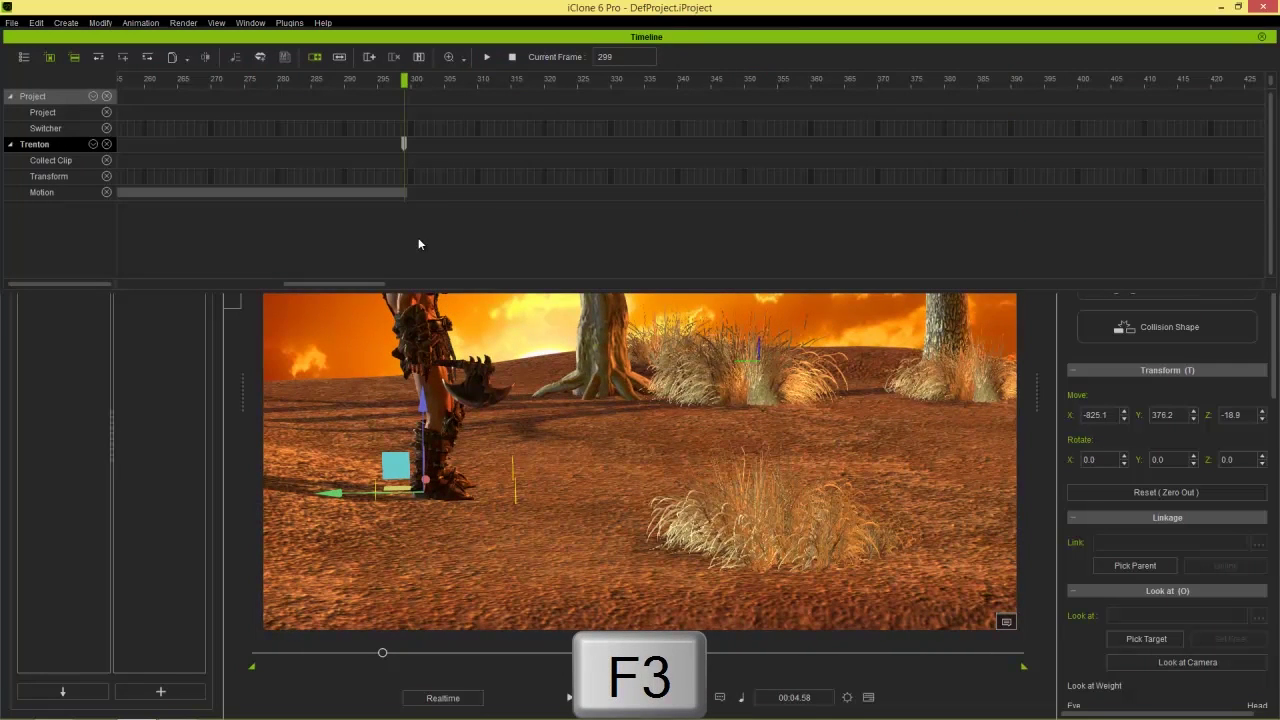
{"action": "left_click_drag", "start_coordinate": [365, 282], "coordinate": [195, 284]}
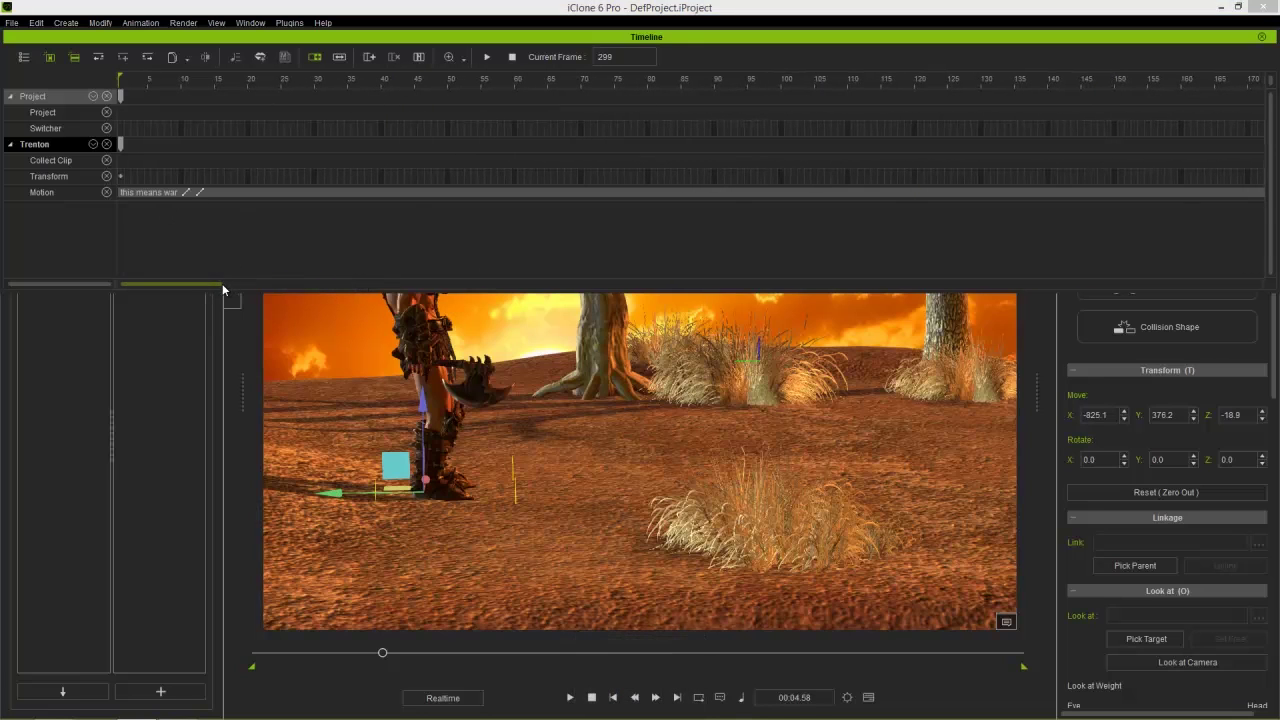
{"action": "scroll", "coordinate": [250, 178], "scroll_direction": "down", "scroll_amount": 2}
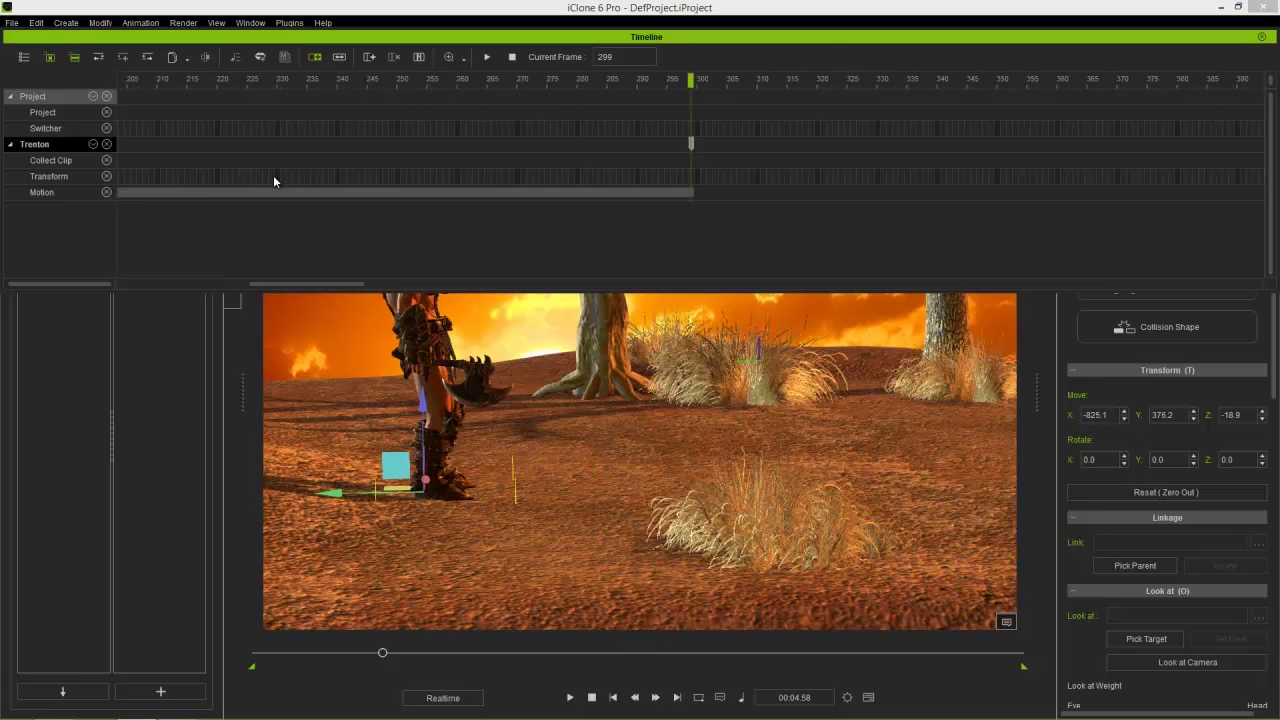
{"action": "left_click_drag", "start_coordinate": [281, 291], "coordinate": [227, 285]}
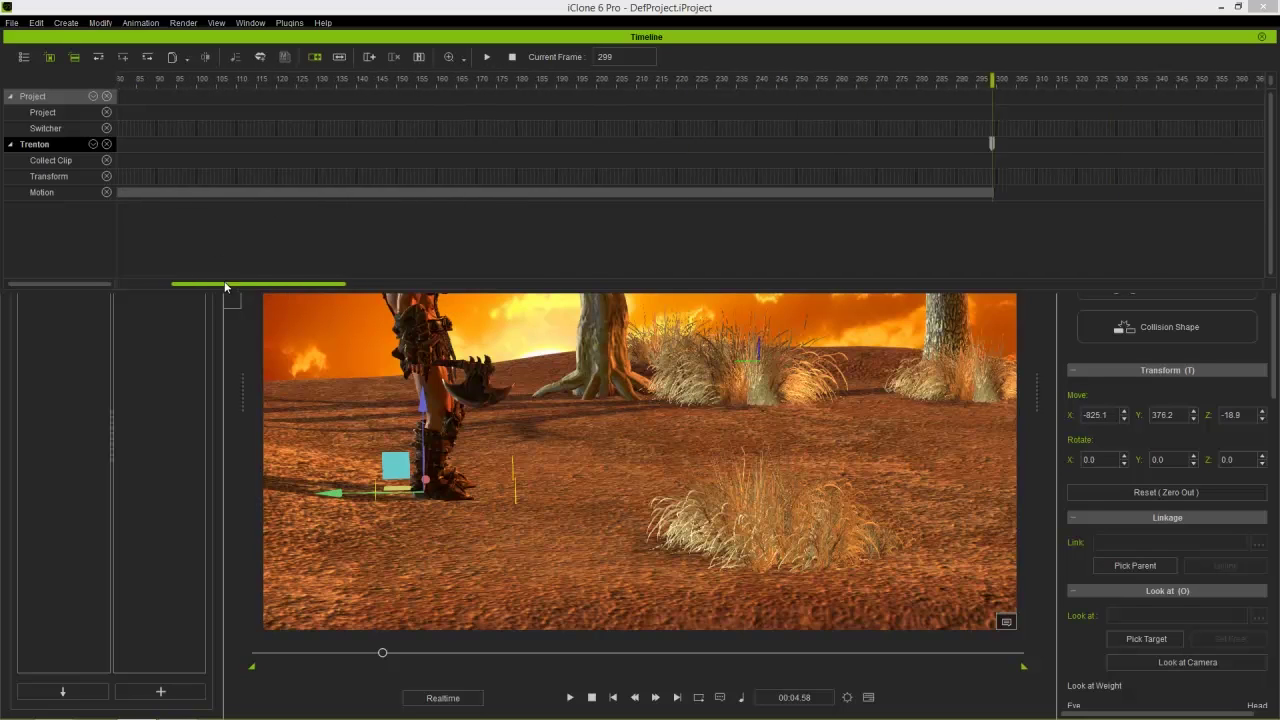
{"action": "scroll", "coordinate": [265, 160], "scroll_direction": "down", "scroll_amount": 2}
{"action": "scroll", "coordinate": [248, 180], "scroll_direction": "down", "scroll_amount": 3}
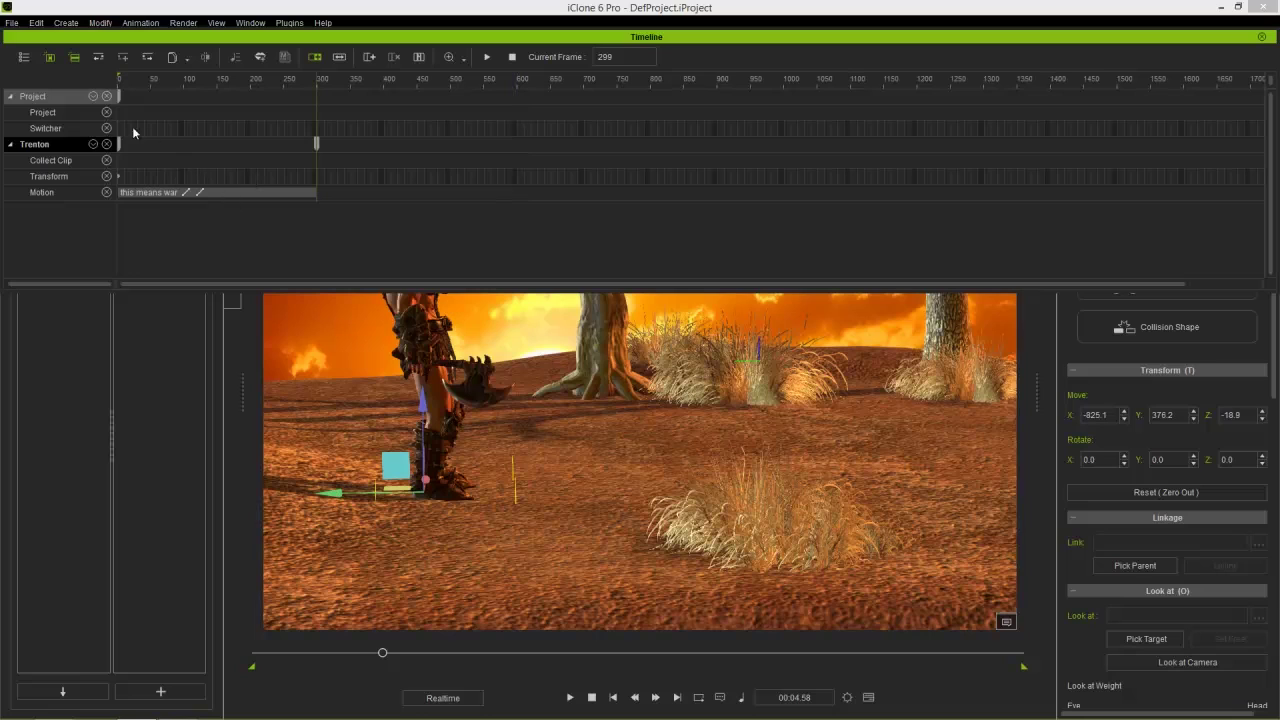
Step: Show the Viseme track for Trenton in the timeline and expand it into its Voice and Lips tracks
{"action": "left_click", "coordinate": [93, 144]}
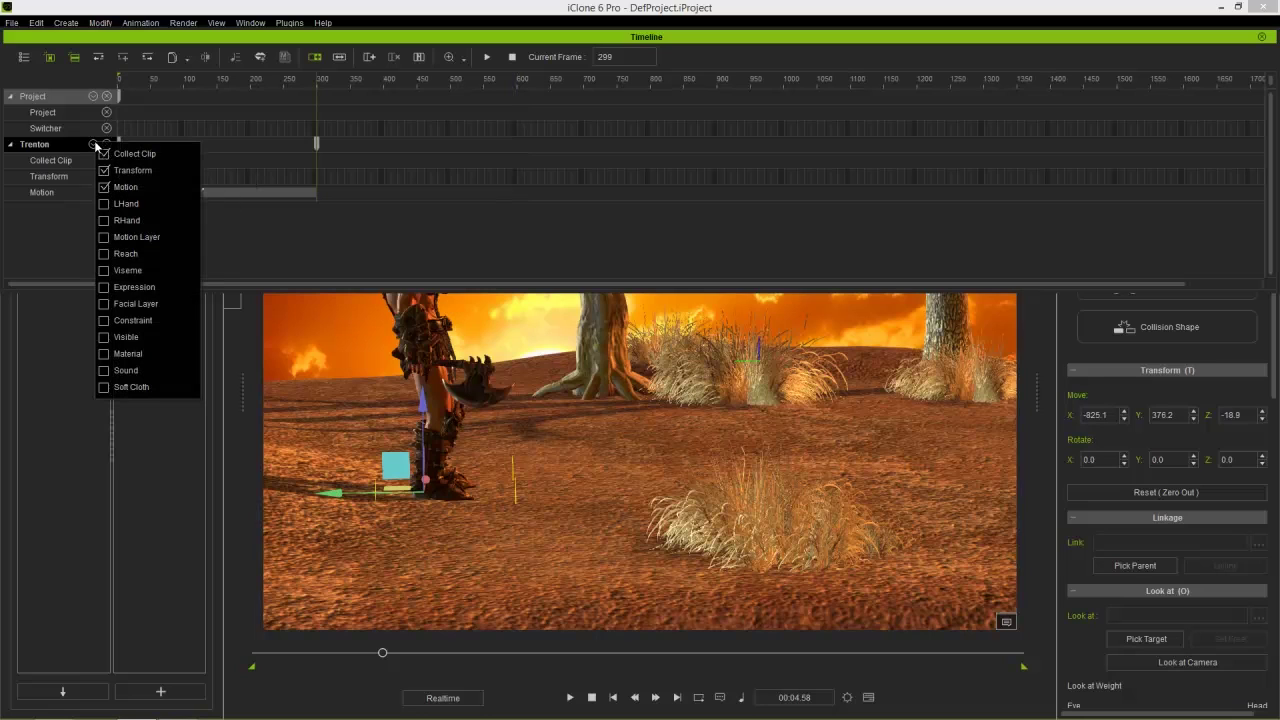
{"action": "left_click", "coordinate": [104, 270]}
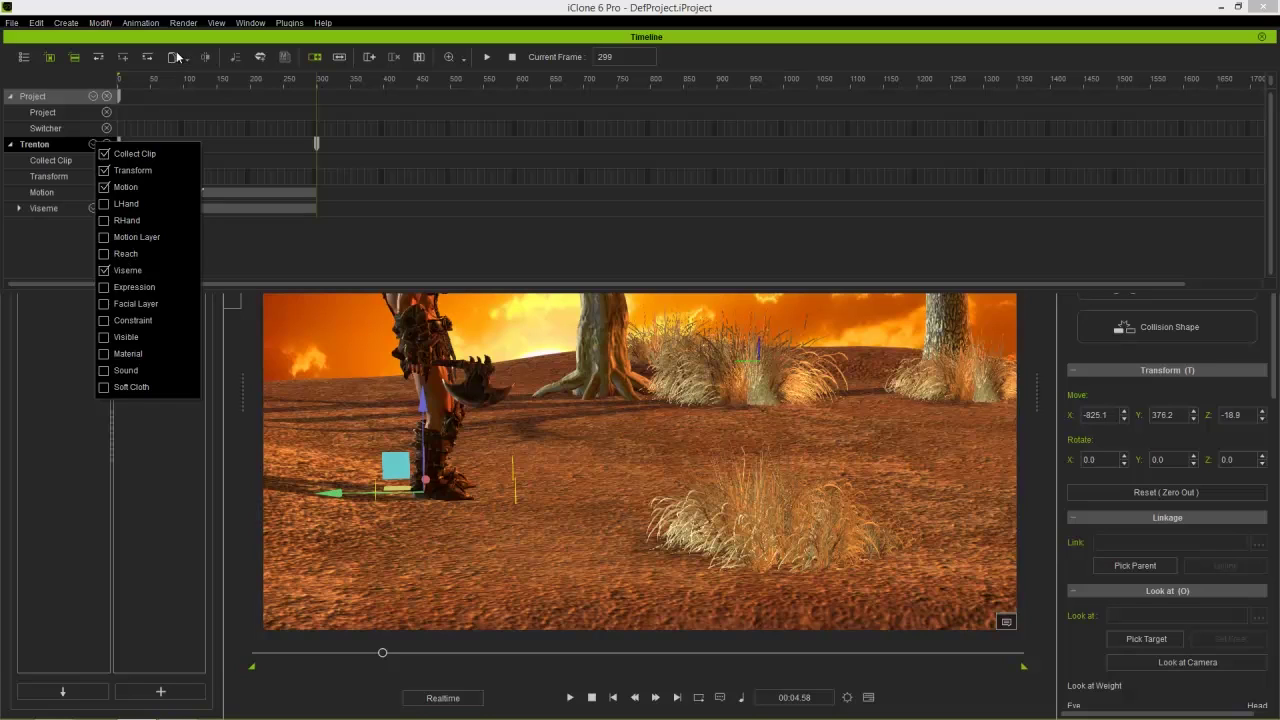
{"action": "left_click", "coordinate": [93, 208]}
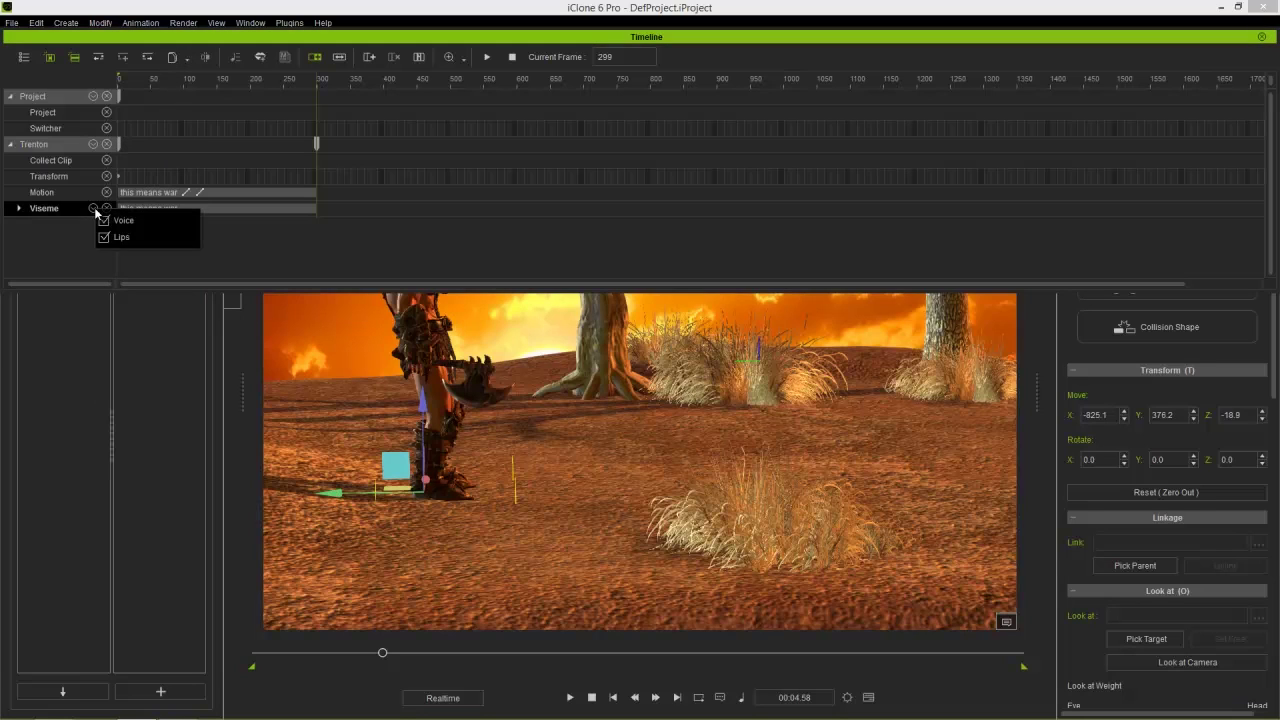
{"action": "left_click", "coordinate": [19, 209]}
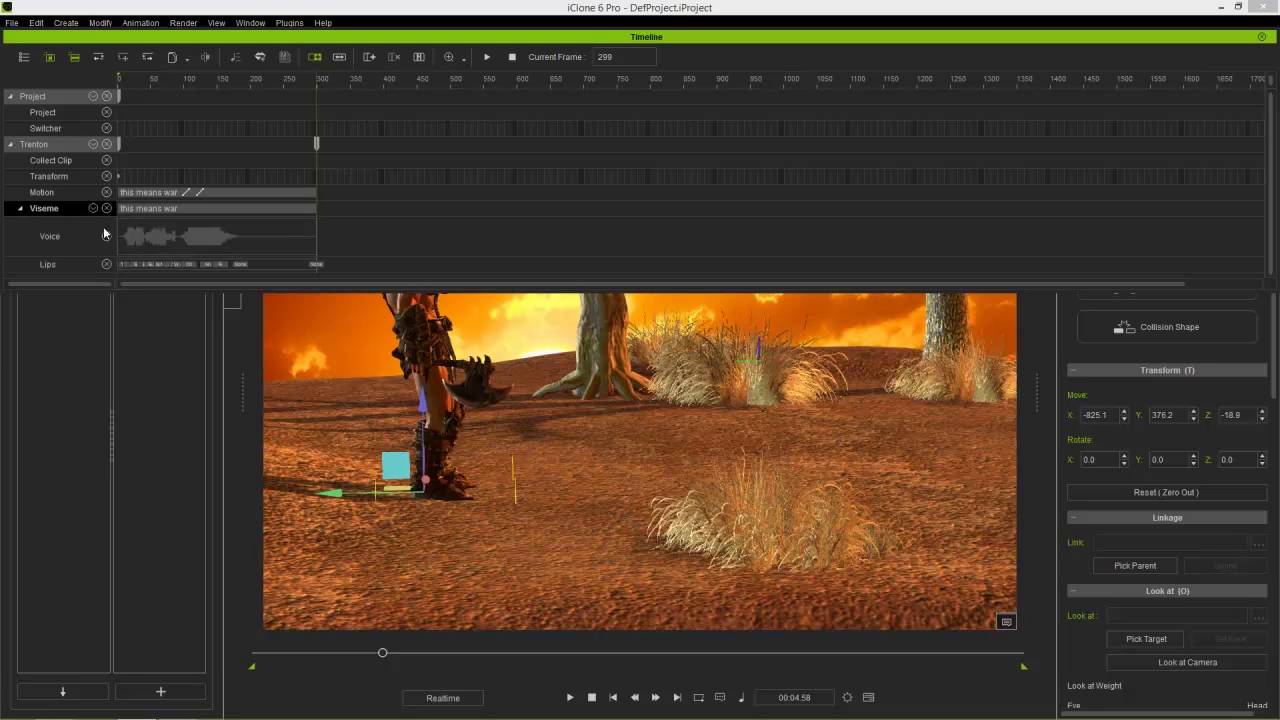
Step: Enlarge the voice and lips tracks, frame Trenton's face and play the lip-sync from near the clip's start
{"action": "left_click_drag", "start_coordinate": [176, 80], "coordinate": [162, 82]}
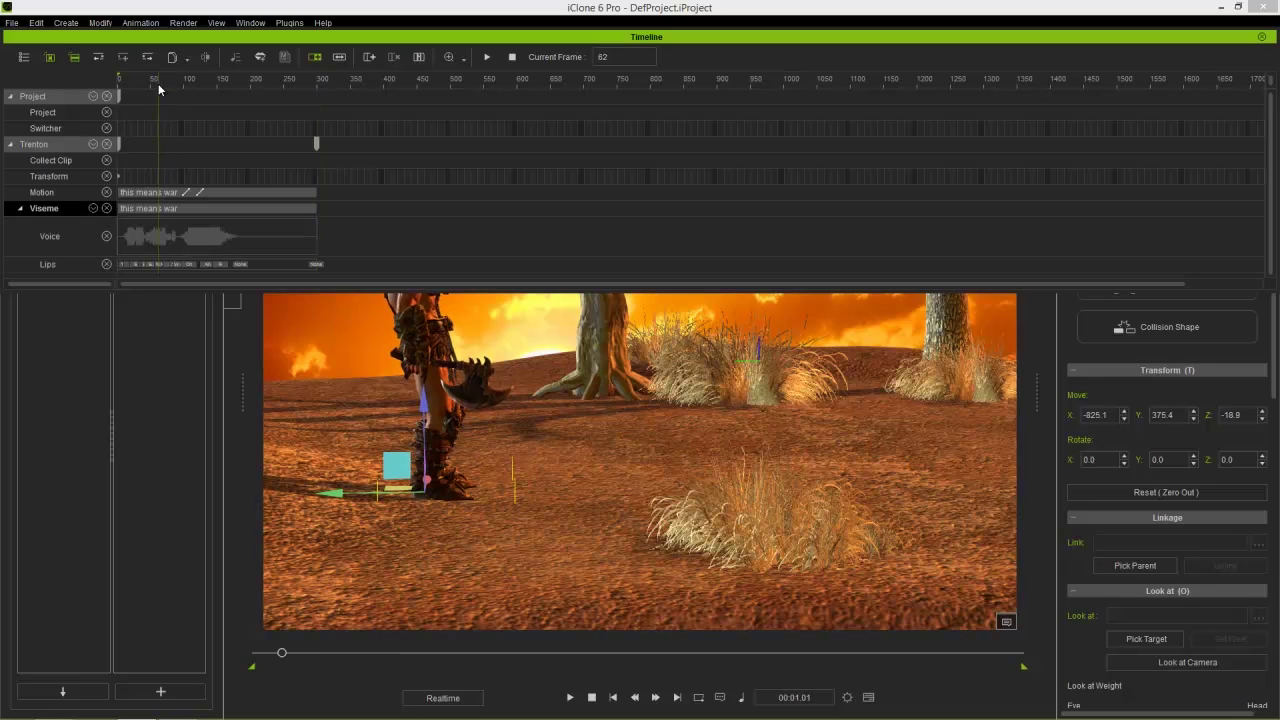
{"action": "scroll", "coordinate": [227, 203], "scroll_direction": "up", "scroll_amount": 3}
{"action": "scroll", "coordinate": [228, 205], "scroll_direction": "up", "scroll_amount": 5}
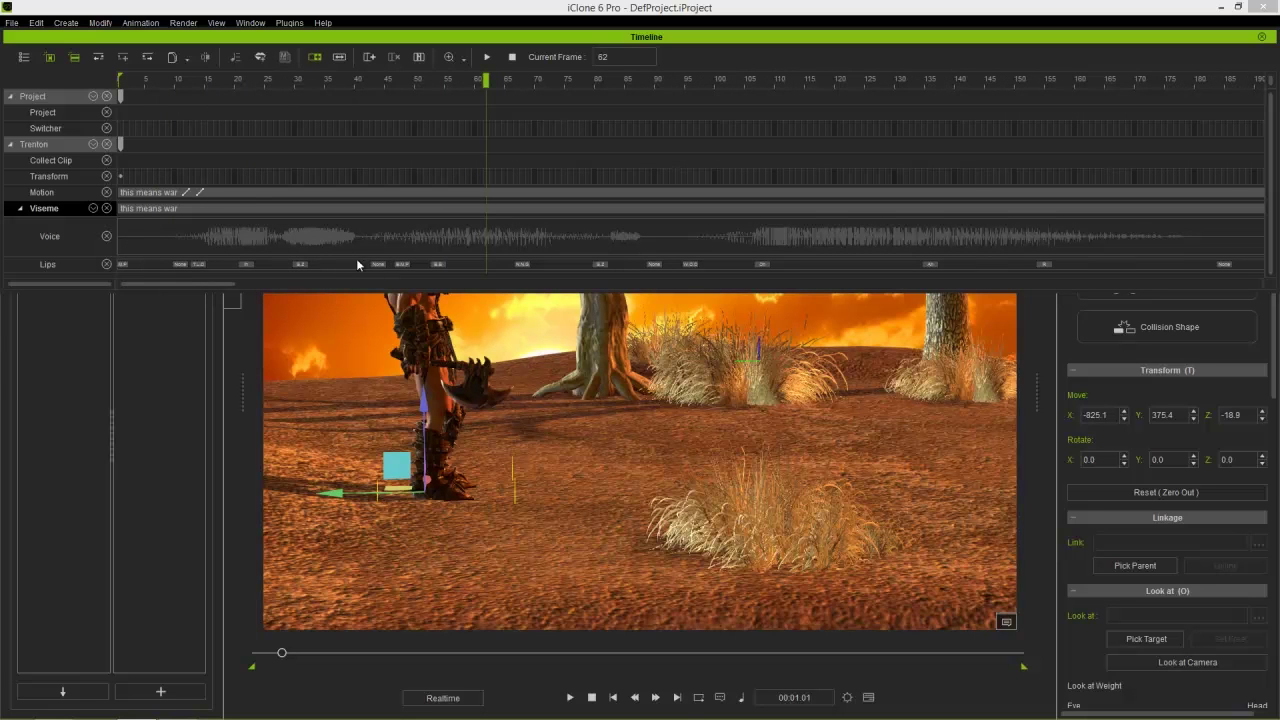
{"action": "middle_click_drag", "start_coordinate": [446, 360], "coordinate": [452, 443]}
{"action": "right_click_drag", "start_coordinate": [452, 443], "coordinate": [566, 480]}
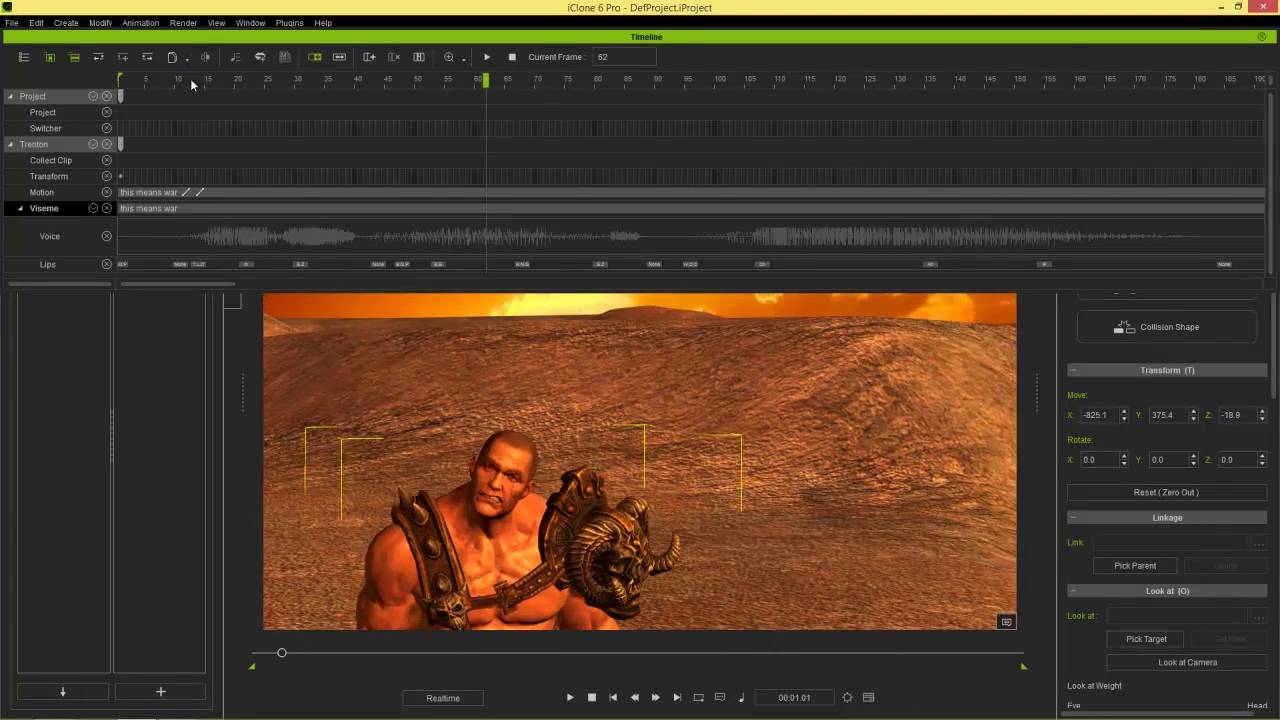
{"action": "left_click", "coordinate": [136, 82]}
{"action": "key", "text": "space"}
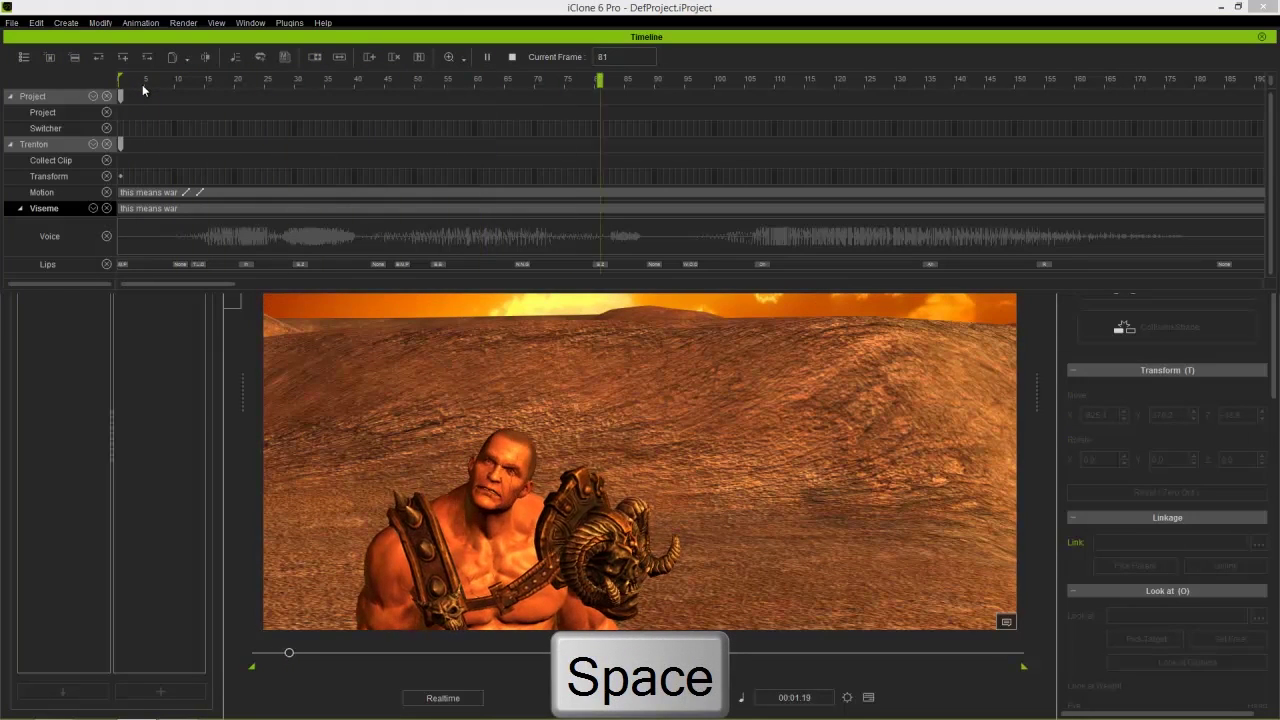
{"action": "key", "text": "space"}
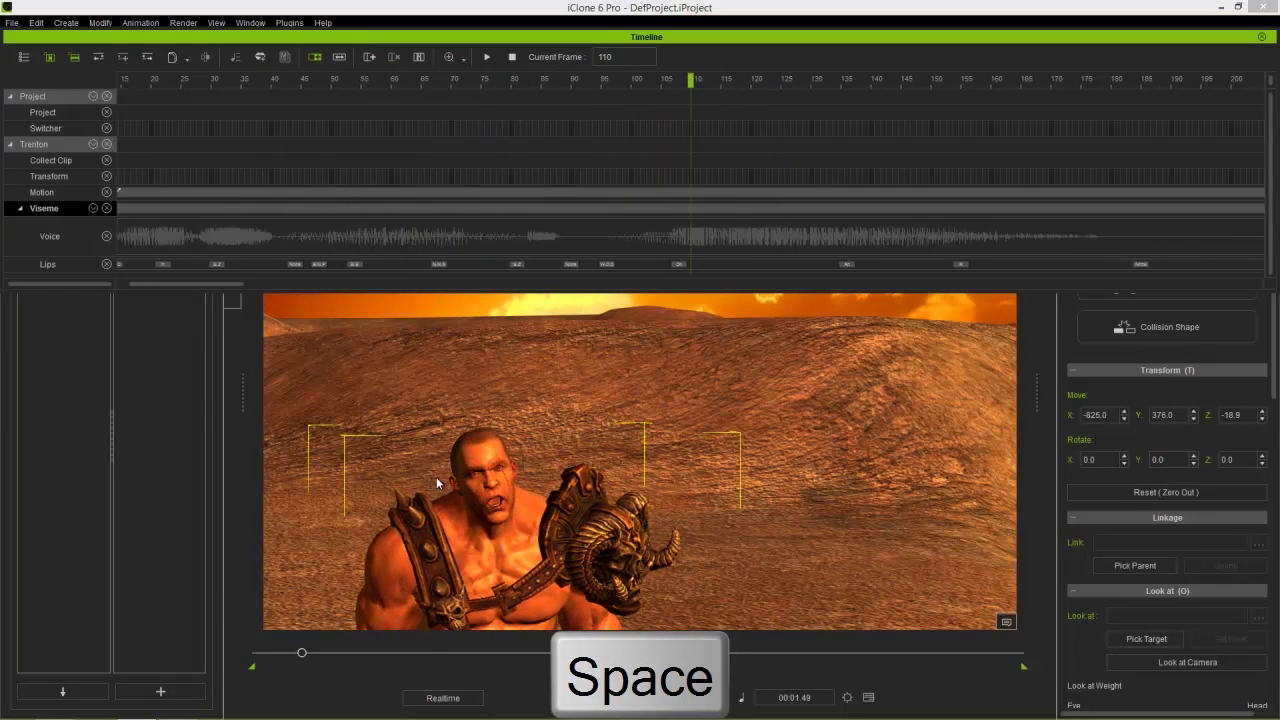
Step: Inspect the lip keys at frames 108 and 96 in the Lips Editor, scrub back to frame 55, and close the editor and timeline
{"action": "scroll", "coordinate": [433, 483], "scroll_direction": "up", "scroll_amount": 10}
{"action": "right_click_drag", "start_coordinate": [379, 489], "coordinate": [600, 460]}
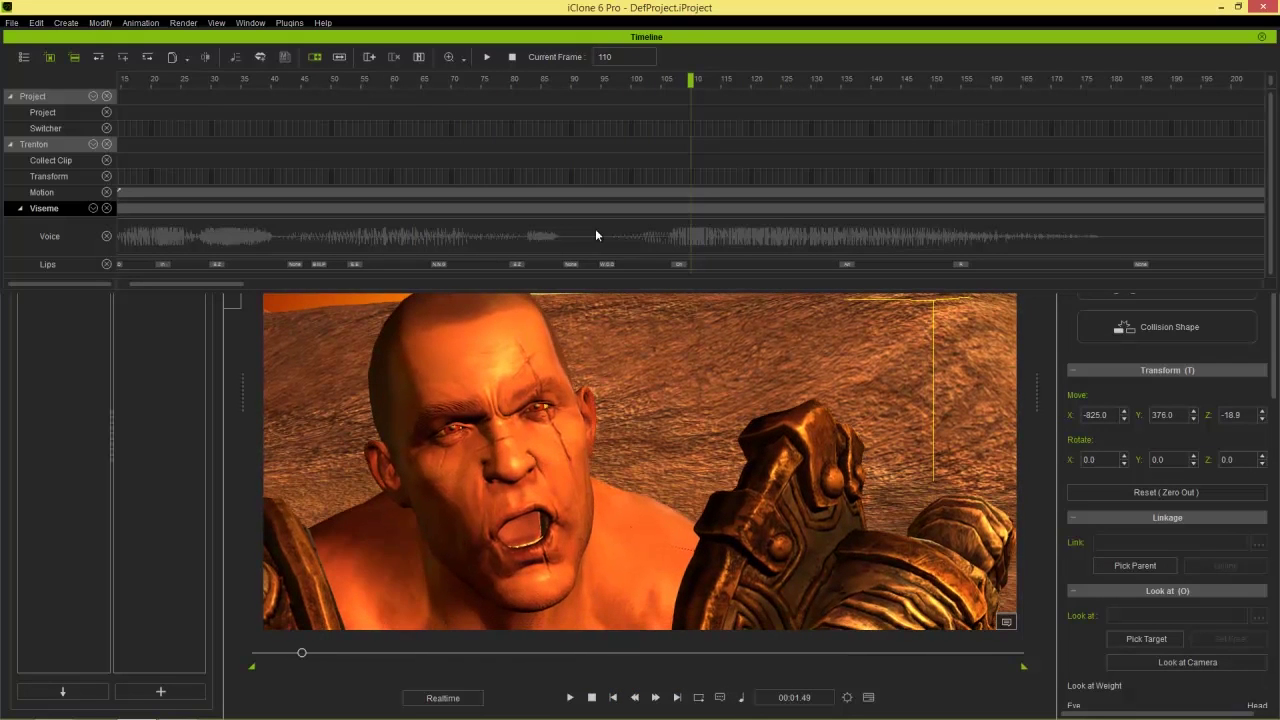
{"action": "double_click", "coordinate": [678, 265]}
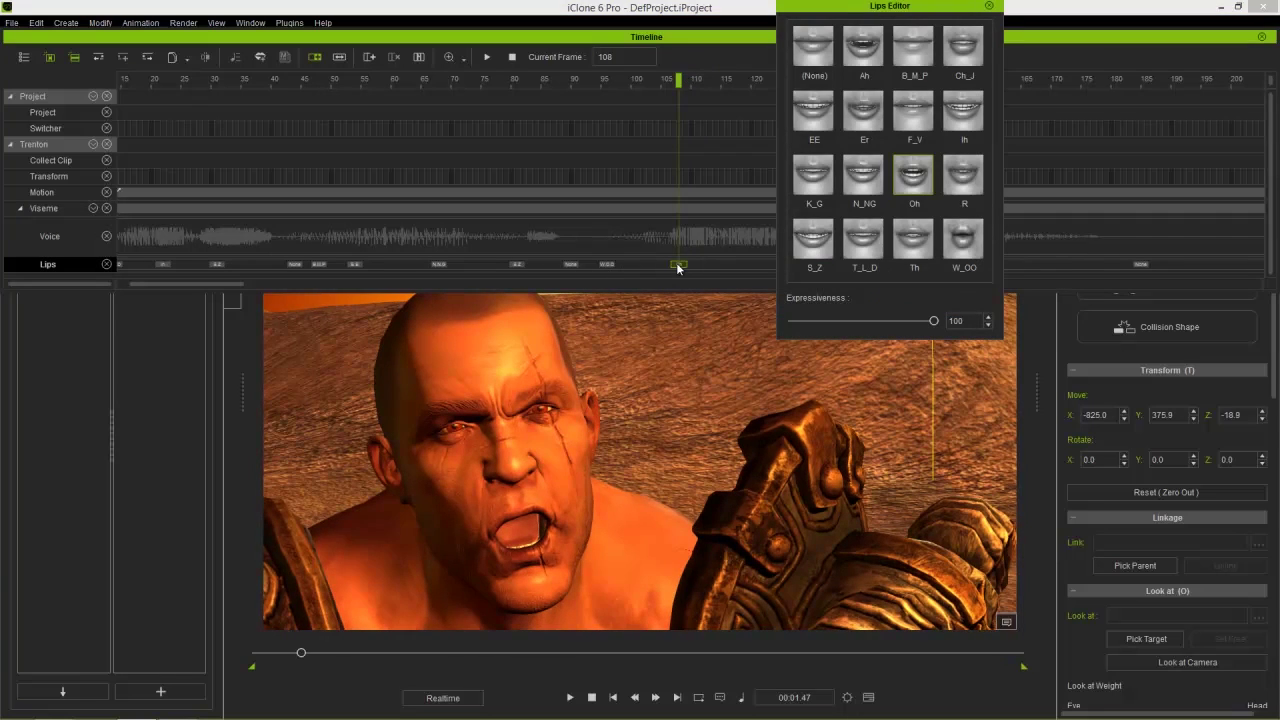
{"action": "left_click_drag", "start_coordinate": [900, 5], "coordinate": [970, 236]}
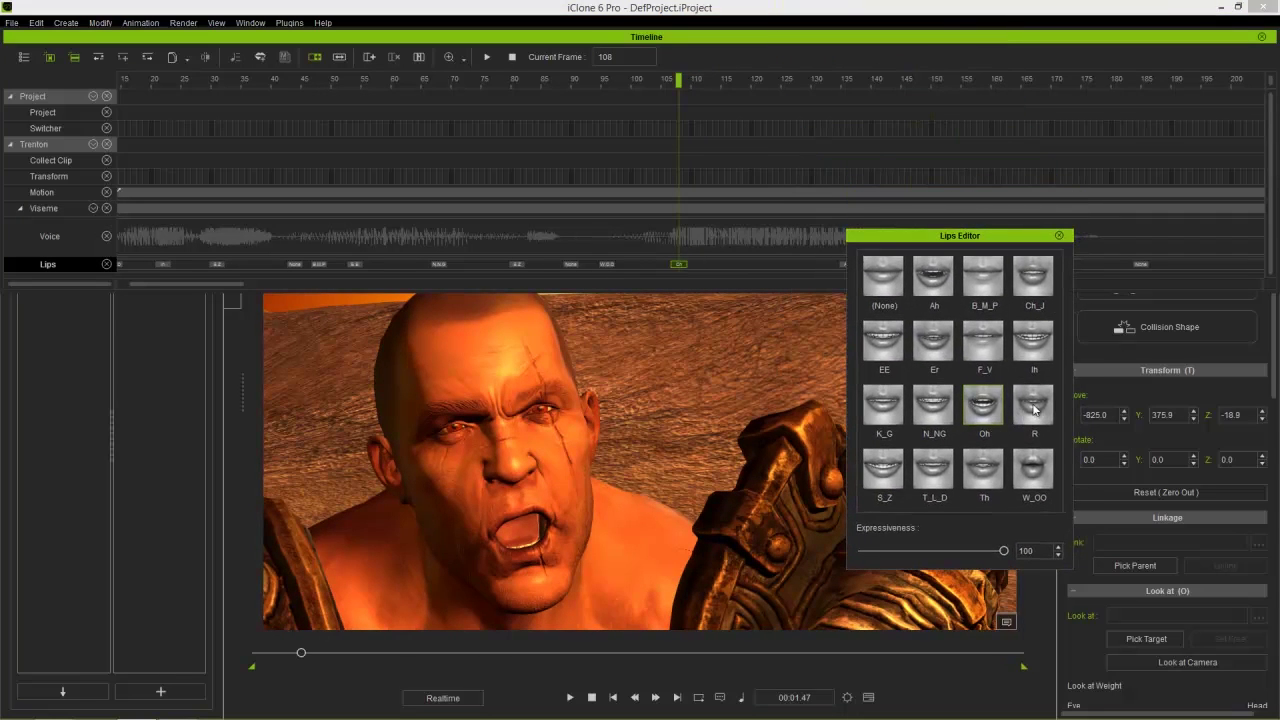
{"action": "left_click", "coordinate": [606, 265]}
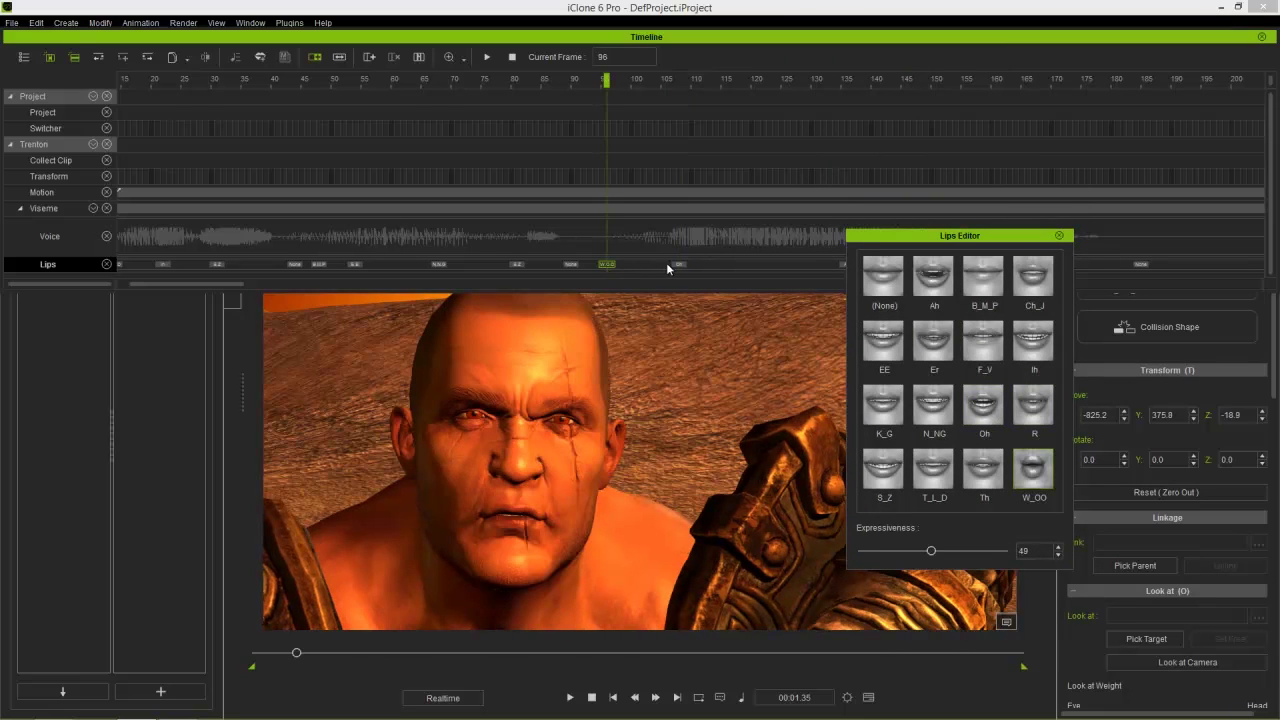
{"action": "left_click_drag", "start_coordinate": [621, 82], "coordinate": [374, 215]}
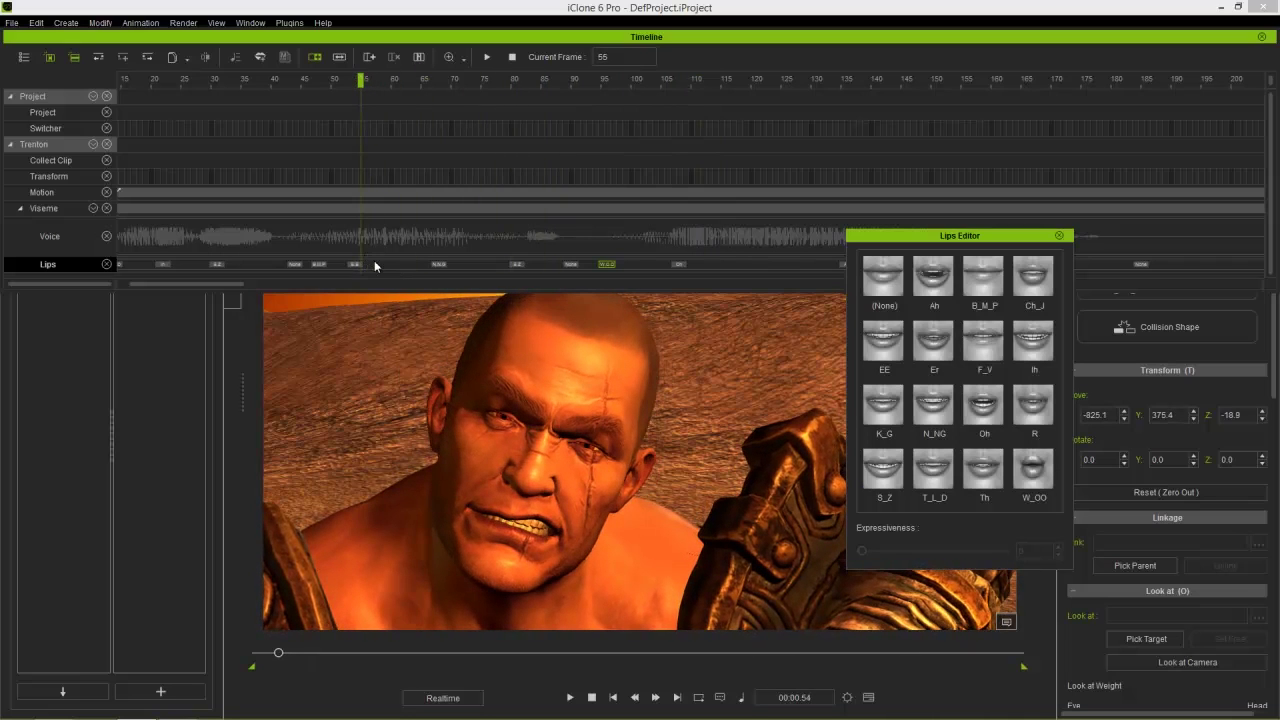
{"action": "left_click", "coordinate": [1061, 237]}
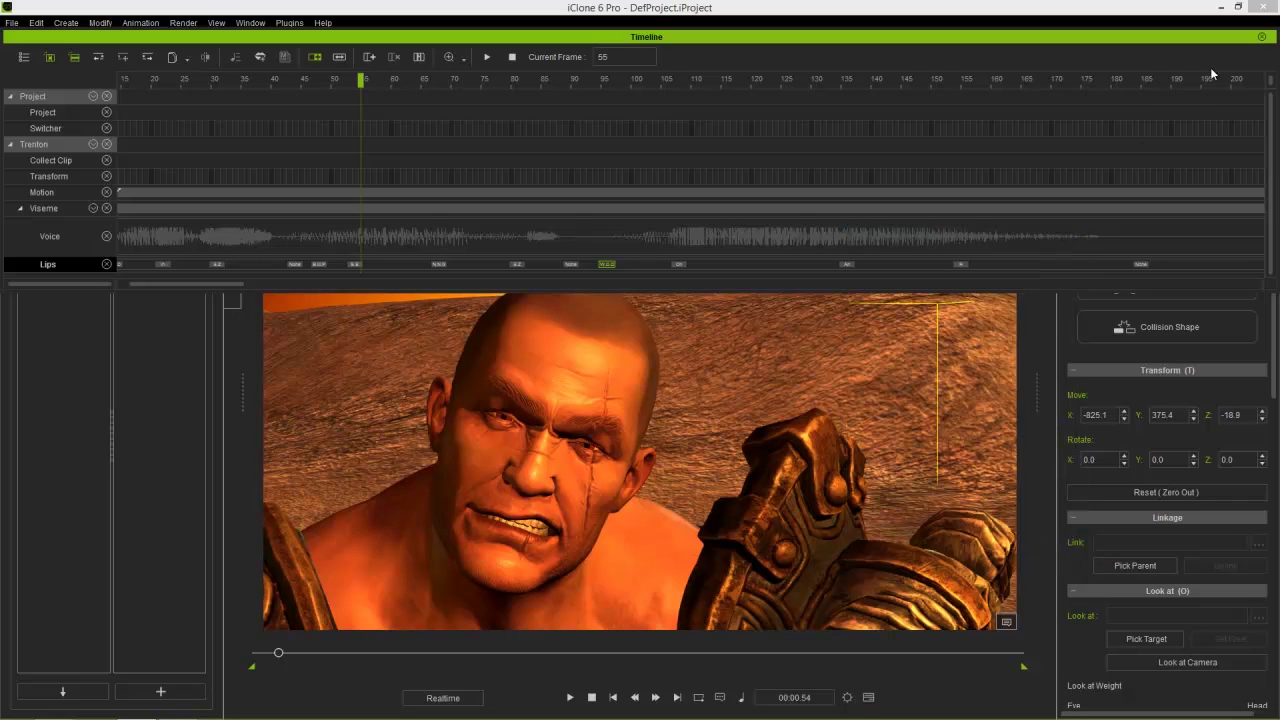
{"action": "left_click", "coordinate": [1261, 37]}
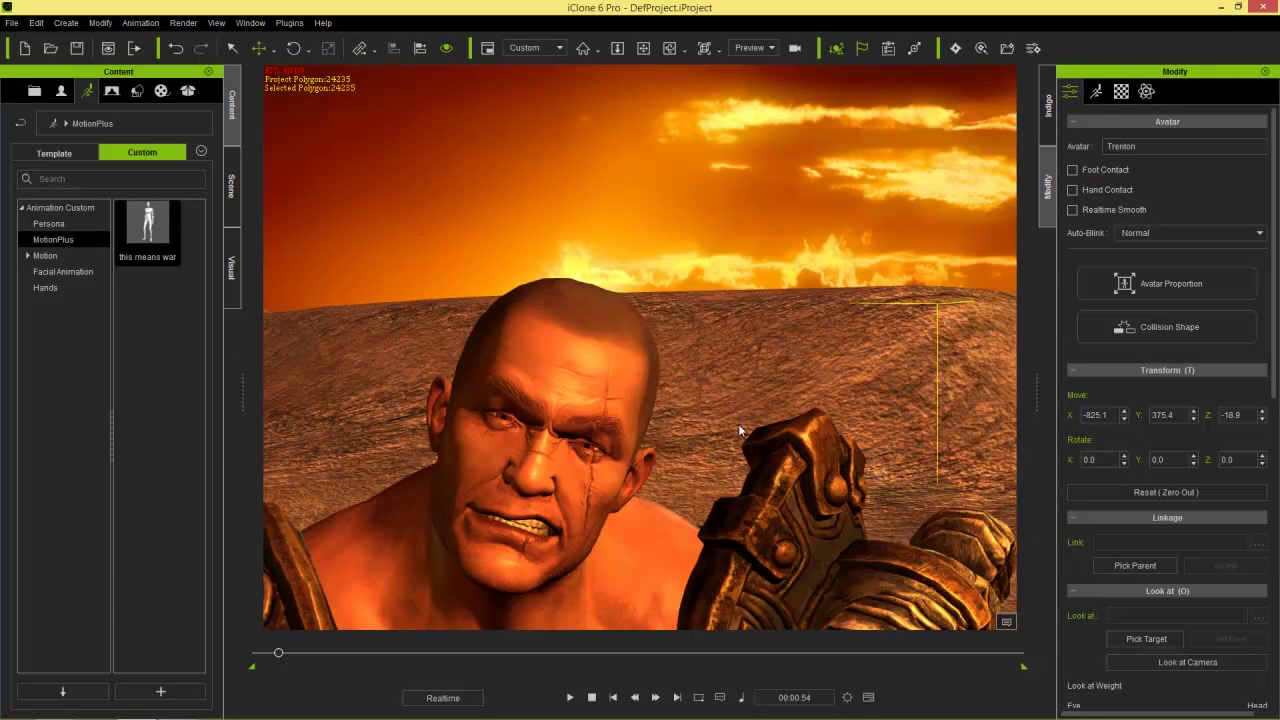
Step: Frame Trenton's whole body from the side and play his motion, pausing at 00:04.20
{"action": "scroll", "coordinate": [679, 485], "scroll_direction": "down", "scroll_amount": 8}
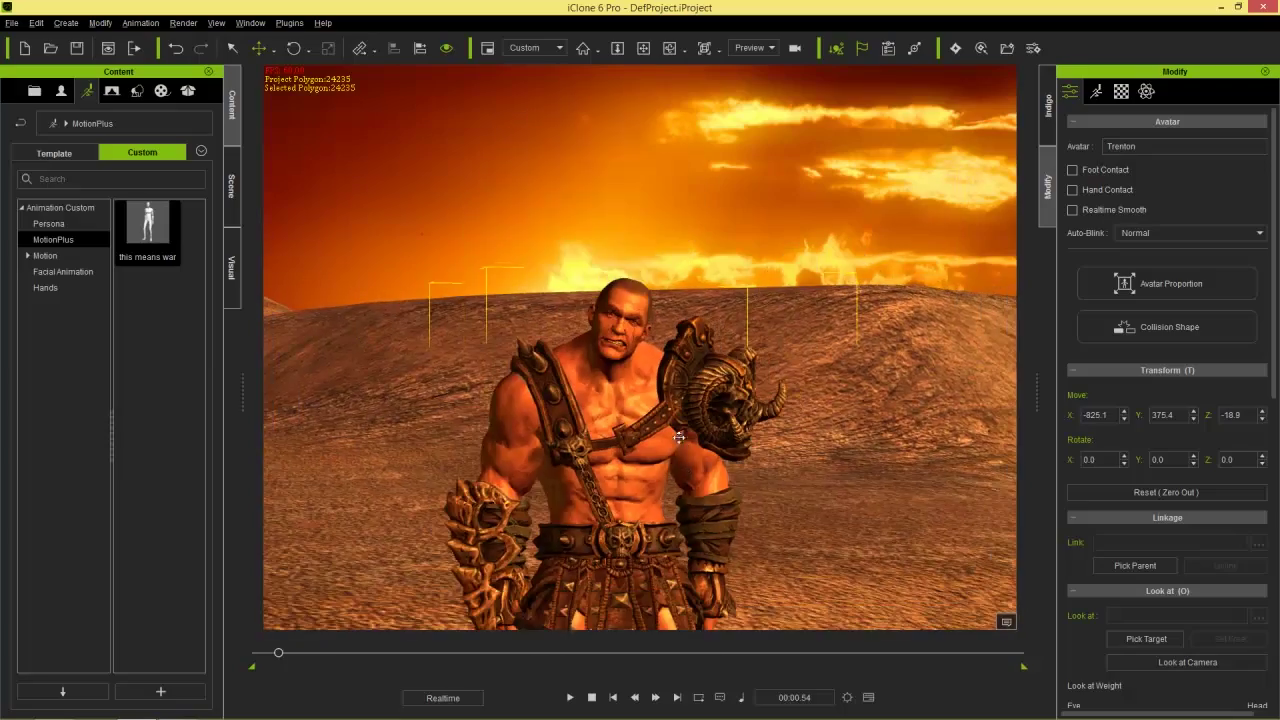
{"action": "scroll", "coordinate": [515, 440], "scroll_direction": "down", "scroll_amount": 8}
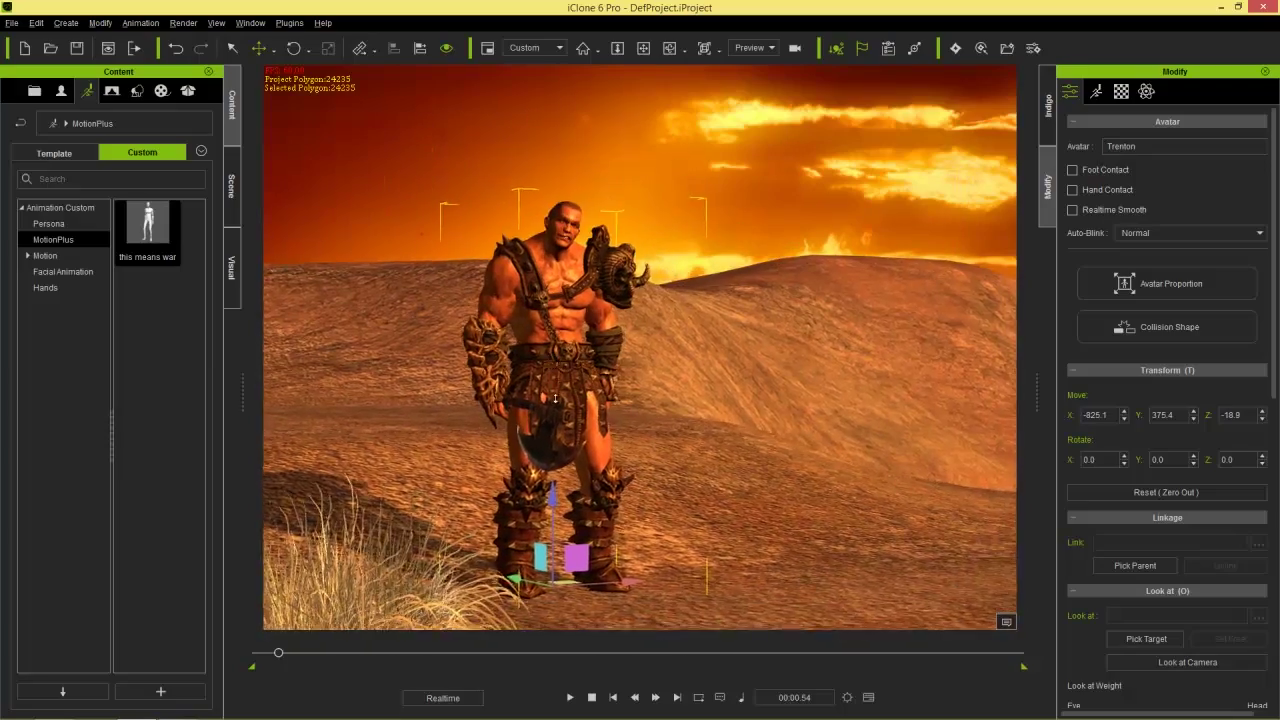
{"action": "right_click_drag", "start_coordinate": [515, 440], "coordinate": [646, 620]}
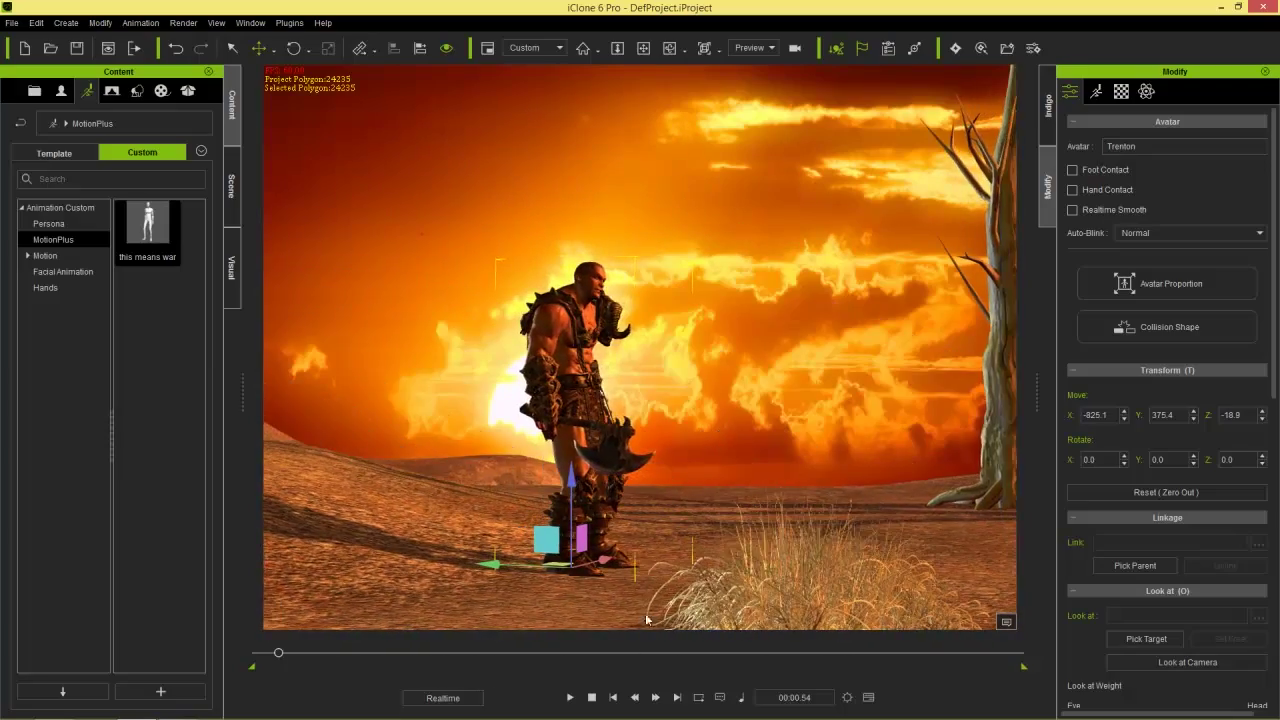
{"action": "left_click", "coordinate": [570, 697]}
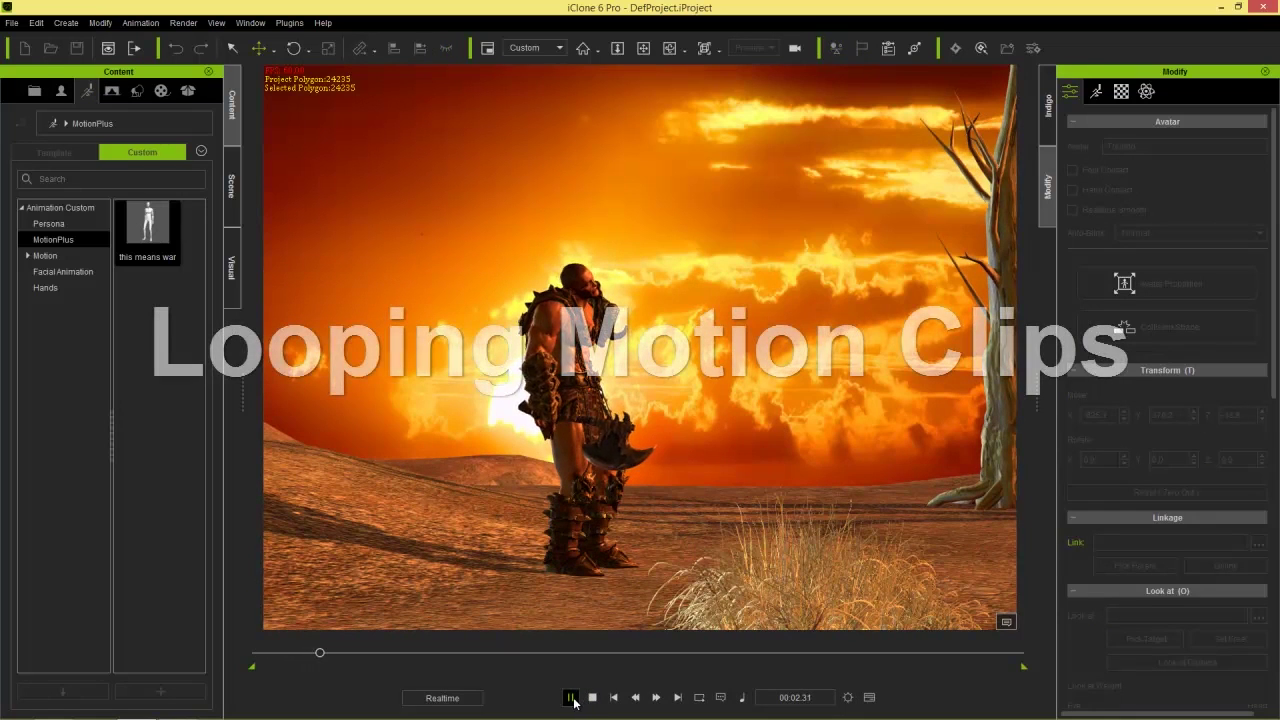
{"action": "left_click", "coordinate": [570, 697]}
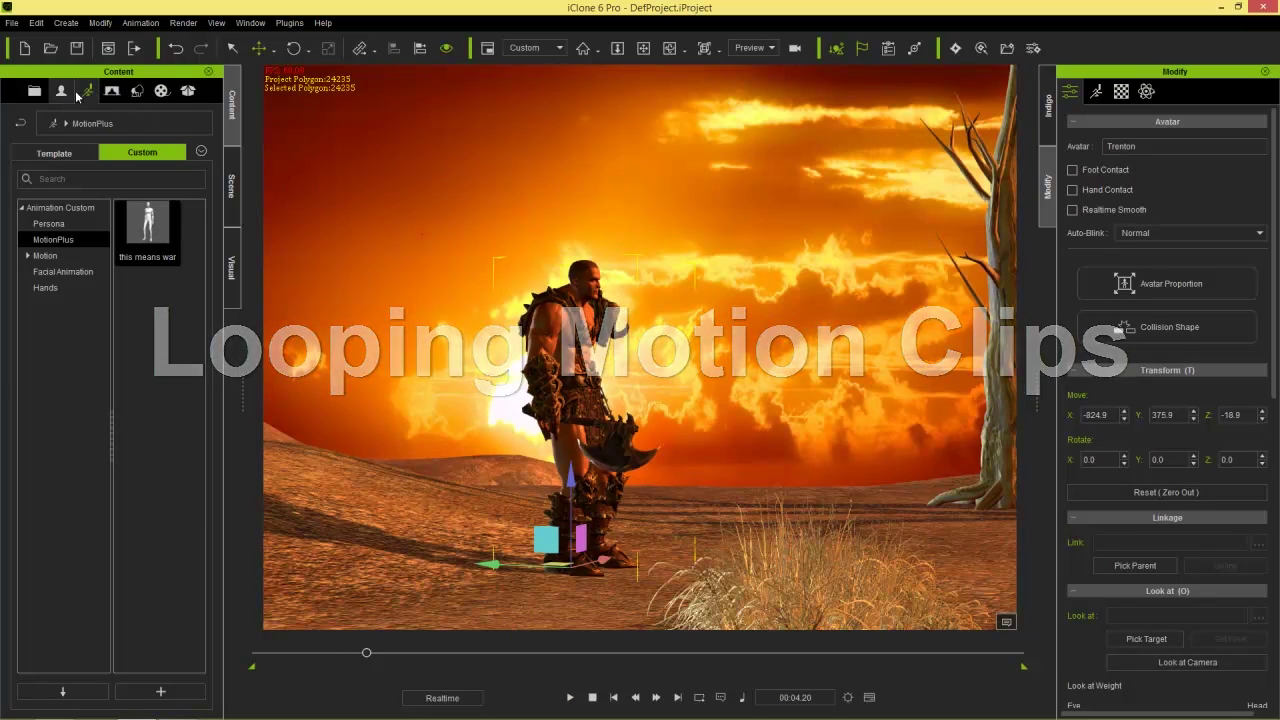
Step: Open the Escape folder of the Adventure Movies motions in the animation templates
{"action": "left_click", "coordinate": [73, 158]}
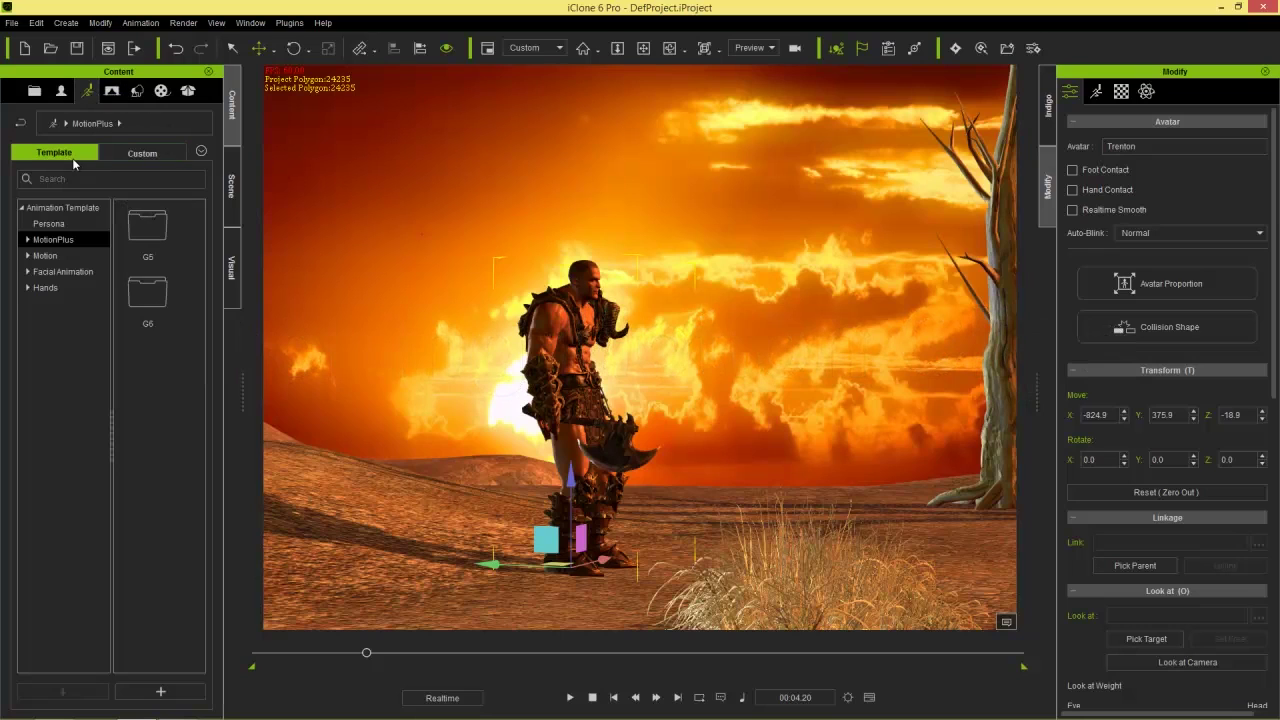
{"action": "double_click", "coordinate": [50, 255]}
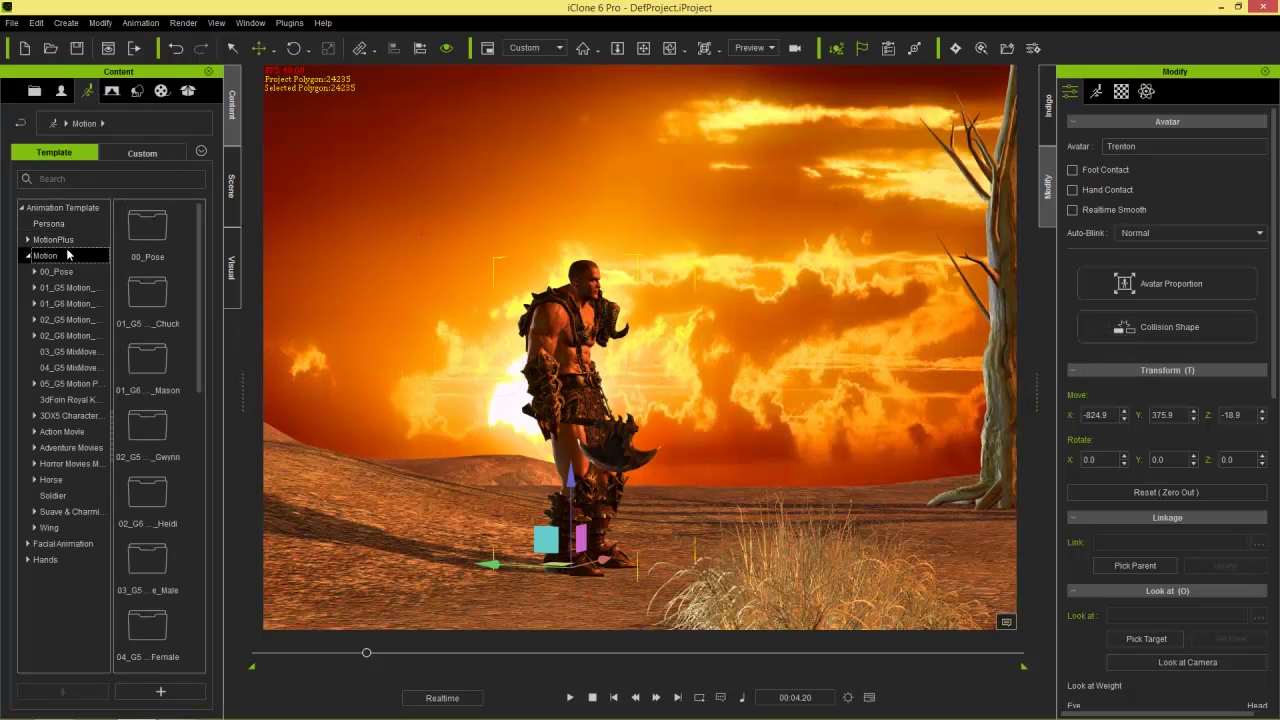
{"action": "left_click", "coordinate": [62, 449]}
{"action": "double_click", "coordinate": [62, 449]}
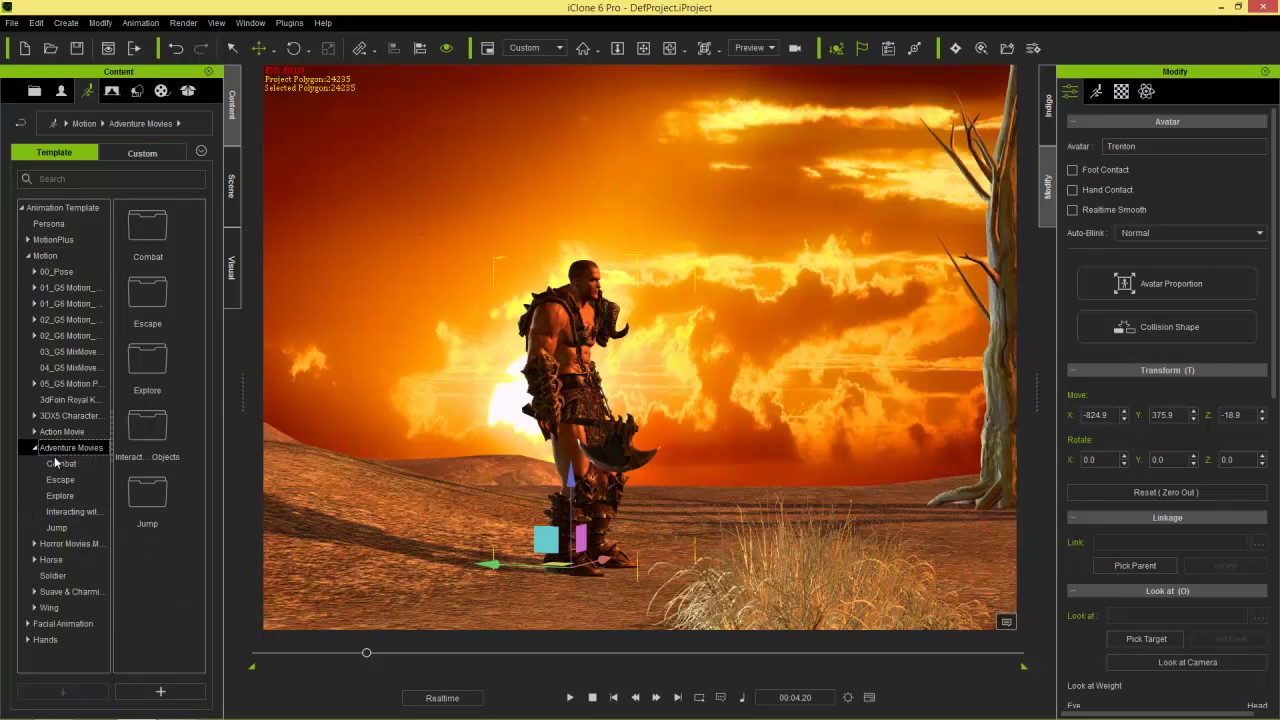
{"action": "left_click", "coordinate": [60, 480]}
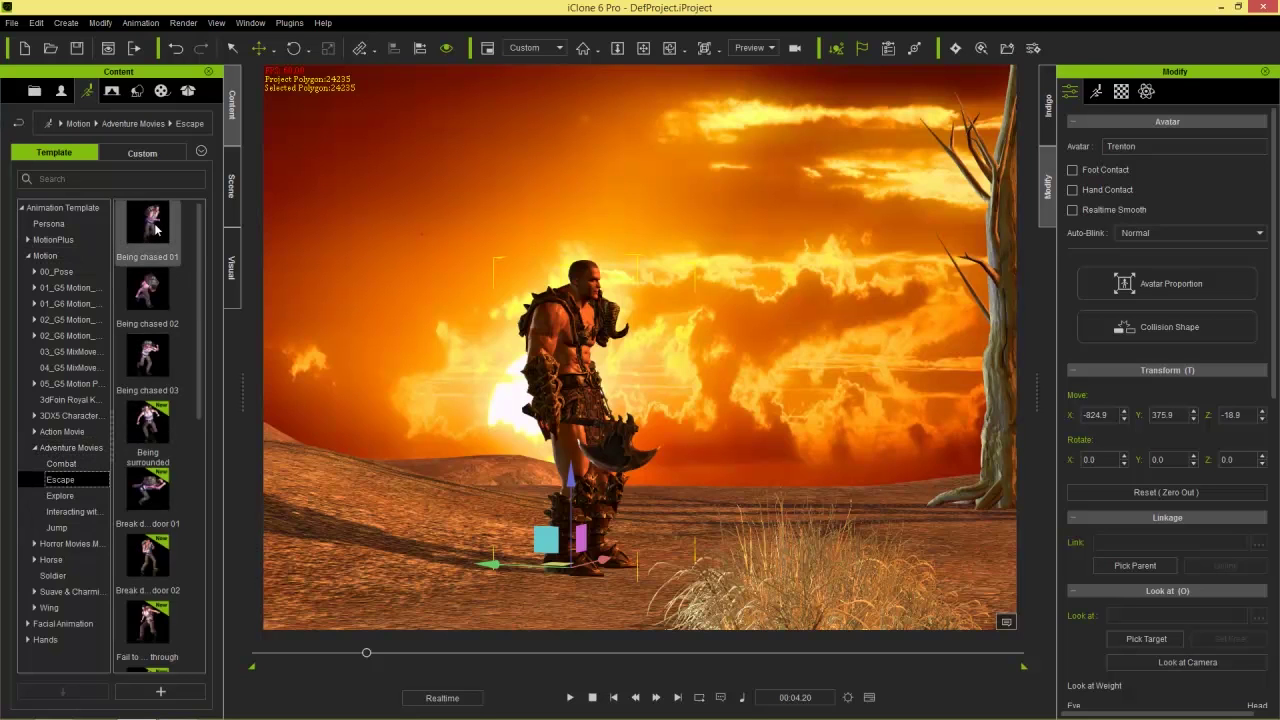
Step: Apply the Being chased 01 motion to Trenton three times in succession, keeping him in view
{"action": "double_click", "coordinate": [151, 229]}
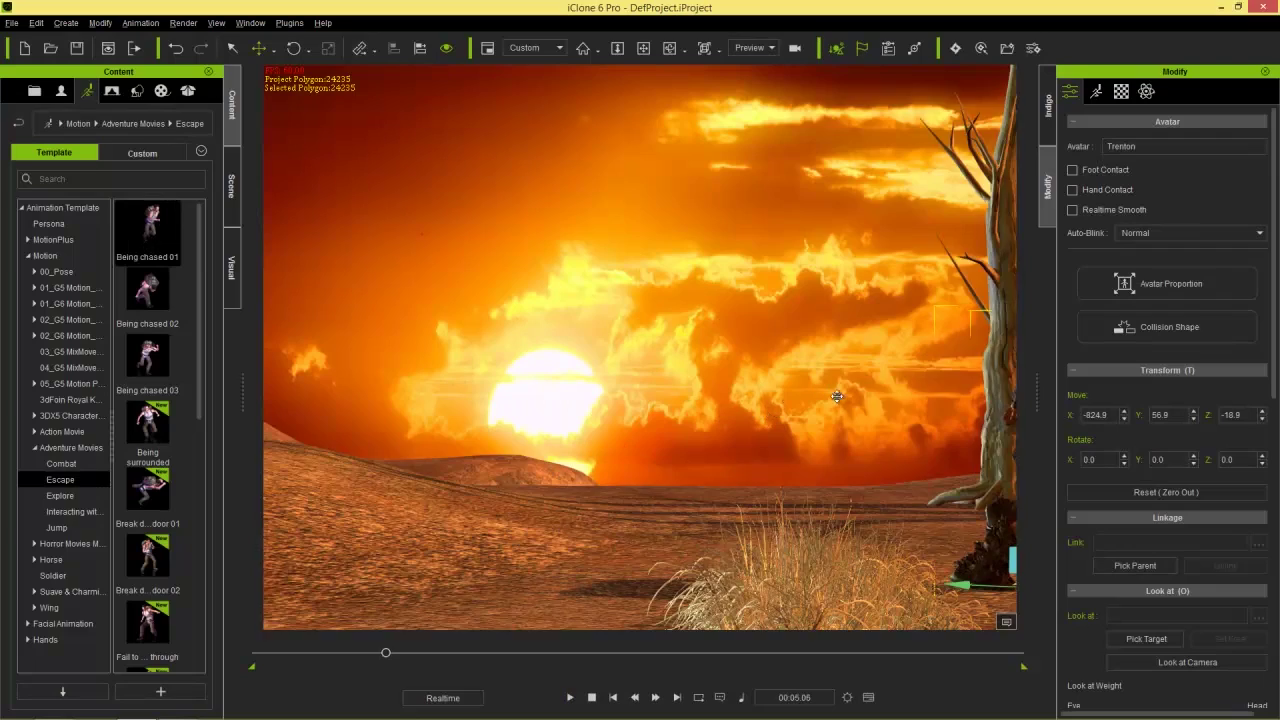
{"action": "key", "text": "z"}
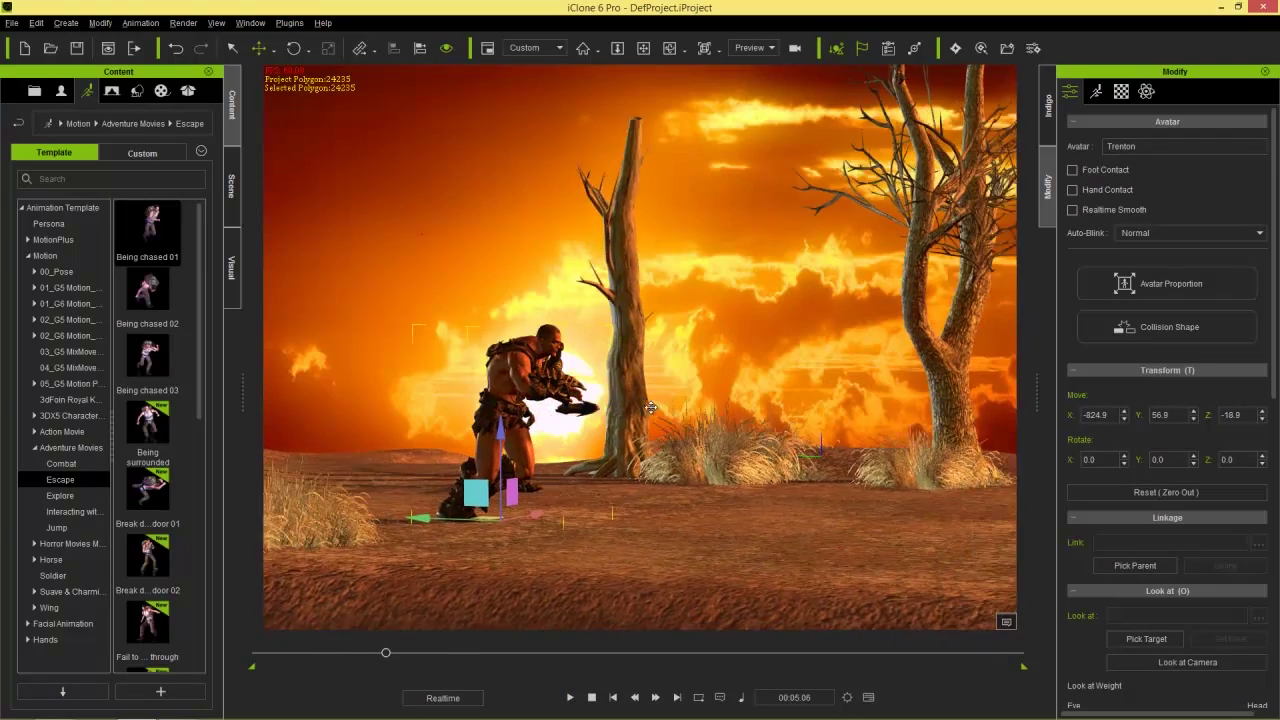
{"action": "double_click", "coordinate": [155, 241]}
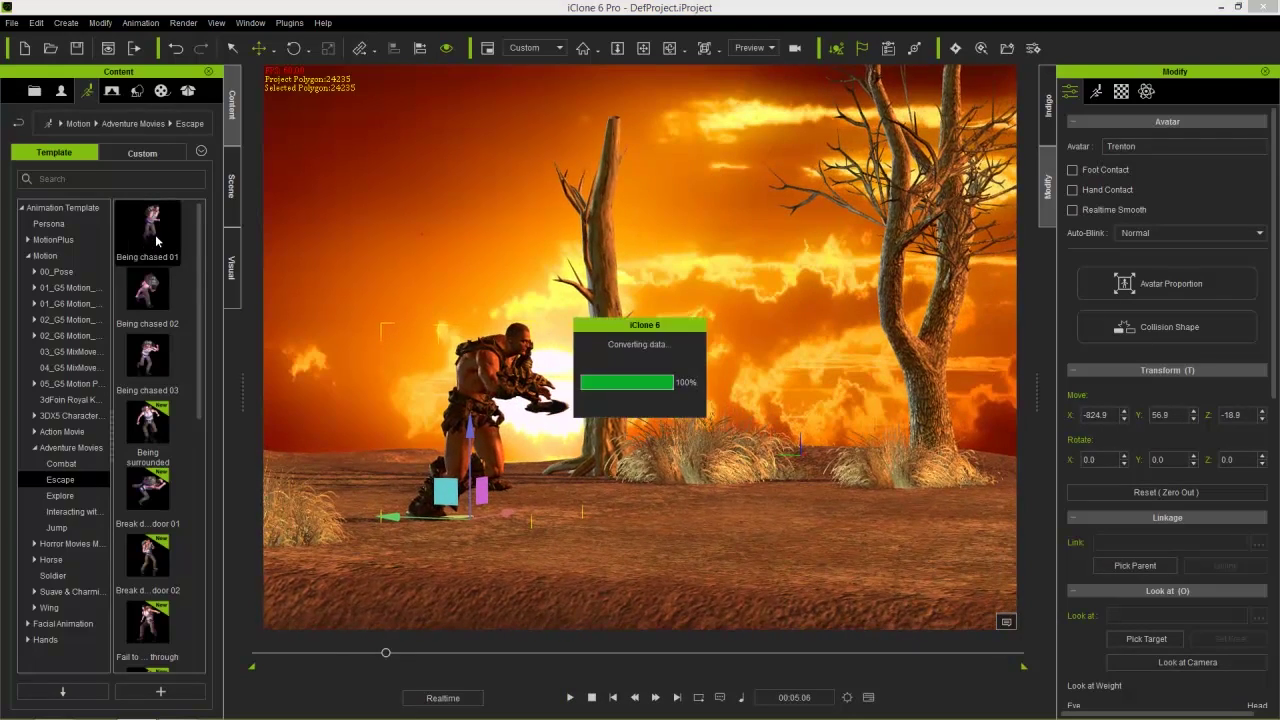
{"action": "middle_click_drag", "start_coordinate": [841, 474], "coordinate": [500, 433]}
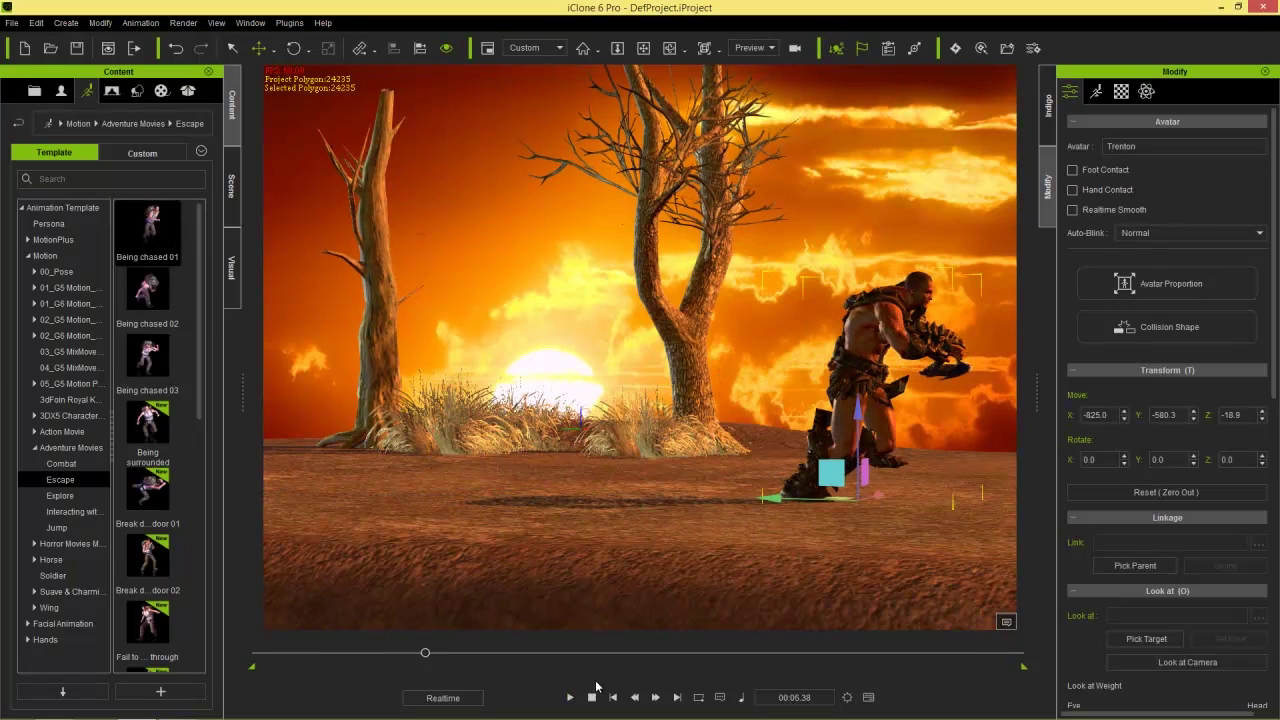
Step: Rewind the project, view the terrain from a raised front angle, and play Trenton's looped run up to 00:06.28
{"action": "left_click", "coordinate": [591, 697]}
{"action": "right_click_drag", "start_coordinate": [406, 532], "coordinate": [605, 413]}
{"action": "left_click", "coordinate": [569, 697]}
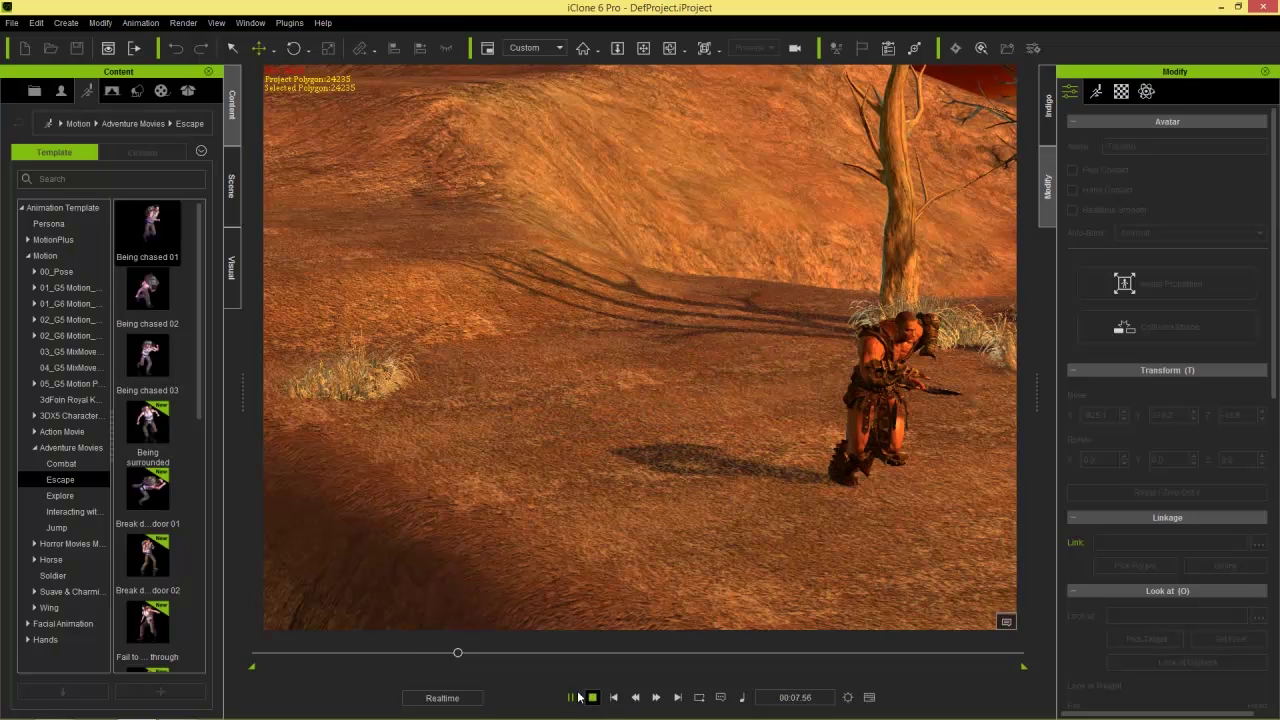
{"action": "left_click", "coordinate": [588, 698]}
{"action": "left_click", "coordinate": [569, 697]}
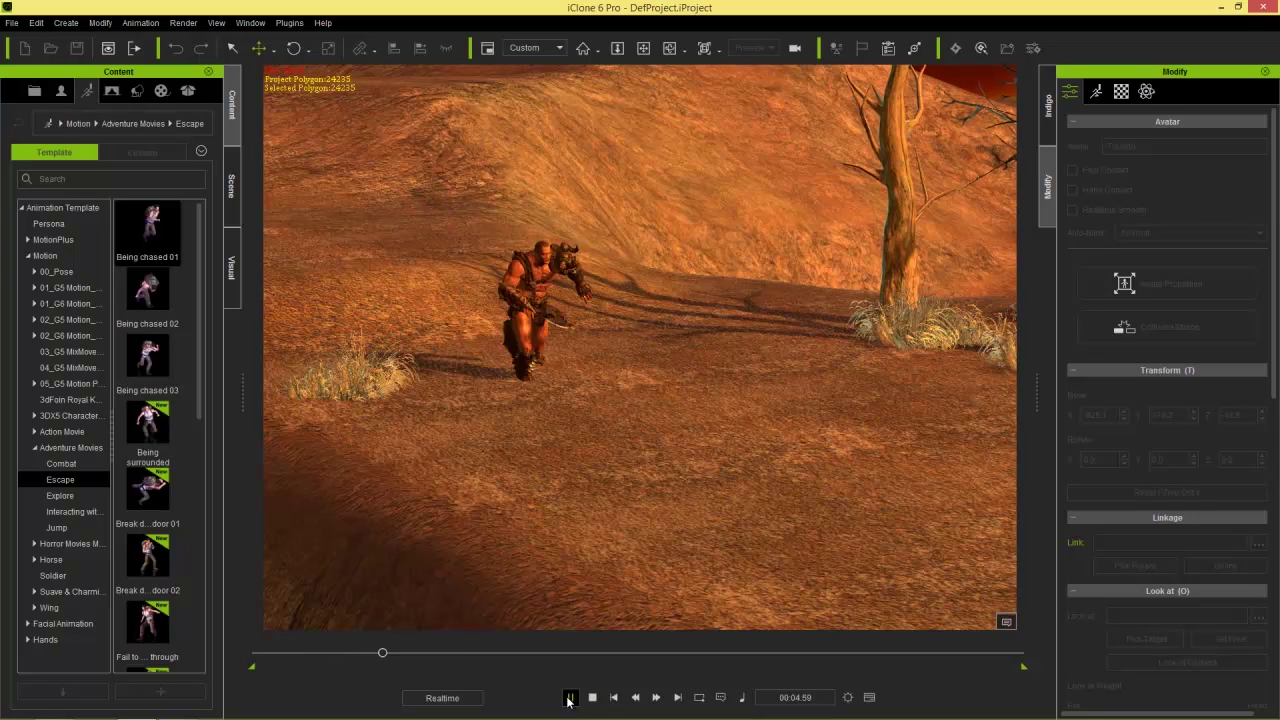
{"action": "left_click", "coordinate": [569, 697]}
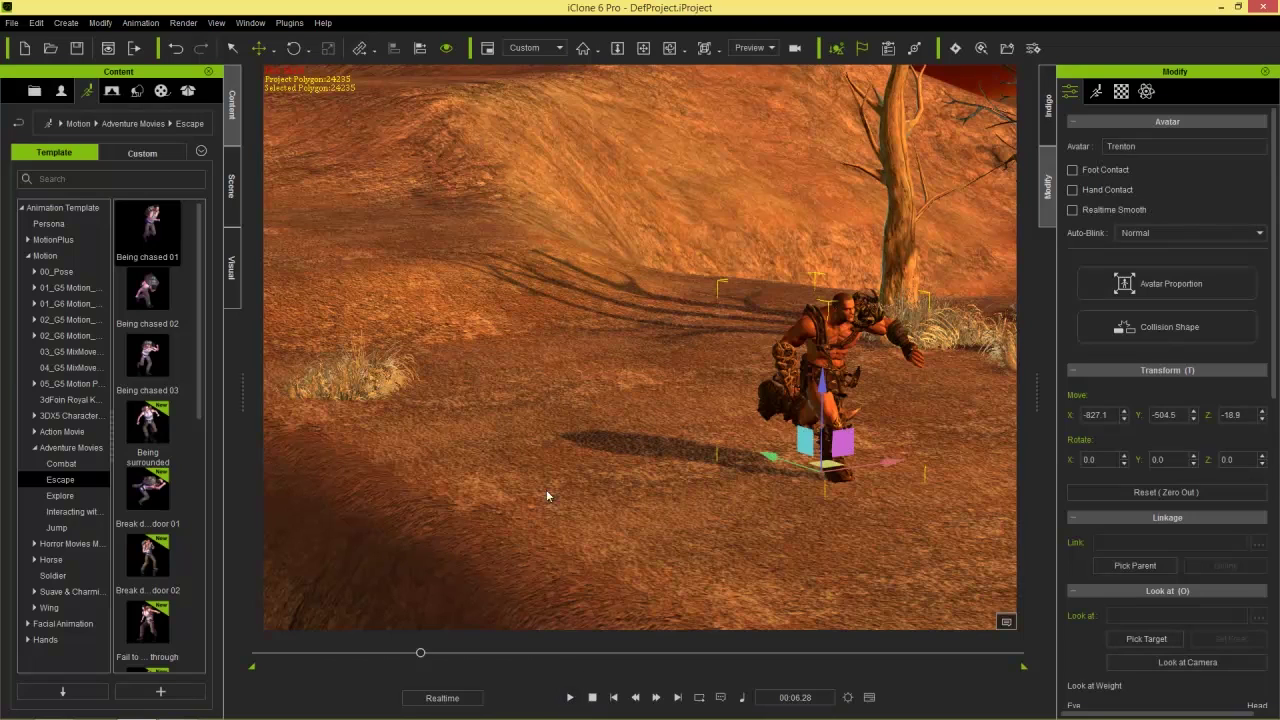
Step: Open the timeline, hide Trenton's Viseme track and bring all three Being chased 01 clips on his Motion track into view
{"action": "key", "text": "F3"}
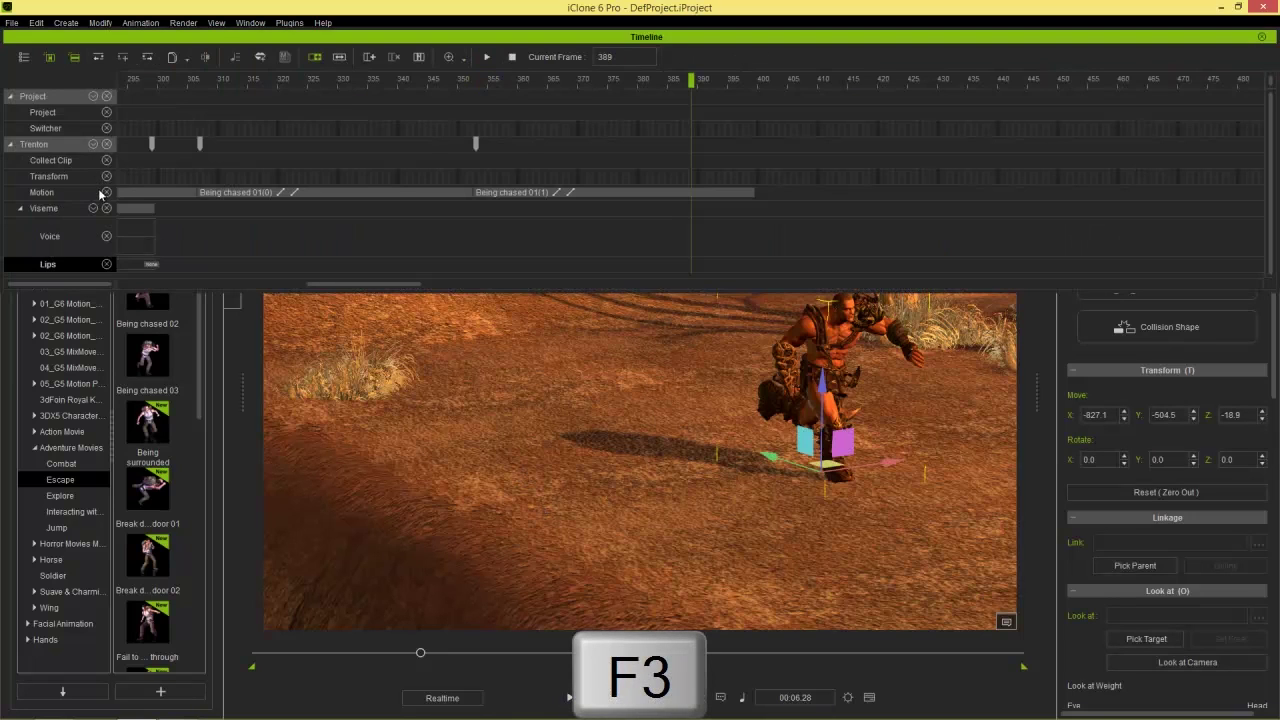
{"action": "left_click", "coordinate": [107, 208]}
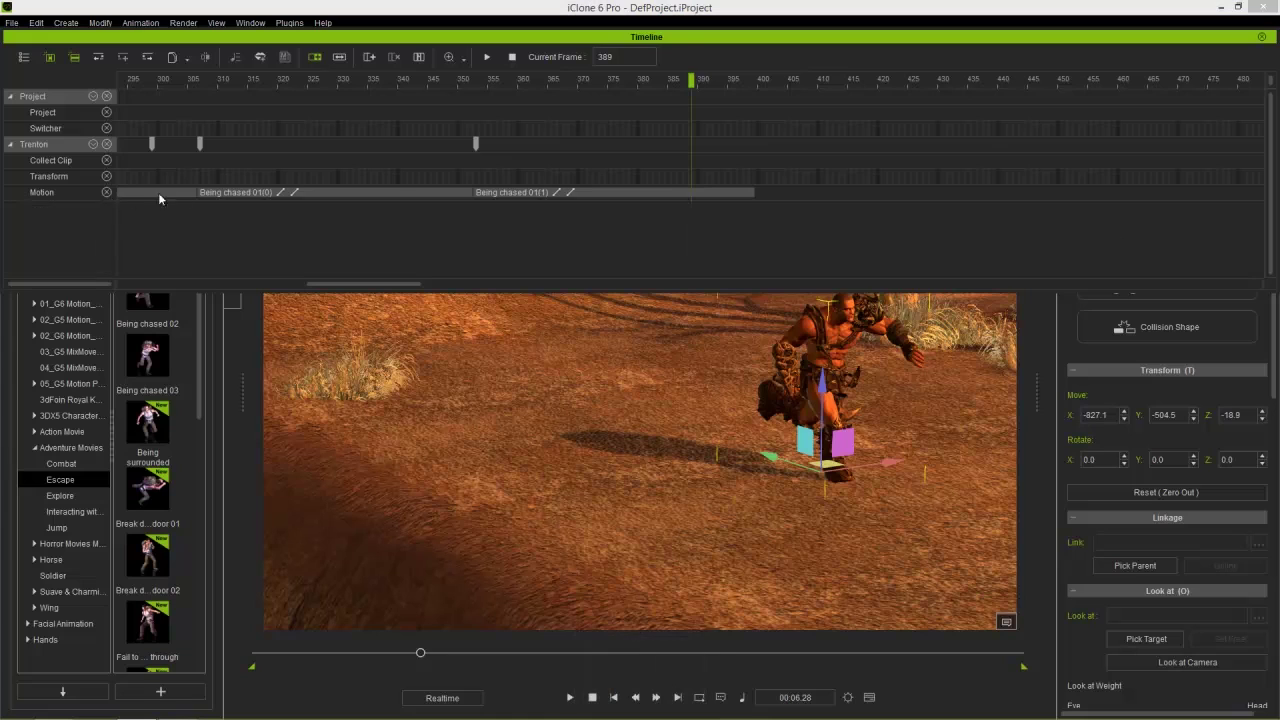
{"action": "left_click_drag", "start_coordinate": [340, 284], "coordinate": [141, 270]}
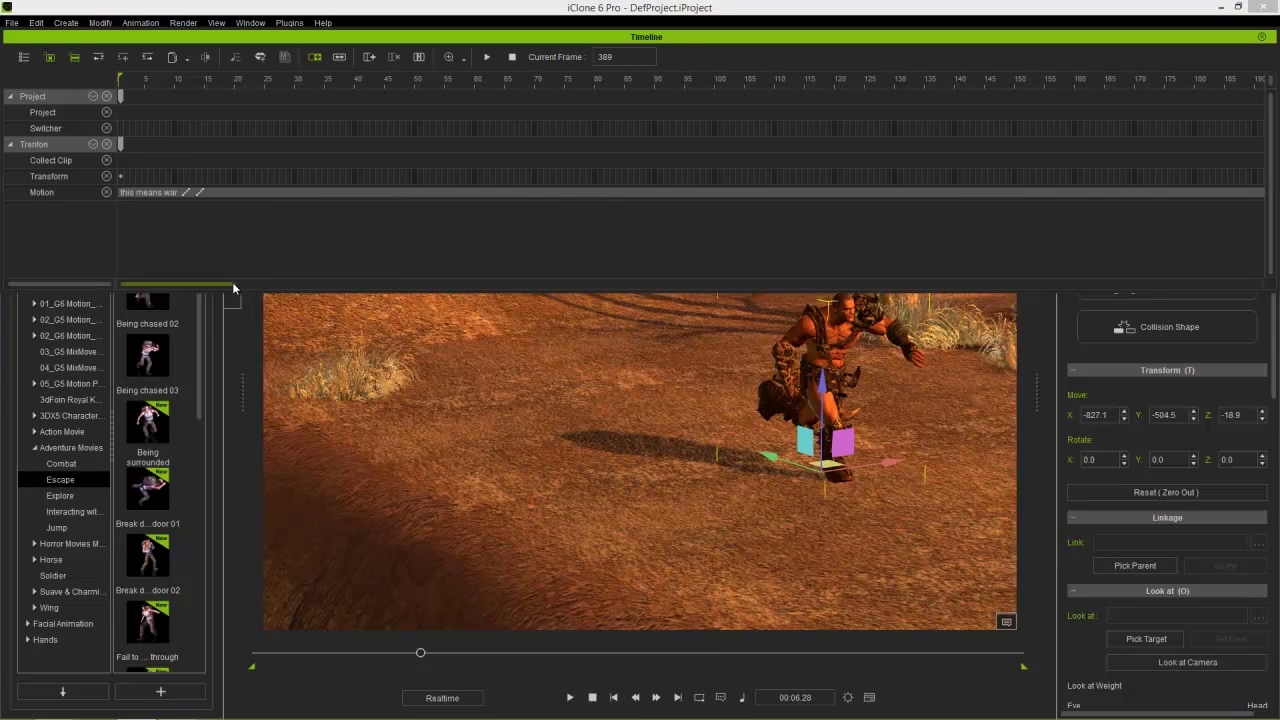
{"action": "scroll", "coordinate": [246, 185], "scroll_direction": "down", "scroll_amount": 3}
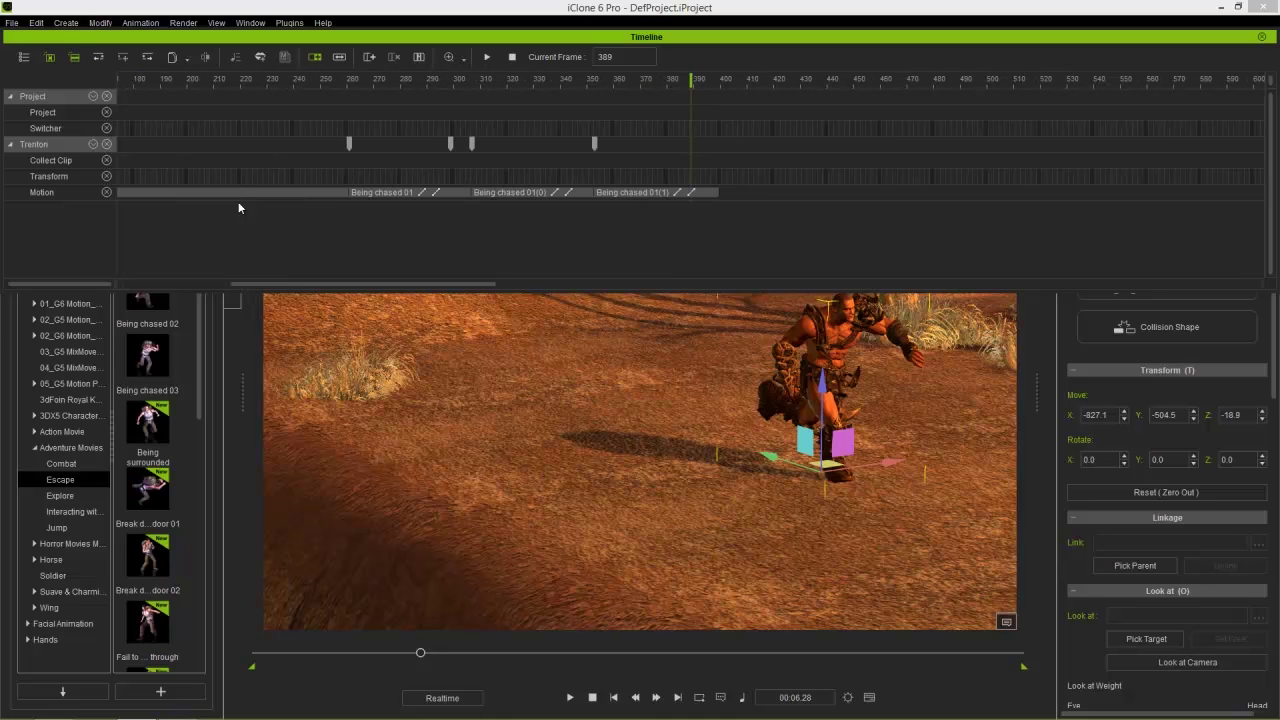
{"action": "mouse_move", "coordinate": [292, 284]}
{"action": "left_mouse_down"}
{"action": "mouse_move", "coordinate": [184, 268]}
{"action": "mouse_move", "coordinate": [280, 271]}
{"action": "left_mouse_up"}
Step: Scrub to frame 351 and examine each of the three Being chased 01 clips on the Motion track
{"action": "left_click_drag", "start_coordinate": [398, 85], "coordinate": [668, 119]}
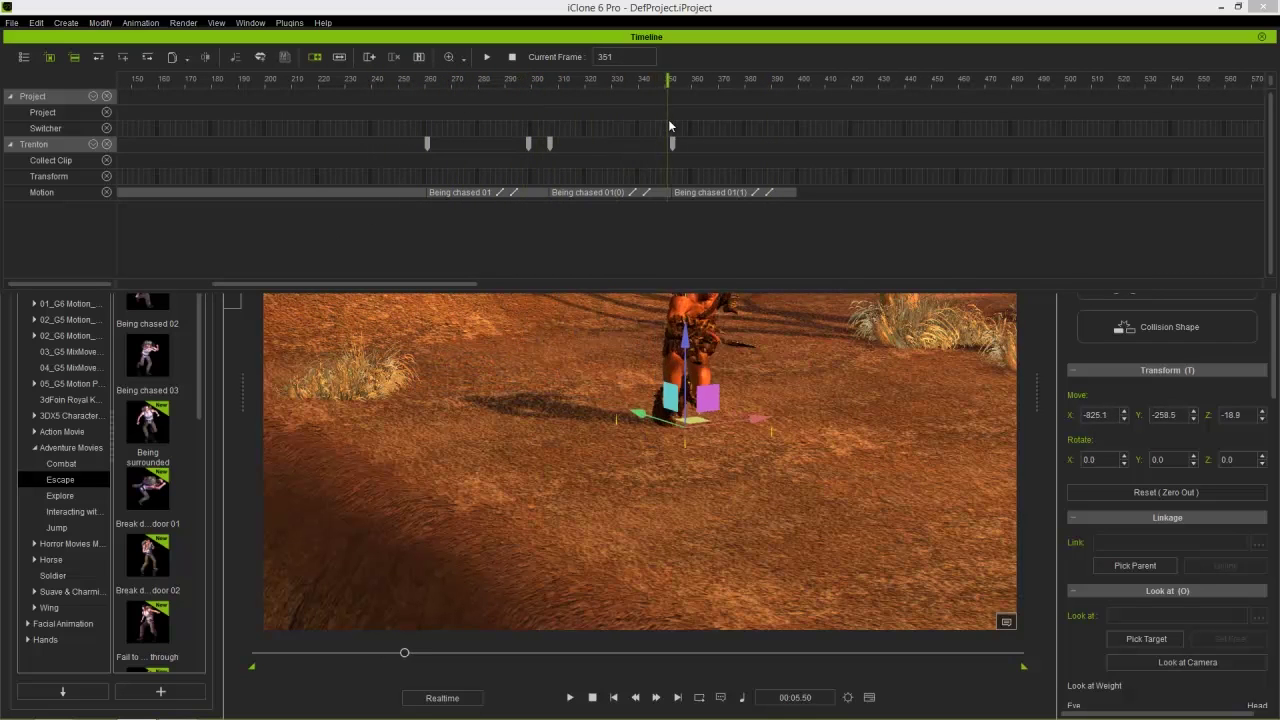
{"action": "left_click", "coordinate": [517, 191]}
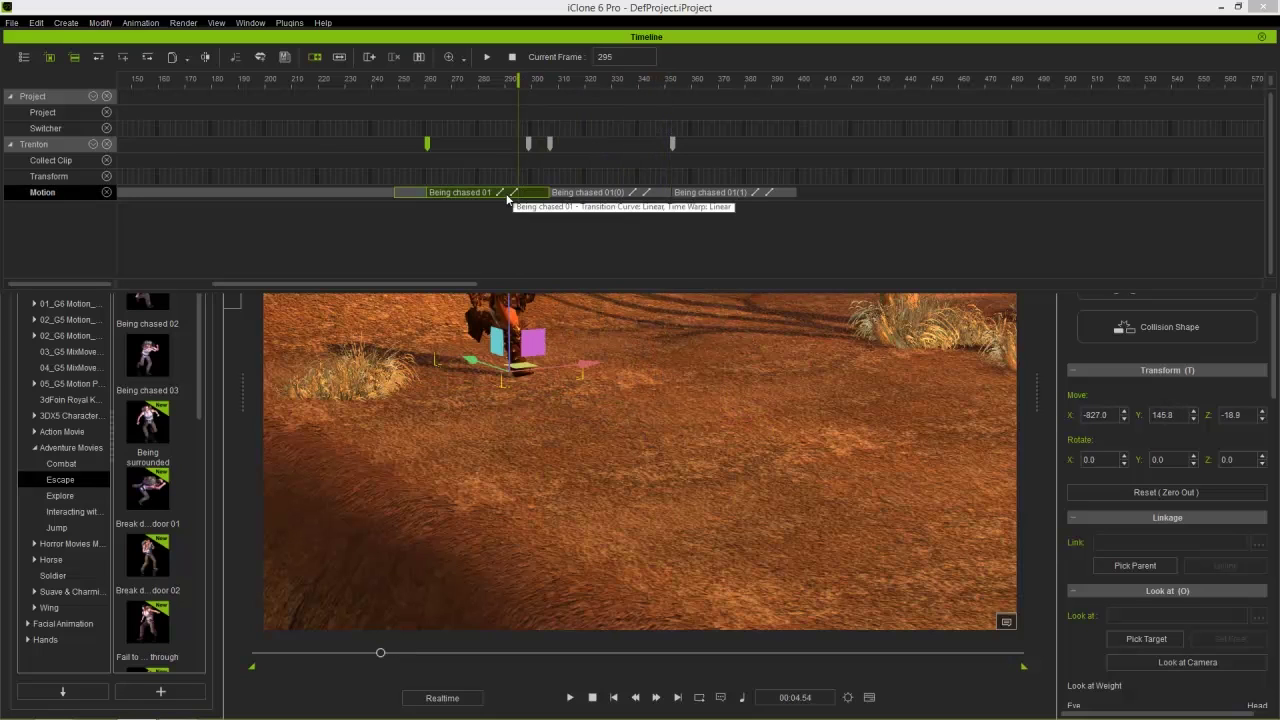
{"action": "left_click", "coordinate": [595, 192]}
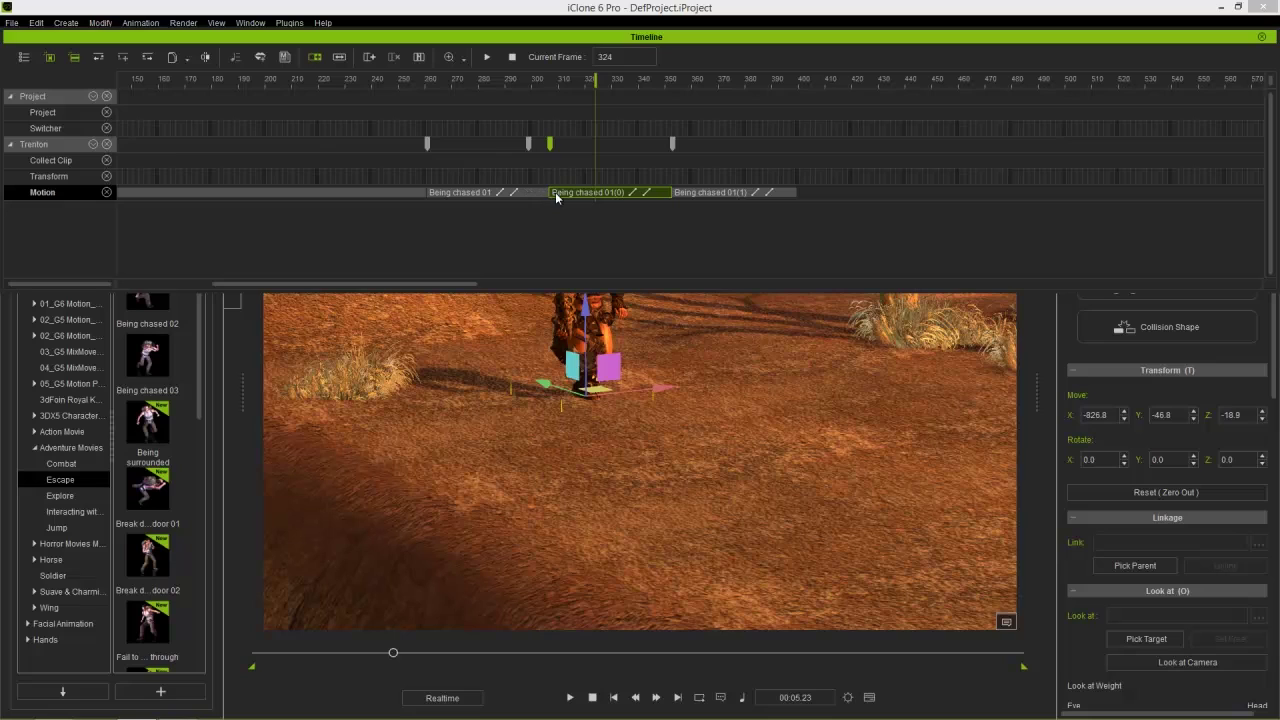
{"action": "left_click", "coordinate": [724, 193]}
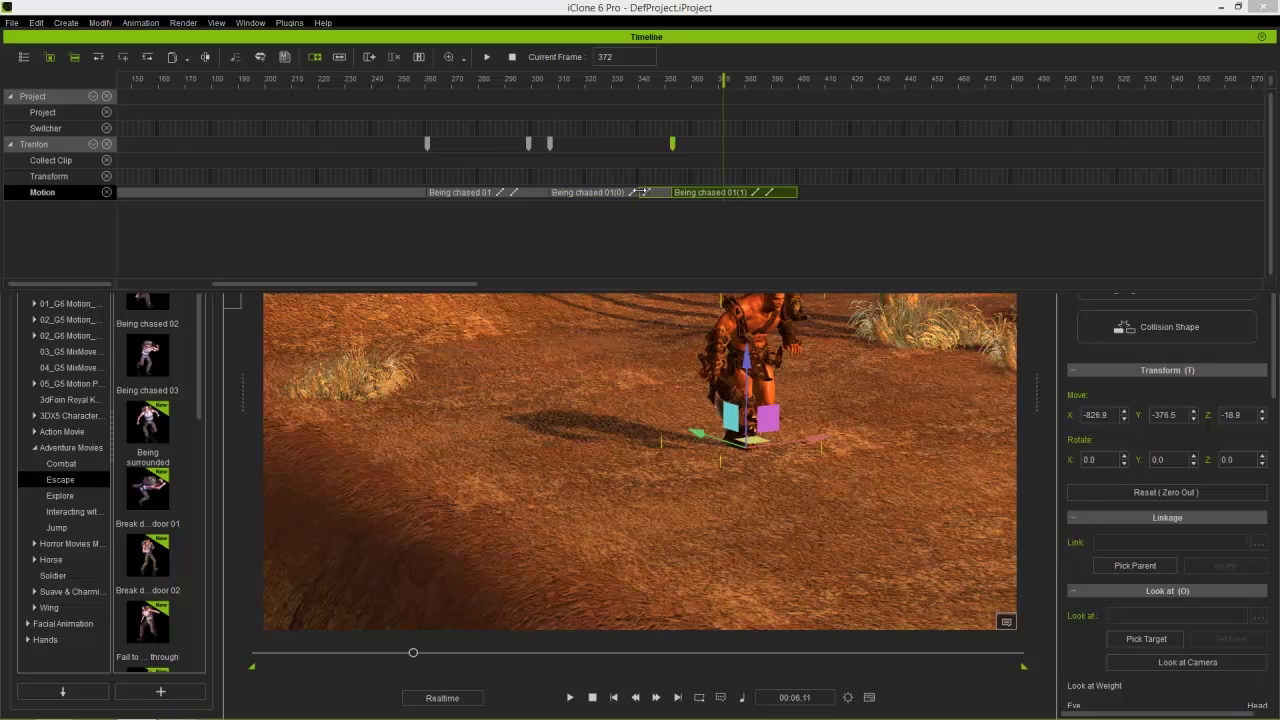
Step: Play the consecutive run clips from around frame 241, pause at frame 361 and view Trenton from the side
{"action": "left_click_drag", "start_coordinate": [429, 84], "coordinate": [370, 89]}
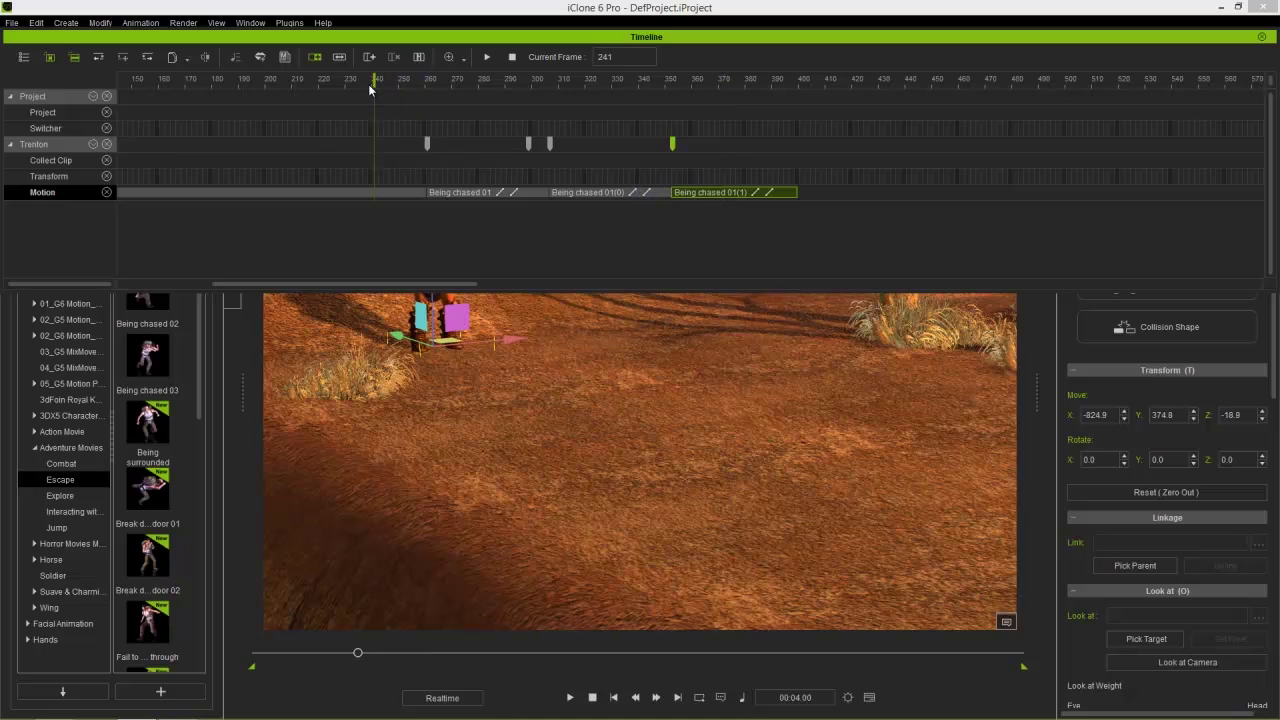
{"action": "key", "text": "space"}
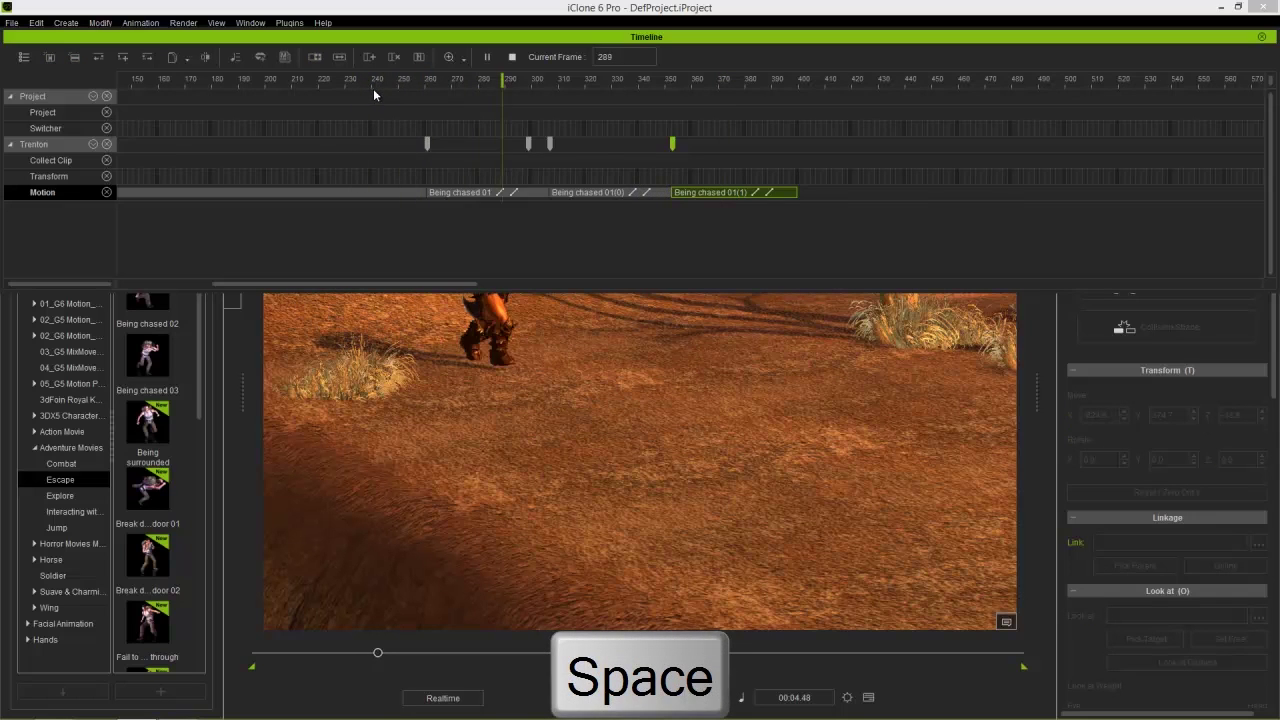
{"action": "left_click", "coordinate": [398, 87]}
{"action": "key", "text": "space"}
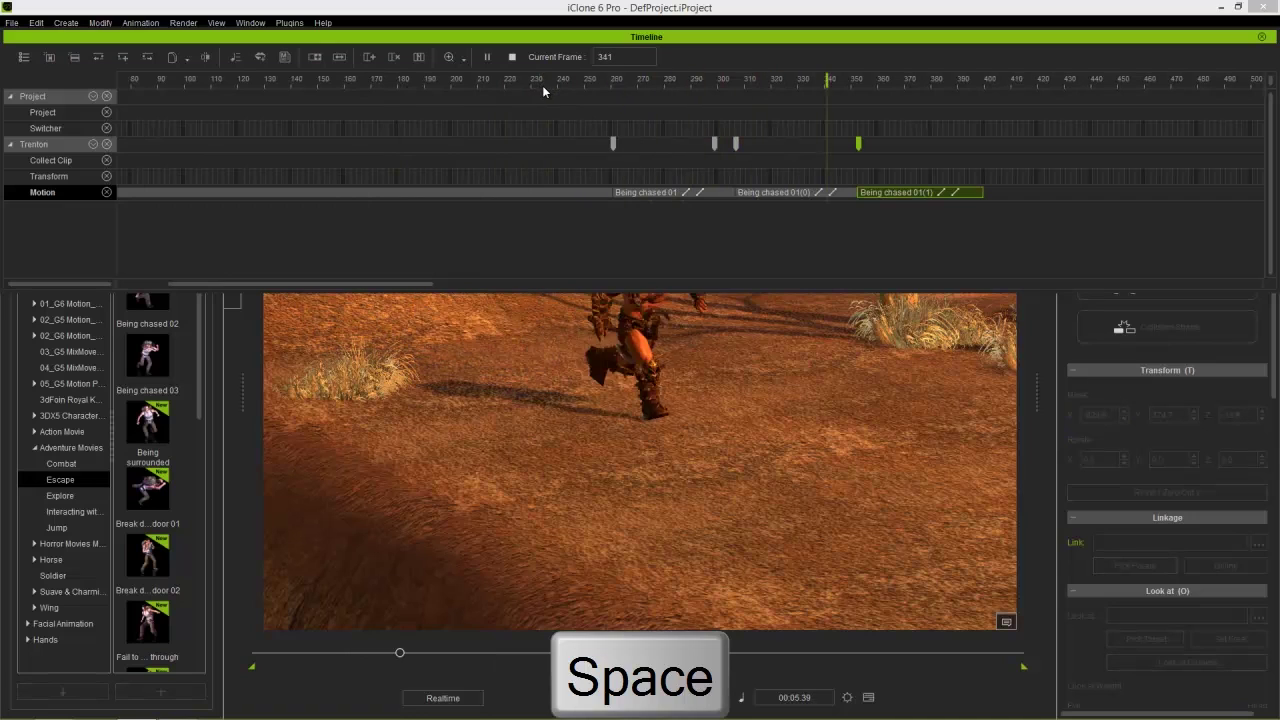
{"action": "key", "text": "space"}
{"action": "right_click_drag", "start_coordinate": [513, 460], "coordinate": [590, 500]}
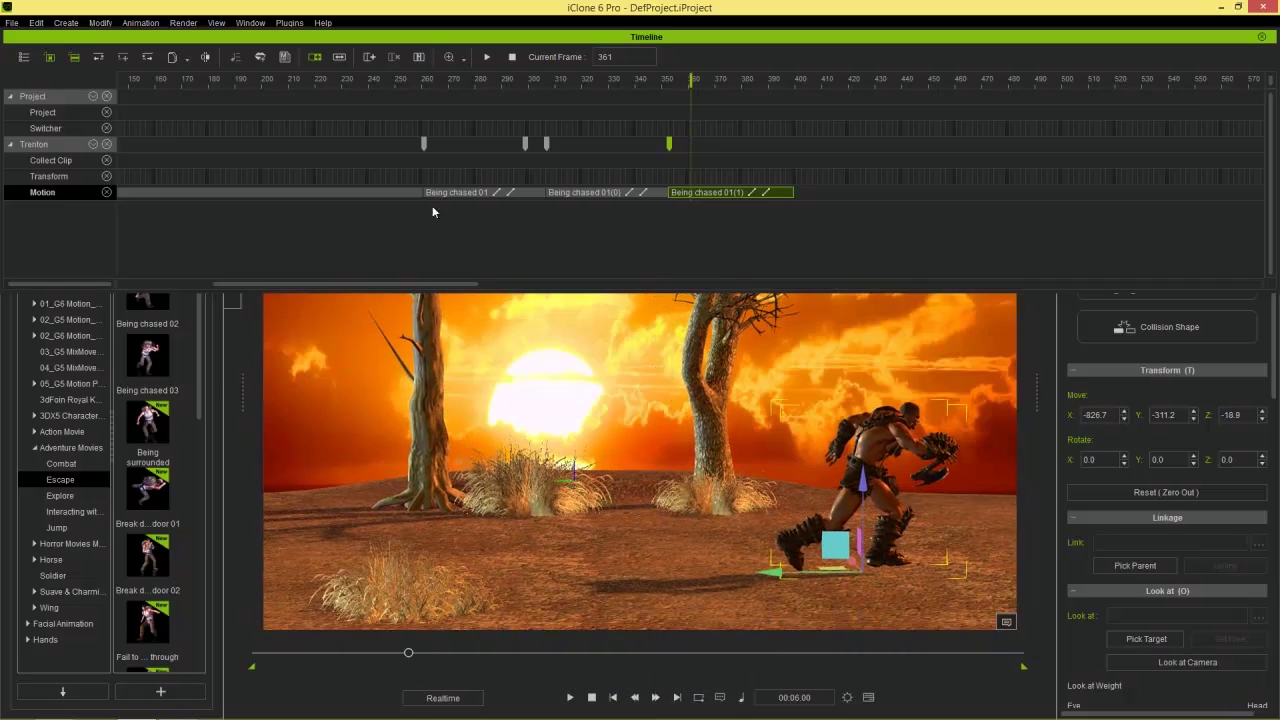
Step: Frame Trenton's feet from the side at frame 240 and review the transition into the first Being chased 01 clip up to frame 278
{"action": "left_click", "coordinate": [418, 89]}
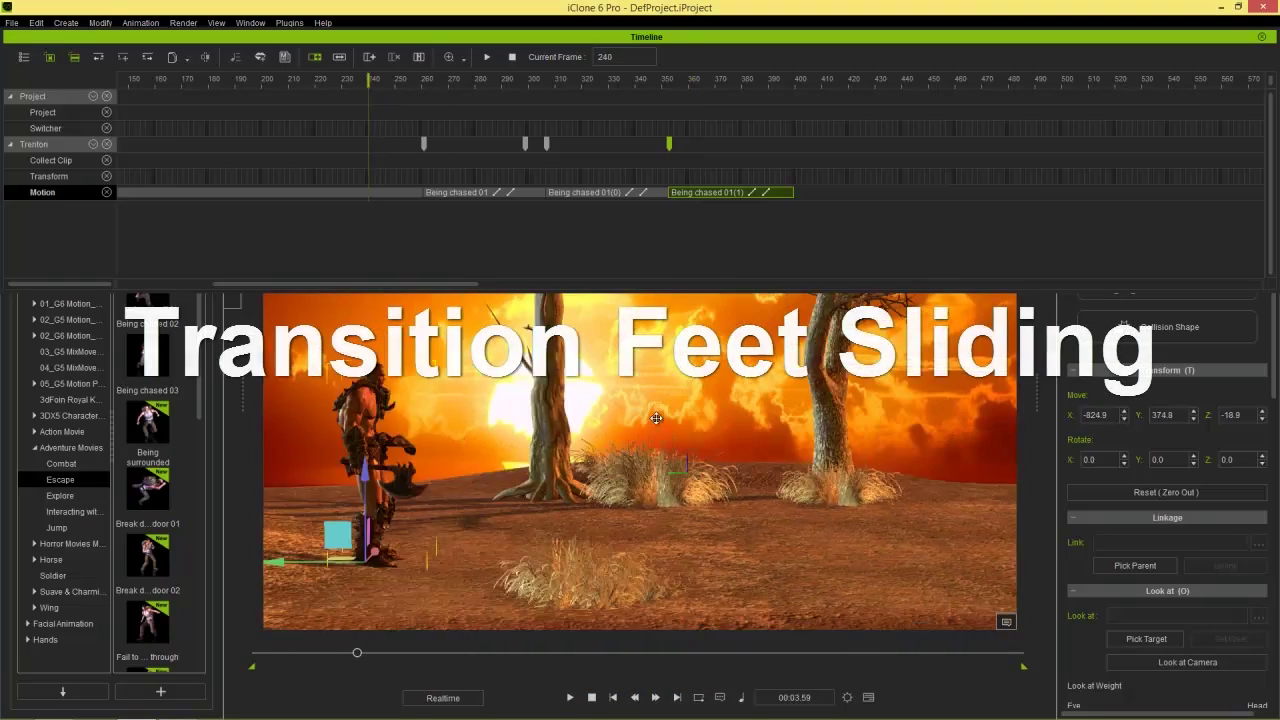
{"action": "right_click_drag", "start_coordinate": [654, 420], "coordinate": [458, 376]}
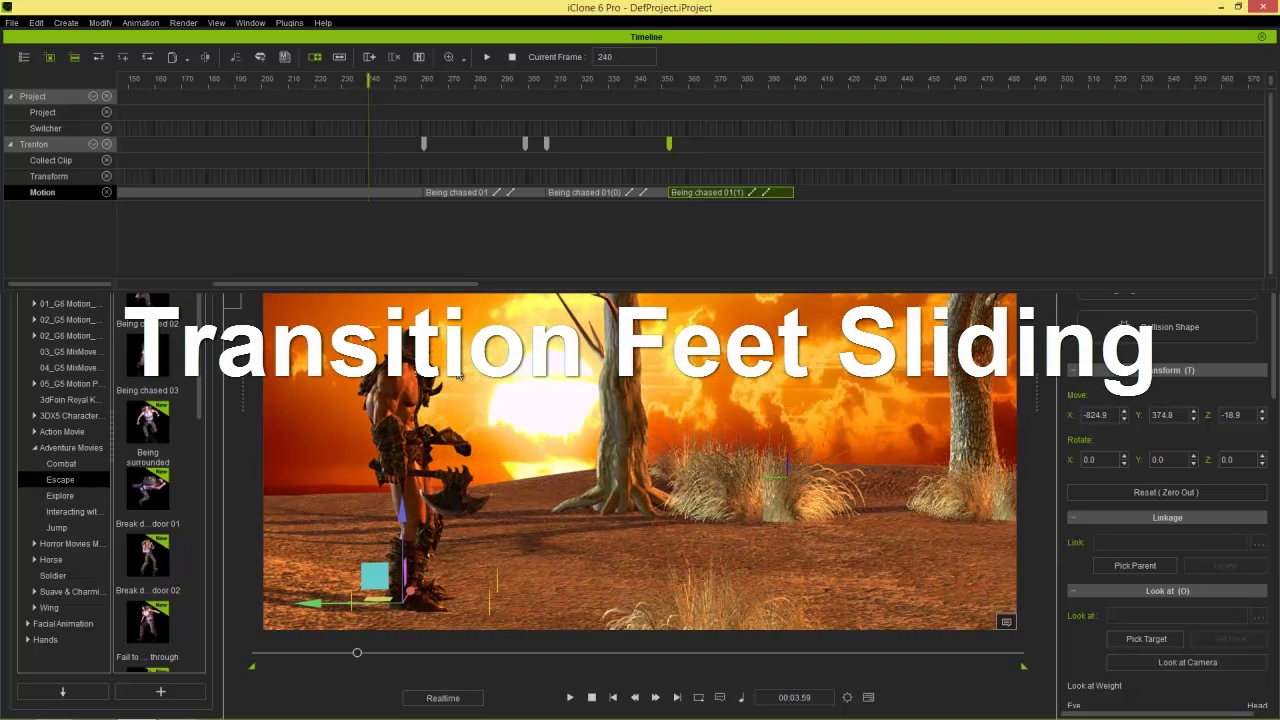
{"action": "left_click", "coordinate": [446, 193]}
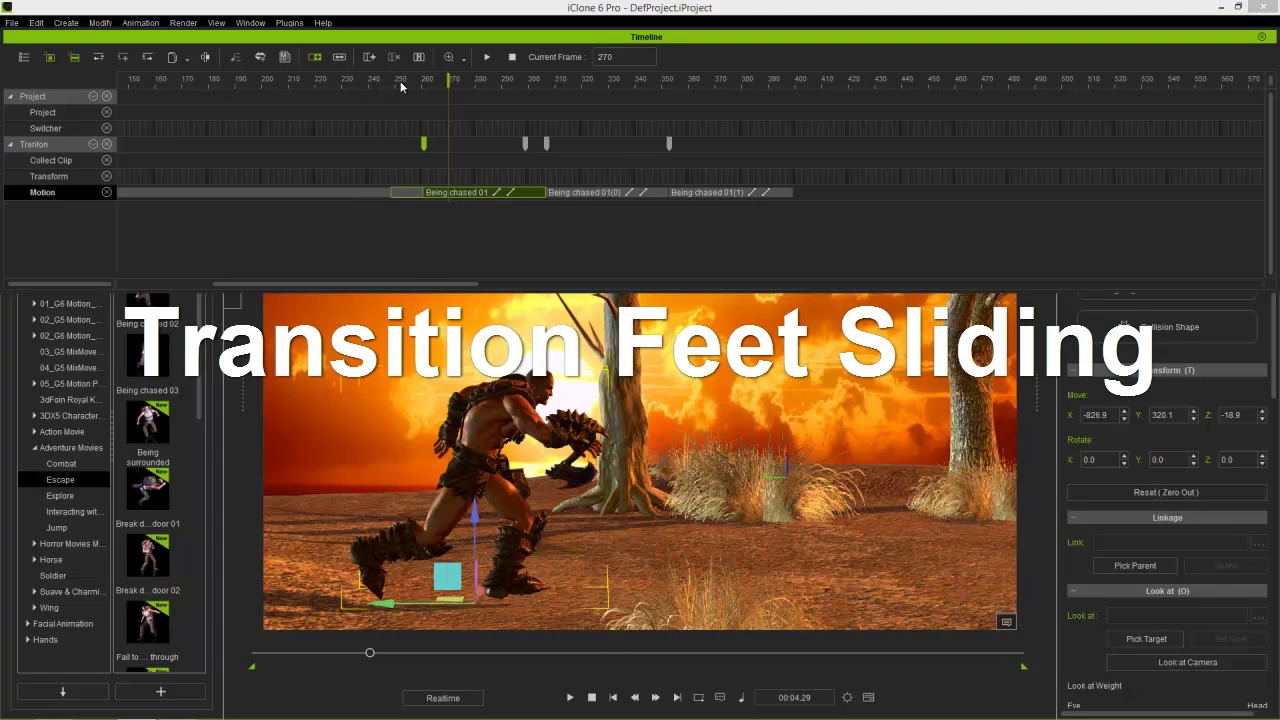
{"action": "key", "text": "space"}
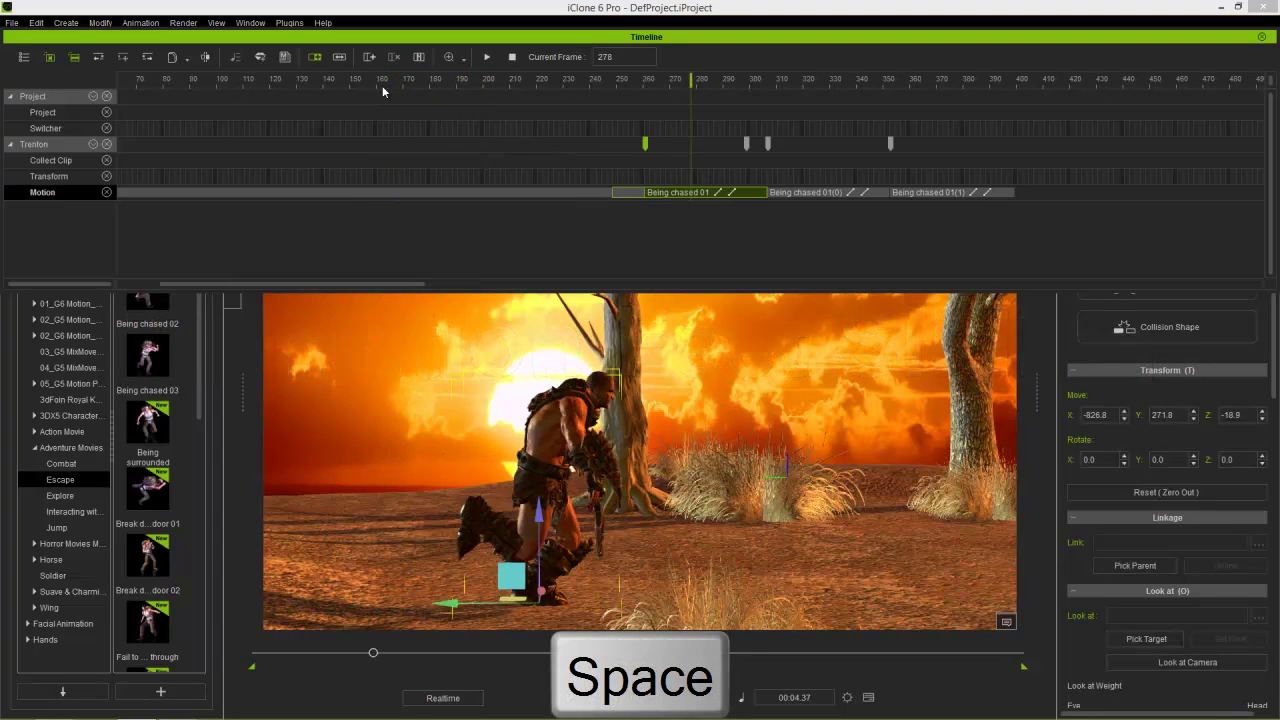
Step: Place the playhead at frame 249, where the first Being chased 01 transition starts, and select that frame on Trenton's Transform track
{"action": "mouse_move", "coordinate": [622, 83]}
{"action": "left_mouse_down"}
{"action": "mouse_move", "coordinate": [608, 84]}
{"action": "mouse_move", "coordinate": [640, 84]}
{"action": "mouse_move", "coordinate": [614, 88]}
{"action": "left_mouse_up"}
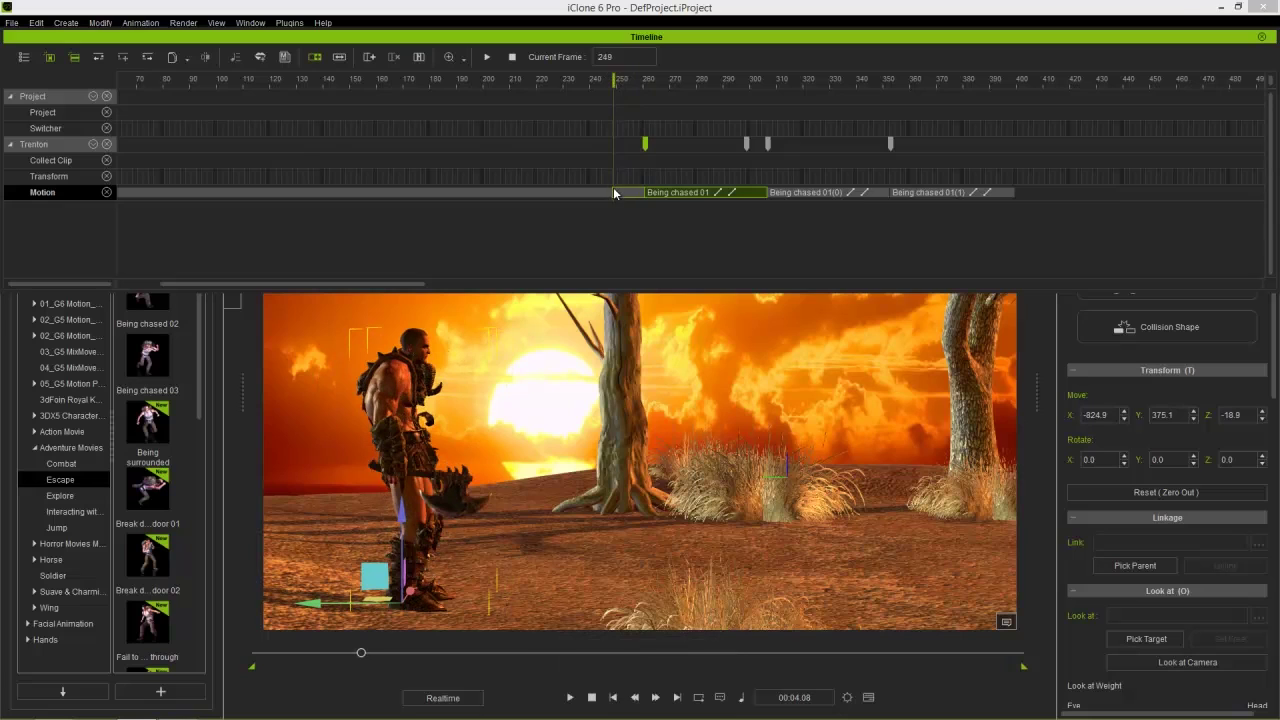
{"action": "scroll", "coordinate": [608, 191], "scroll_direction": "up", "scroll_amount": 4}
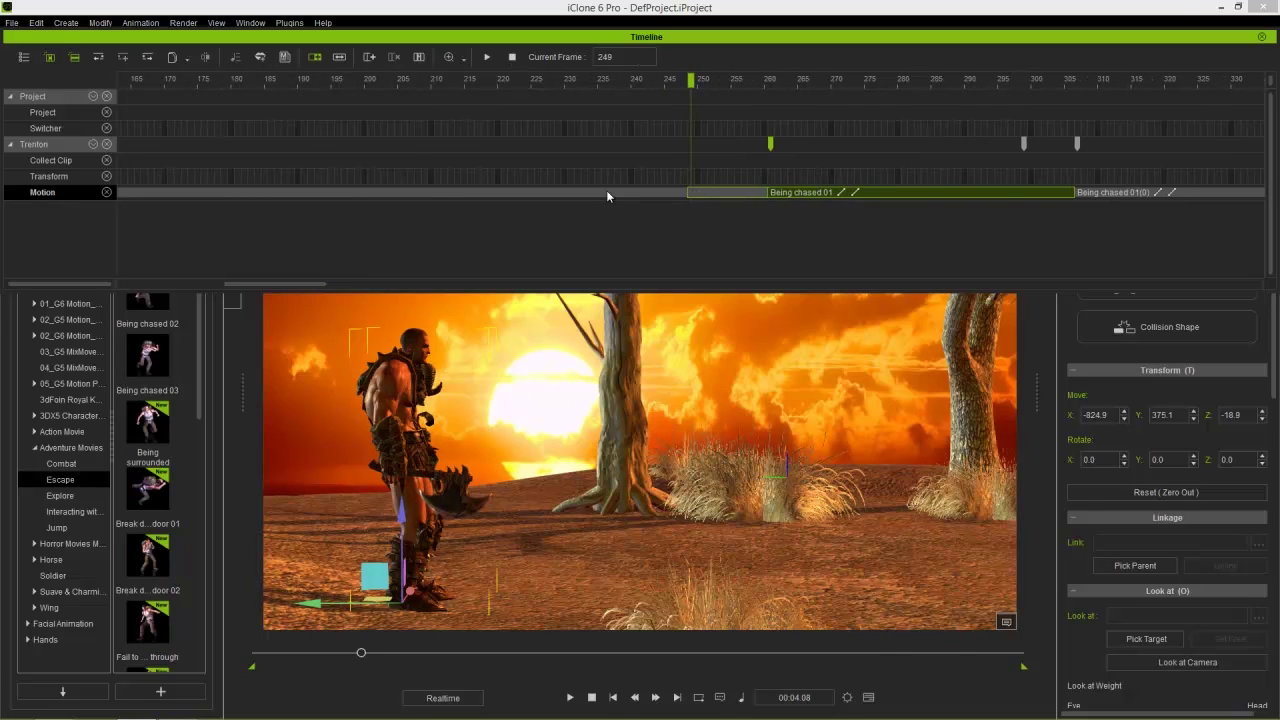
{"action": "left_click", "coordinate": [692, 178]}
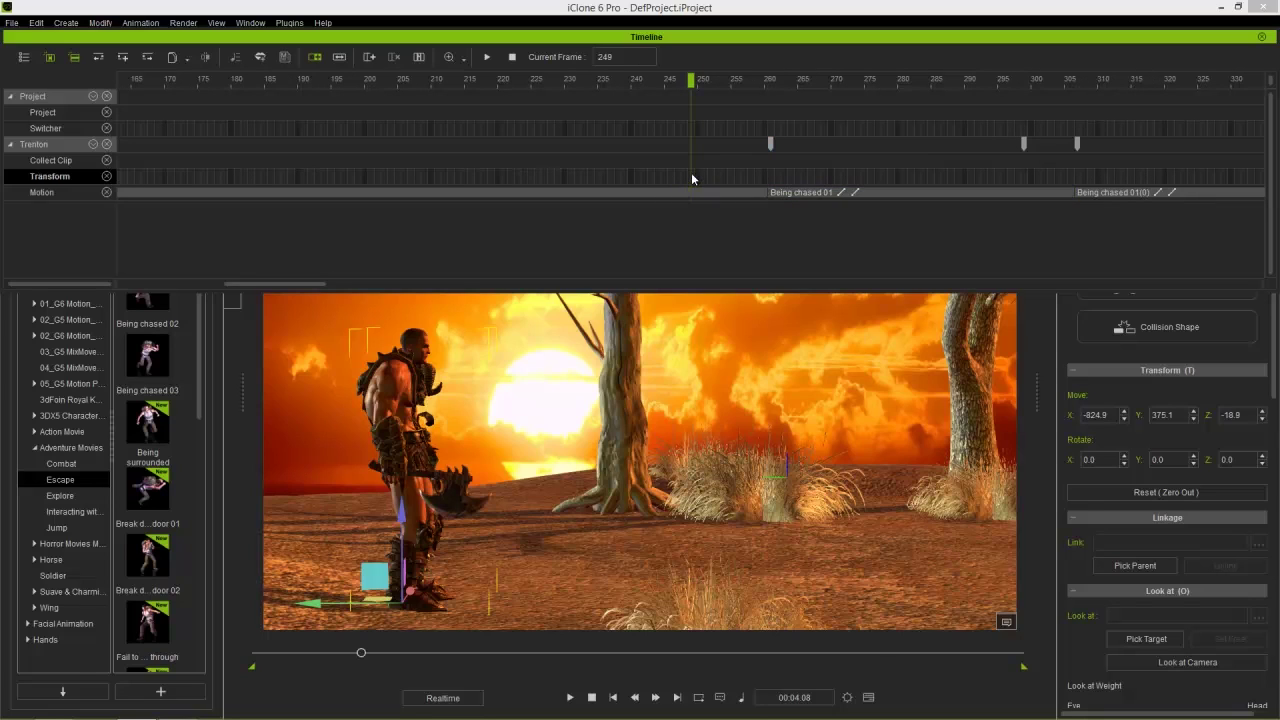
Step: At frame 261, move Trenton forward along Y to 343.8 and slightly further to counter the feet sliding, and scrub the transition to check it
{"action": "left_click_drag", "start_coordinate": [694, 88], "coordinate": [769, 84]}
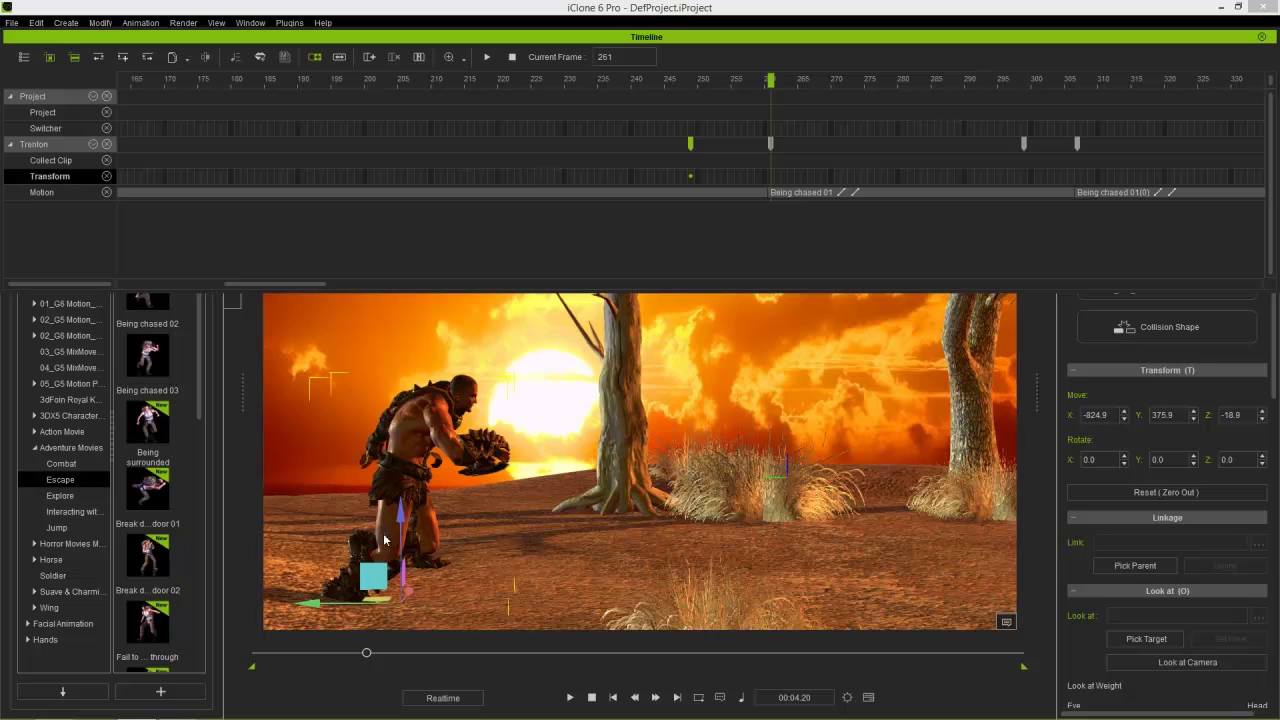
{"action": "left_click_drag", "start_coordinate": [314, 601], "coordinate": [357, 602]}
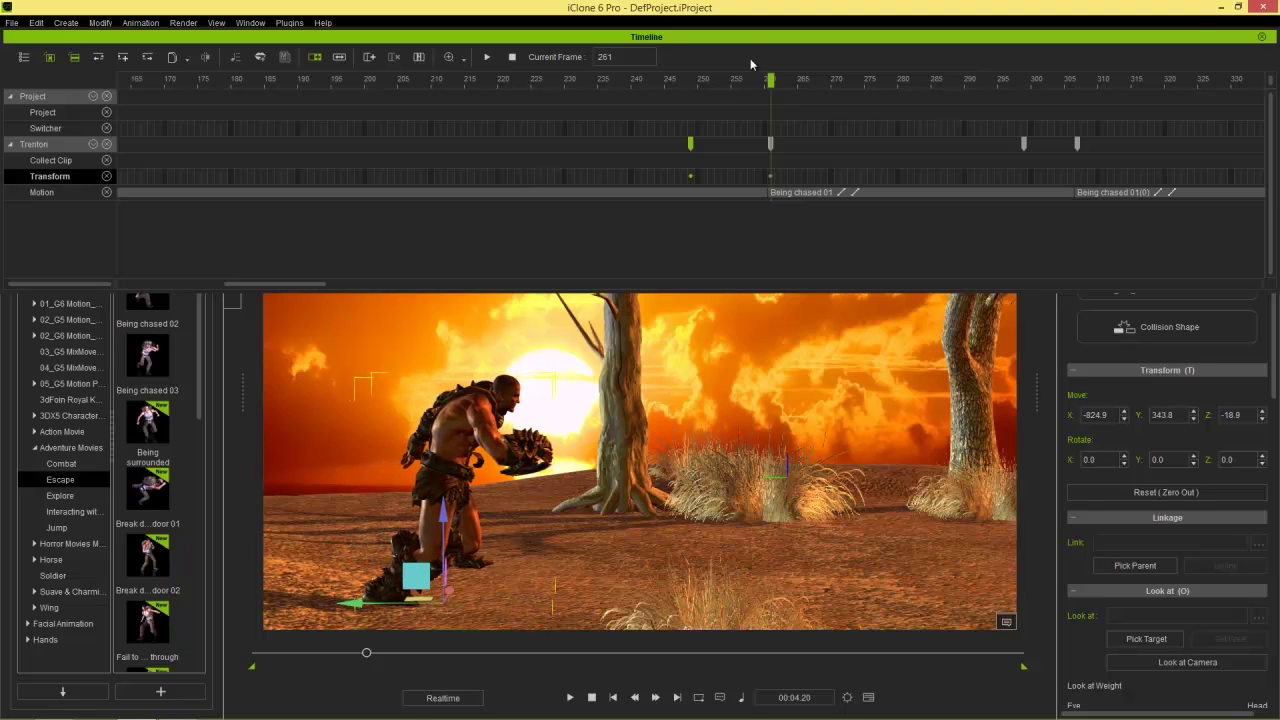
{"action": "left_click_drag", "start_coordinate": [714, 87], "coordinate": [768, 99]}
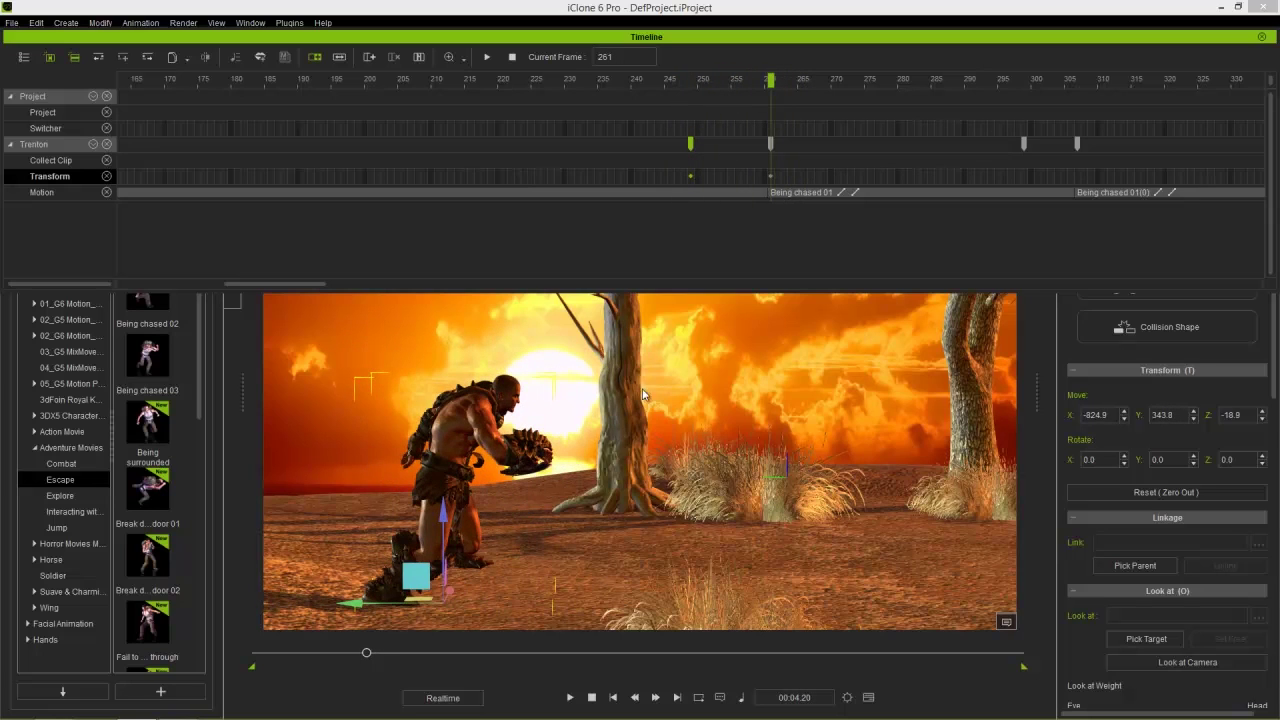
{"action": "left_click_drag", "start_coordinate": [357, 604], "coordinate": [372, 604]}
{"action": "left_click_drag", "start_coordinate": [683, 79], "coordinate": [558, 90]}
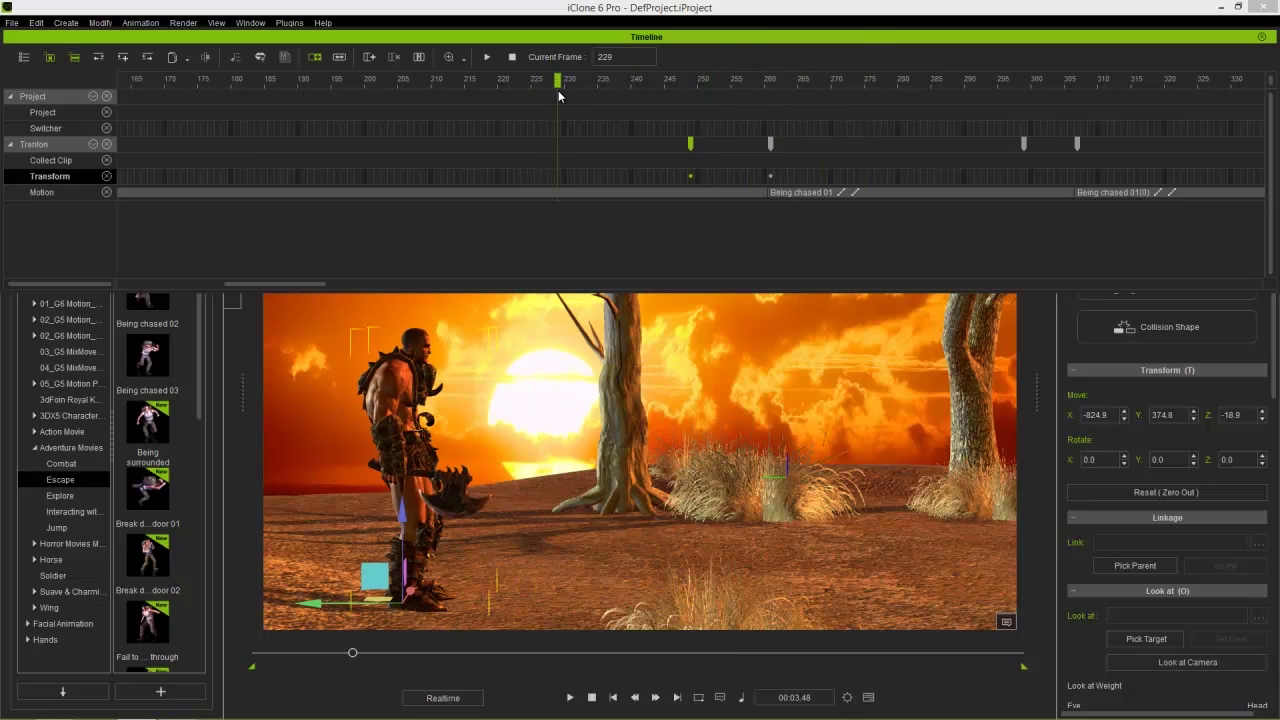
Step: Frame the whole running path from the side and play the animation from frame 229, pausing at frame 396
{"action": "middle_click_drag", "start_coordinate": [588, 420], "coordinate": [501, 316]}
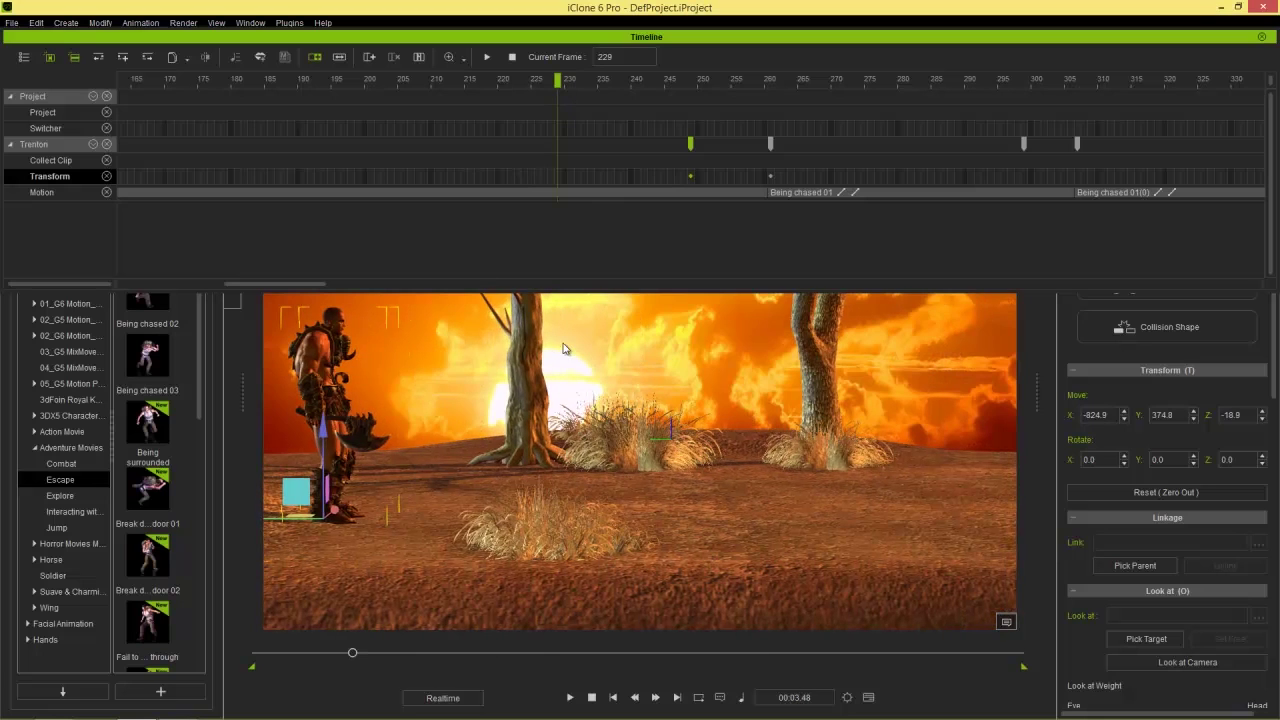
{"action": "middle_click_drag", "start_coordinate": [564, 348], "coordinate": [470, 386]}
{"action": "left_click_drag", "start_coordinate": [311, 286], "coordinate": [206, 286]}
{"action": "middle_click_drag", "start_coordinate": [550, 362], "coordinate": [671, 400]}
{"action": "key", "text": "space"}
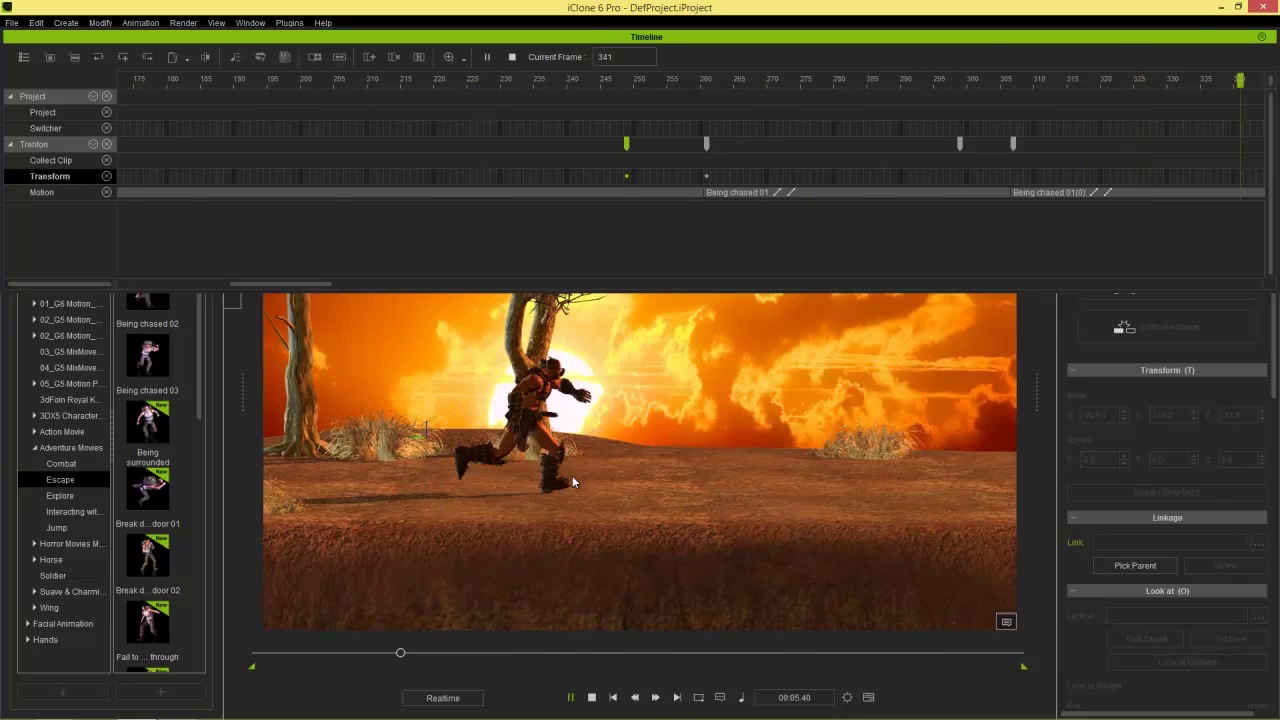
{"action": "key", "text": "space"}
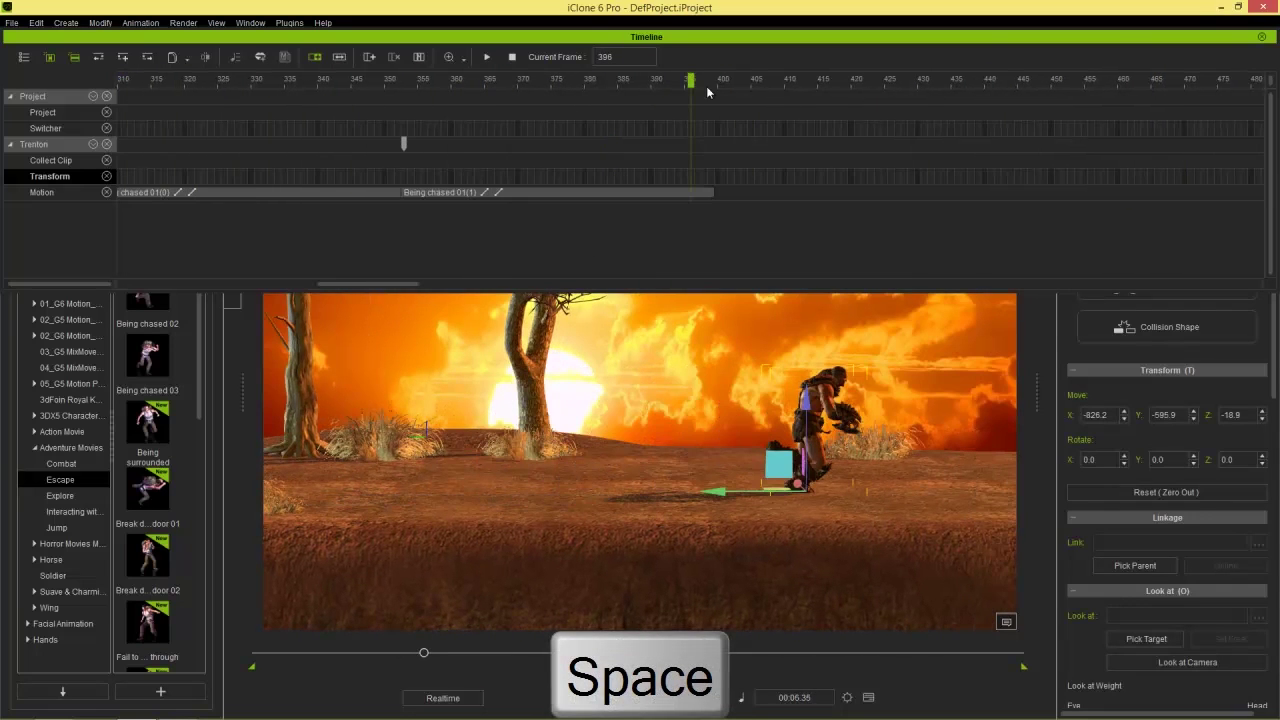
Step: Apply the Attack 09 motion from the Action Movie Sword Combat library to Trenton at frame 412
{"action": "left_click", "coordinate": [739, 84]}
{"action": "left_click_drag", "start_coordinate": [754, 97], "coordinate": [796, 108]}
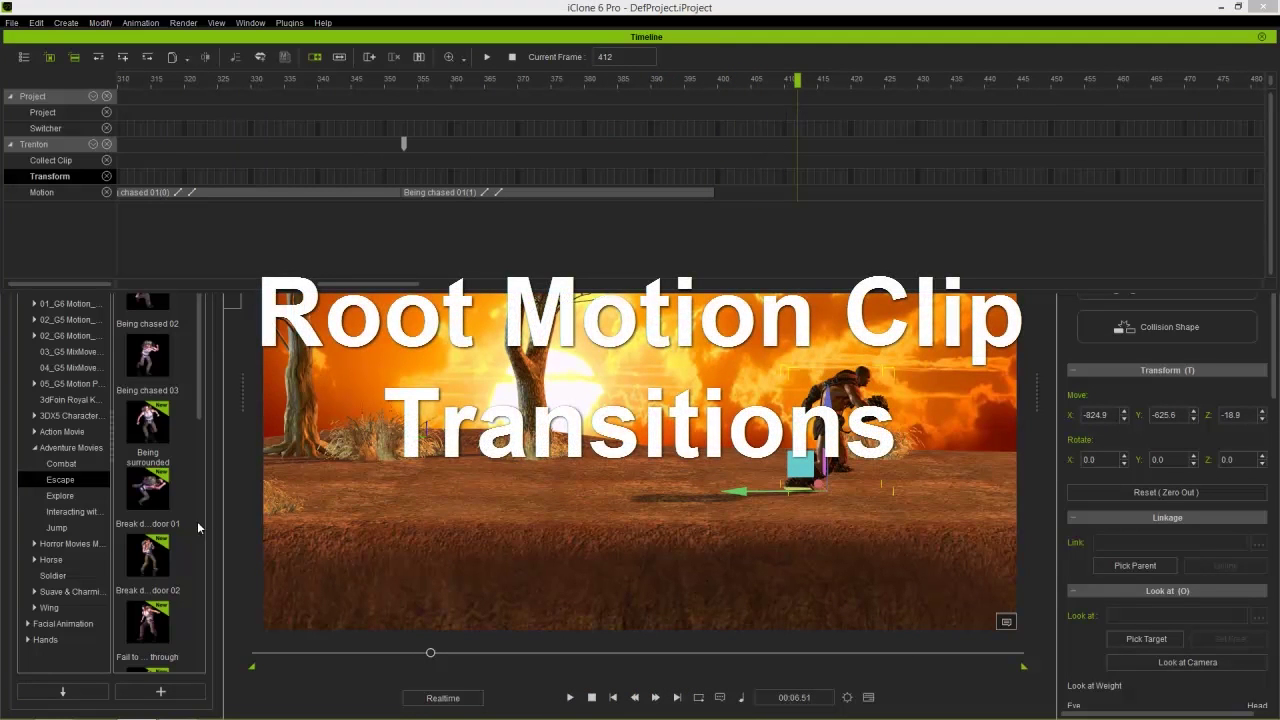
{"action": "left_click", "coordinate": [61, 431]}
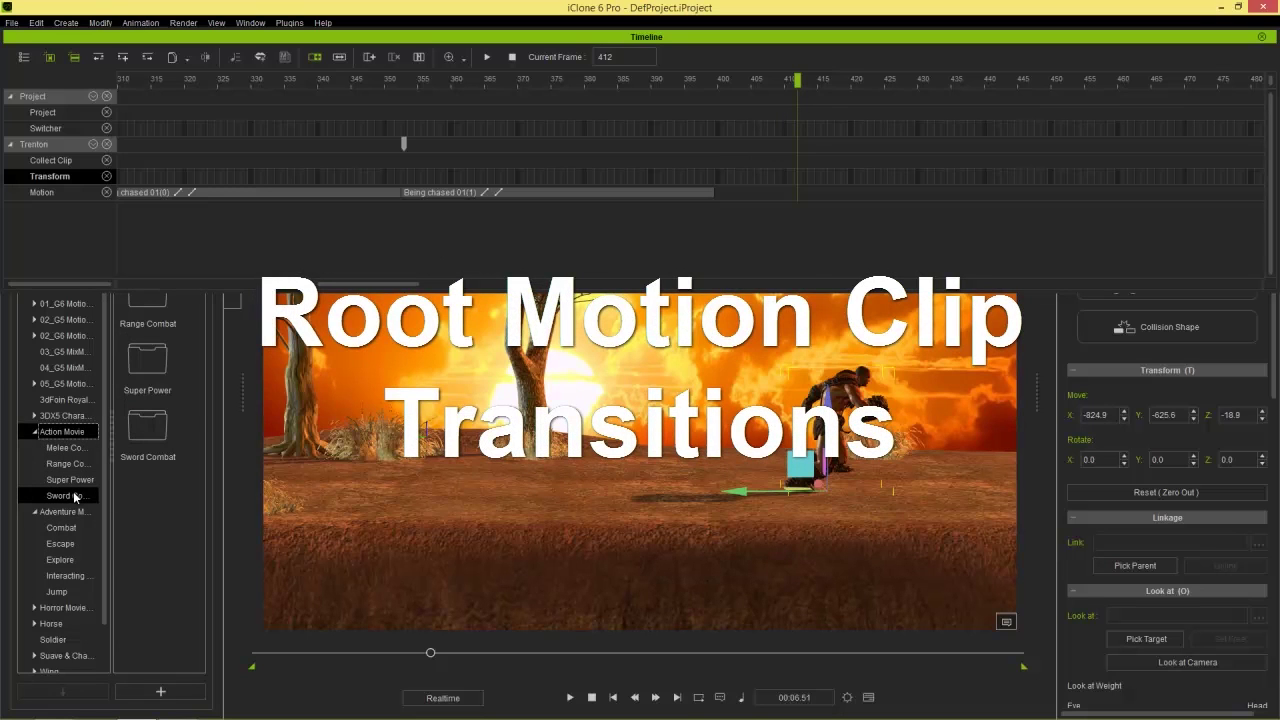
{"action": "left_click", "coordinate": [75, 497]}
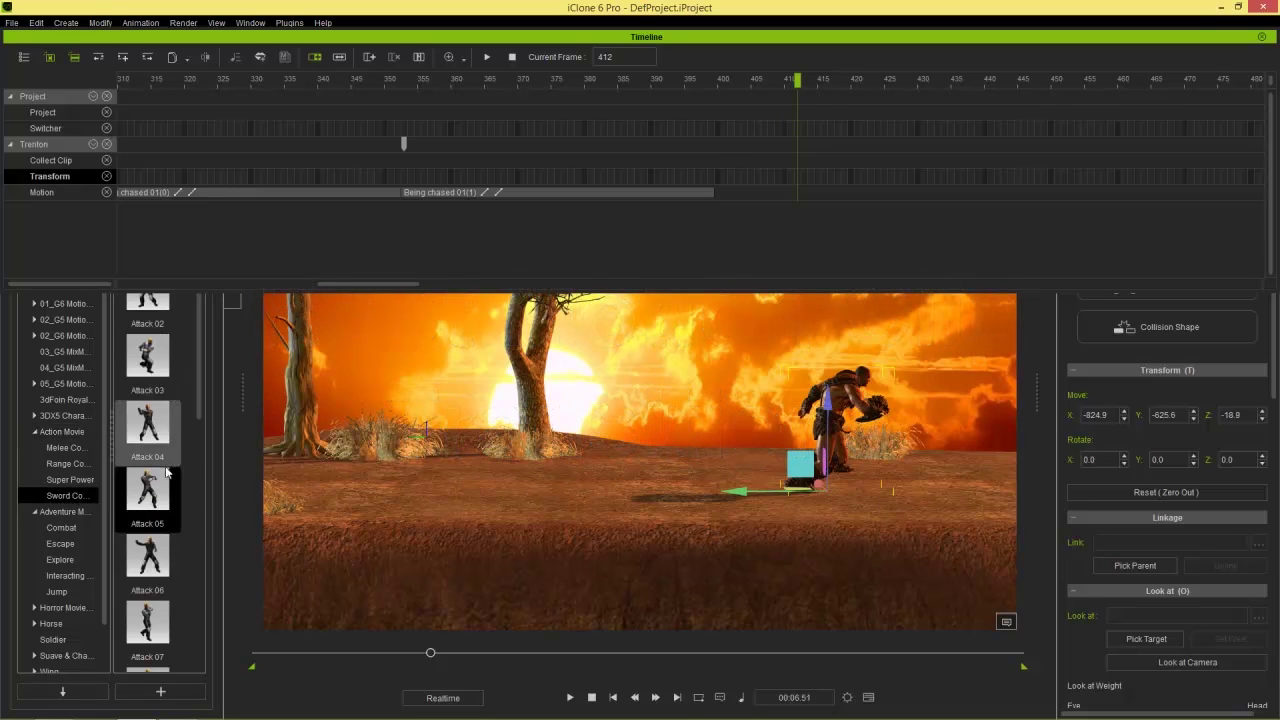
{"action": "scroll", "coordinate": [160, 480], "scroll_direction": "down", "scroll_amount": 2}
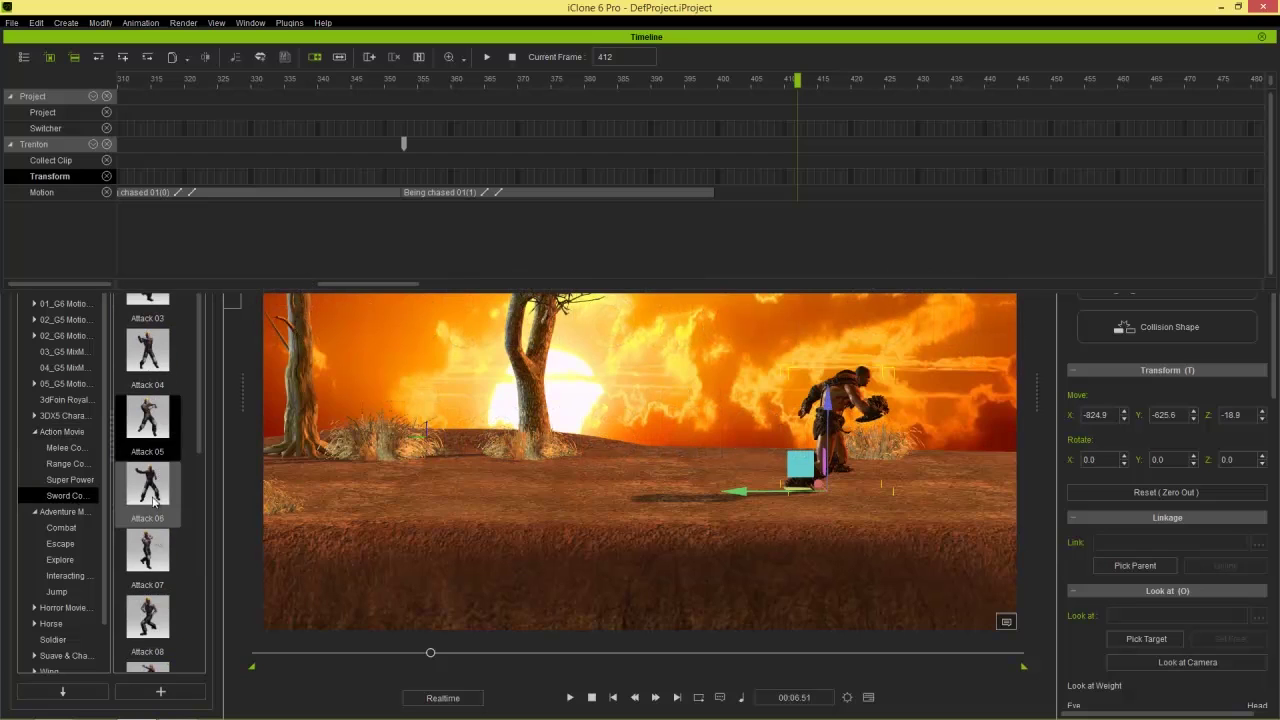
{"action": "scroll", "coordinate": [173, 508], "scroll_direction": "down", "scroll_amount": 3}
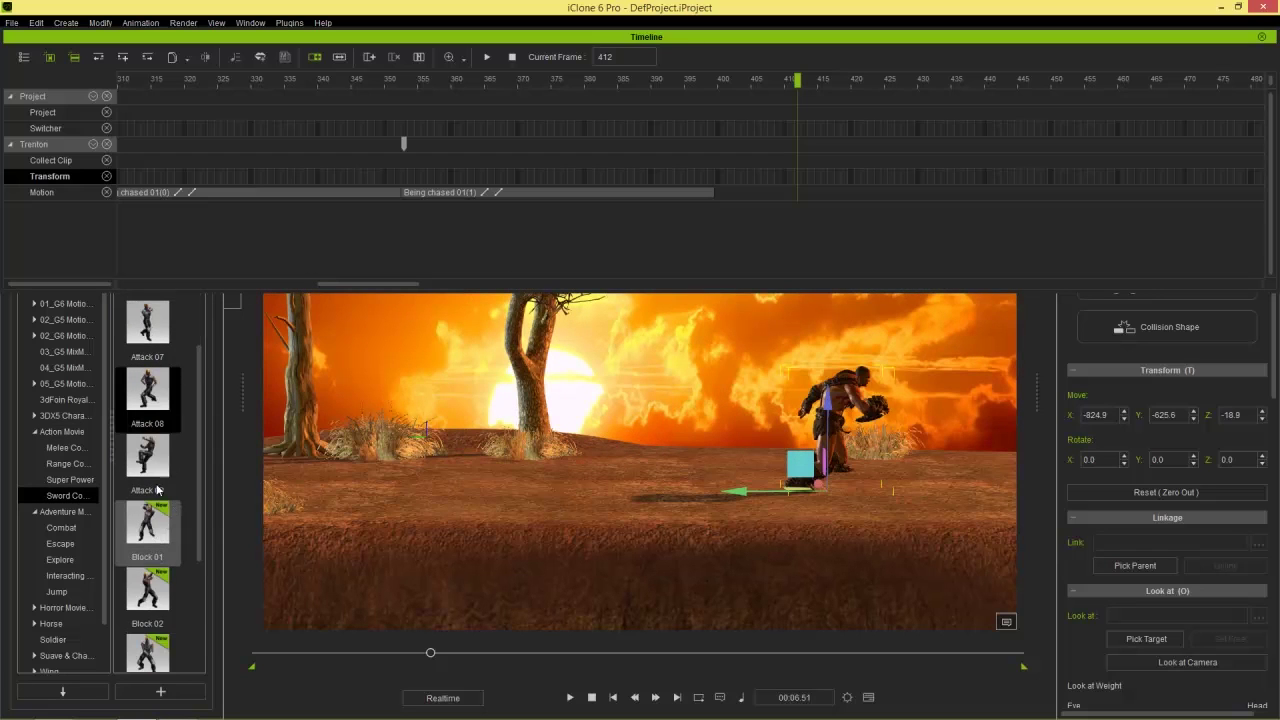
{"action": "double_click", "coordinate": [148, 467]}
Step: Play the newly added Attack 09 clip through to its end and pause at frame 690
{"action": "key", "text": "space"}
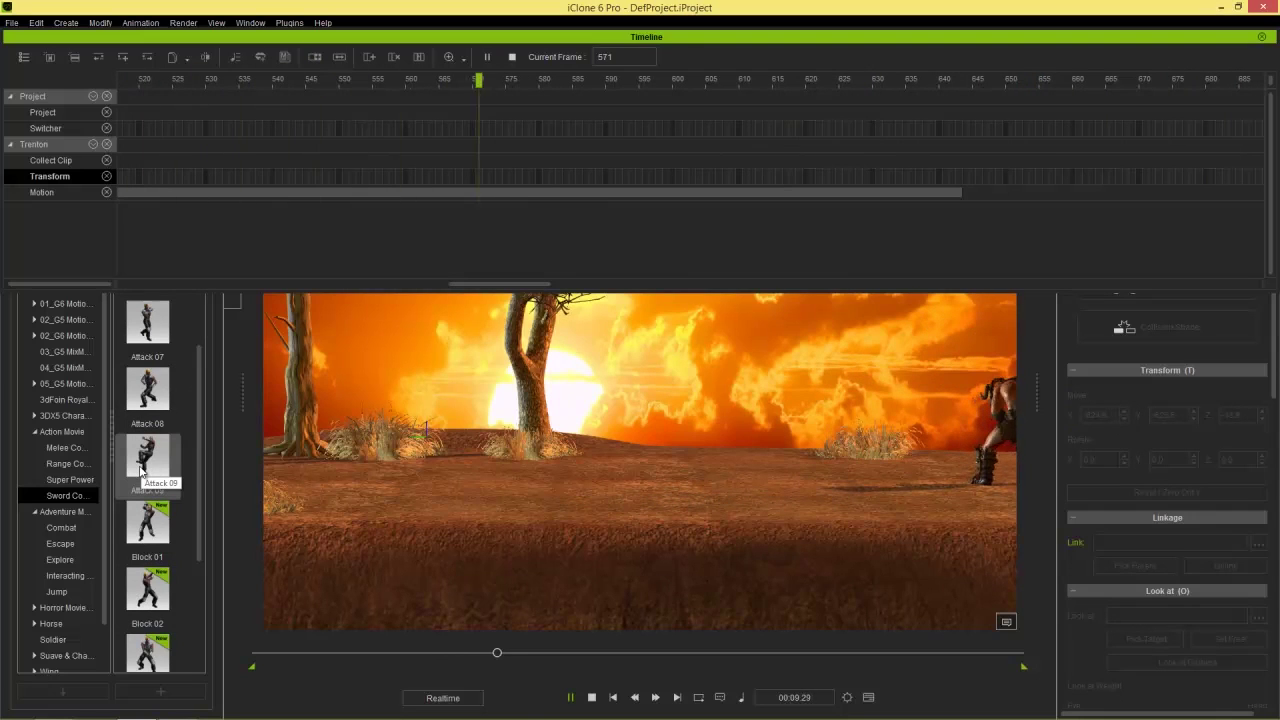
{"action": "key", "text": "space"}
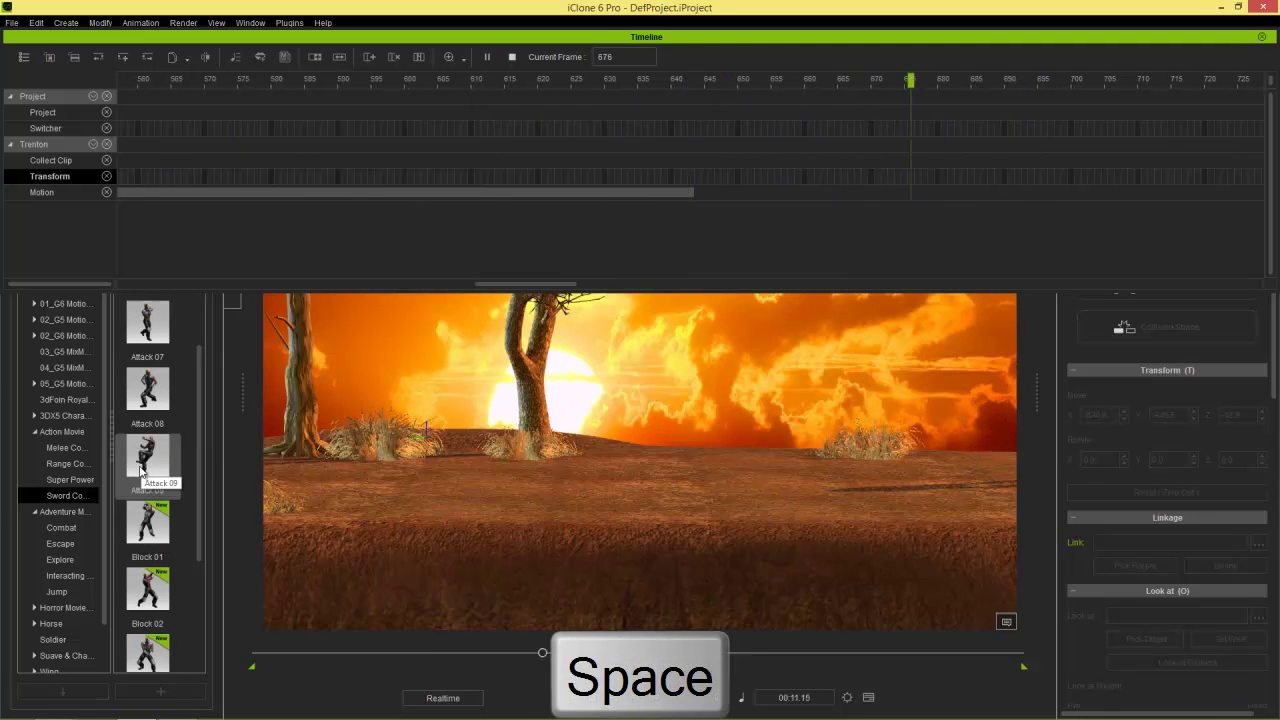
{"action": "left_click", "coordinate": [143, 458]}
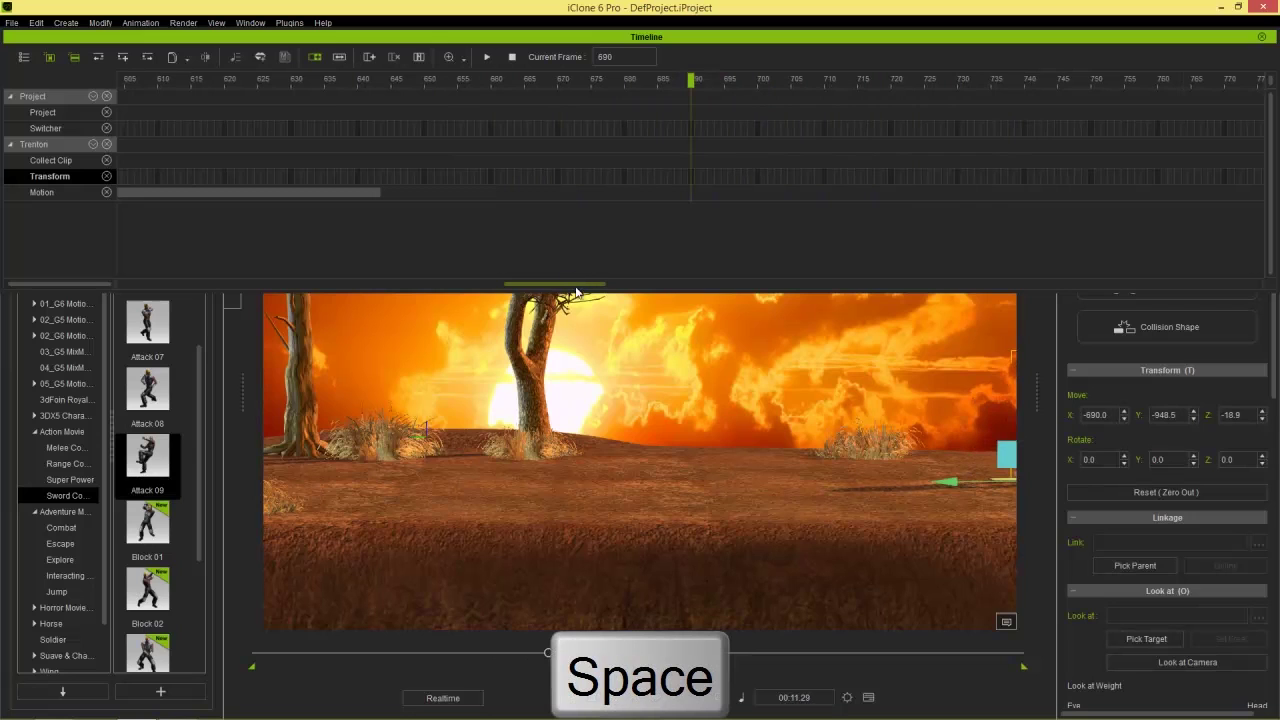
Step: Frame Trenton closer at frame 390, play from the last Being chased 01 clip into Attack 09 and pause at frame 501
{"action": "left_click_drag", "start_coordinate": [577, 290], "coordinate": [428, 285]}
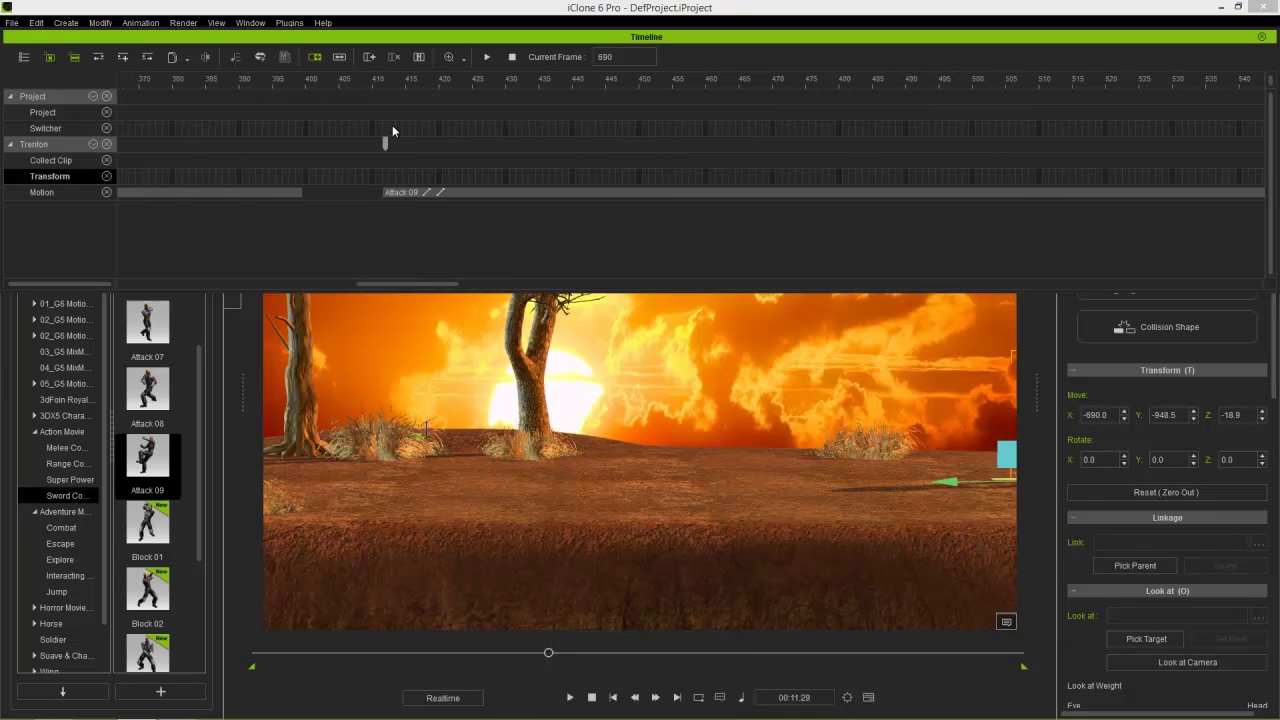
{"action": "left_click", "coordinate": [240, 84]}
{"action": "middle_click_drag", "start_coordinate": [736, 476], "coordinate": [588, 486]}
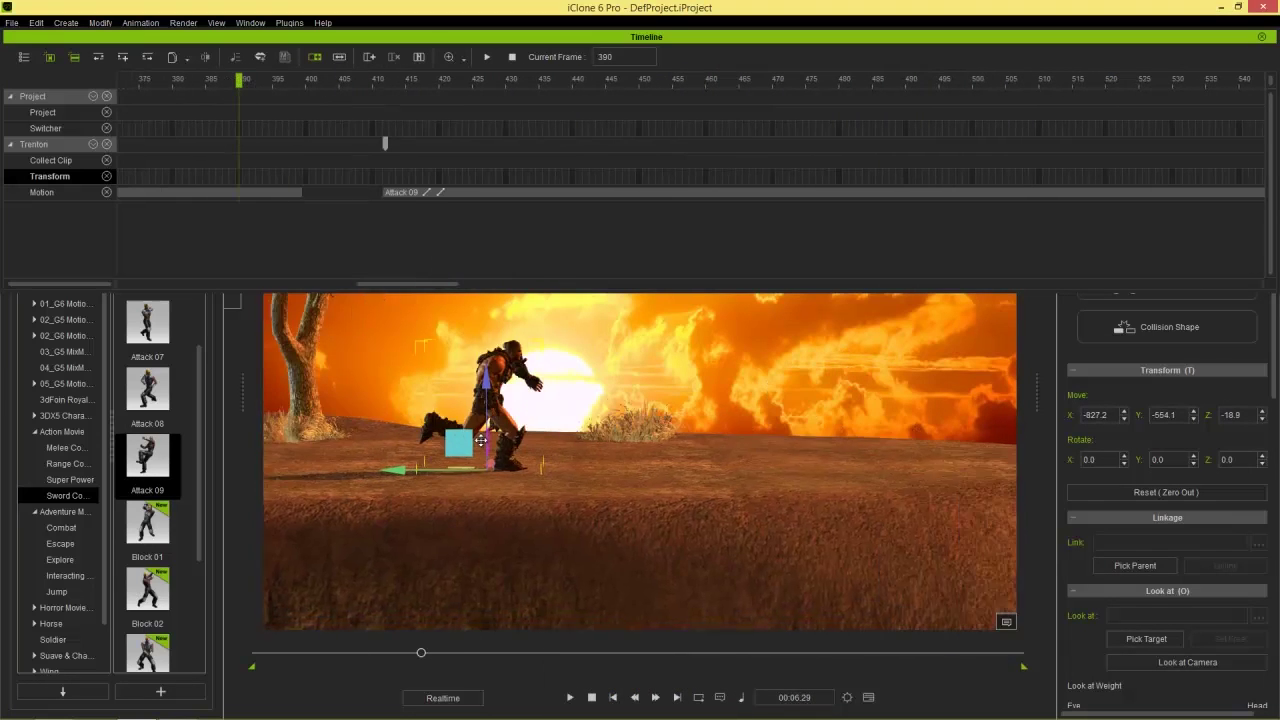
{"action": "scroll", "coordinate": [612, 547], "scroll_direction": "up", "scroll_amount": 2}
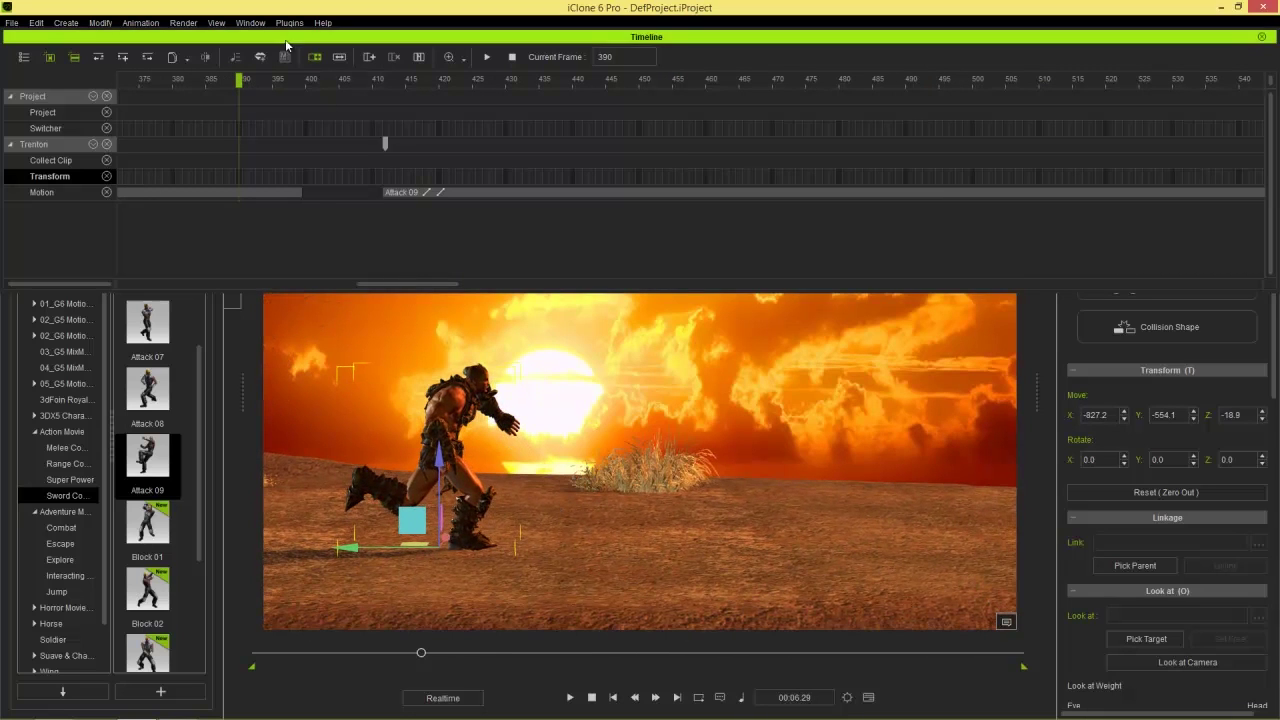
{"action": "left_click_drag", "start_coordinate": [251, 86], "coordinate": [172, 92]}
{"action": "key", "text": "space"}
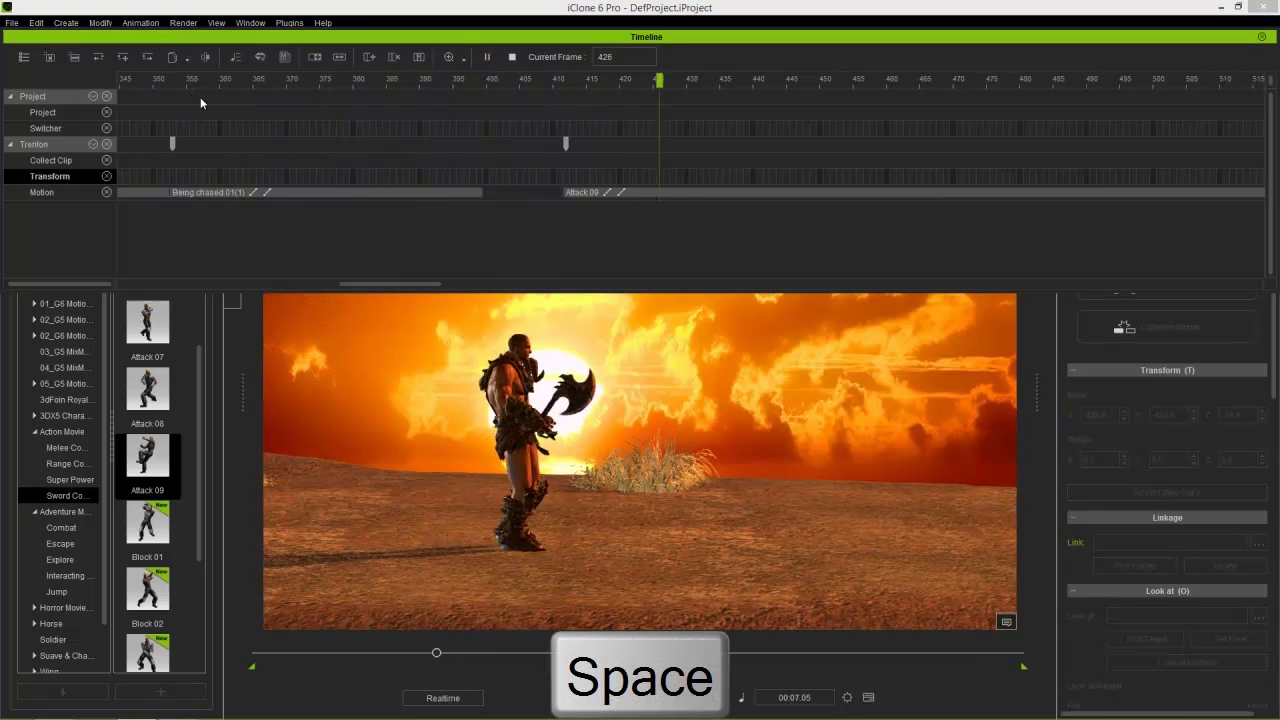
{"action": "key", "text": "space"}
{"action": "key", "text": "space"}
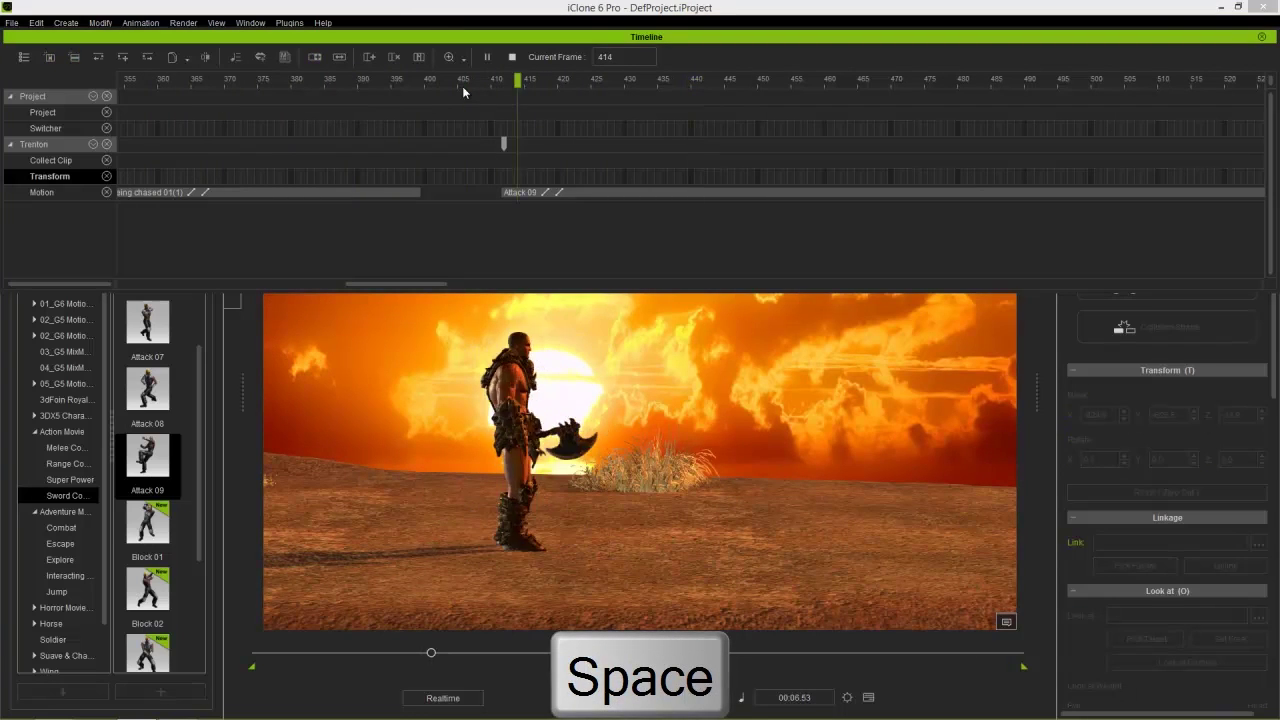
{"action": "key", "text": "space"}
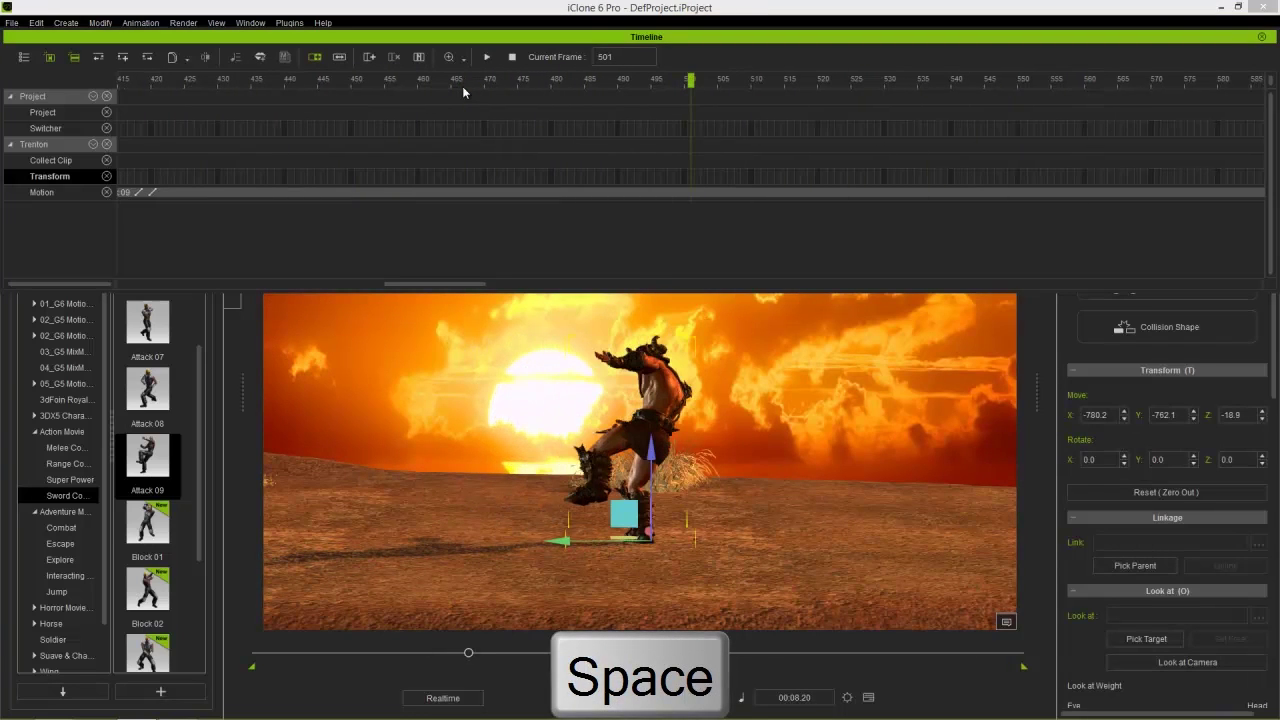
Step: Break the Attack 09 clip at frame 485 and delete its first part from Trenton's Motion track
{"action": "left_click_drag", "start_coordinate": [474, 288], "coordinate": [427, 291]}
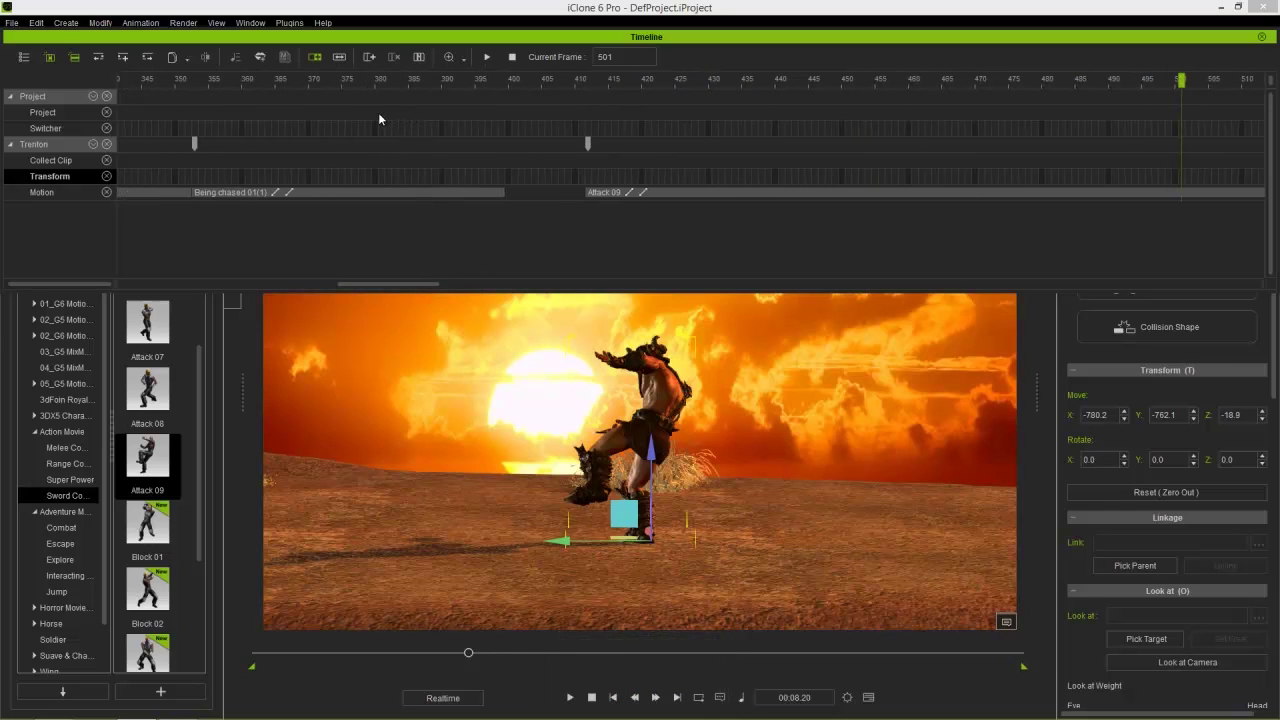
{"action": "left_click_drag", "start_coordinate": [372, 81], "coordinate": [304, 81]}
{"action": "right_click_drag", "start_coordinate": [397, 423], "coordinate": [440, 432]}
{"action": "left_click_drag", "start_coordinate": [310, 82], "coordinate": [1050, 83]}
{"action": "right_click_drag", "start_coordinate": [884, 320], "coordinate": [793, 428]}
{"action": "left_click_drag", "start_coordinate": [1016, 86], "coordinate": [1078, 90]}
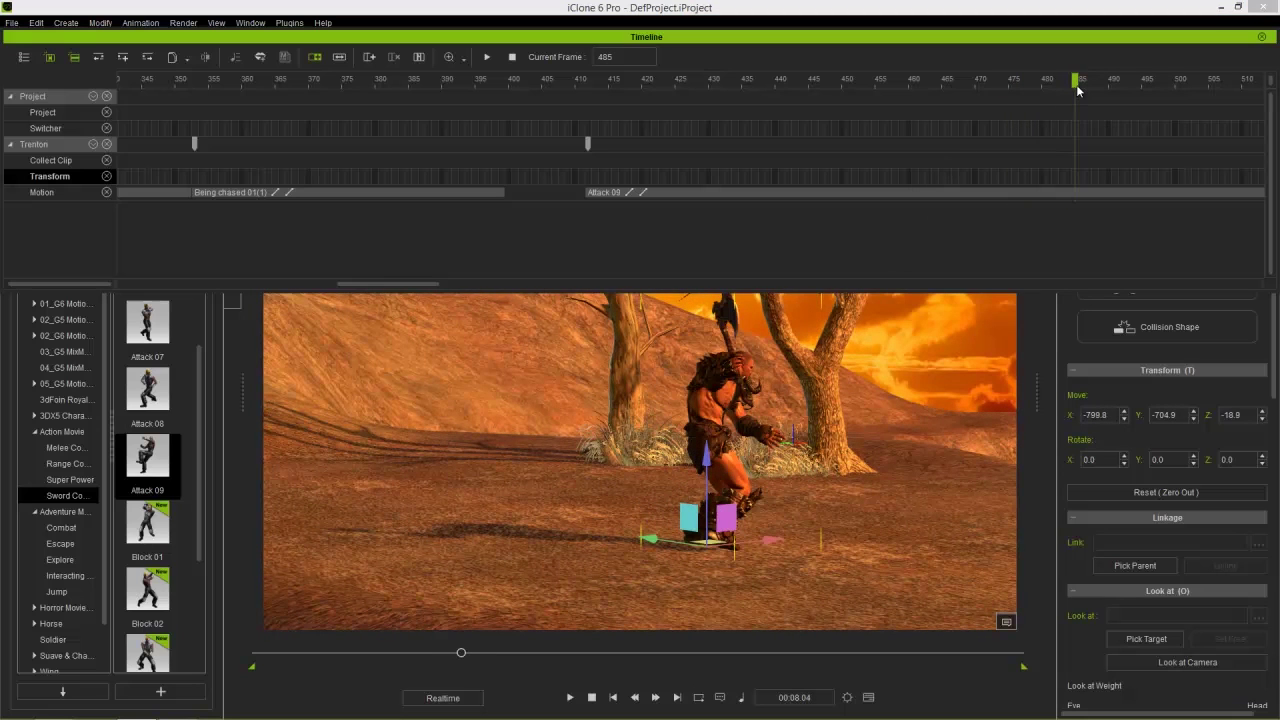
{"action": "right_click", "coordinate": [1073, 192]}
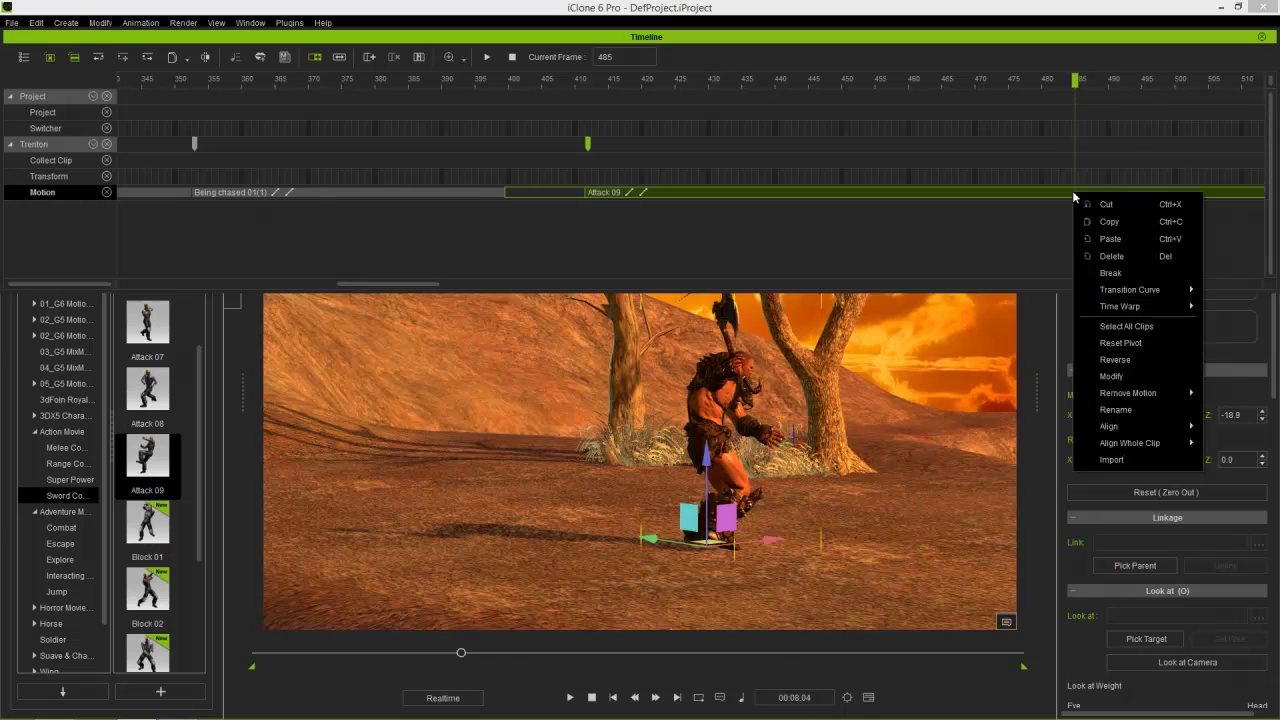
{"action": "left_click", "coordinate": [1095, 272]}
{"action": "left_click", "coordinate": [992, 195]}
{"action": "key", "text": "Delete"}
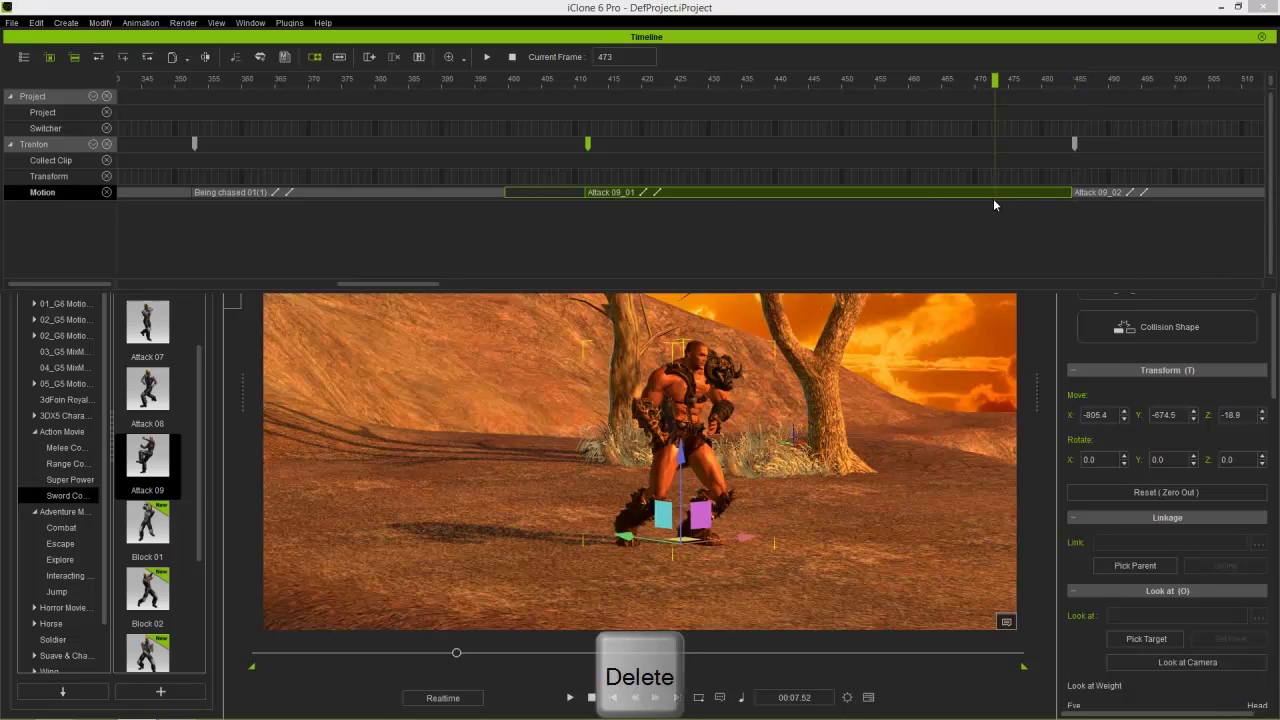
Step: Break the last Being chased 01 clip at frame 372 and delete the part after the break
{"action": "left_click_drag", "start_coordinate": [339, 84], "coordinate": [312, 97]}
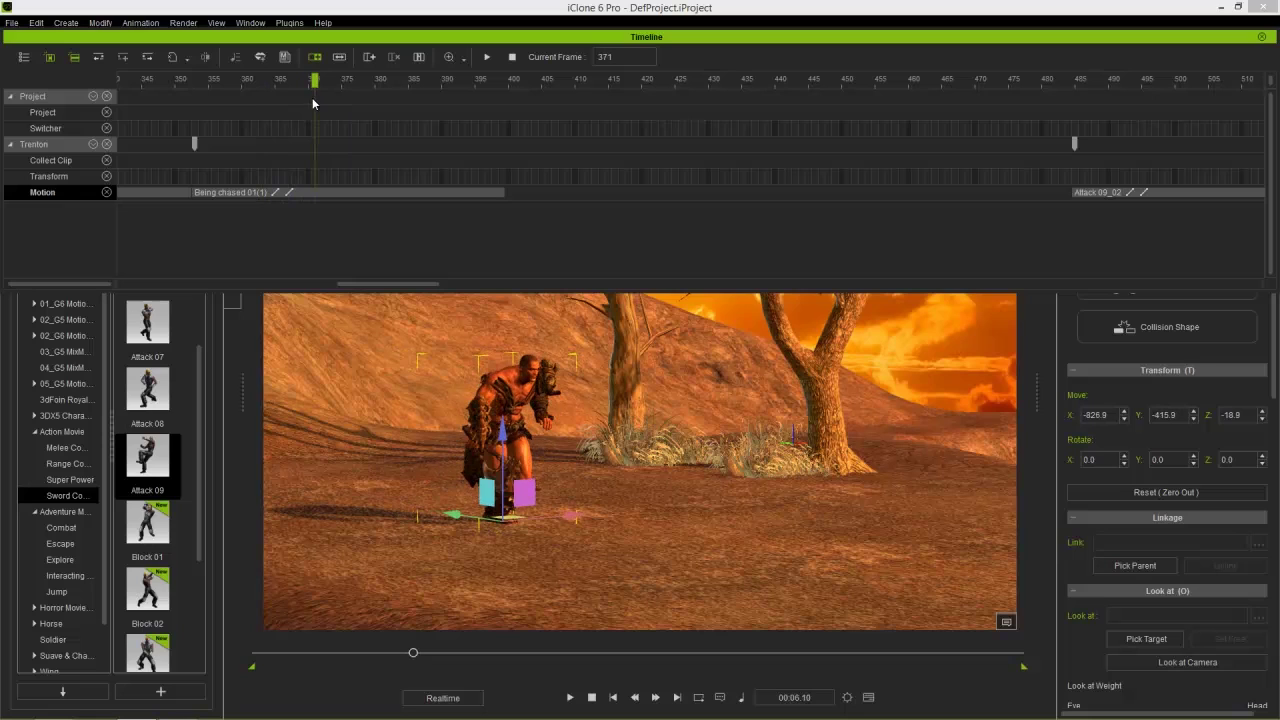
{"action": "left_click", "coordinate": [318, 193]}
{"action": "right_click", "coordinate": [321, 192]}
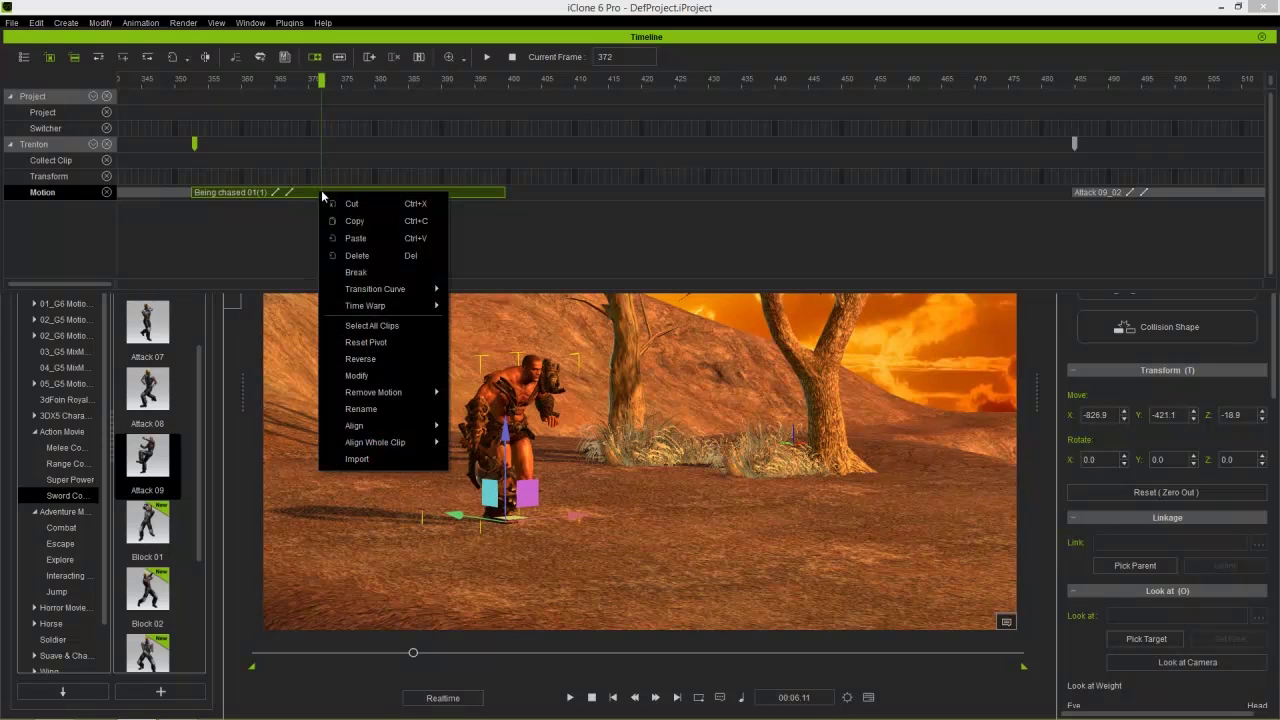
{"action": "left_click", "coordinate": [367, 270]}
{"action": "left_click", "coordinate": [384, 193]}
{"action": "key", "text": "Delete"}
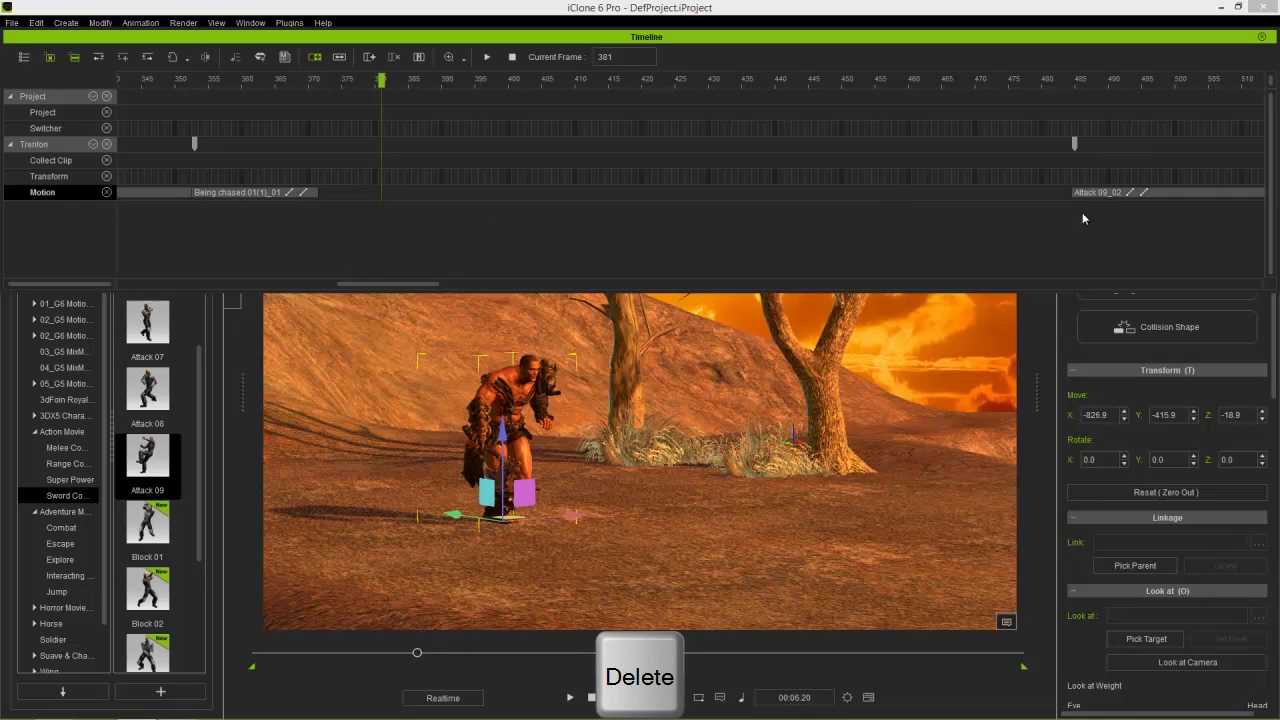
Step: Move the Attack 09_02 clip directly behind the trimmed run clip and add a Transform key at frame 360, where the transition starts
{"action": "left_click_drag", "start_coordinate": [1195, 192], "coordinate": [468, 217]}
{"action": "left_click", "coordinate": [448, 219]}
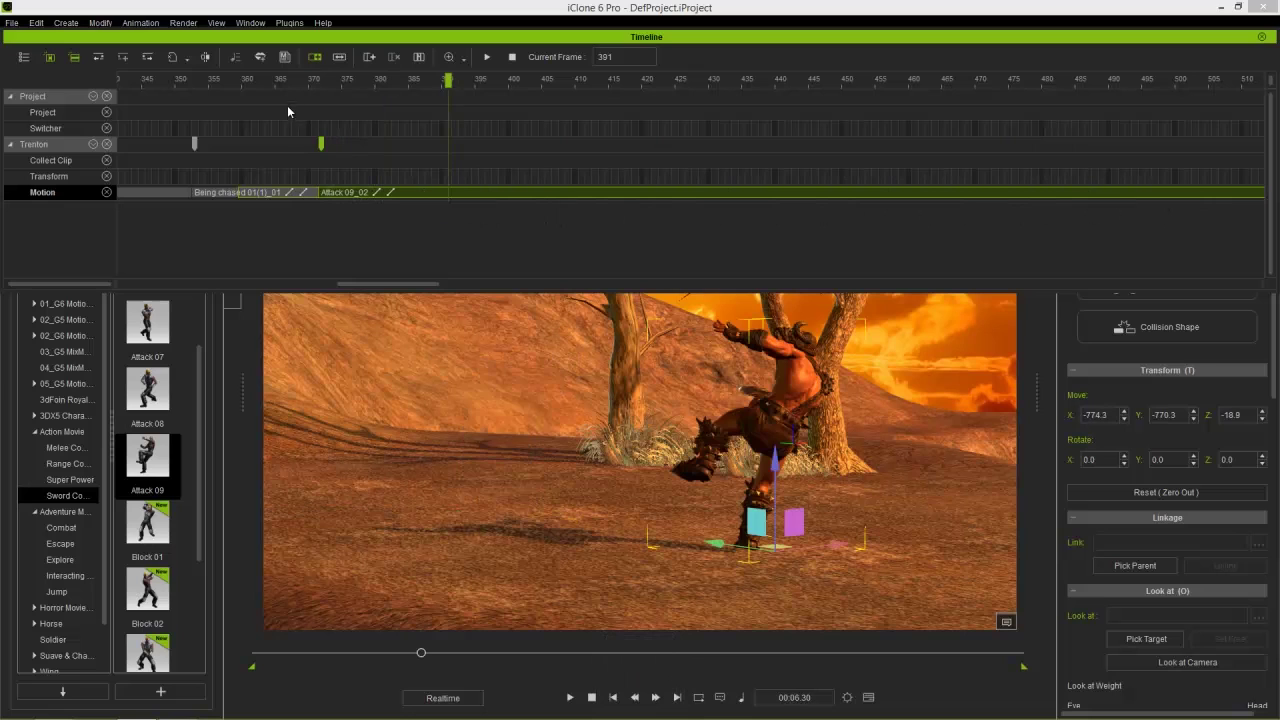
{"action": "left_click_drag", "start_coordinate": [232, 94], "coordinate": [245, 131]}
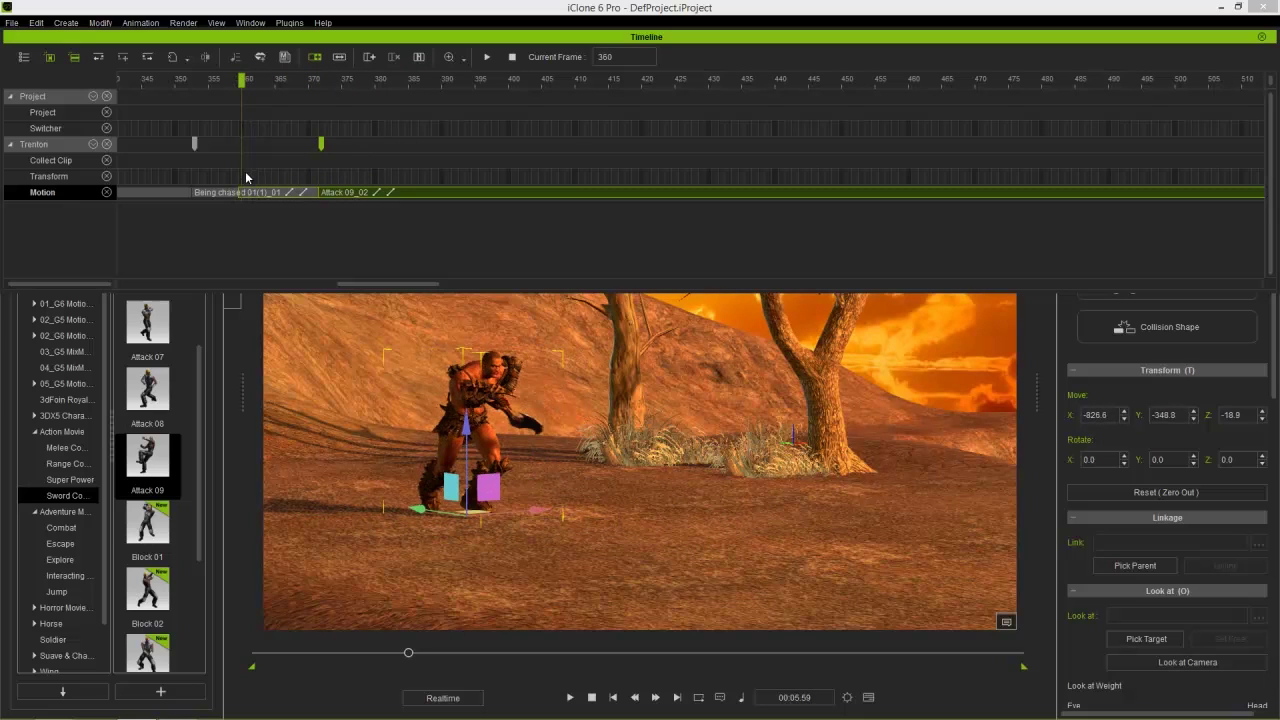
{"action": "left_click", "coordinate": [241, 176]}
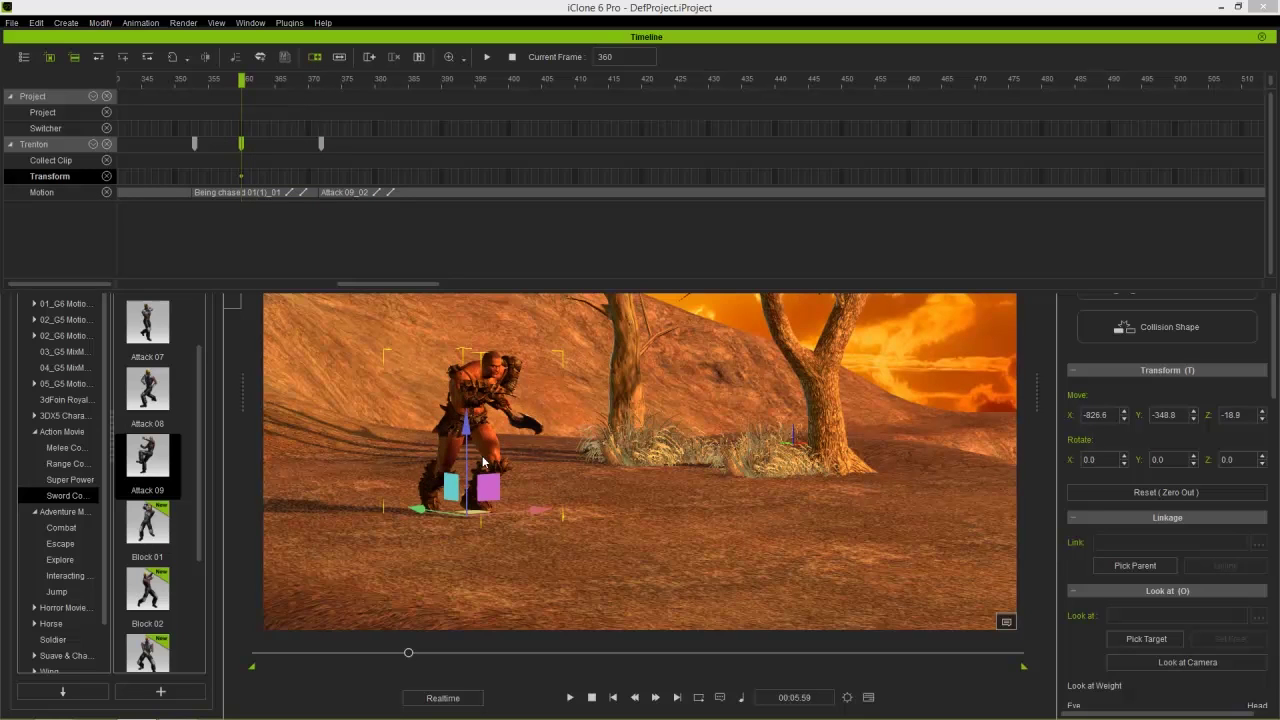
Step: Close the timeline and place the Ball_001 prop from the 3D Blocks library at Trenton's feet
{"action": "right_click_drag", "start_coordinate": [498, 388], "coordinate": [519, 461]}
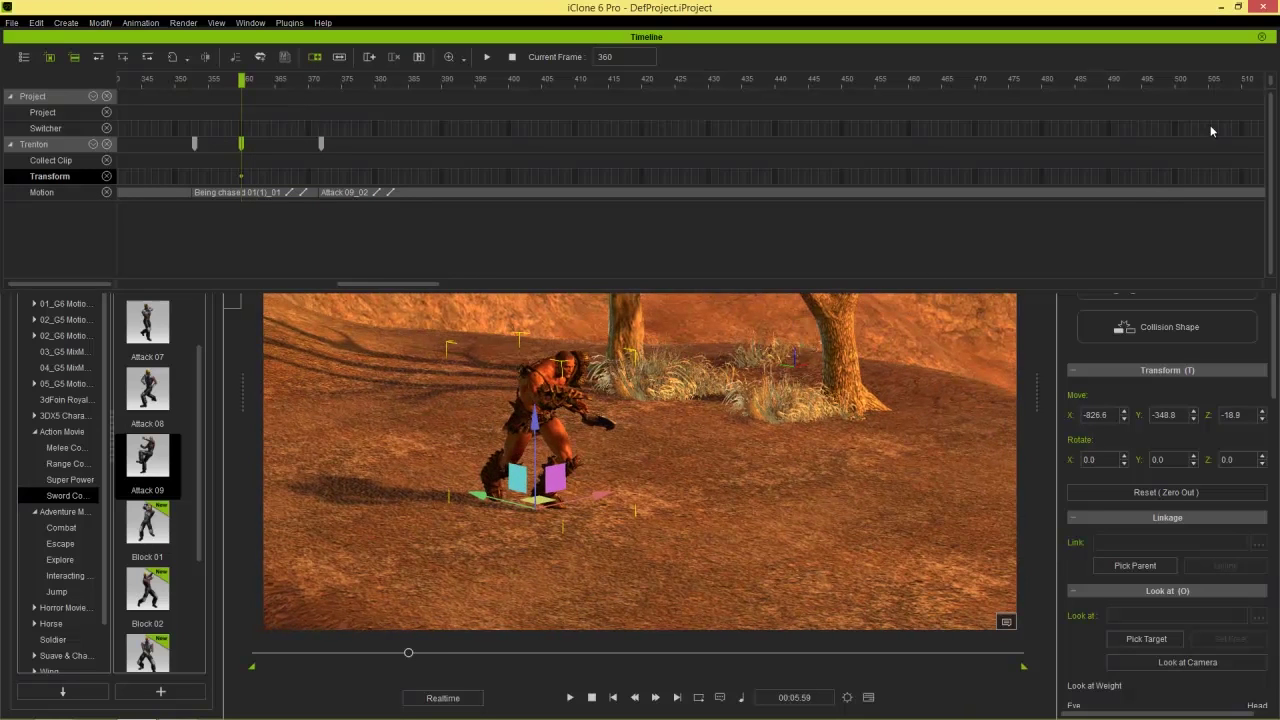
{"action": "left_click", "coordinate": [1261, 37]}
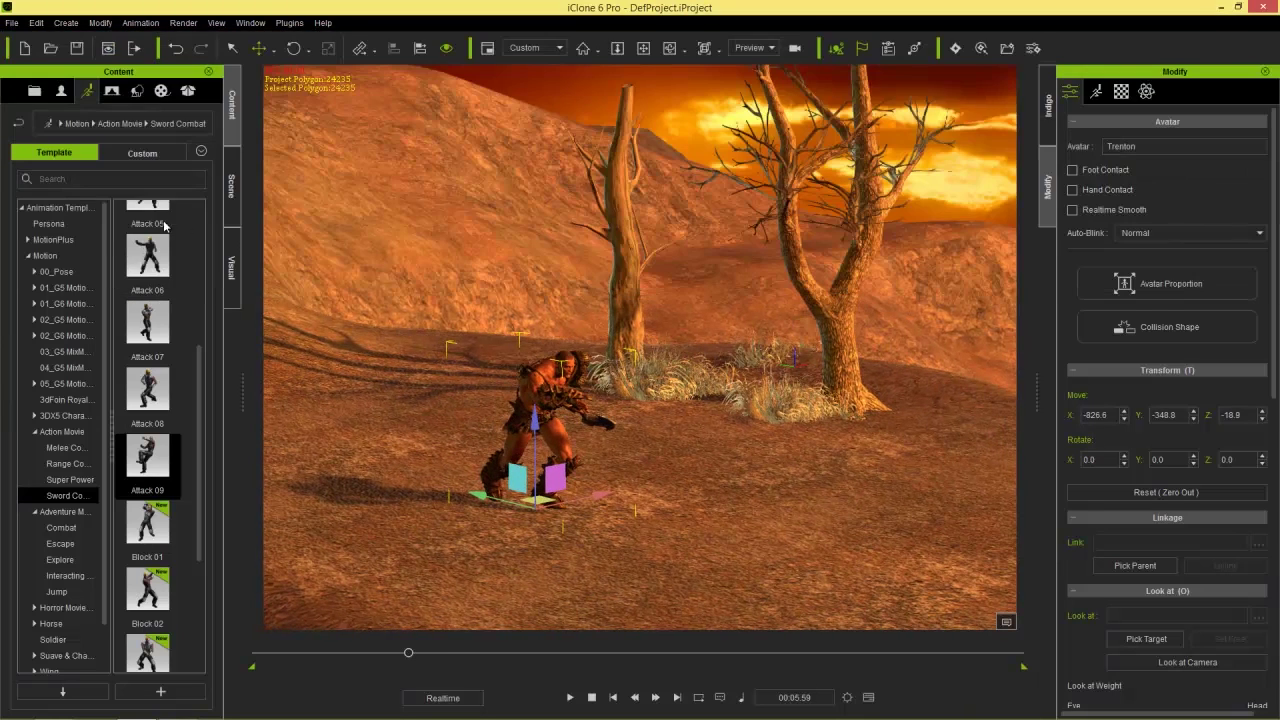
{"action": "left_click", "coordinate": [136, 91]}
{"action": "left_click", "coordinate": [44, 224]}
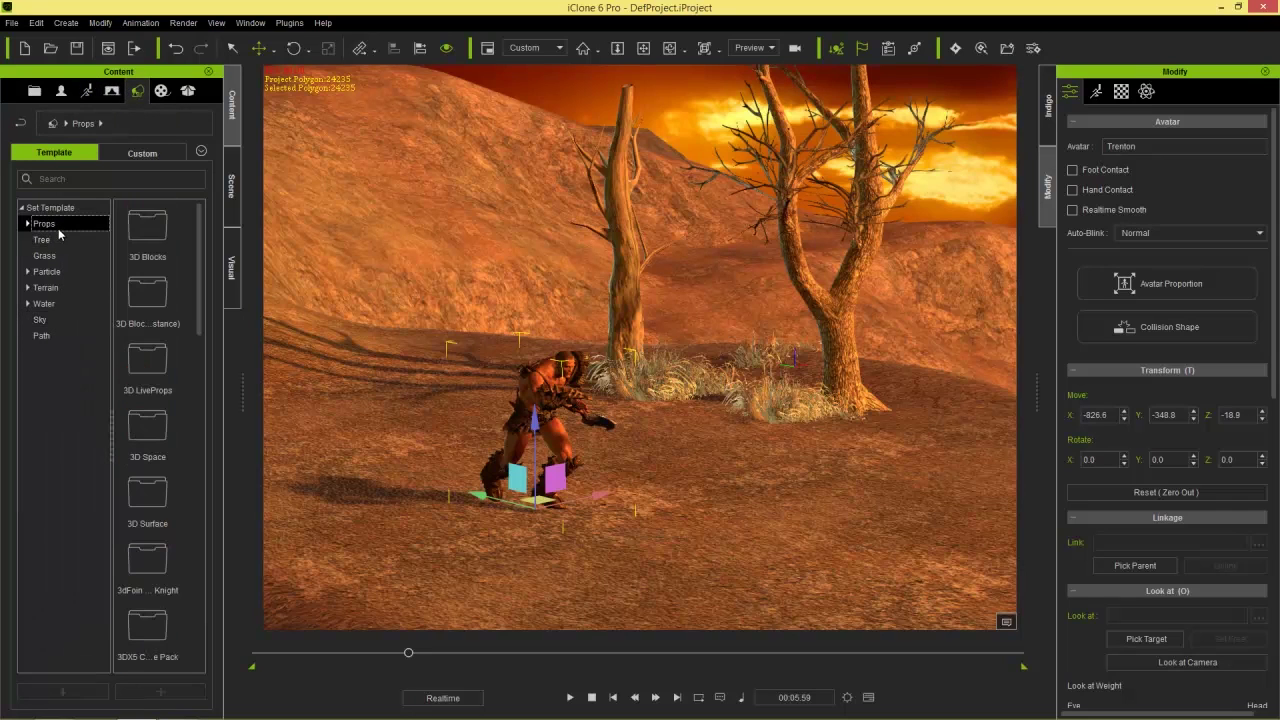
{"action": "double_click", "coordinate": [149, 233]}
{"action": "left_click_drag", "start_coordinate": [199, 252], "coordinate": [197, 323]}
{"action": "left_click_drag", "start_coordinate": [147, 228], "coordinate": [524, 522]}
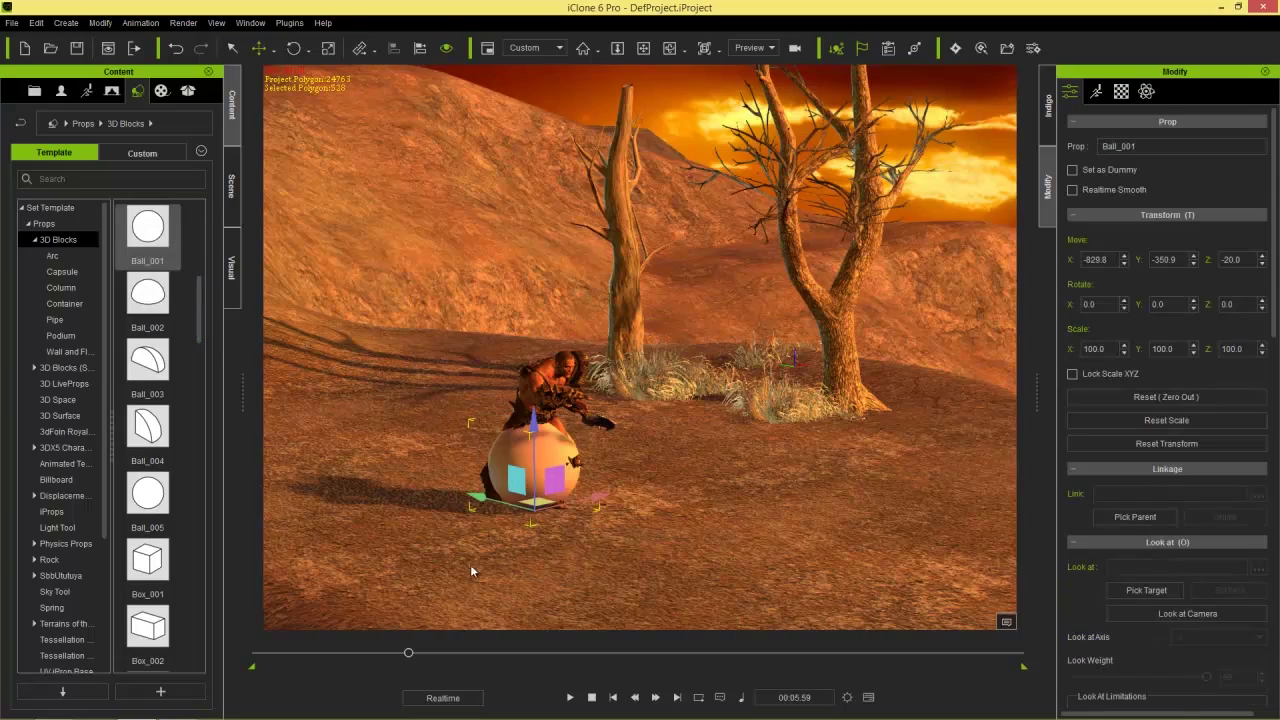
Step: Reopen the timeline and, at frame 372, move Trenton back along Y to about -393 so his feet meet the reference ball
{"action": "right_click_drag", "start_coordinate": [527, 597], "coordinate": [592, 515]}
{"action": "key", "text": "F3"}
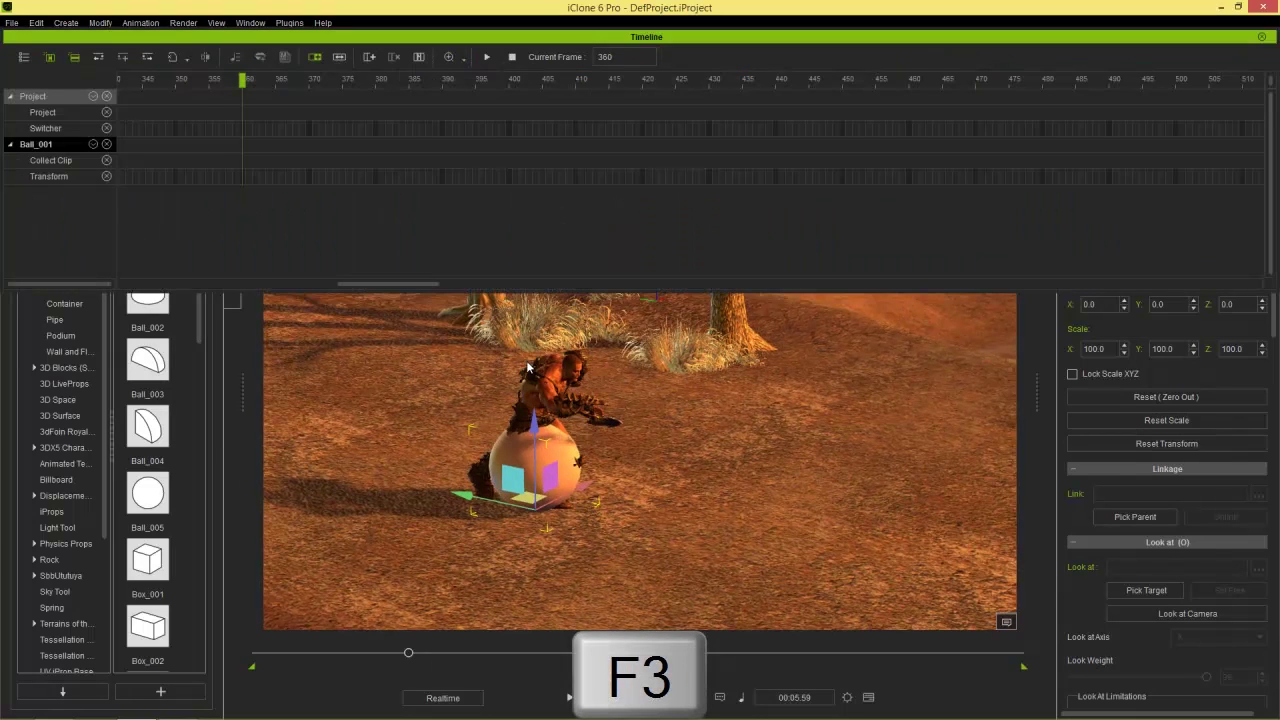
{"action": "left_click_drag", "start_coordinate": [428, 286], "coordinate": [258, 300]}
{"action": "left_click", "coordinate": [542, 386]}
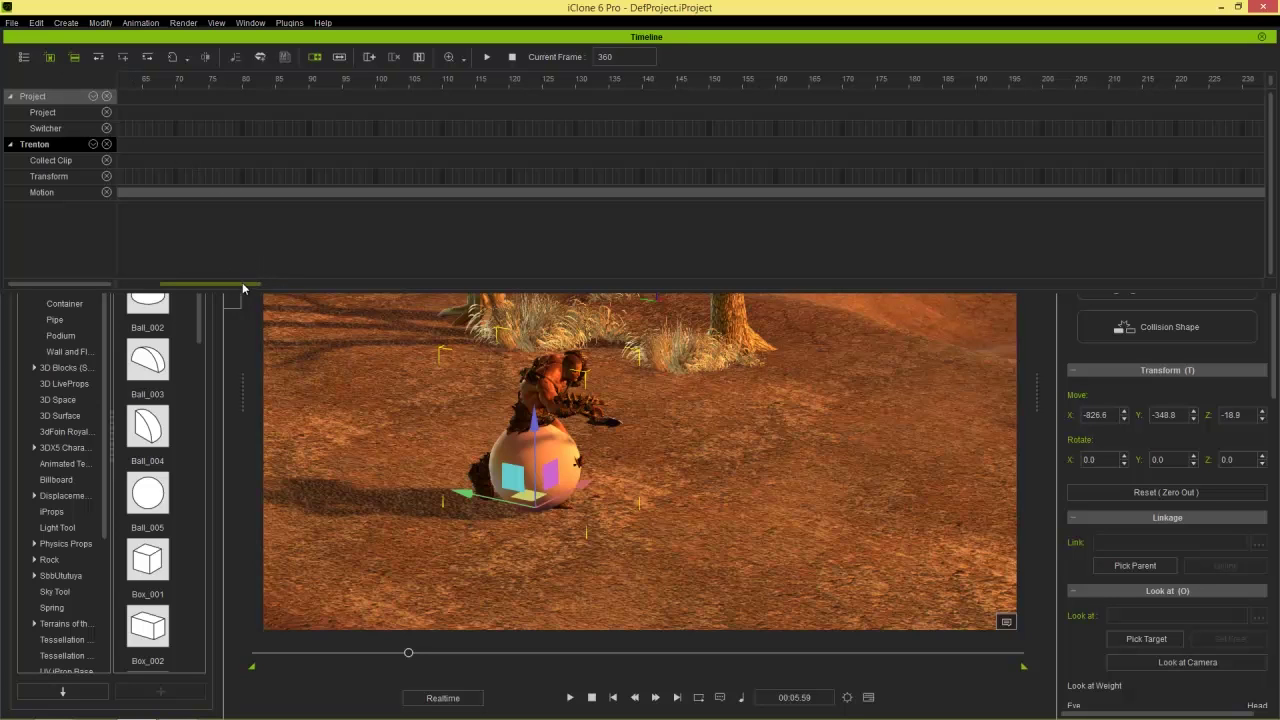
{"action": "left_click_drag", "start_coordinate": [235, 284], "coordinate": [399, 286]}
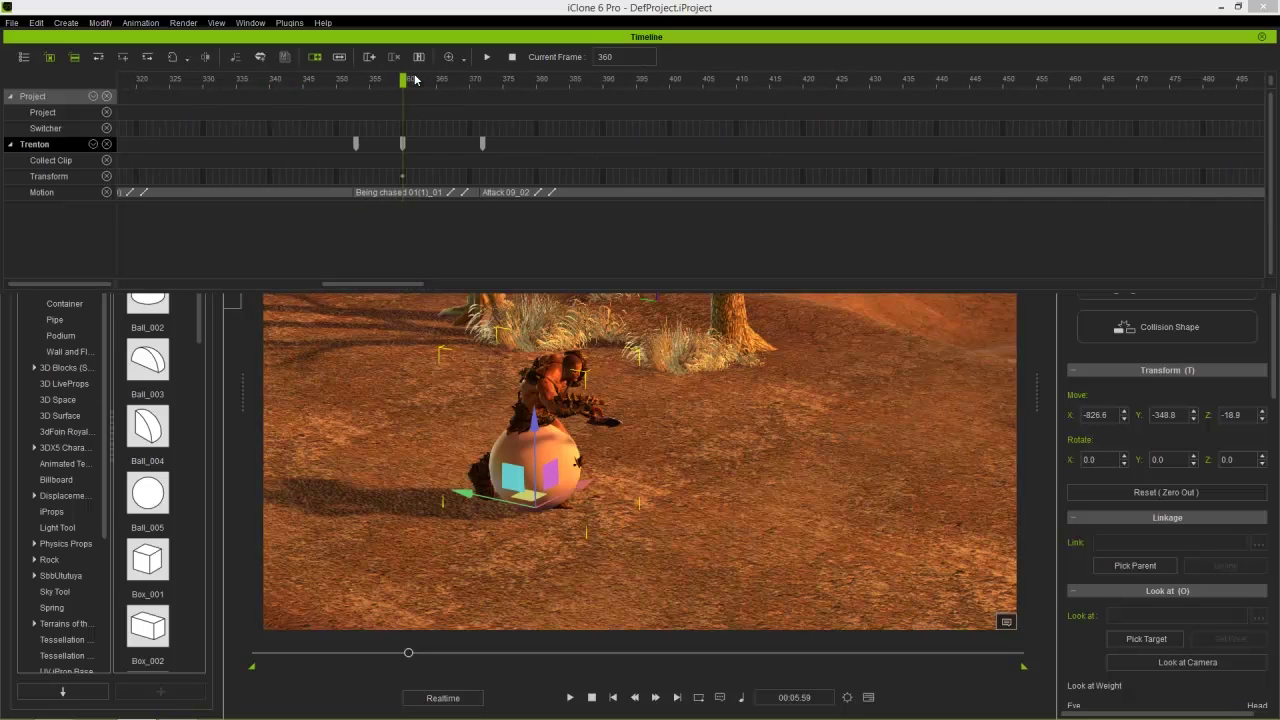
{"action": "left_click_drag", "start_coordinate": [404, 85], "coordinate": [481, 90]}
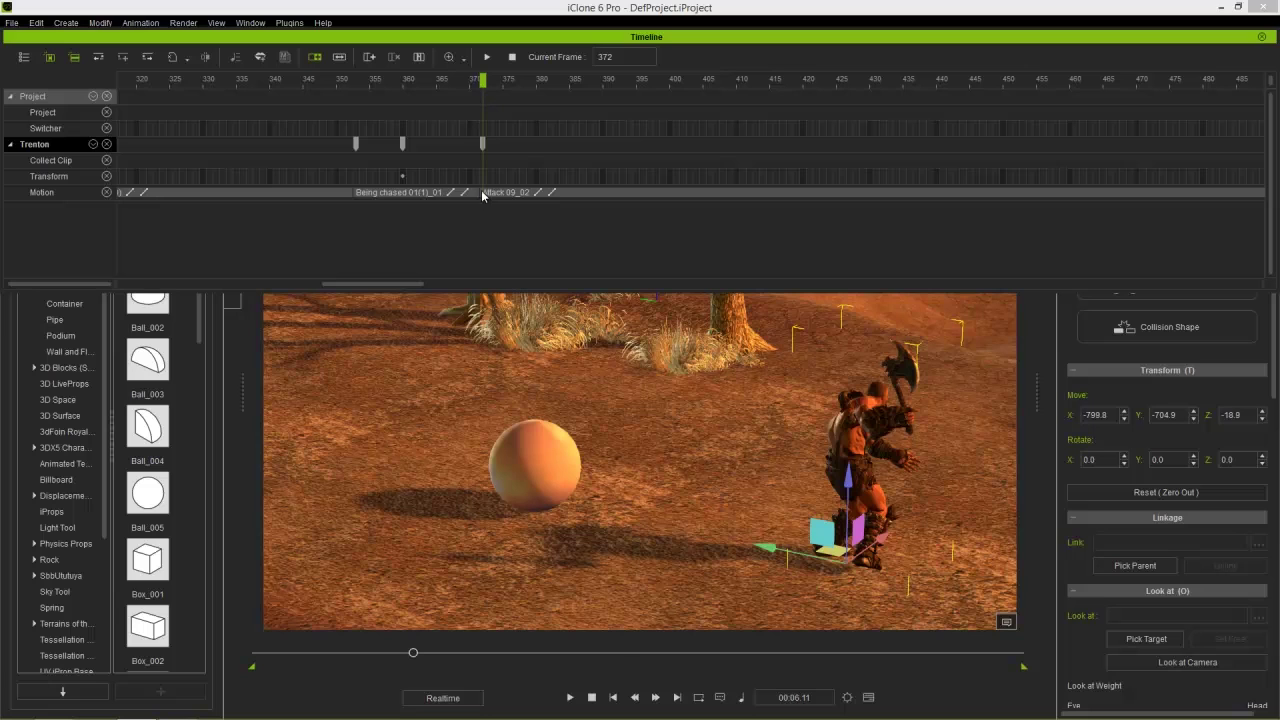
{"action": "left_click_drag", "start_coordinate": [772, 546], "coordinate": [521, 489]}
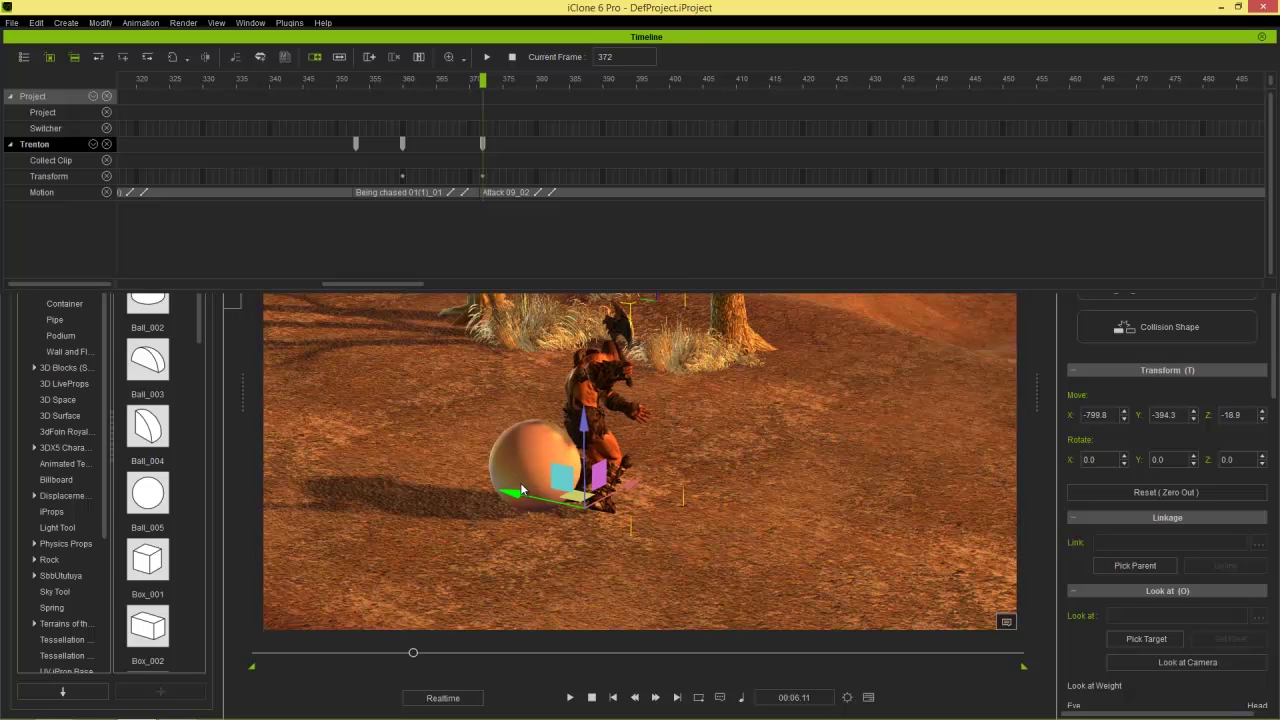
{"action": "right_click_drag", "start_coordinate": [620, 500], "coordinate": [594, 478]}
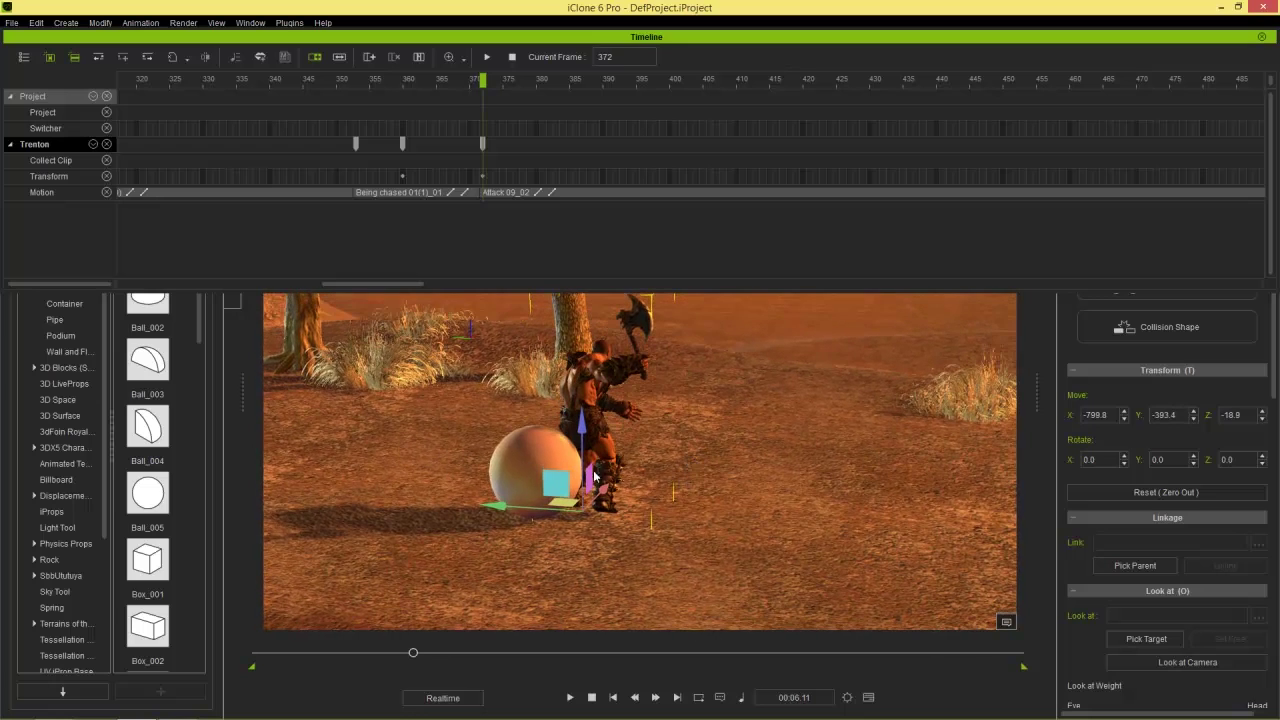
Step: Delete the reference ball prop and play back Trenton's transition from the run into the attack
{"action": "left_click", "coordinate": [529, 456]}
{"action": "key", "text": "Delete"}
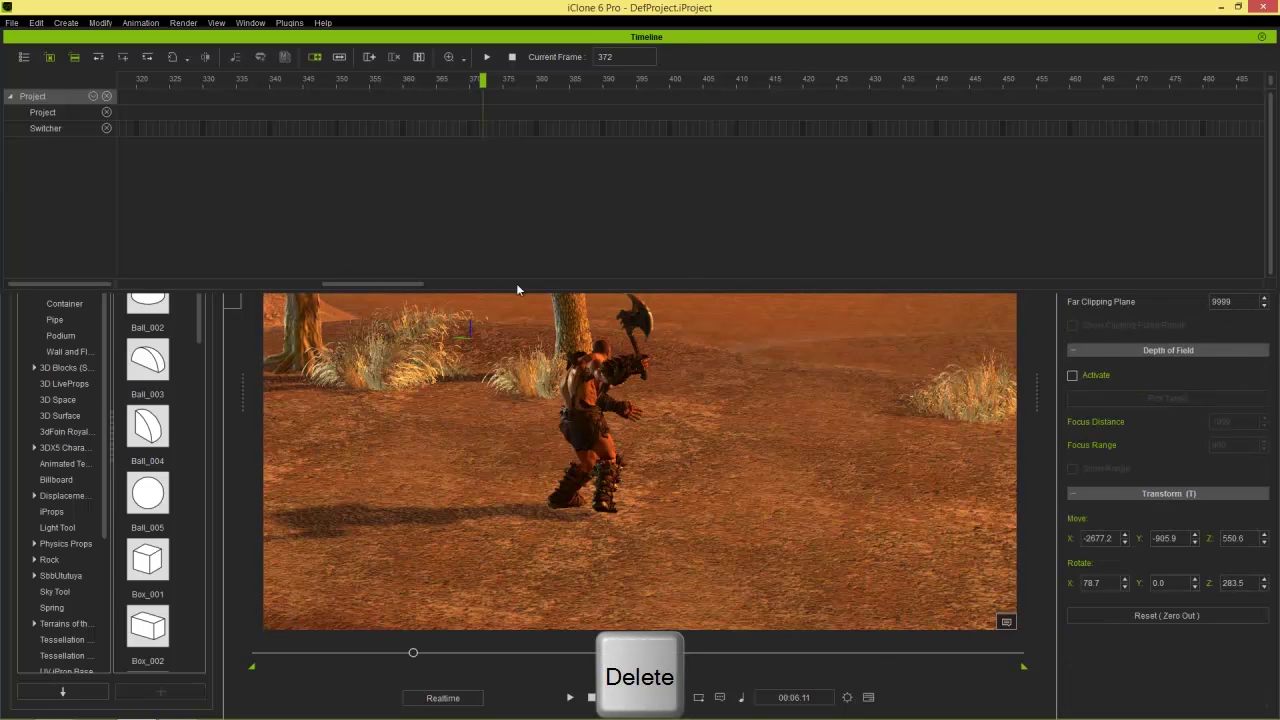
{"action": "left_click", "coordinate": [588, 385]}
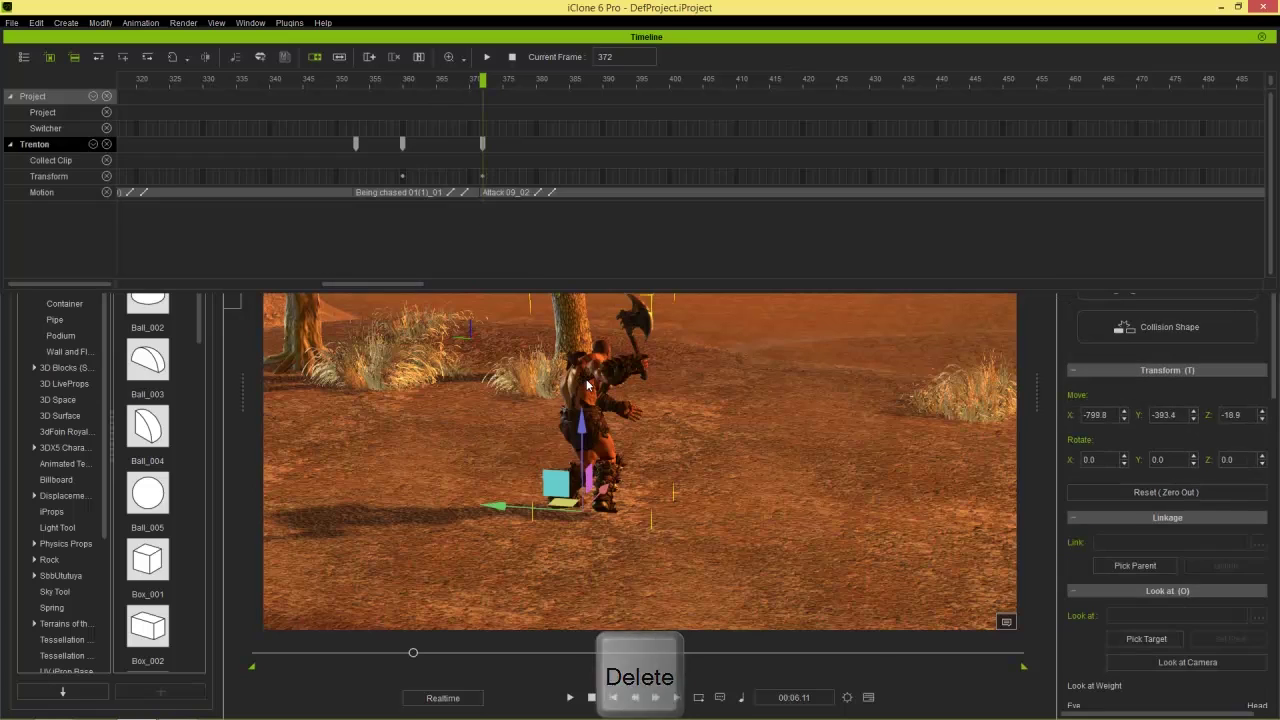
{"action": "left_click", "coordinate": [451, 86]}
{"action": "left_click_drag", "start_coordinate": [451, 92], "coordinate": [379, 112]}
{"action": "key", "text": "space"}
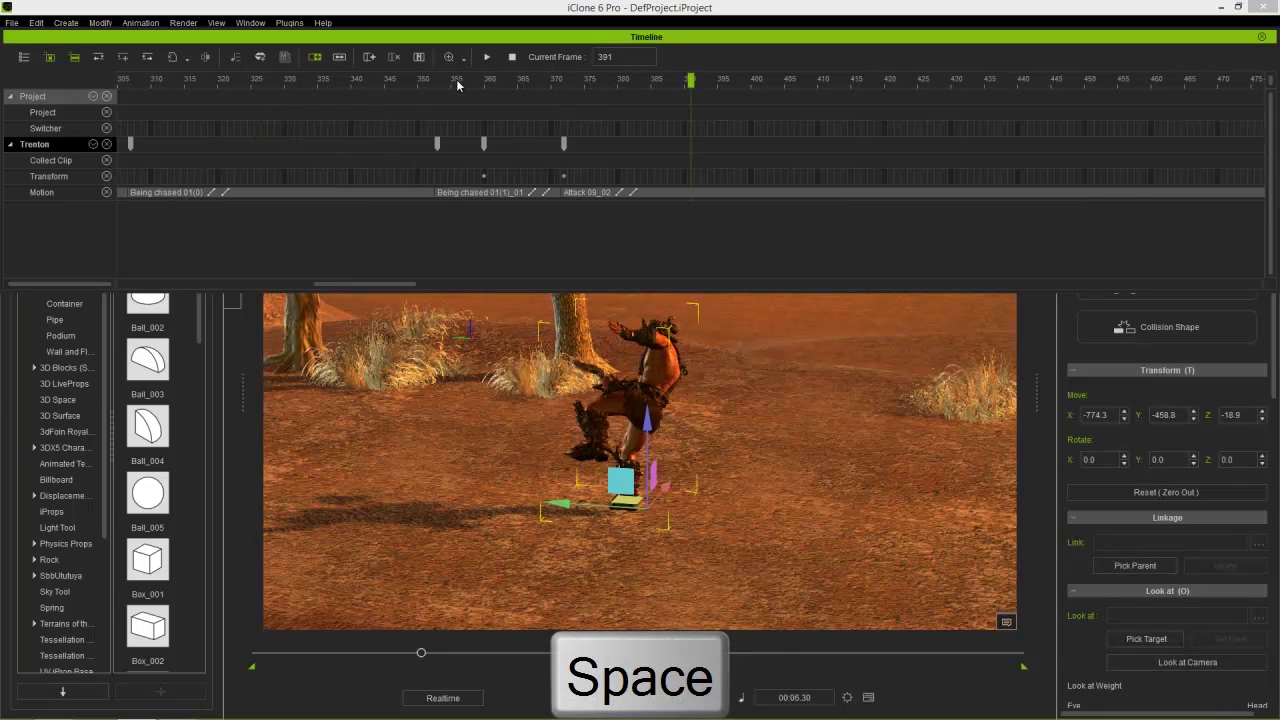
{"action": "left_click", "coordinate": [400, 80]}
{"action": "key", "text": "space"}
{"action": "key", "text": "space"}
Step: Fine-tune Trenton's Y position at the frame 372 Transform key and play back the transition
{"action": "mouse_move", "coordinate": [580, 85]}
{"action": "left_mouse_down"}
{"action": "mouse_move", "coordinate": [557, 85]}
{"action": "mouse_move", "coordinate": [583, 88]}
{"action": "left_mouse_up"}
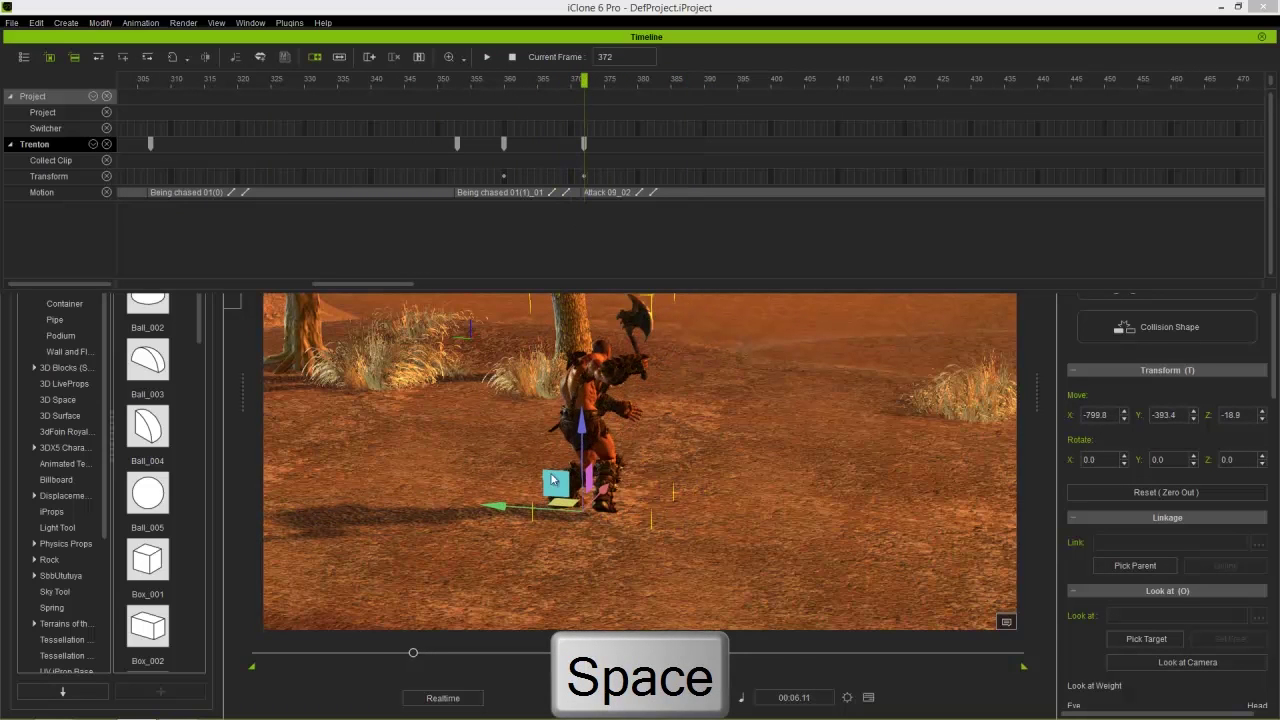
{"action": "left_click_drag", "start_coordinate": [502, 508], "coordinate": [522, 508]}
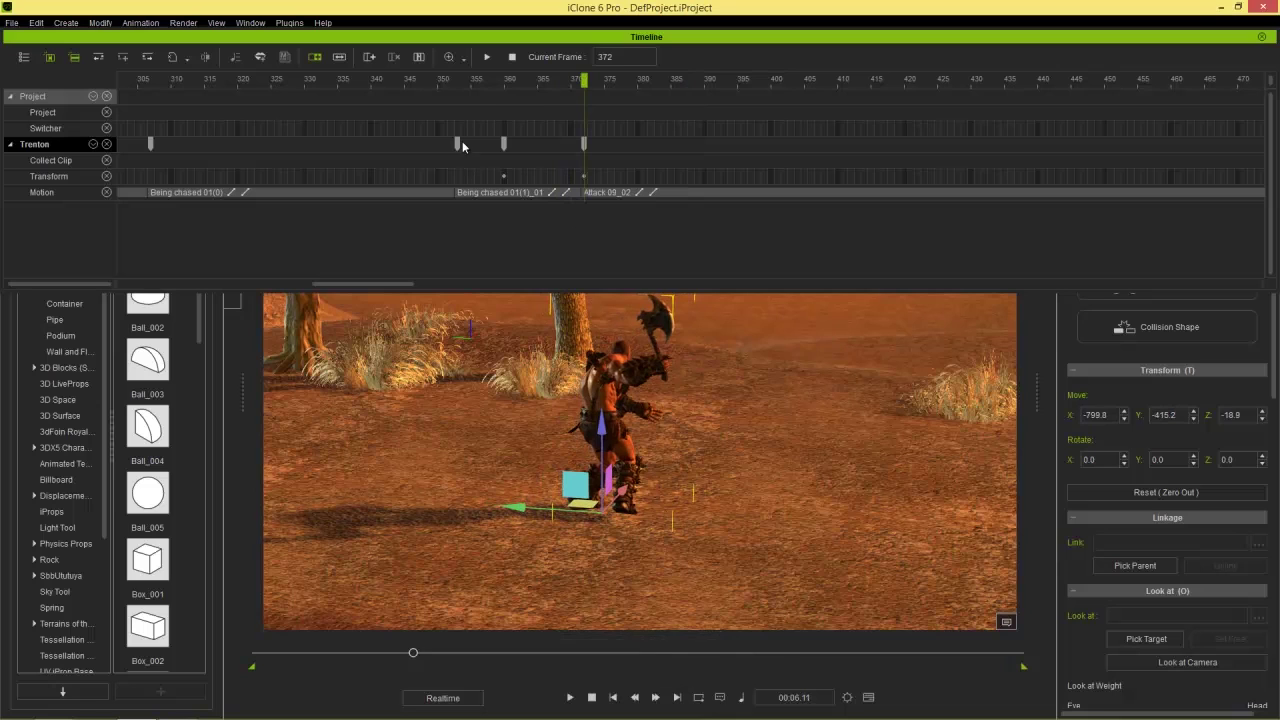
{"action": "left_click_drag", "start_coordinate": [460, 88], "coordinate": [546, 96]}
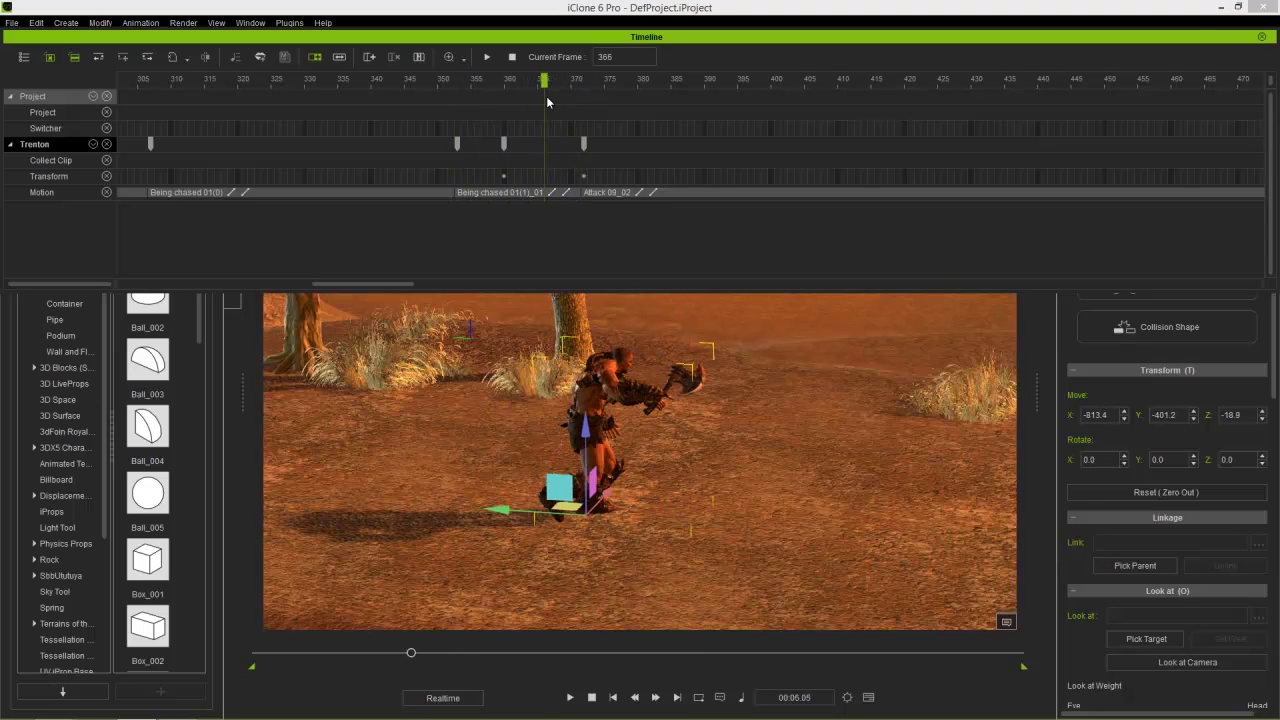
{"action": "left_click", "coordinate": [584, 175]}
{"action": "left_click_drag", "start_coordinate": [521, 508], "coordinate": [494, 508]}
{"action": "left_click_drag", "start_coordinate": [510, 84], "coordinate": [232, 96]}
{"action": "key", "text": "space"}
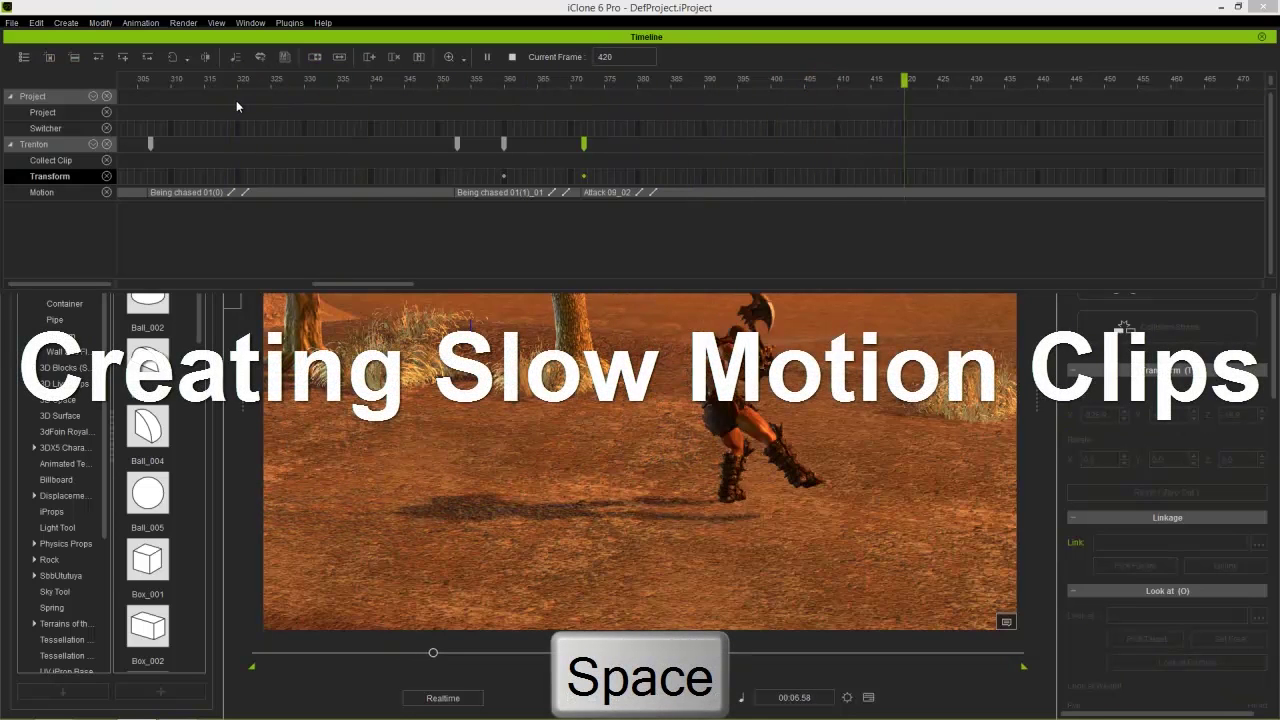
{"action": "key", "text": "space"}
Step: Break Trenton's Attack 09_02 clip at frame 390, where the jump begins
{"action": "left_click_drag", "start_coordinate": [322, 90], "coordinate": [455, 99]}
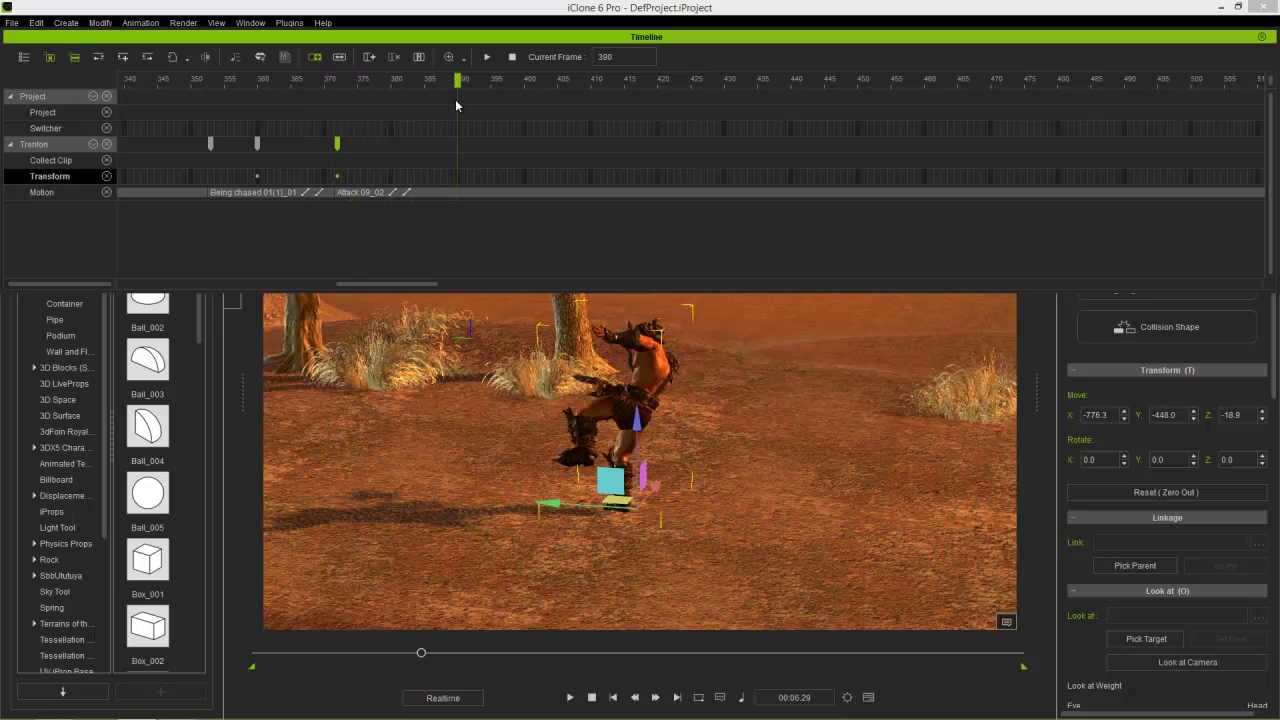
{"action": "right_click", "coordinate": [455, 192]}
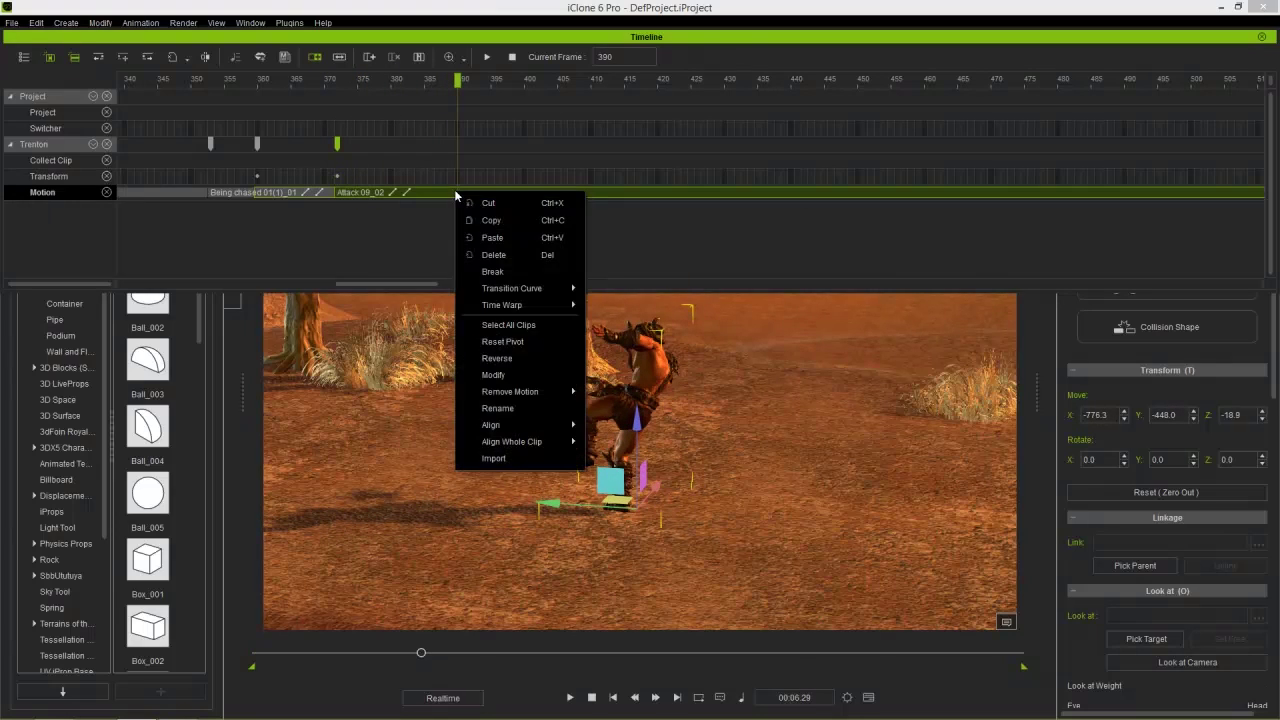
{"action": "left_click", "coordinate": [486, 266]}
Step: Break the Attack 09_02_02 clip at frame 408 to isolate the jump section
{"action": "left_click_drag", "start_coordinate": [460, 95], "coordinate": [570, 117]}
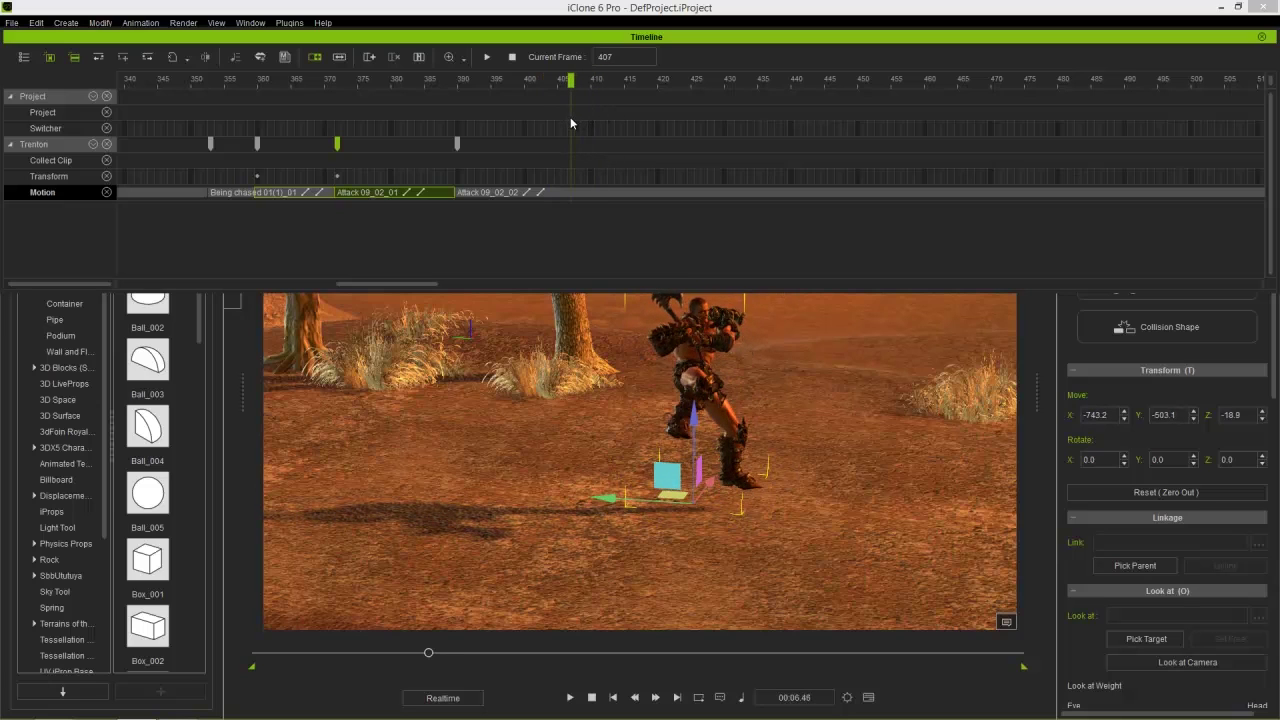
{"action": "left_click", "coordinate": [574, 188]}
{"action": "right_click", "coordinate": [574, 190]}
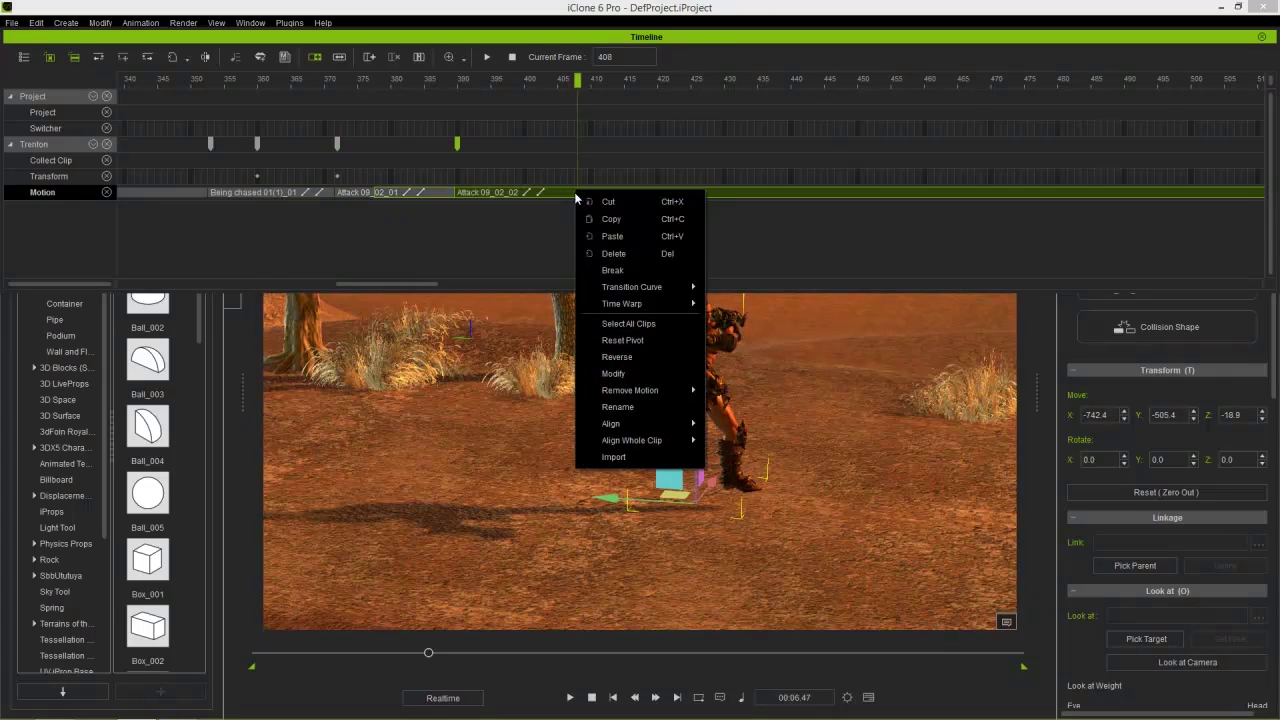
{"action": "left_click", "coordinate": [606, 274]}
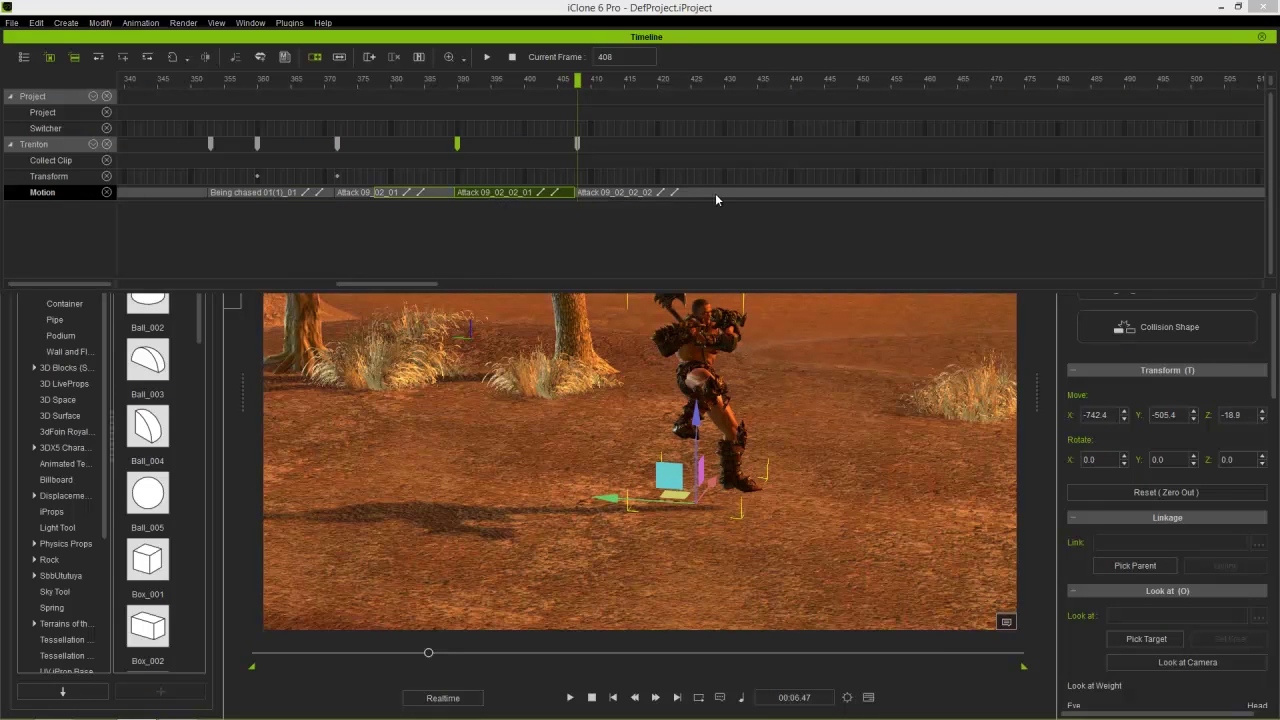
Step: Move the Attack 09_02_02_02 clip out of the way and stretch Attack 09_02_02_01 to end at about frame 461 for slow motion
{"action": "left_click_drag", "start_coordinate": [715, 193], "coordinate": [1172, 184]}
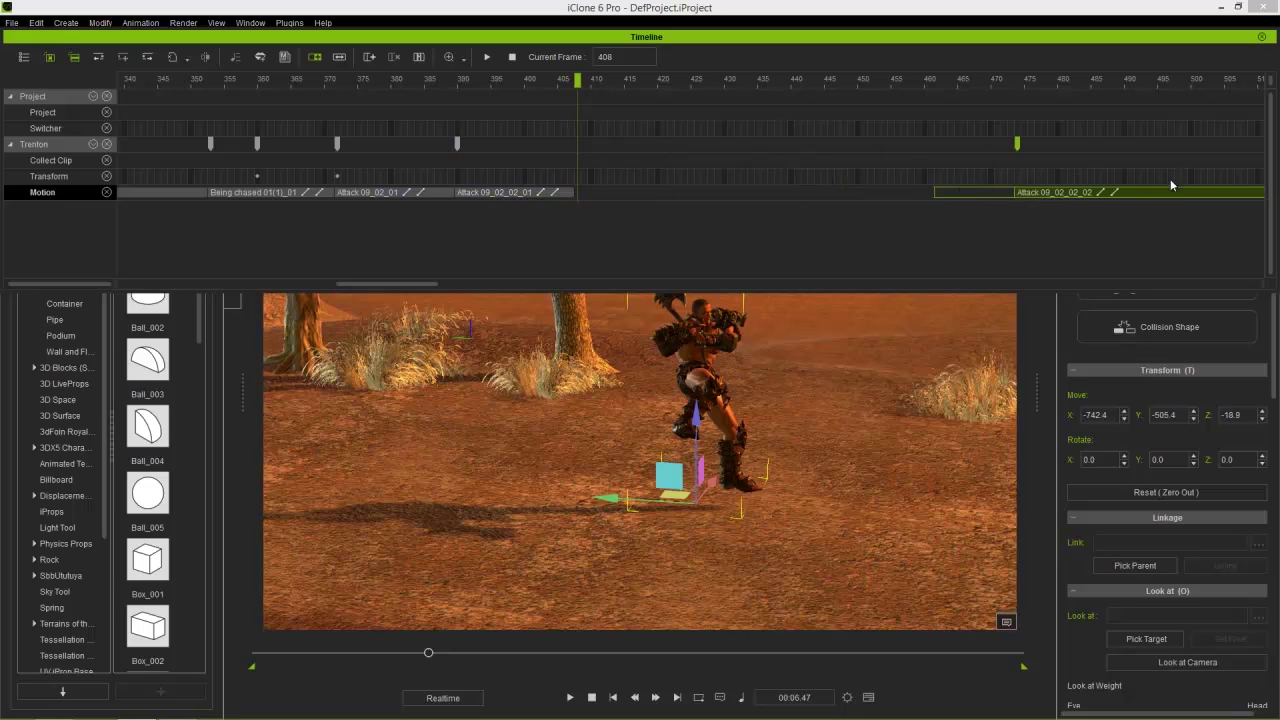
{"action": "left_click", "coordinate": [1259, 190]}
{"action": "left_click", "coordinate": [514, 193]}
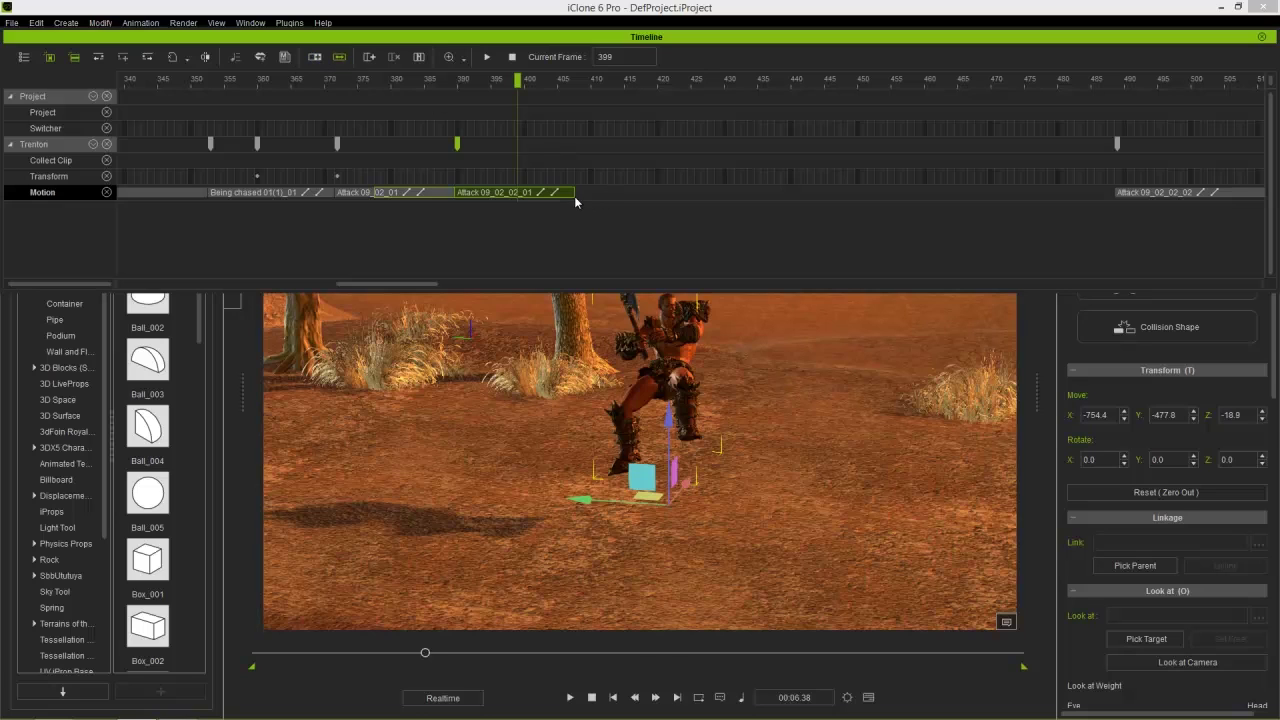
{"action": "left_click", "coordinate": [1044, 179]}
Step: Move the Attack 09_02_02_02 clip directly behind the stretched jump clip and play back the sequence
{"action": "left_click_drag", "start_coordinate": [1155, 194], "coordinate": [1058, 199]}
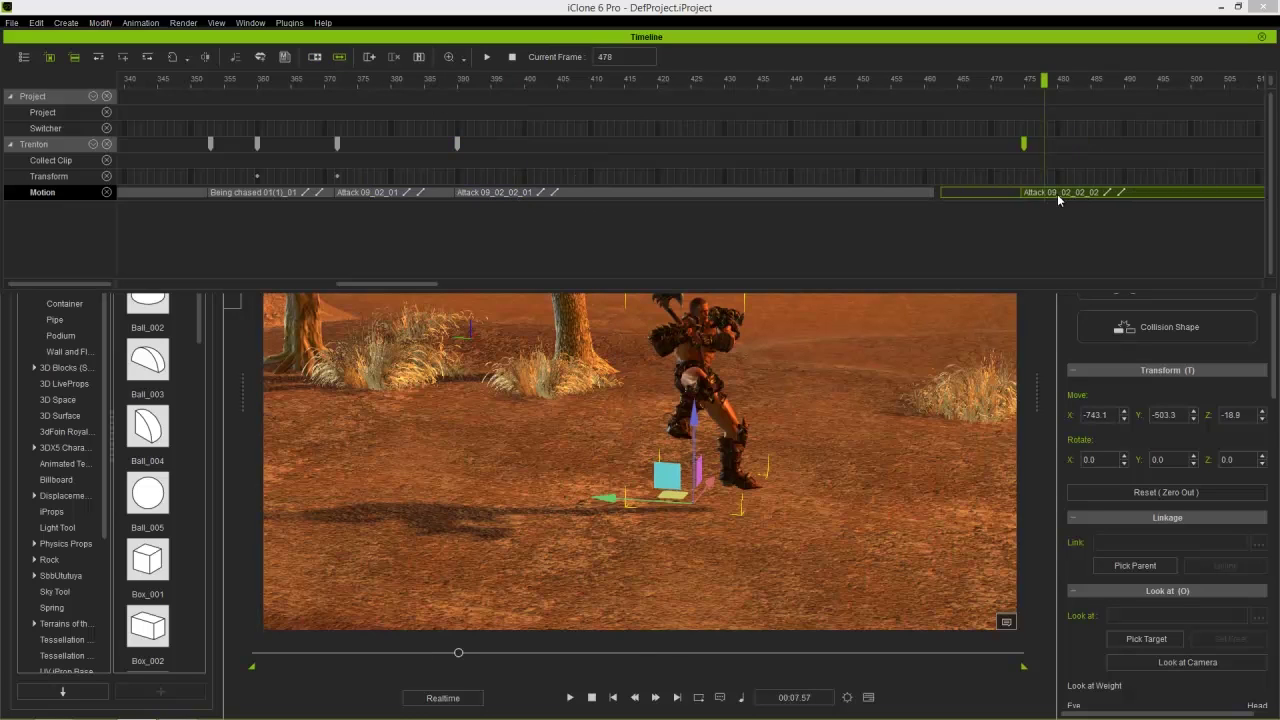
{"action": "left_click", "coordinate": [977, 206]}
{"action": "left_click_drag", "start_coordinate": [454, 86], "coordinate": [261, 97]}
{"action": "key", "text": "space"}
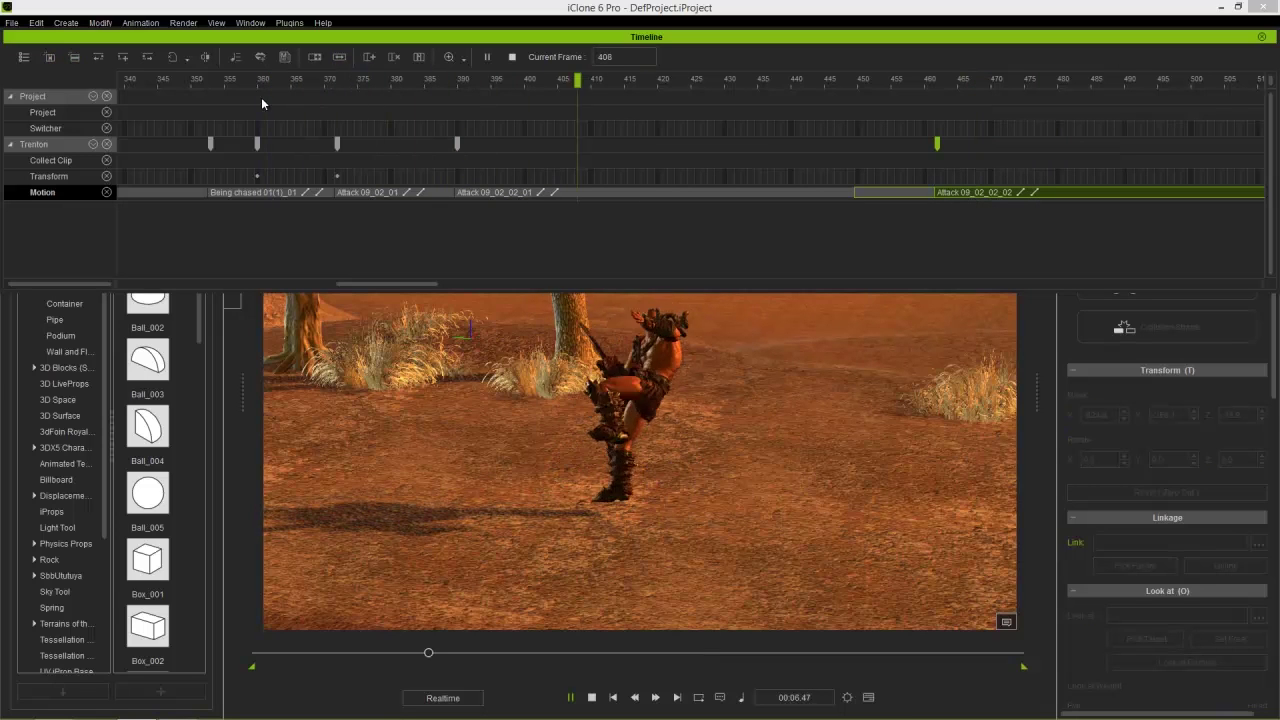
{"action": "key", "text": "space"}
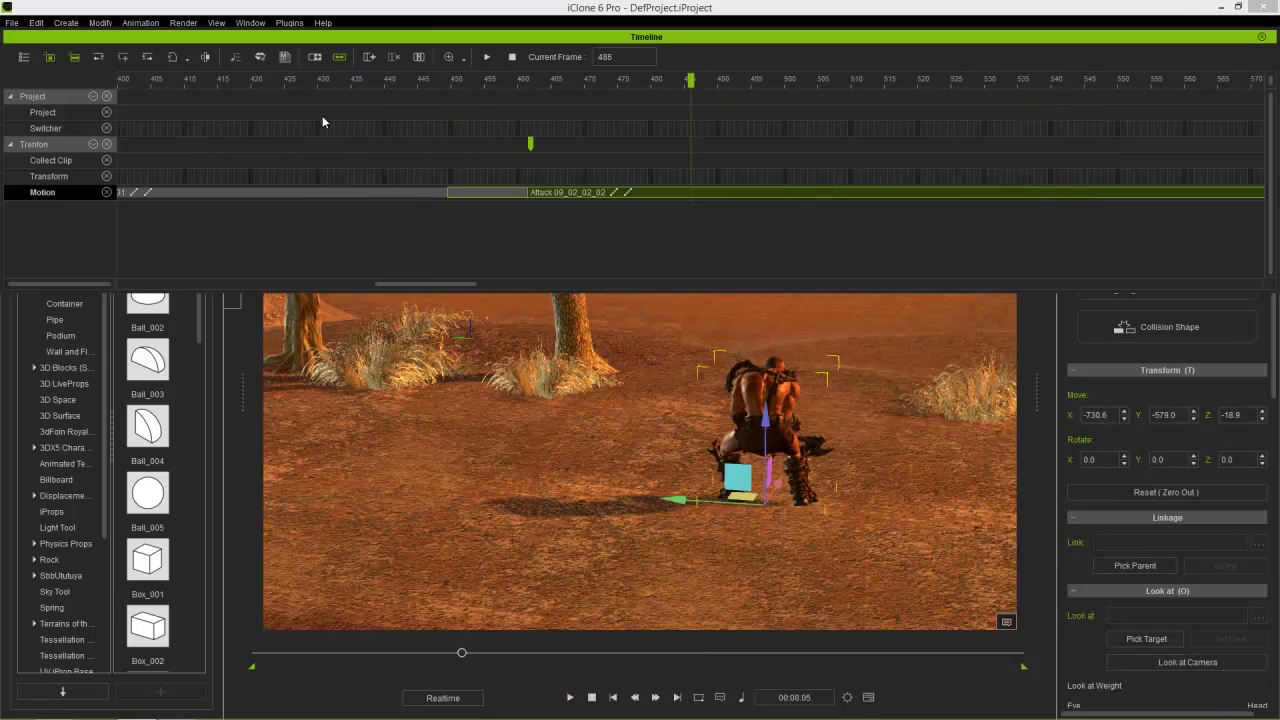
Step: Replay the run, slow-motion jump and landing, and scrub through the landing to examine the timing
{"action": "left_click_drag", "start_coordinate": [434, 285], "coordinate": [368, 284]}
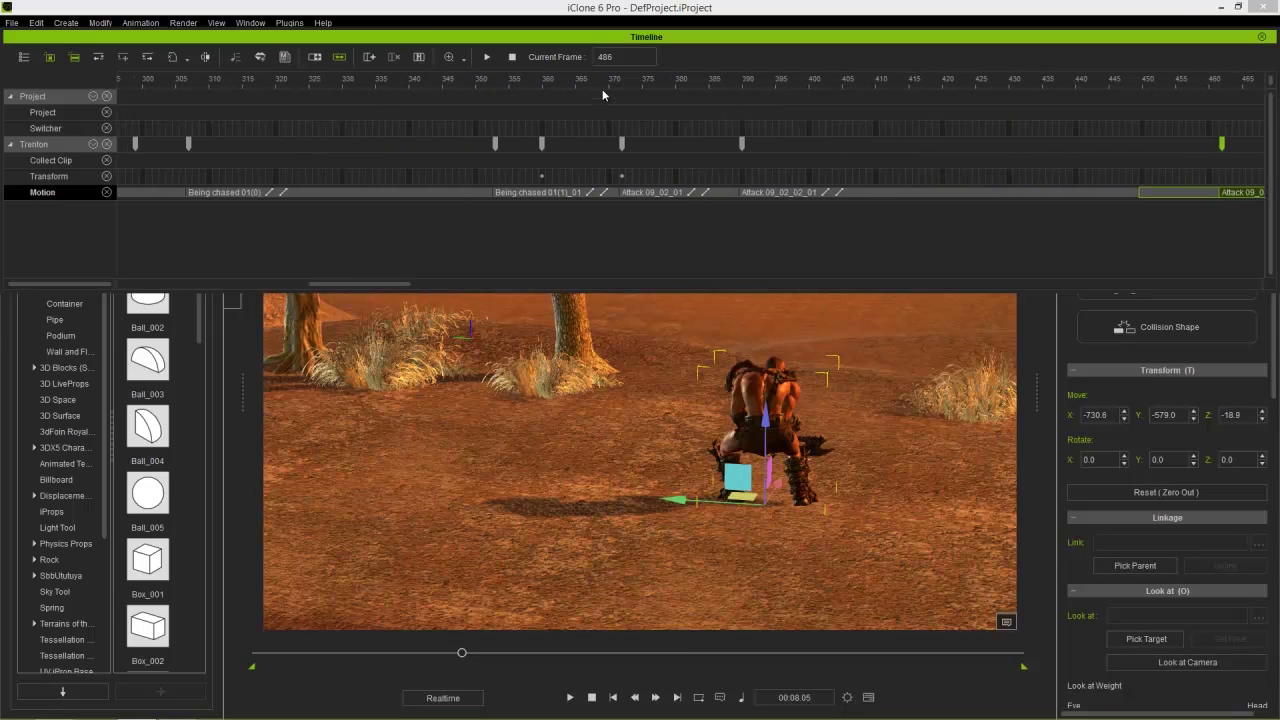
{"action": "left_click_drag", "start_coordinate": [594, 86], "coordinate": [479, 97]}
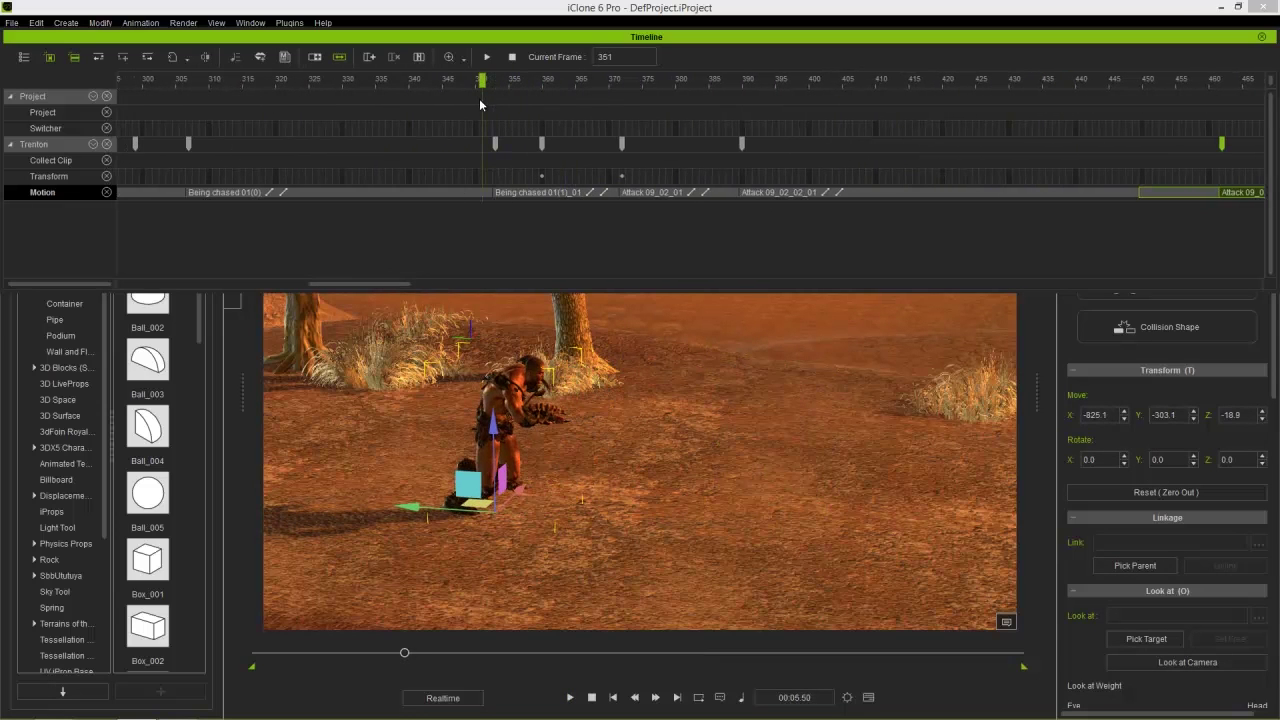
{"action": "key", "text": "space"}
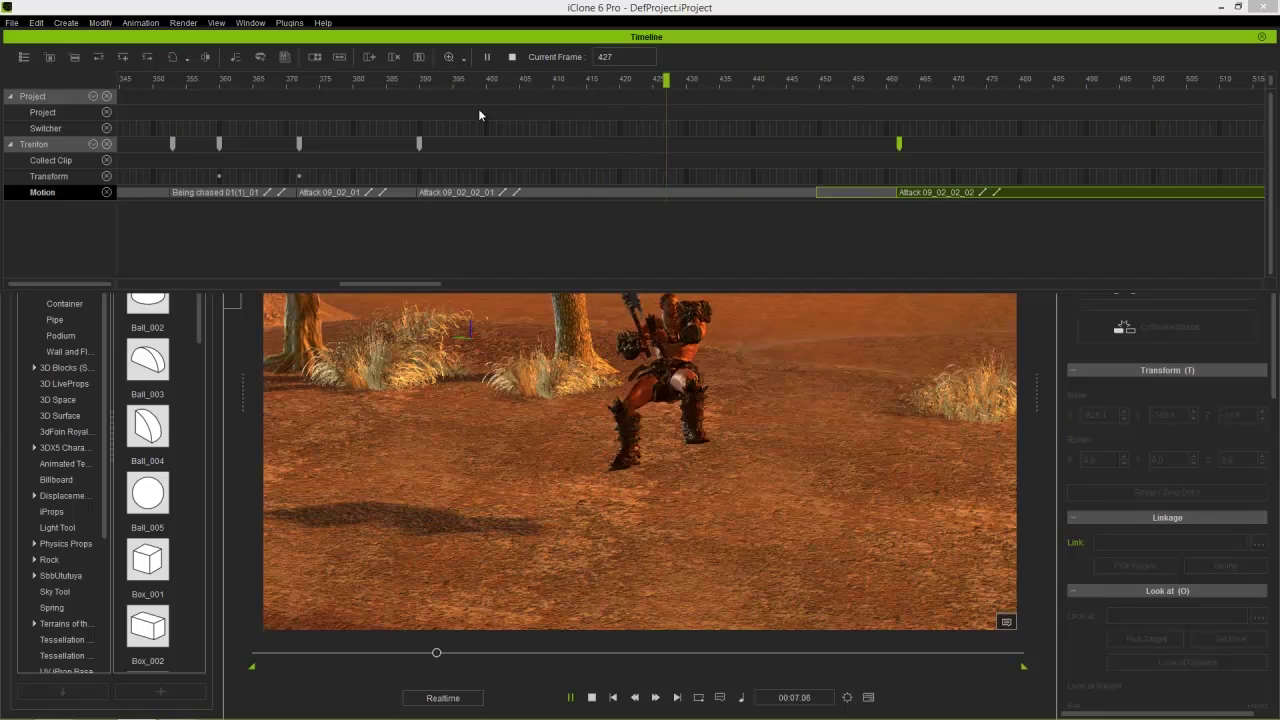
{"action": "key", "text": "space"}
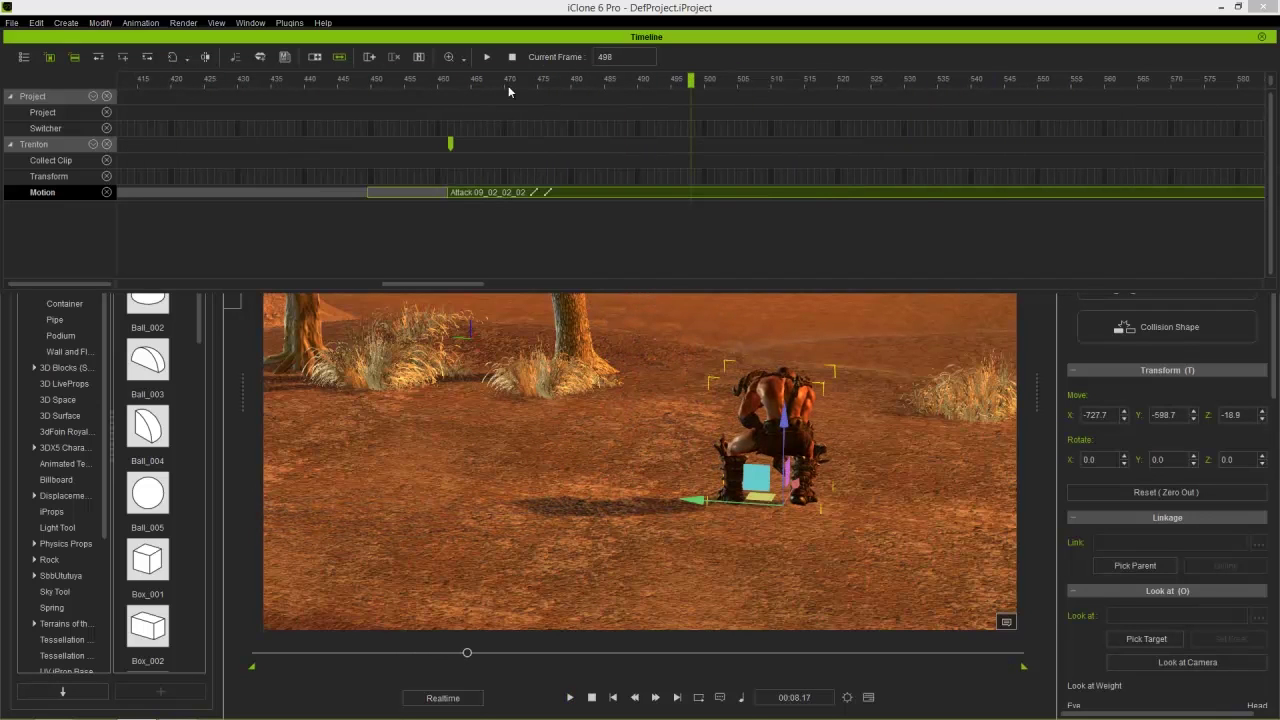
{"action": "left_click_drag", "start_coordinate": [475, 90], "coordinate": [321, 95]}
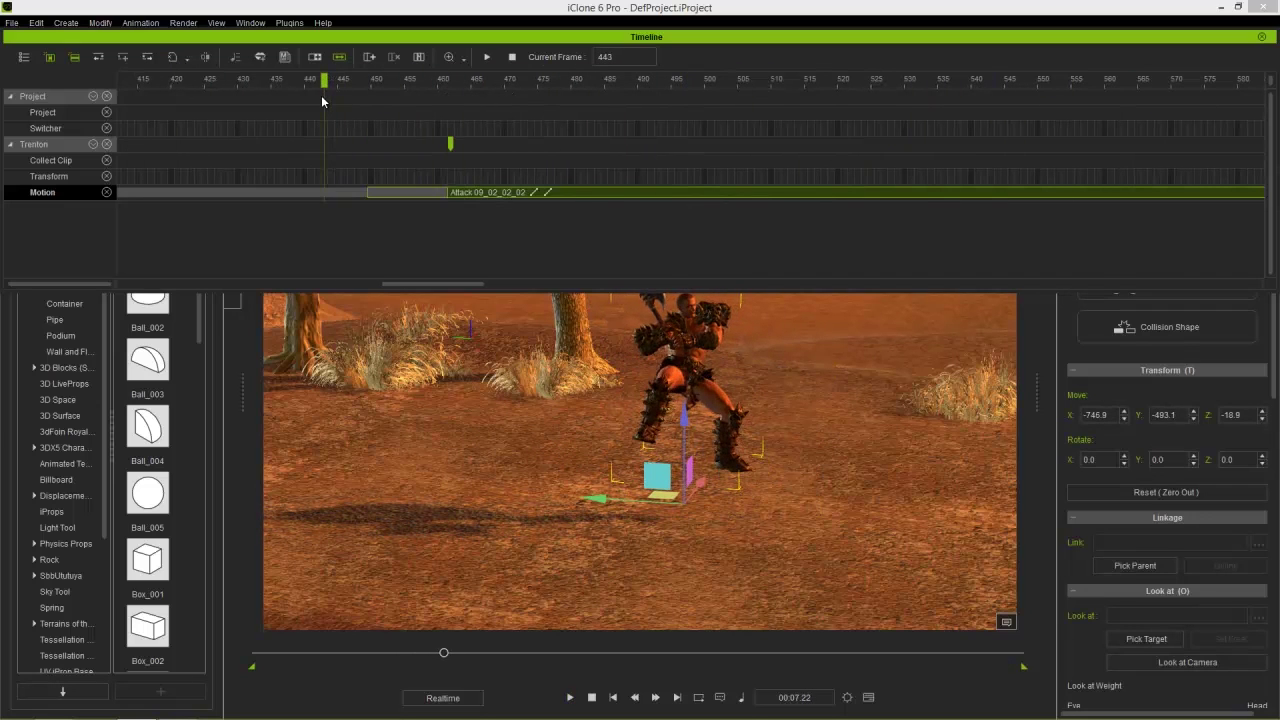
{"action": "key", "text": "space"}
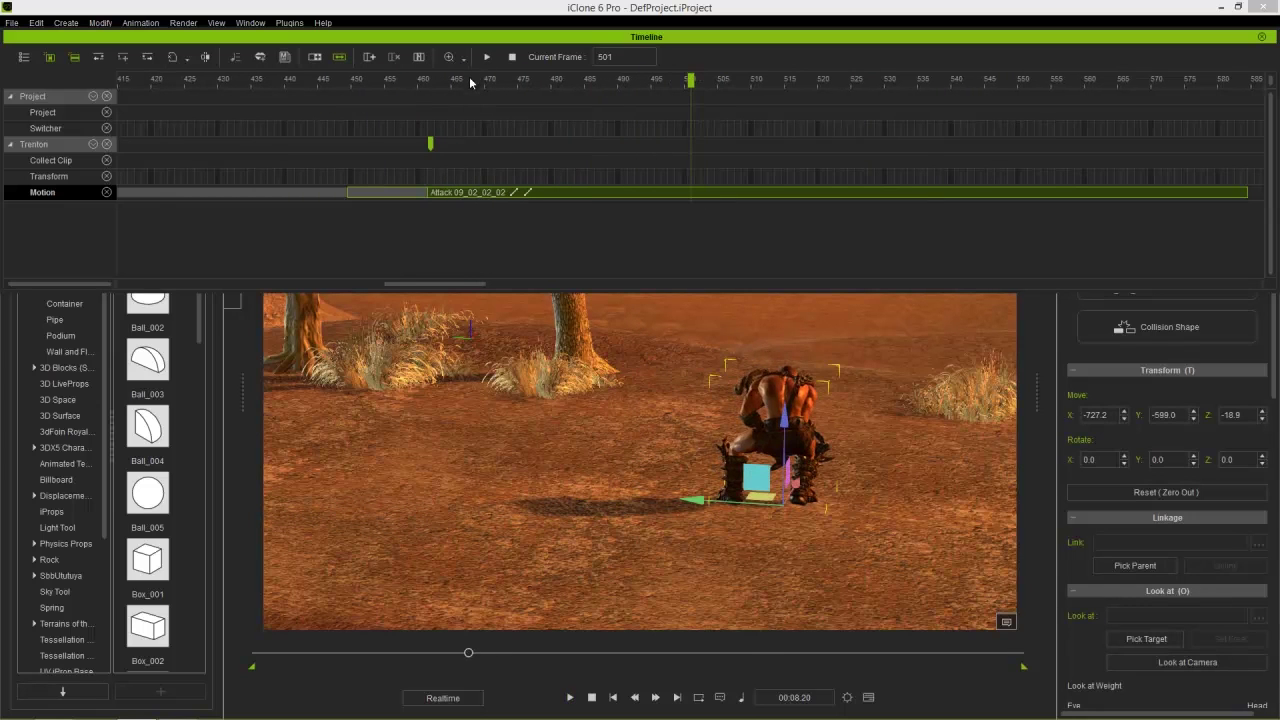
{"action": "left_click", "coordinate": [404, 80]}
{"action": "left_click_drag", "start_coordinate": [376, 88], "coordinate": [294, 97]}
{"action": "key", "text": "space"}
{"action": "key", "text": "space"}
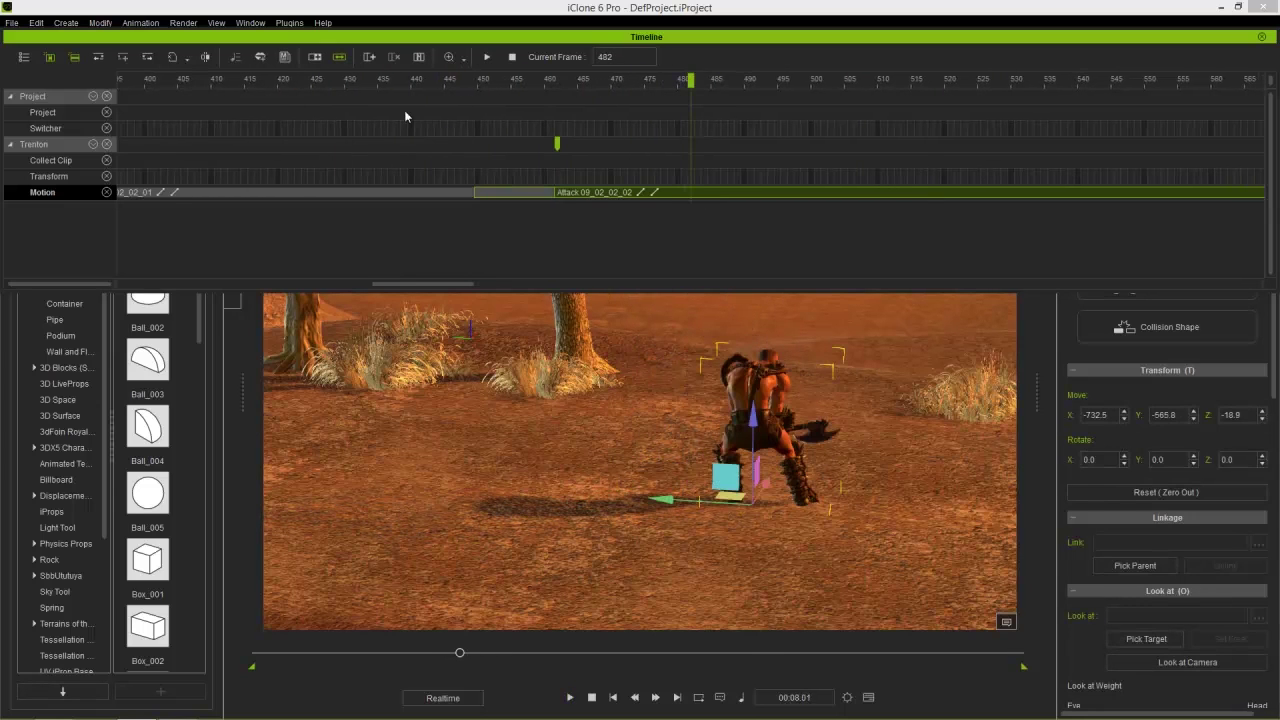
{"action": "left_click_drag", "start_coordinate": [528, 84], "coordinate": [587, 94]}
{"action": "left_click_drag", "start_coordinate": [627, 95], "coordinate": [600, 118]}
{"action": "left_click_drag", "start_coordinate": [707, 132], "coordinate": [791, 132]}
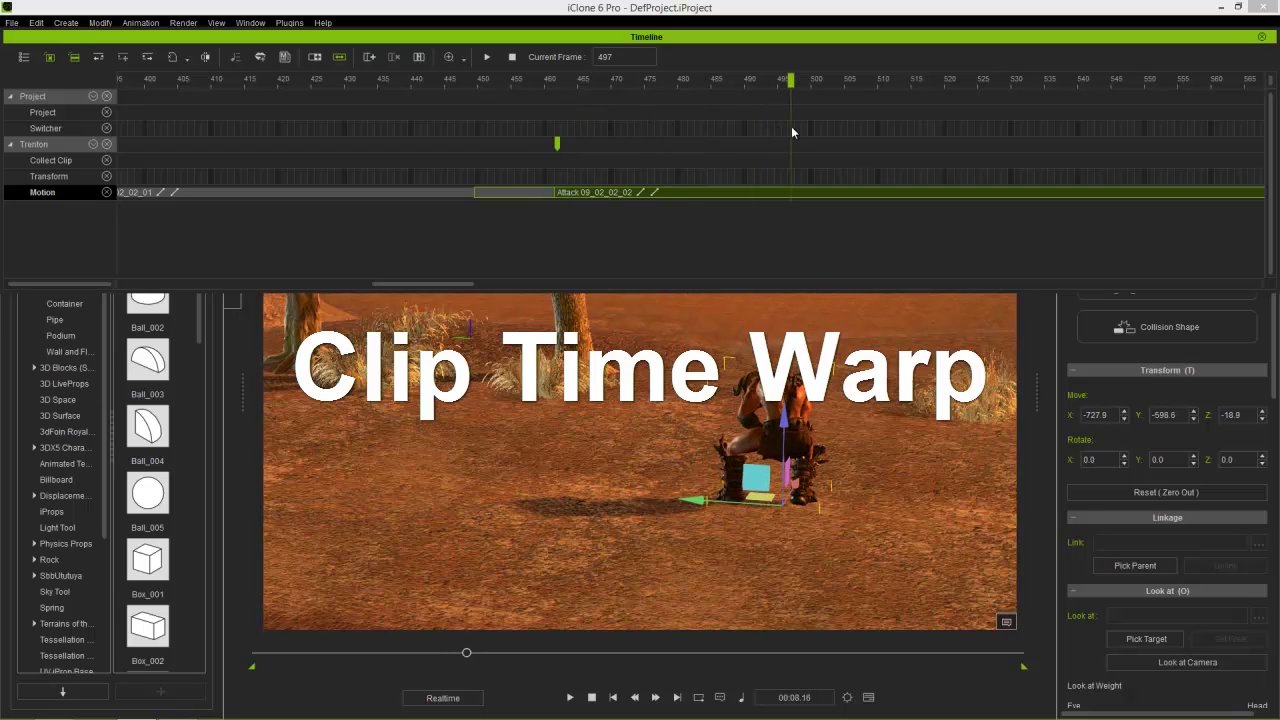
Step: Open the custom Time Warp curve for the Attack 09_02_02_02 clip and place its window clear of the timeline
{"action": "right_click", "coordinate": [681, 199]}
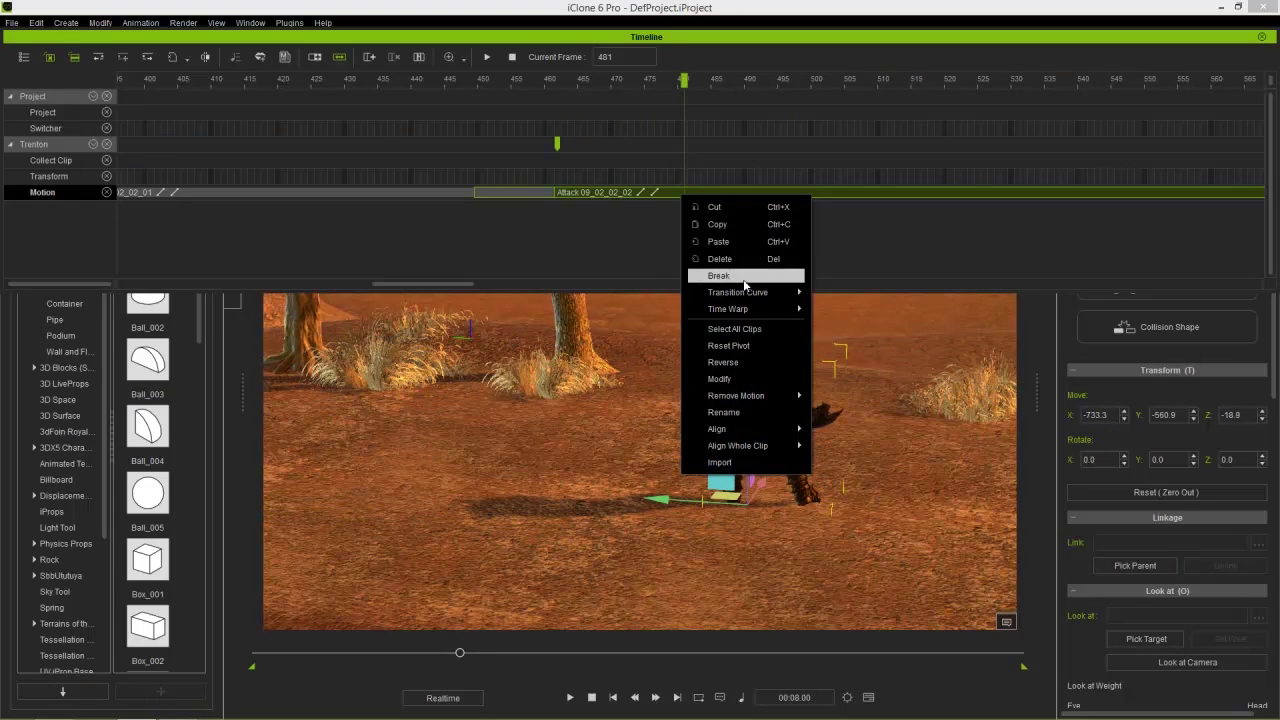
{"action": "mouse_move", "coordinate": [746, 311]}
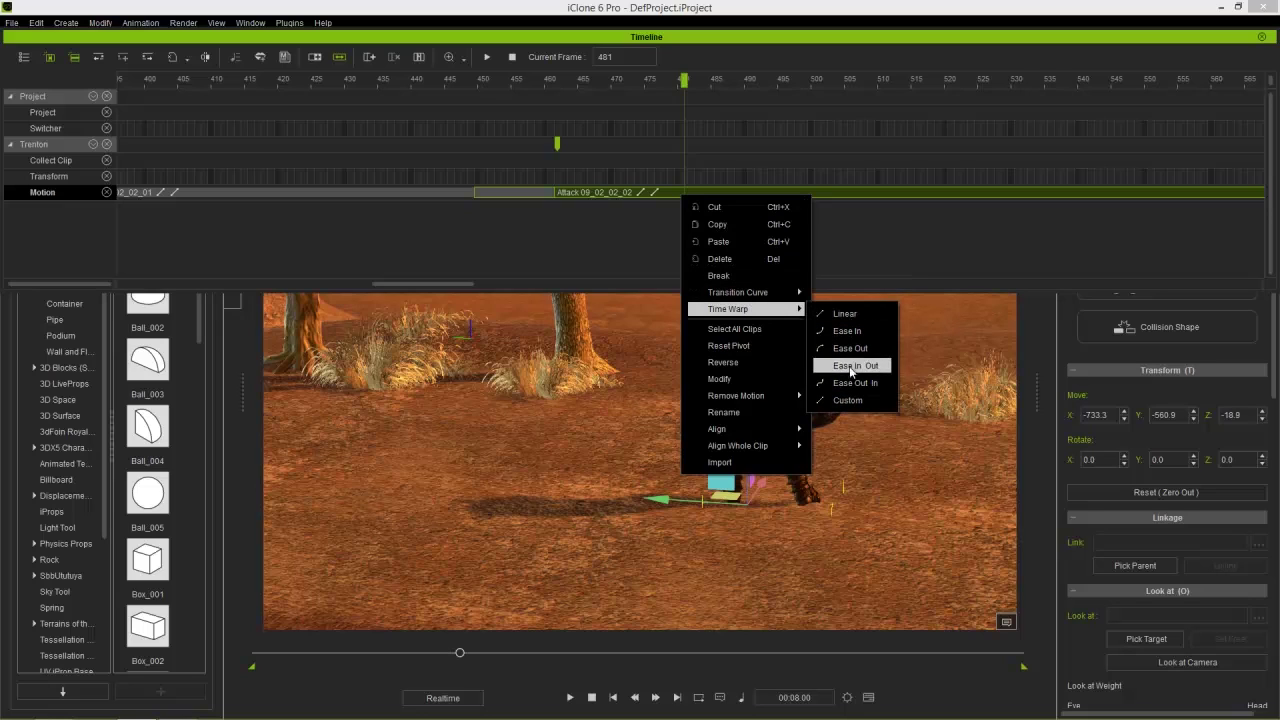
{"action": "left_click", "coordinate": [851, 402]}
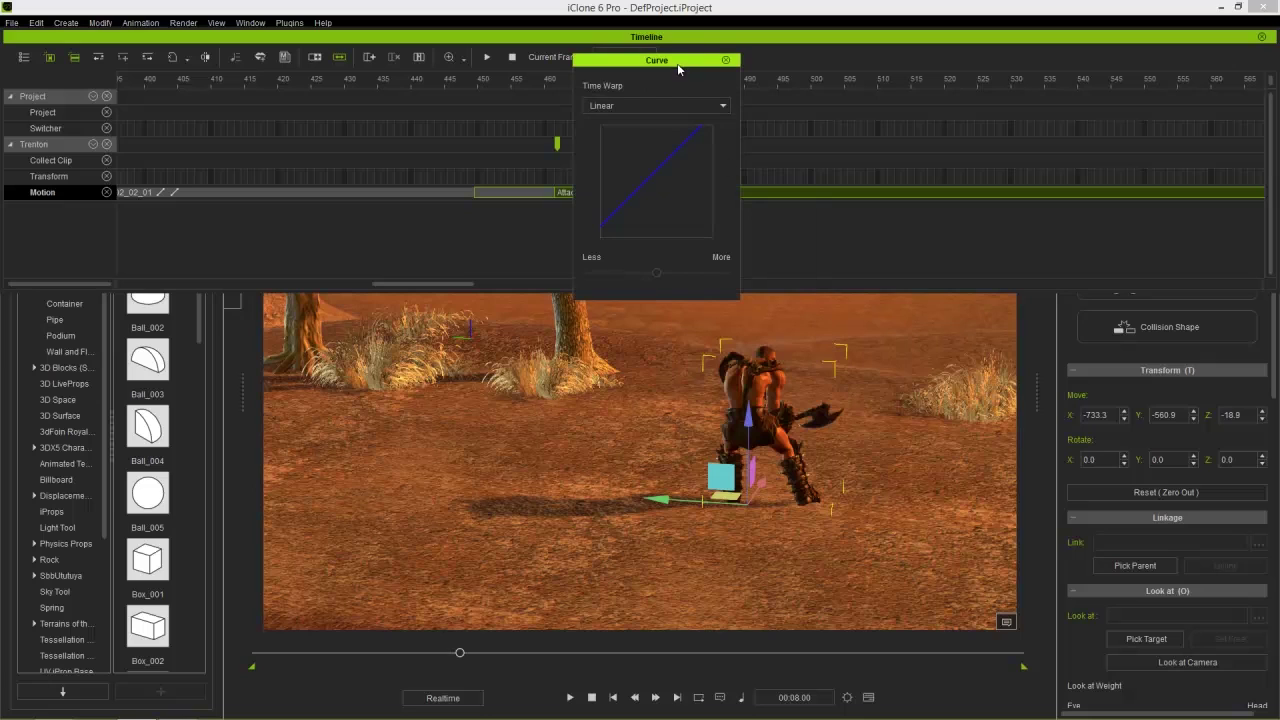
{"action": "left_click_drag", "start_coordinate": [675, 62], "coordinate": [1029, 292]}
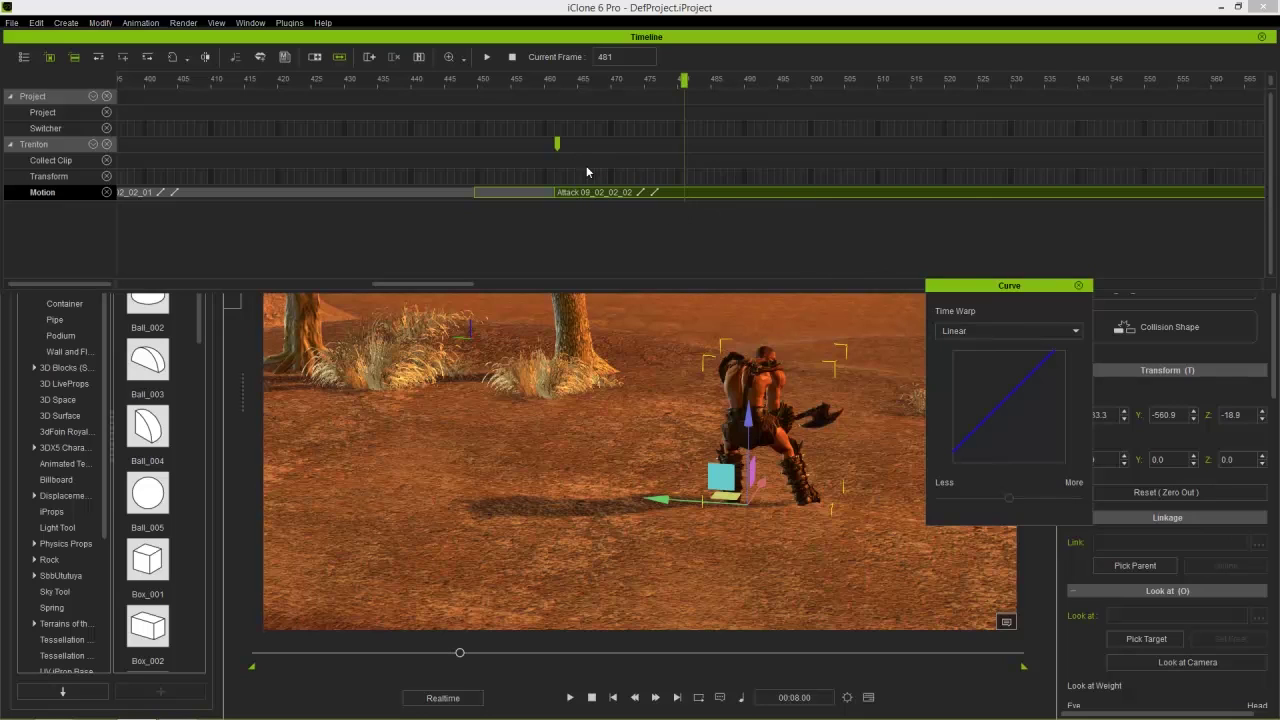
Step: Try the Ease In time warp on the Attack 09_02_02_02 clip and settle on Ease Out
{"action": "left_click", "coordinate": [975, 326]}
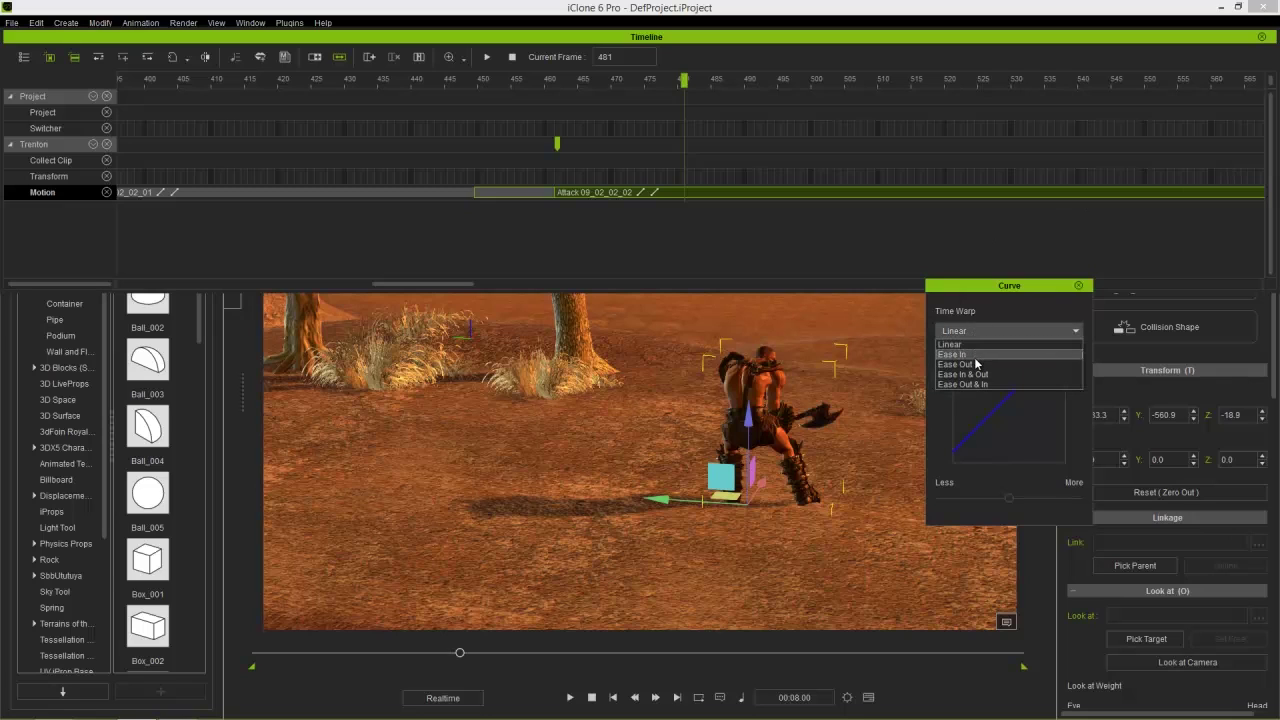
{"action": "left_click", "coordinate": [974, 357]}
{"action": "left_click", "coordinate": [975, 332]}
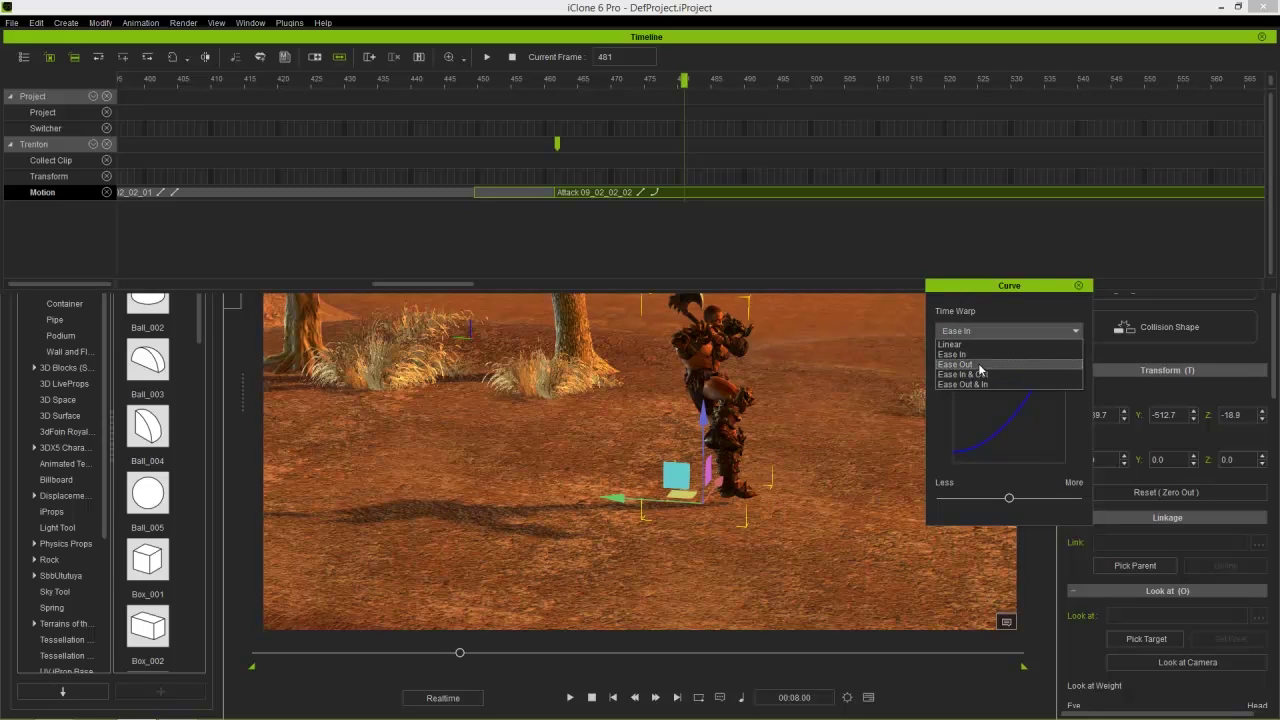
{"action": "left_click", "coordinate": [956, 364]}
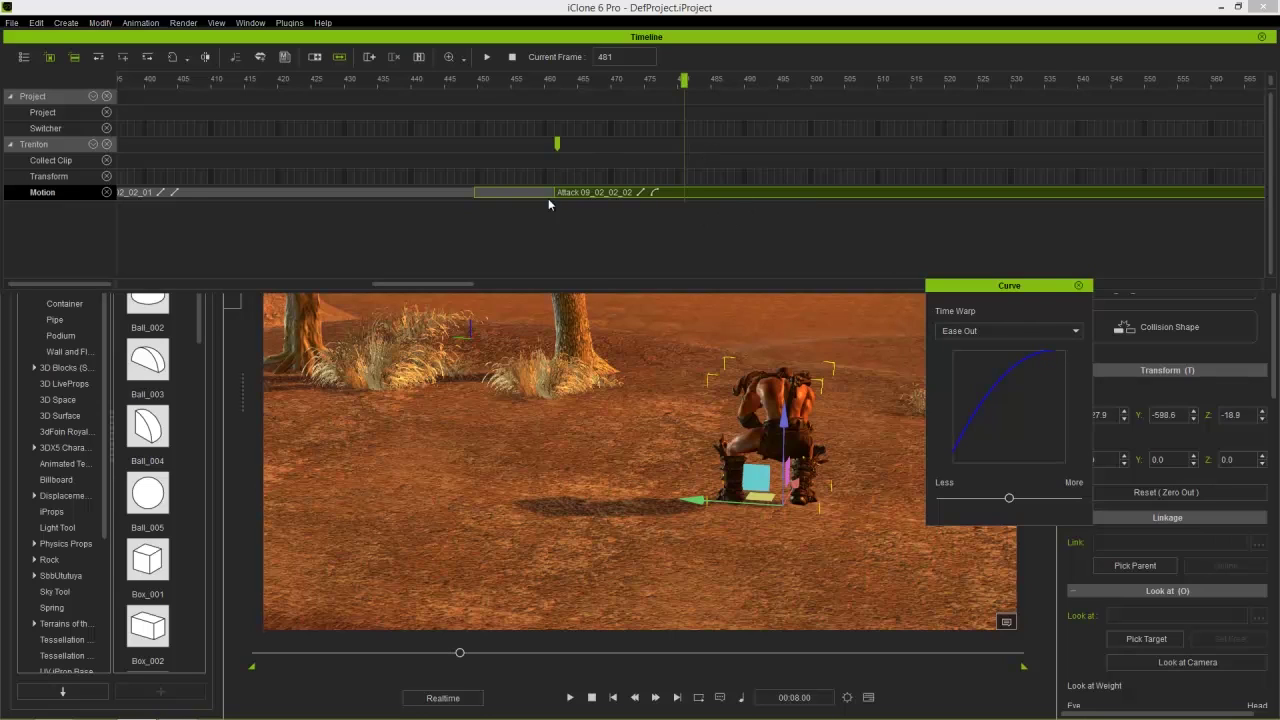
Step: Play back the jump and landing twice to check the timing with the Ease Out time warp
{"action": "left_click_drag", "start_coordinate": [478, 81], "coordinate": [377, 81]}
{"action": "key", "text": "space"}
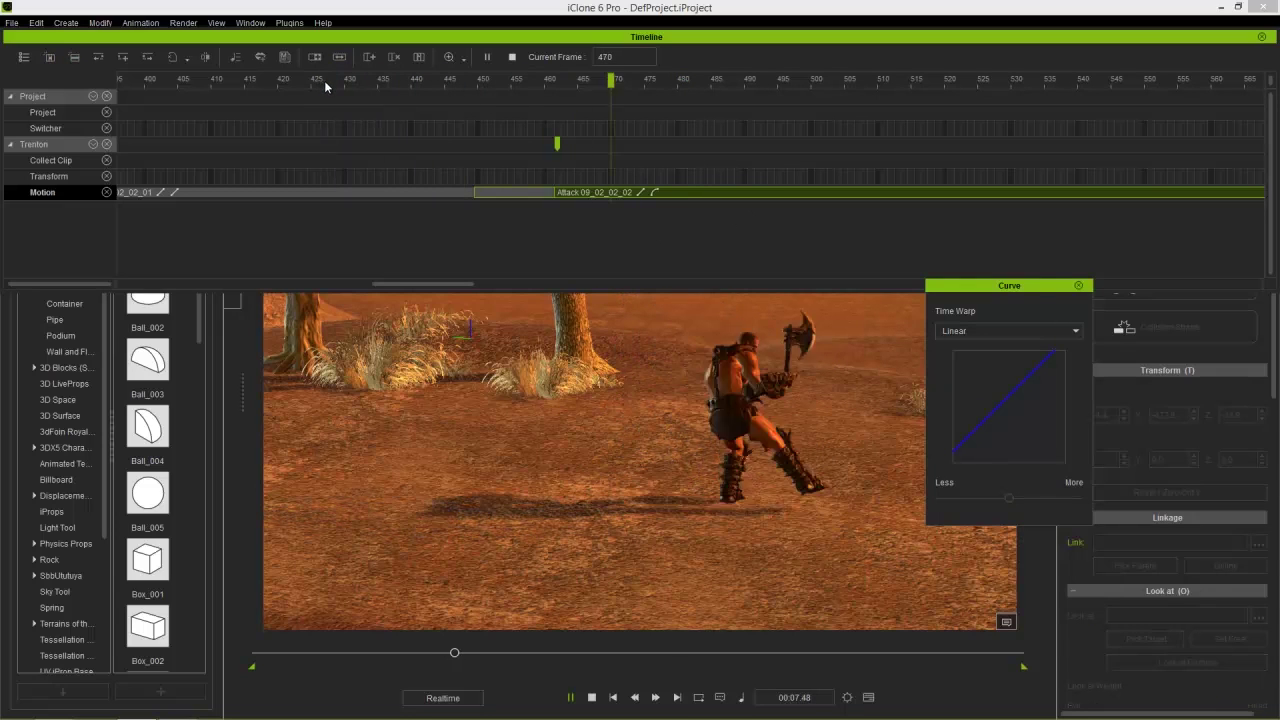
{"action": "key", "text": "space"}
{"action": "left_click", "coordinate": [296, 82]}
{"action": "key", "text": "space"}
{"action": "key", "text": "space"}
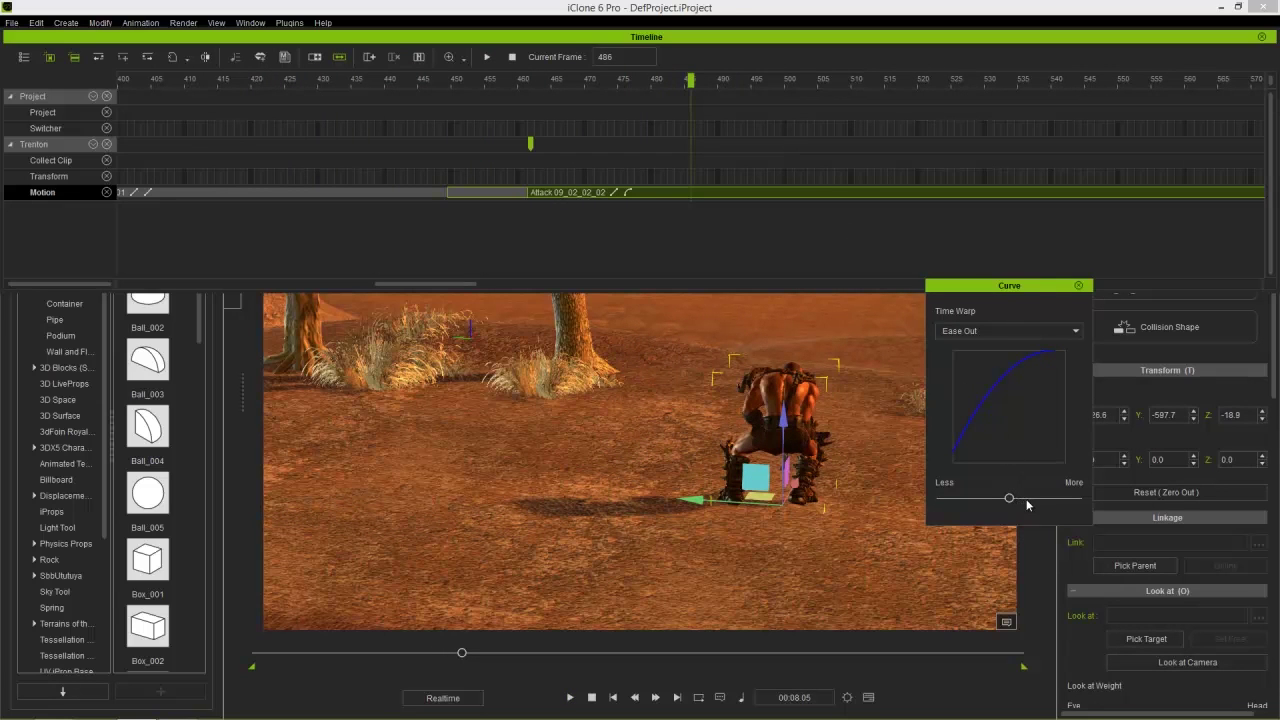
Step: Try a much stronger Ease Out curve on the Attack 09_02_02_02 clip and replay the landing
{"action": "left_click_drag", "start_coordinate": [1009, 498], "coordinate": [1037, 499]}
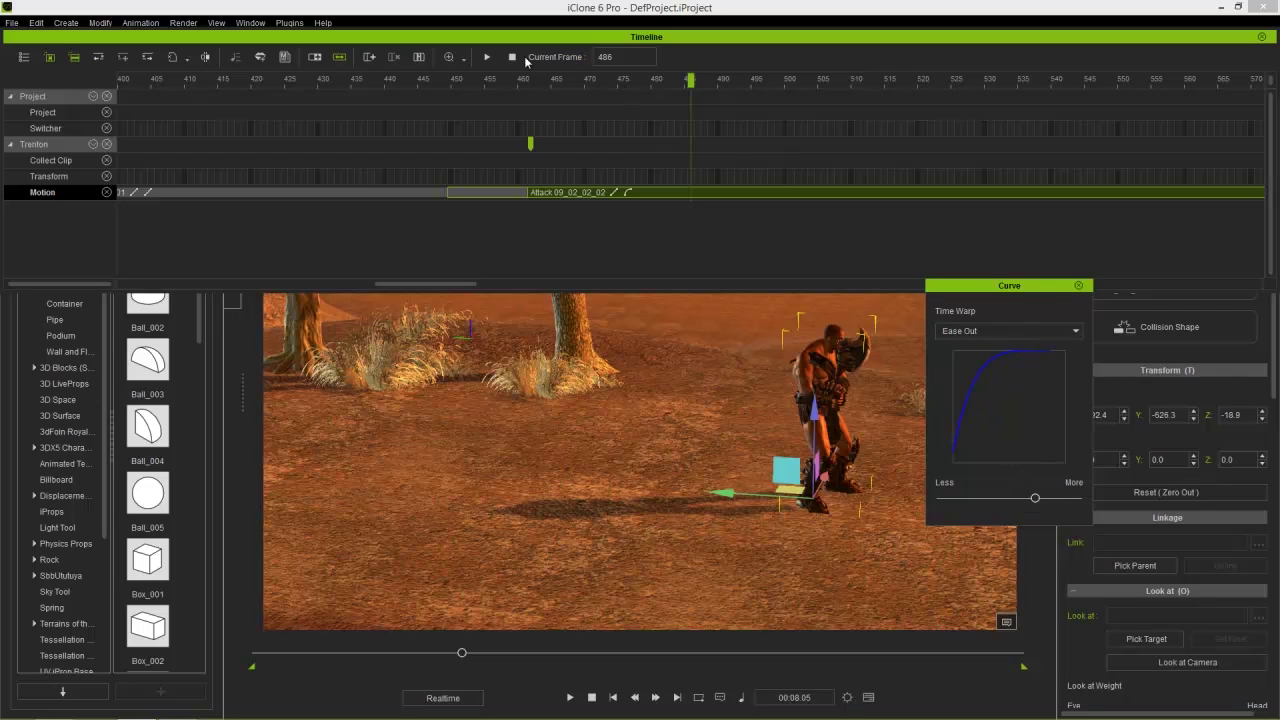
{"action": "key", "text": "space"}
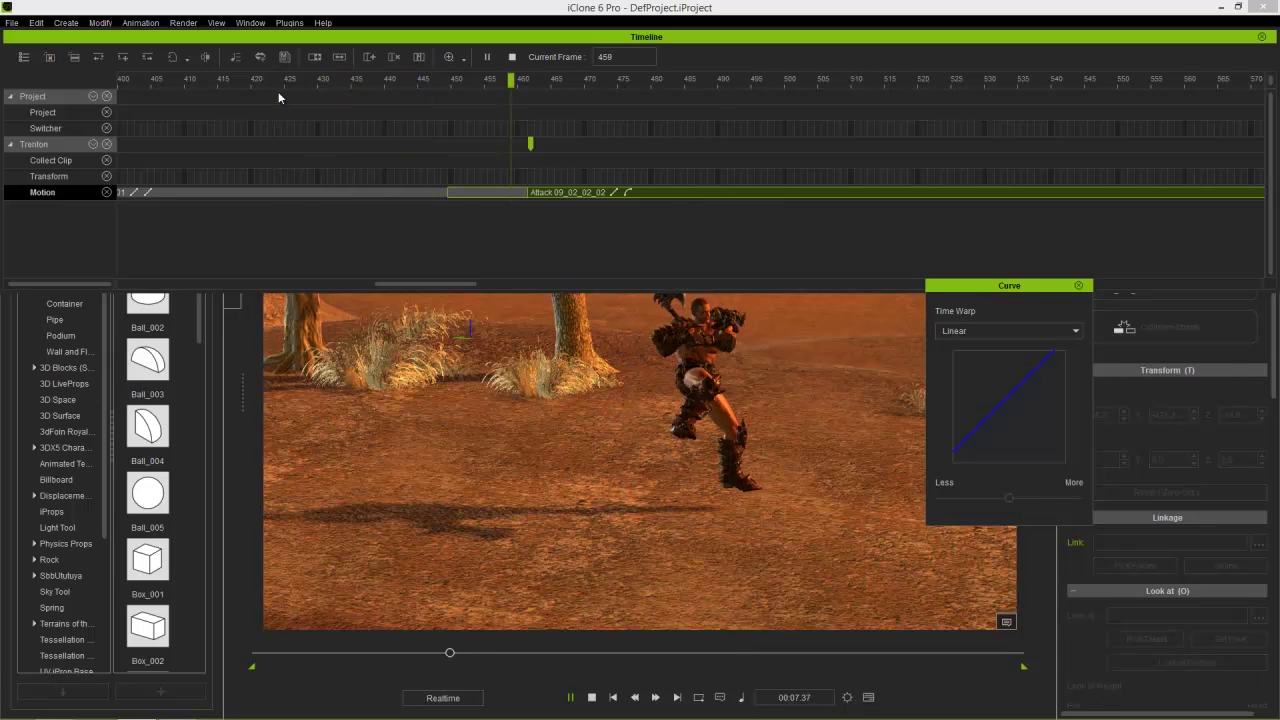
{"action": "key", "text": "space"}
{"action": "key", "text": "space"}
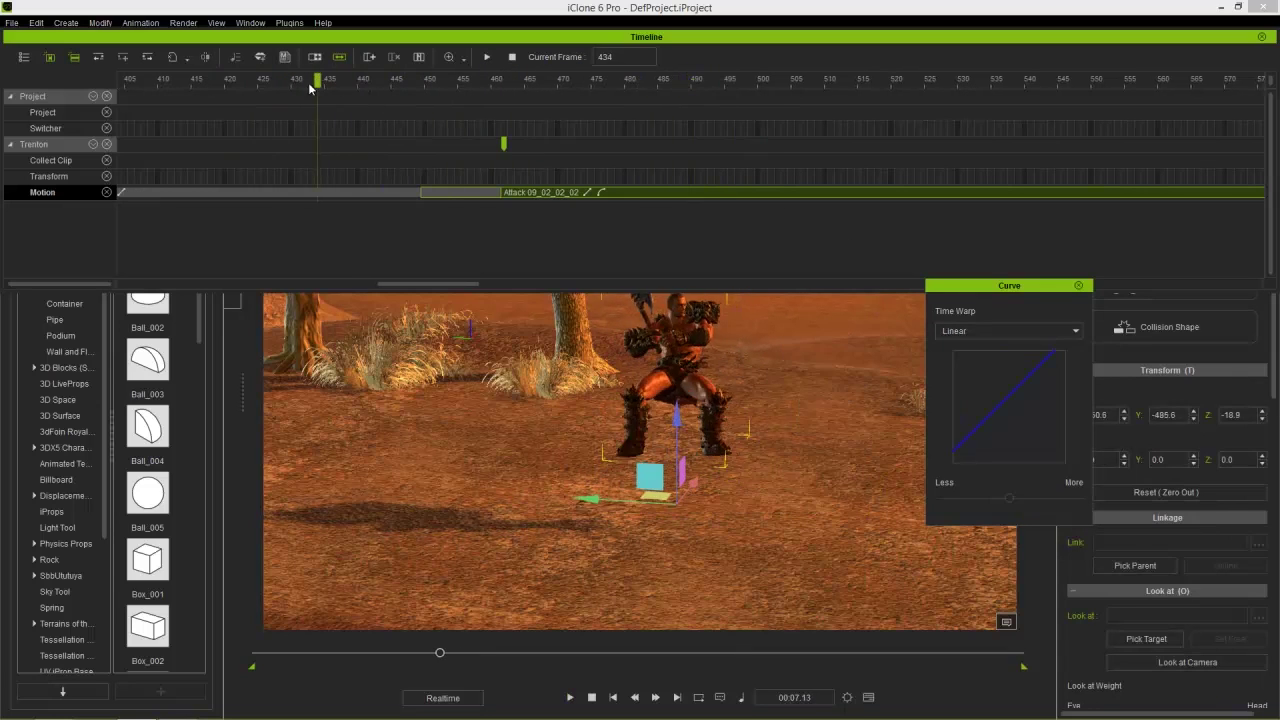
{"action": "key", "text": "space"}
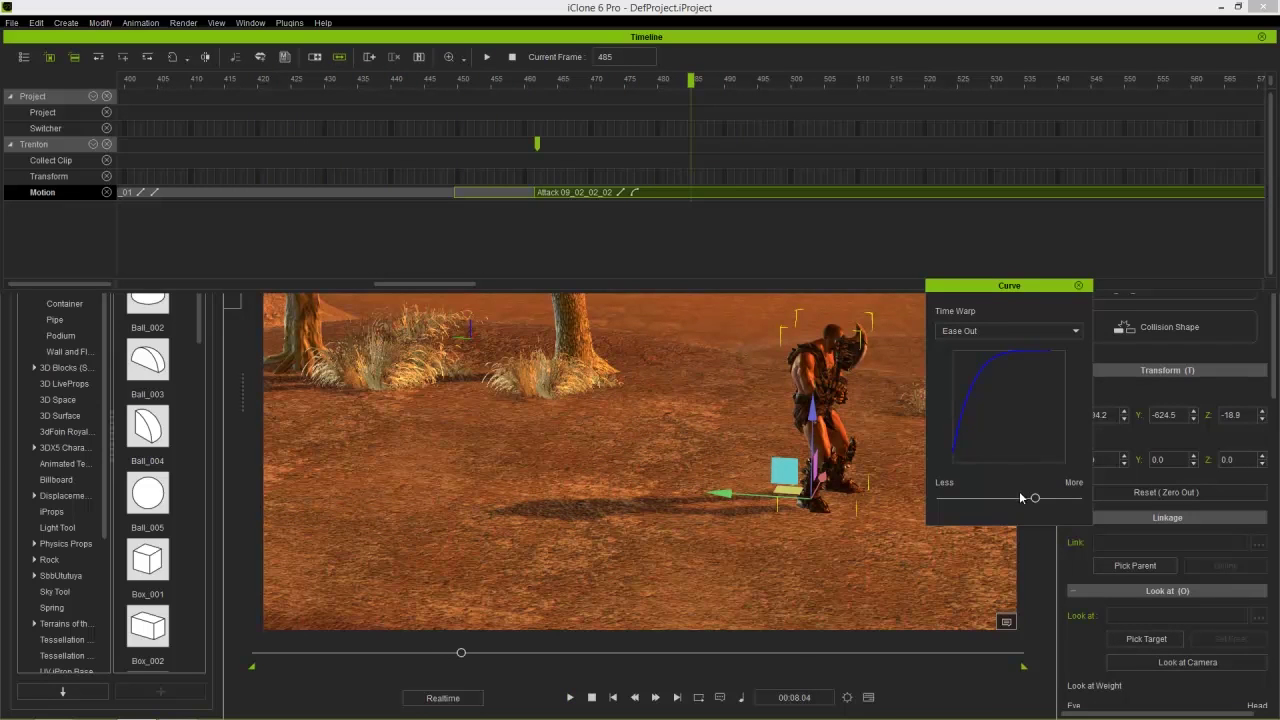
Step: Set the Ease Out strength to just above its midpoint, replay and scrub the landing, and close the curve window
{"action": "left_click_drag", "start_coordinate": [1036, 500], "coordinate": [1014, 499]}
{"action": "left_click_drag", "start_coordinate": [427, 84], "coordinate": [353, 80]}
{"action": "key", "text": "space"}
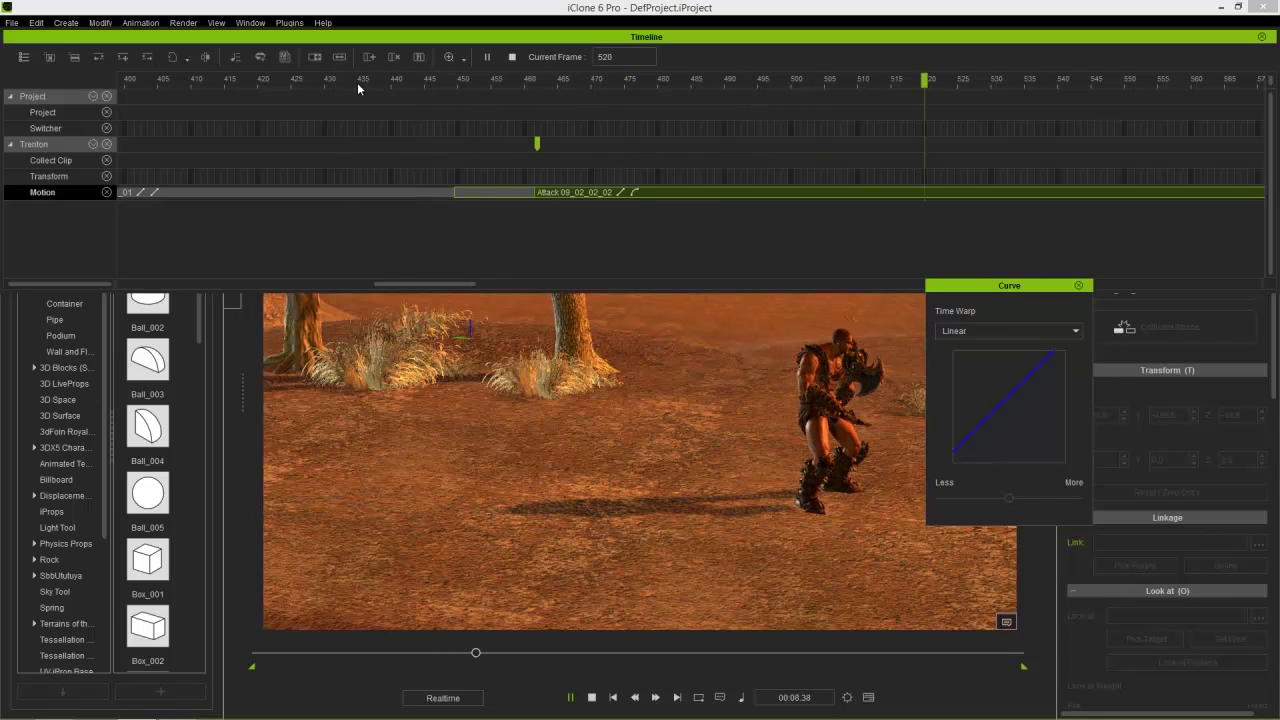
{"action": "key", "text": "space"}
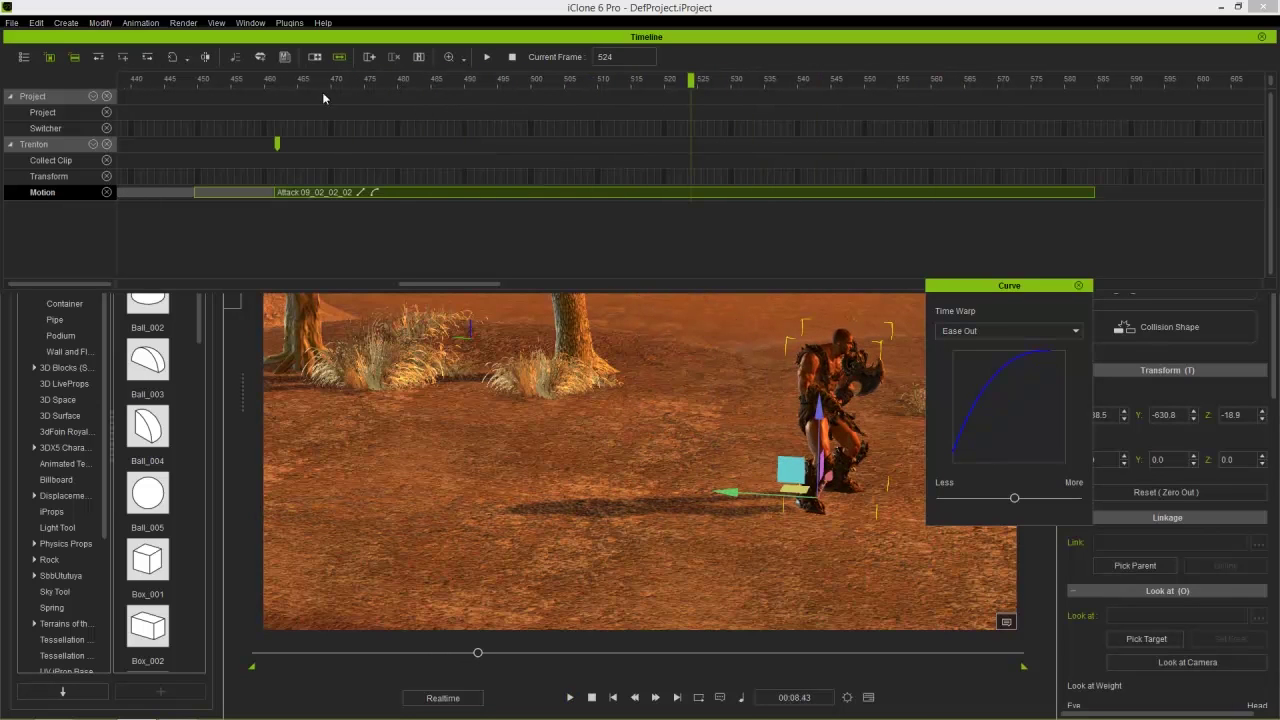
{"action": "left_click_drag", "start_coordinate": [237, 84], "coordinate": [489, 84]}
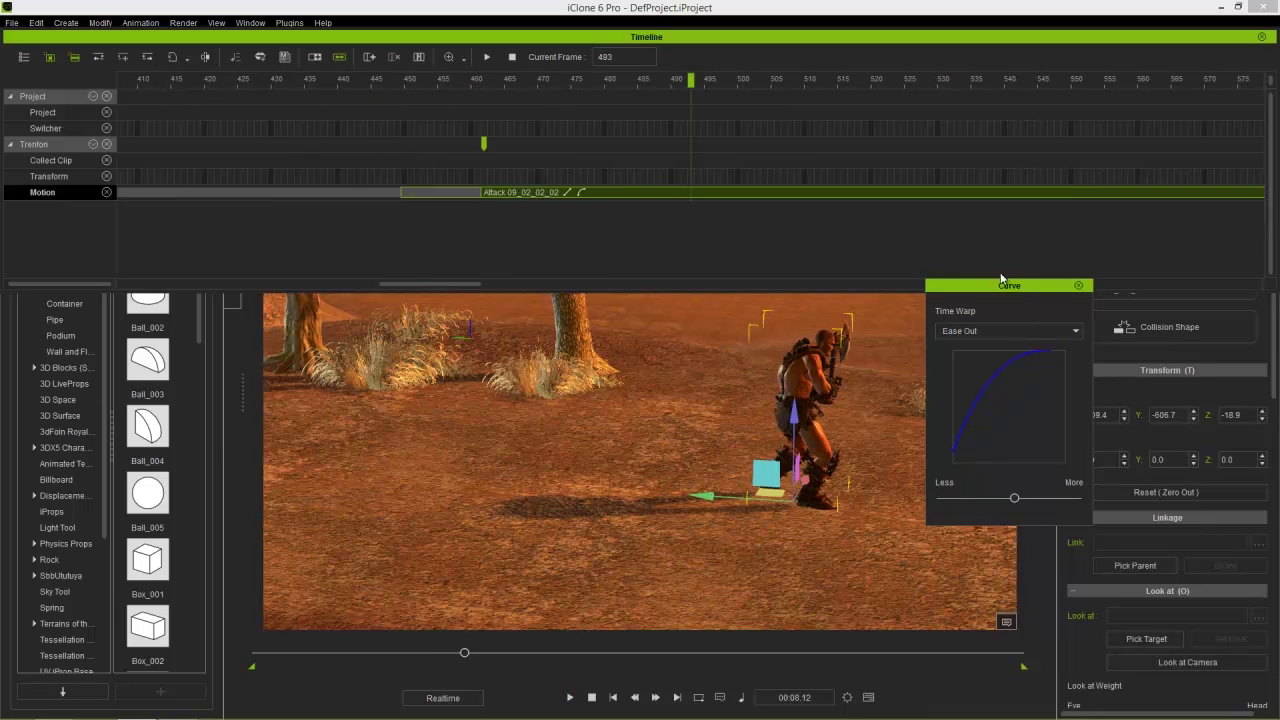
{"action": "left_click", "coordinate": [1078, 286]}
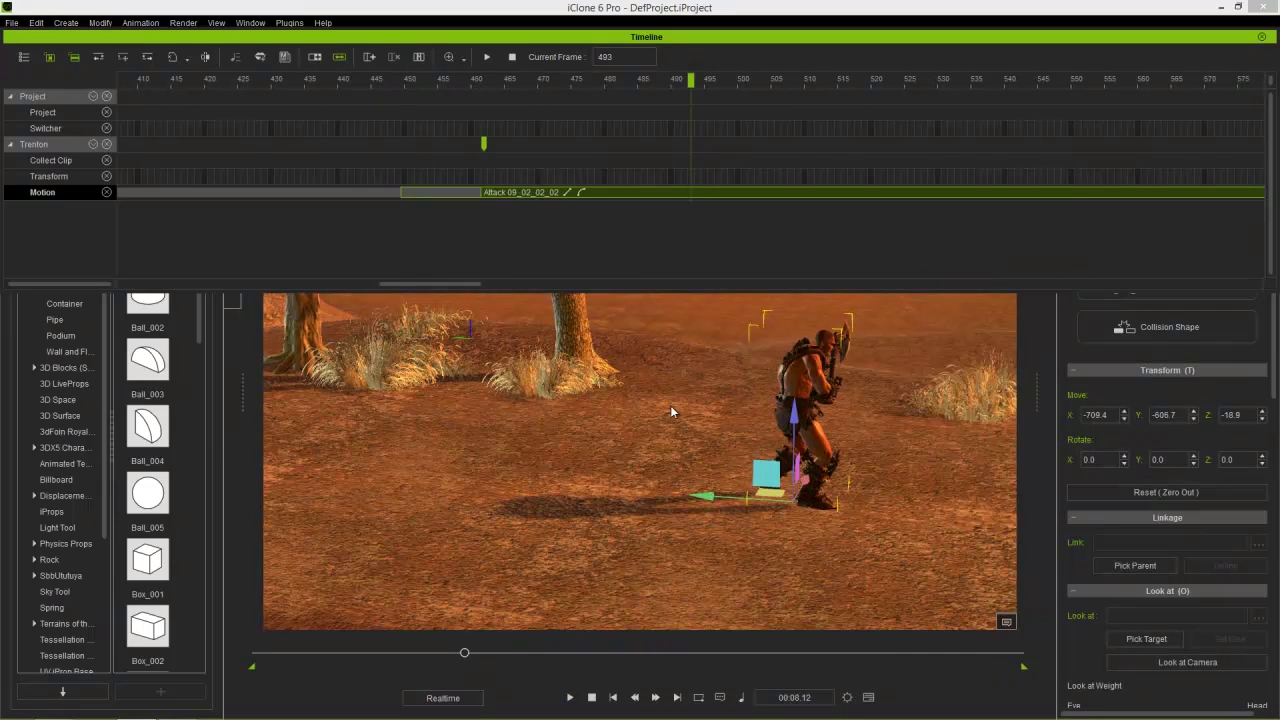
Step: Review the this means war clip from the first frame and stop at frame 261, where the Being chased 01 clip starts
{"action": "left_click_drag", "start_coordinate": [474, 653], "coordinate": [252, 660]}
{"action": "right_click_drag", "start_coordinate": [394, 446], "coordinate": [553, 503]}
{"action": "right_click_drag", "start_coordinate": [608, 421], "coordinate": [789, 500]}
{"action": "scroll", "coordinate": [788, 494], "scroll_direction": "up", "scroll_amount": 5}
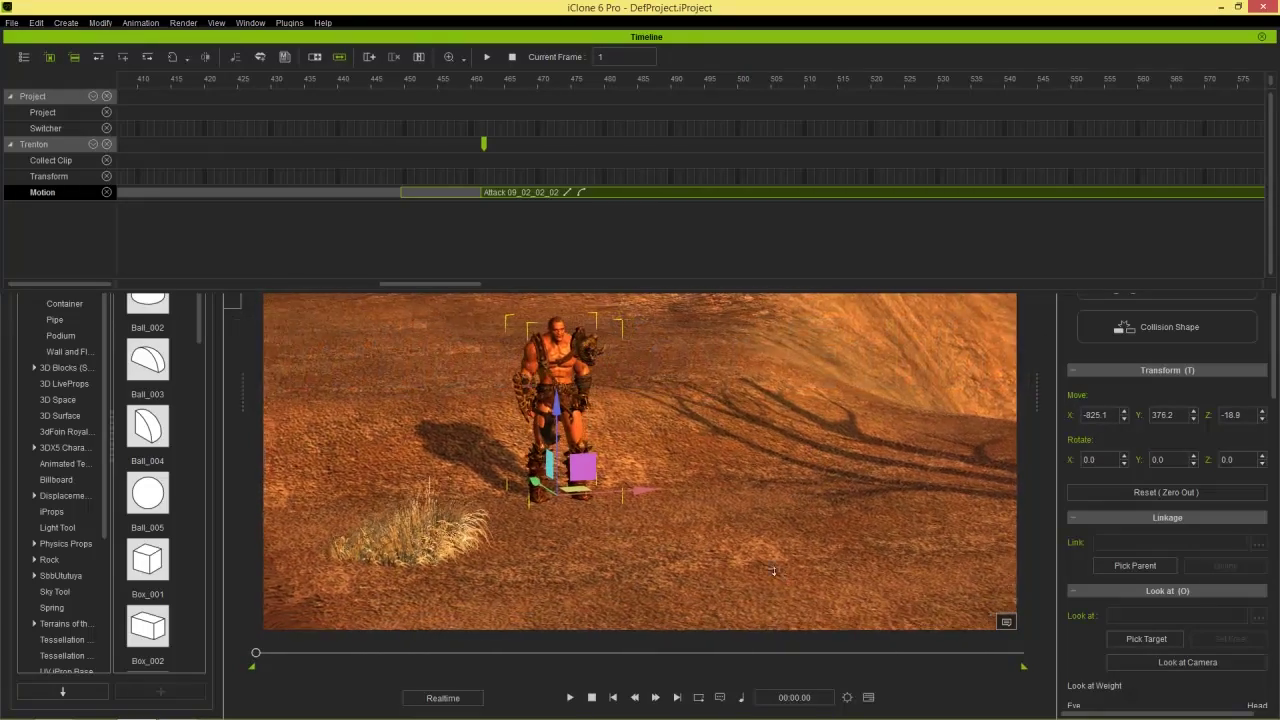
{"action": "left_click_drag", "start_coordinate": [441, 284], "coordinate": [180, 284]}
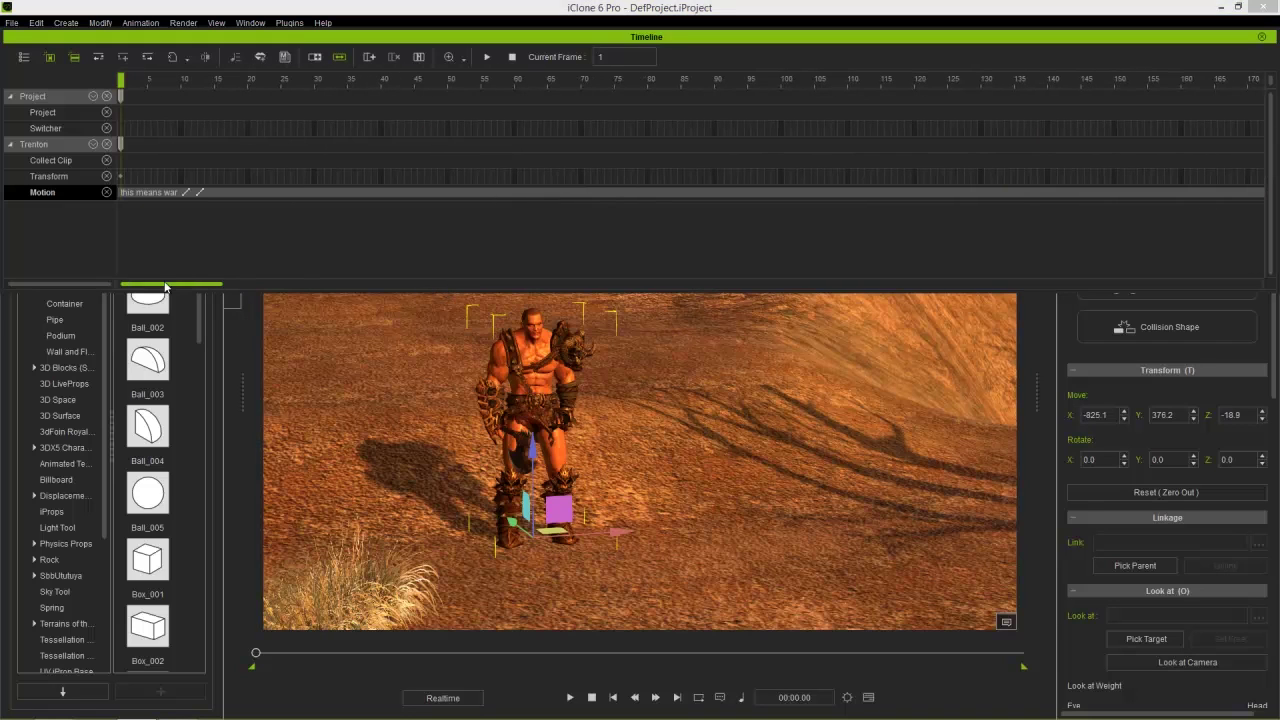
{"action": "scroll", "coordinate": [296, 164], "scroll_direction": "down", "scroll_amount": 5}
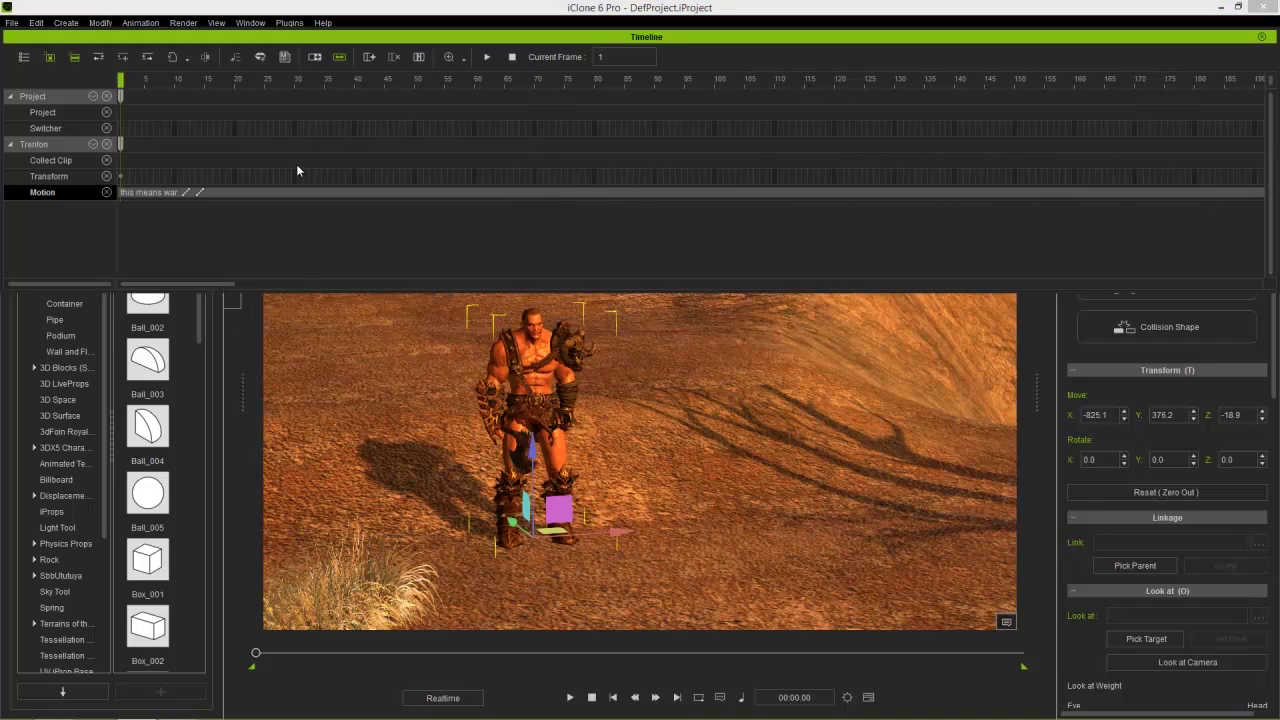
{"action": "left_click_drag", "start_coordinate": [160, 80], "coordinate": [797, 118]}
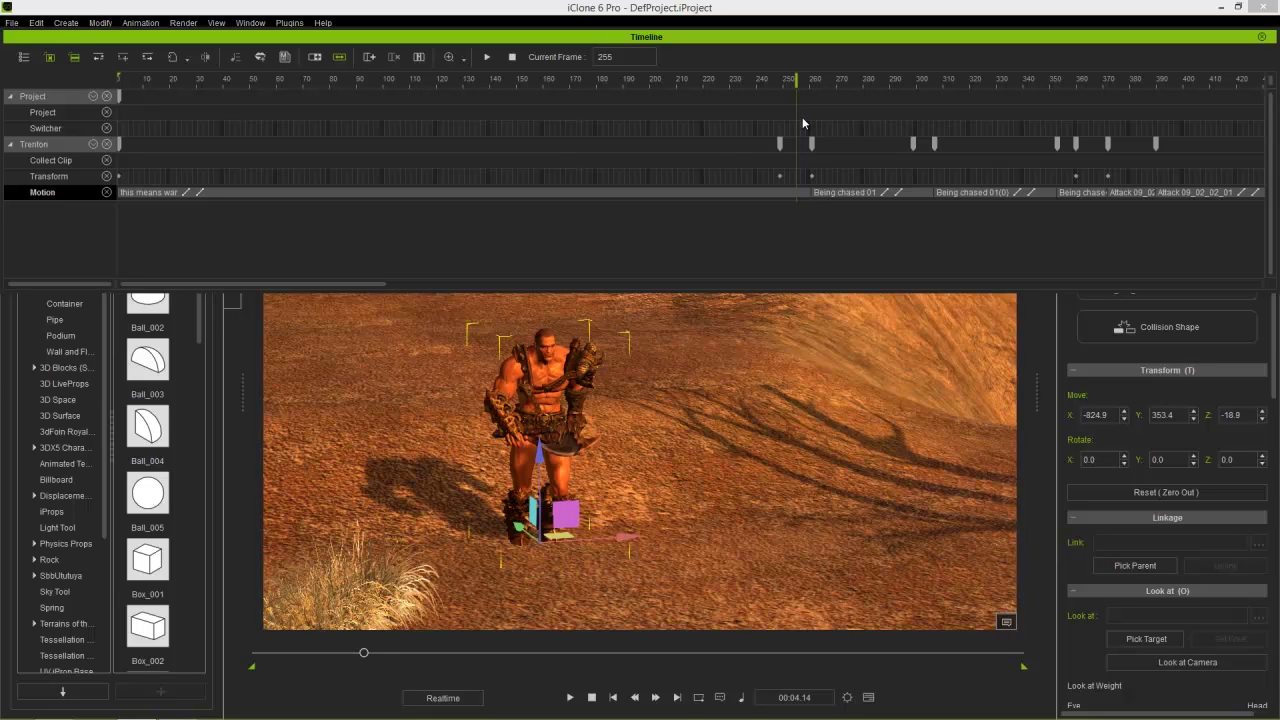
{"action": "left_click", "coordinate": [814, 88]}
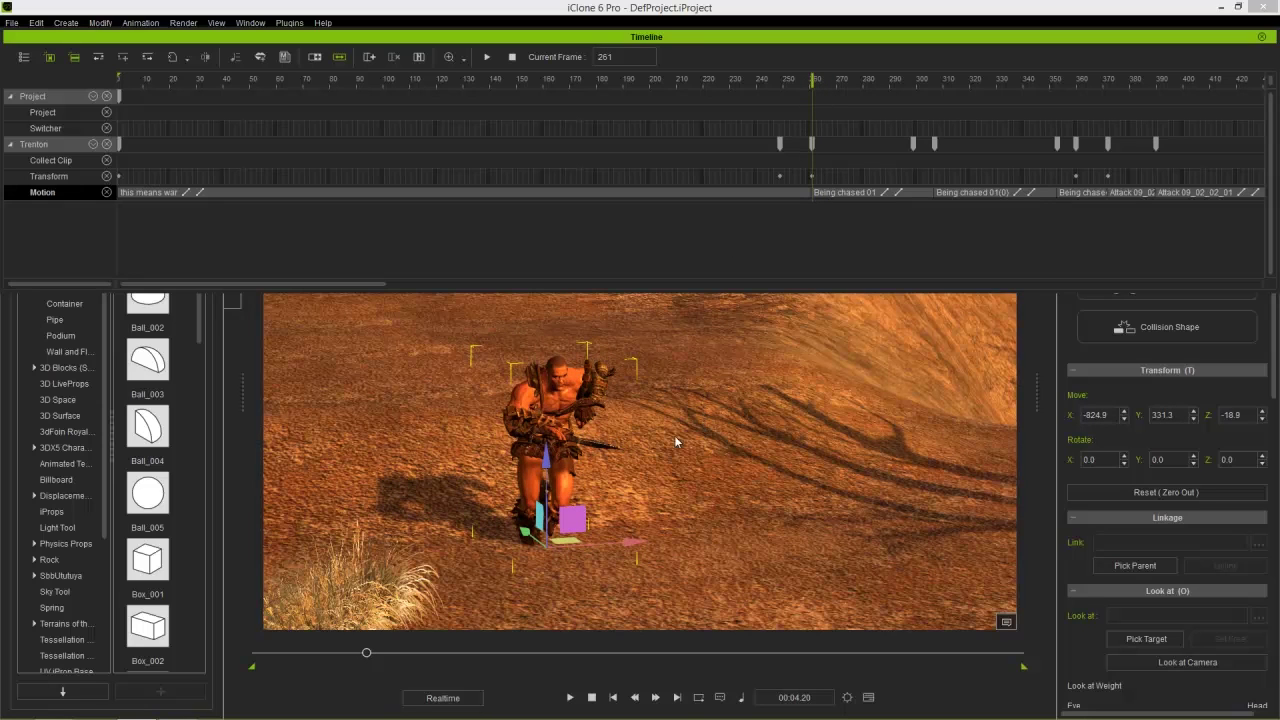
Step: Open the Edit Motion Layer window for Trenton at frame 261 and place it clear of his upper body
{"action": "right_click_drag", "start_coordinate": [617, 442], "coordinate": [750, 483]}
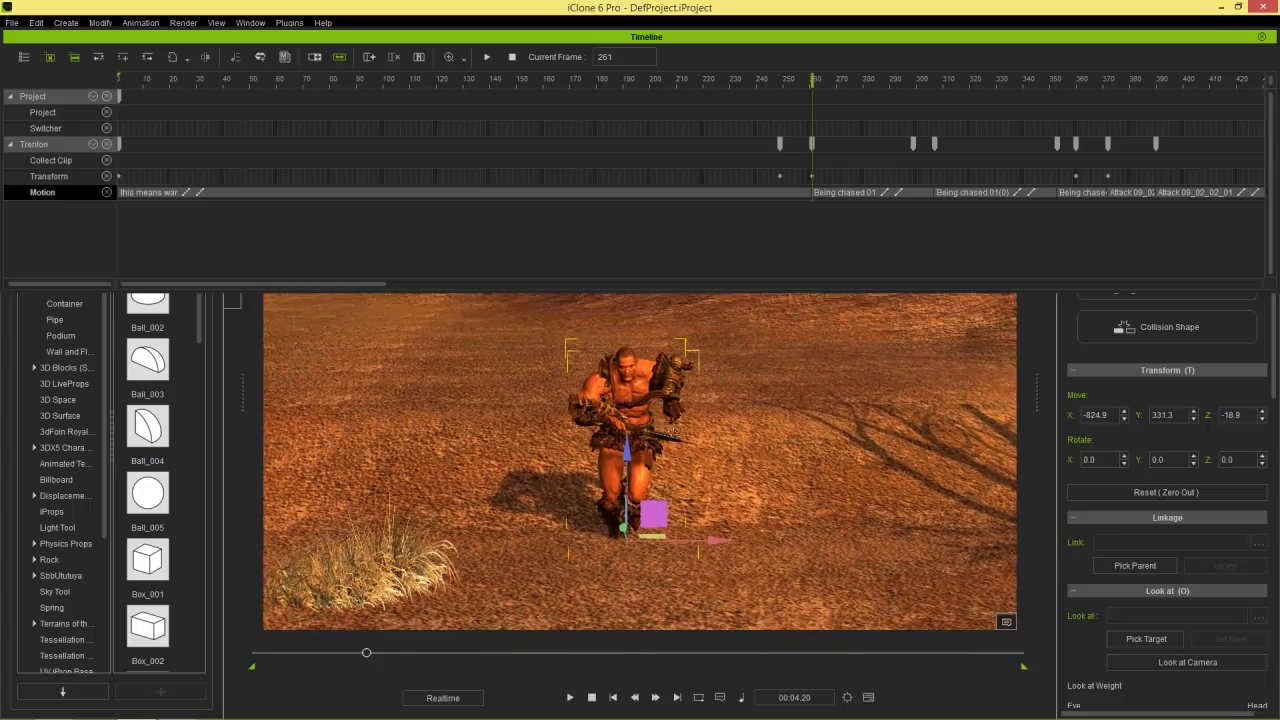
{"action": "scroll", "coordinate": [750, 483], "scroll_direction": "up", "scroll_amount": 5}
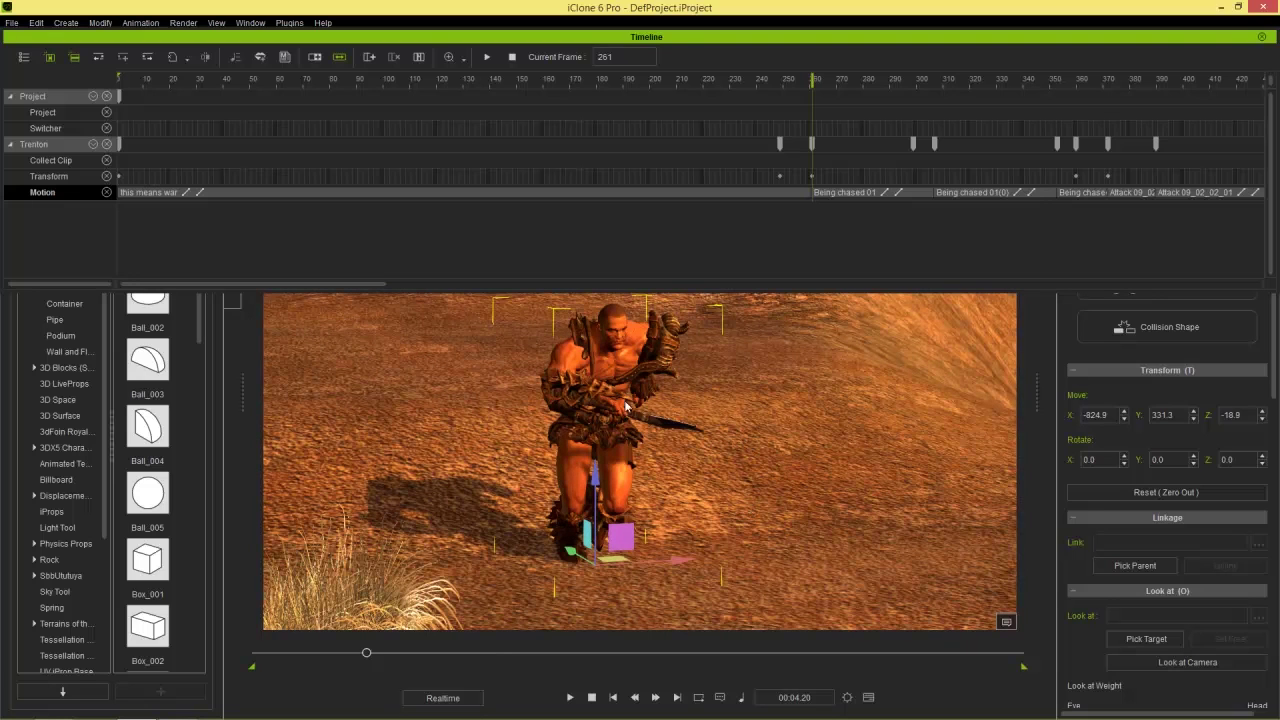
{"action": "double_click", "coordinate": [1048, 38]}
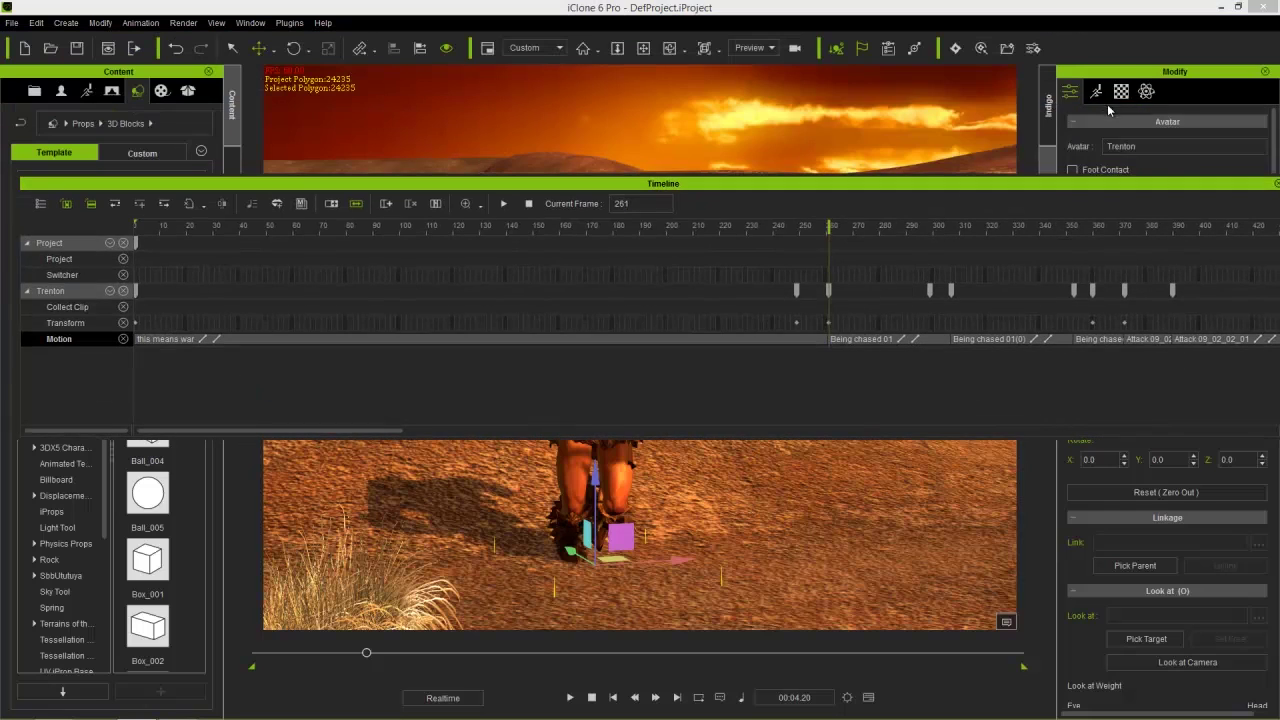
{"action": "left_click_drag", "start_coordinate": [1052, 183], "coordinate": [1052, 10]}
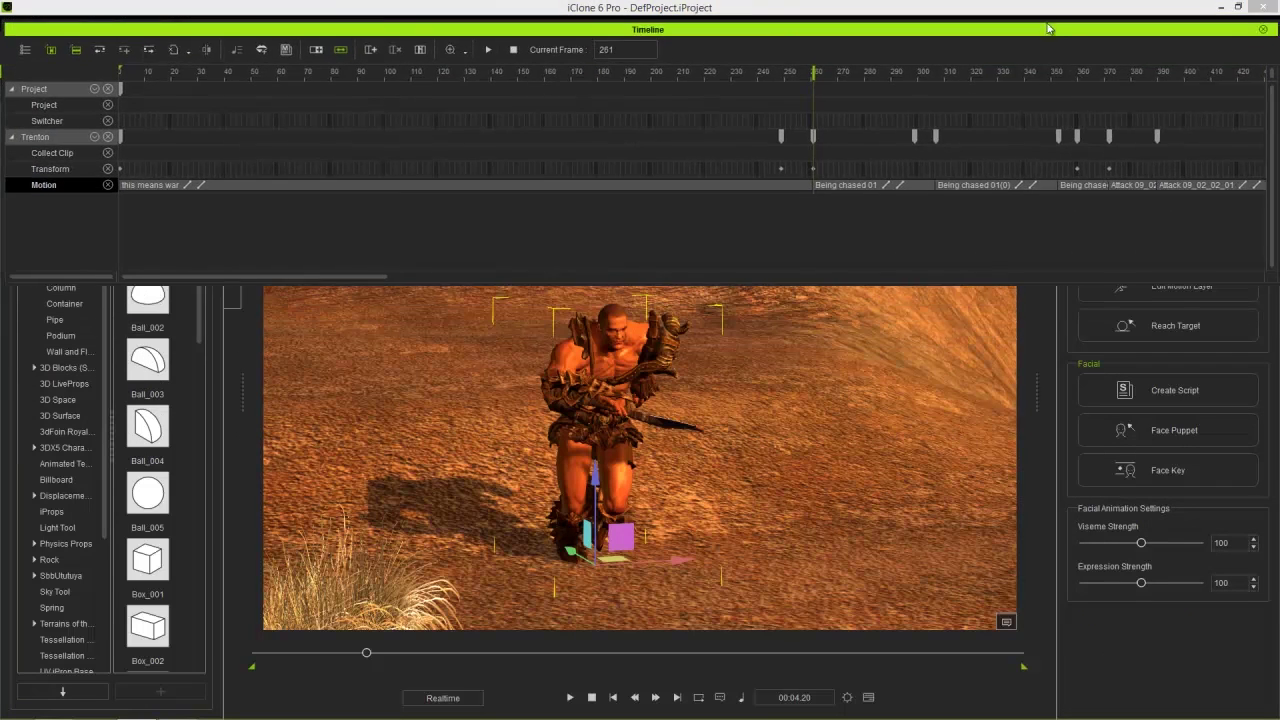
{"action": "left_click", "coordinate": [1185, 286]}
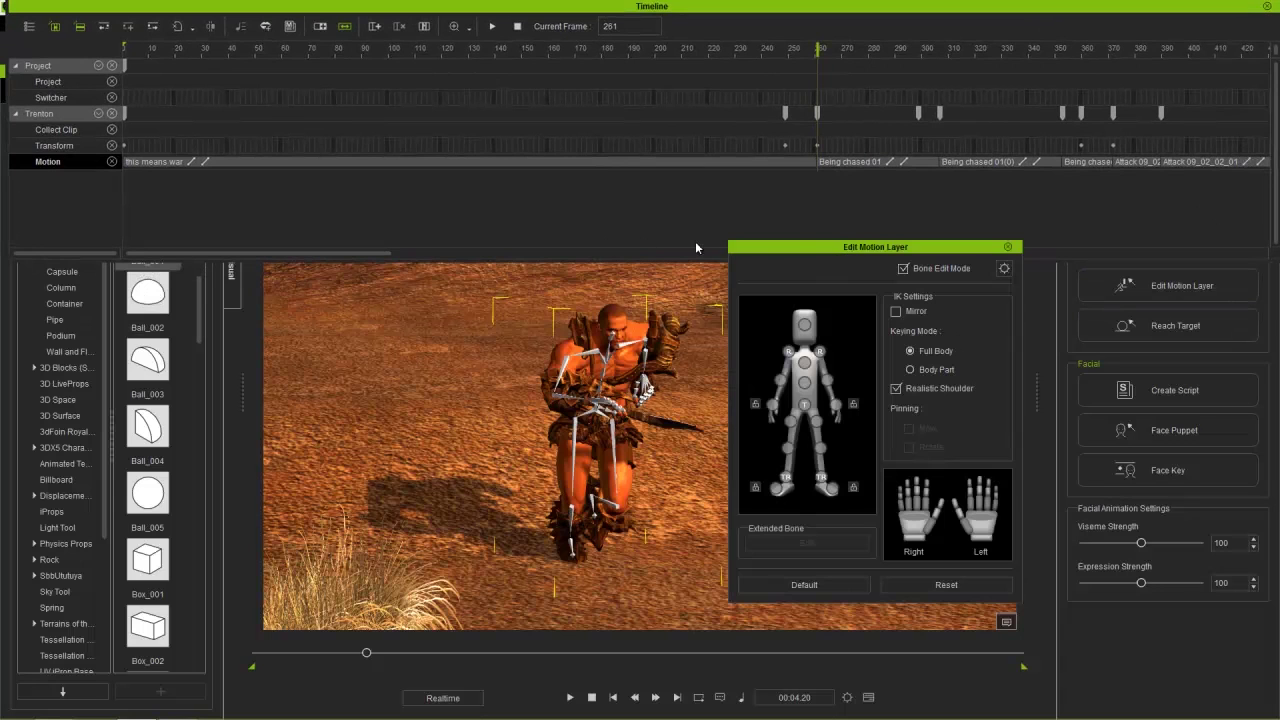
{"action": "left_click_drag", "start_coordinate": [829, 249], "coordinate": [269, 144]}
{"action": "middle_click_drag", "start_coordinate": [630, 478], "coordinate": [768, 470]}
{"action": "scroll", "coordinate": [680, 334], "scroll_direction": "up", "scroll_amount": 5}
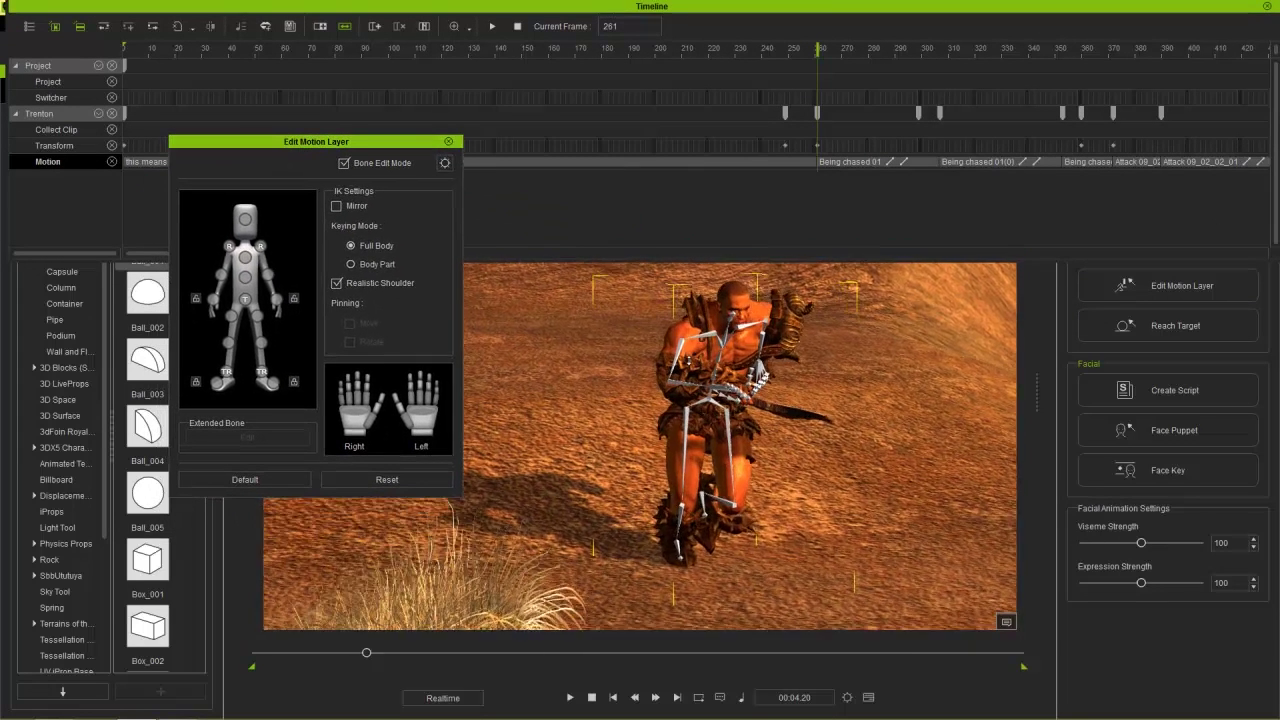
{"action": "right_click_drag", "start_coordinate": [911, 463], "coordinate": [818, 467]}
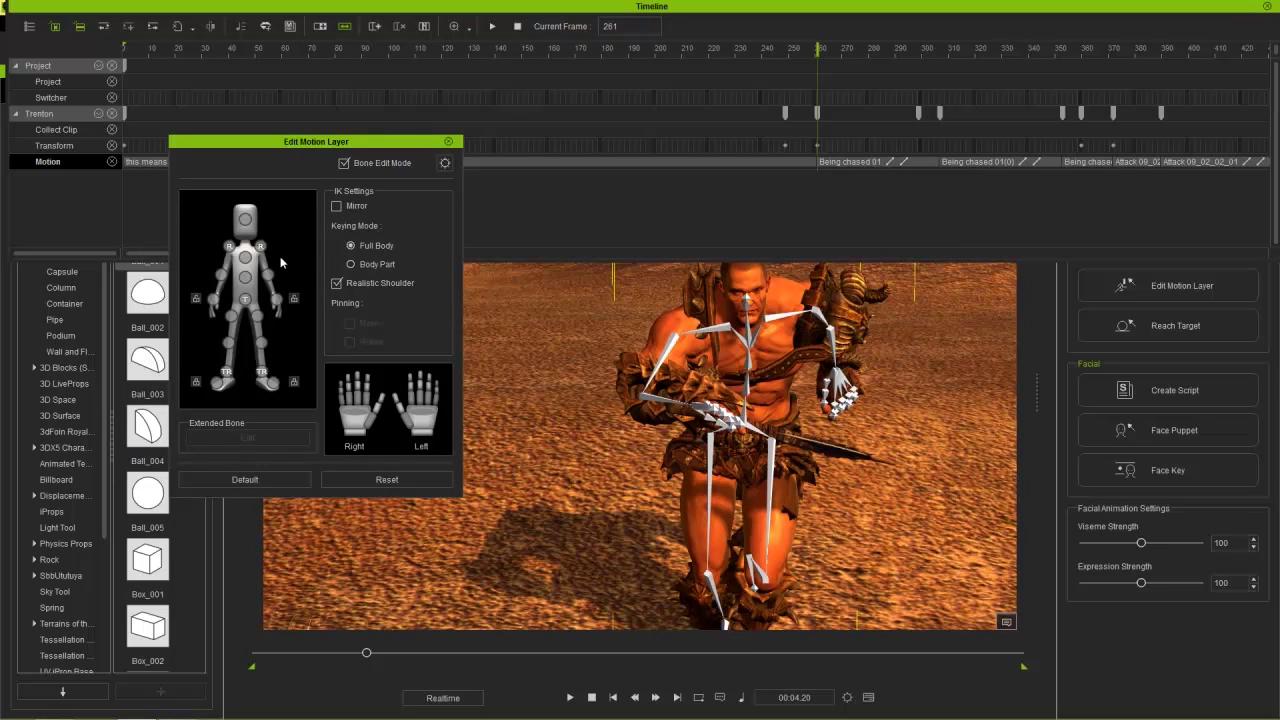
Step: Set the displayed bone size to 1 for all bones and close the bone settings
{"action": "left_click", "coordinate": [445, 163]}
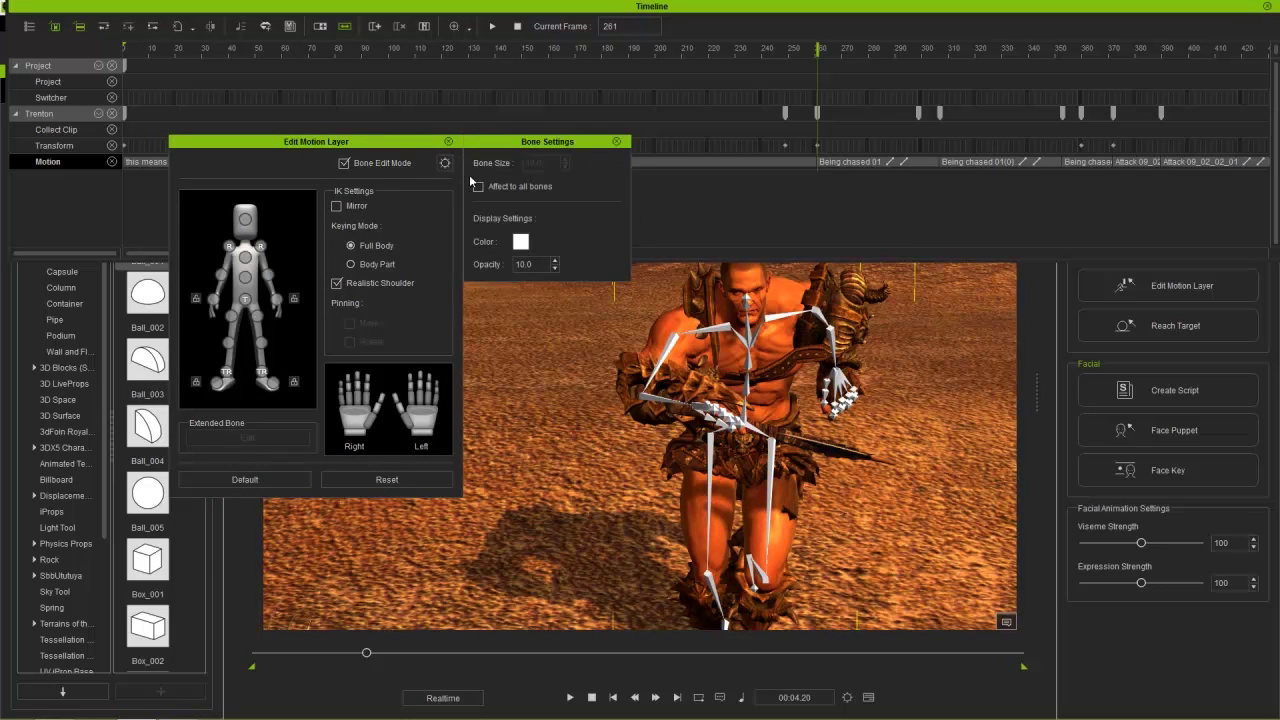
{"action": "left_click", "coordinate": [479, 187]}
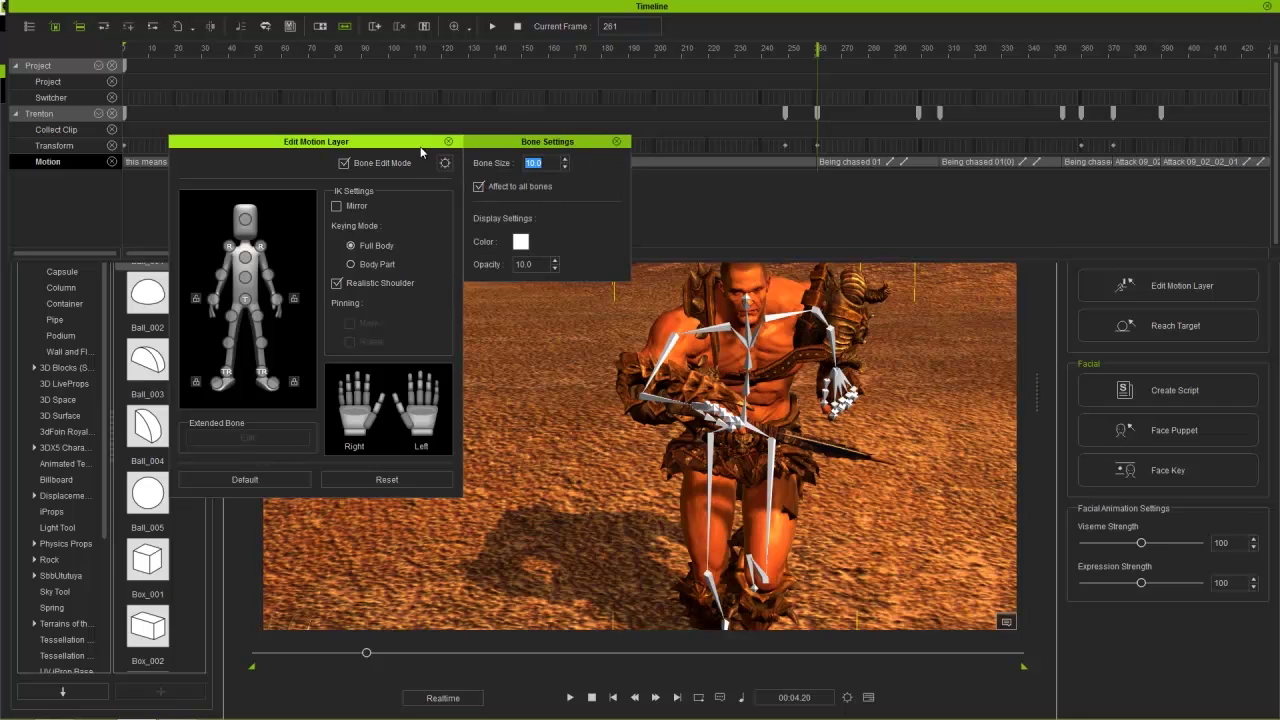
{"action": "type", "text": "1"}
{"action": "key", "text": "Return"}
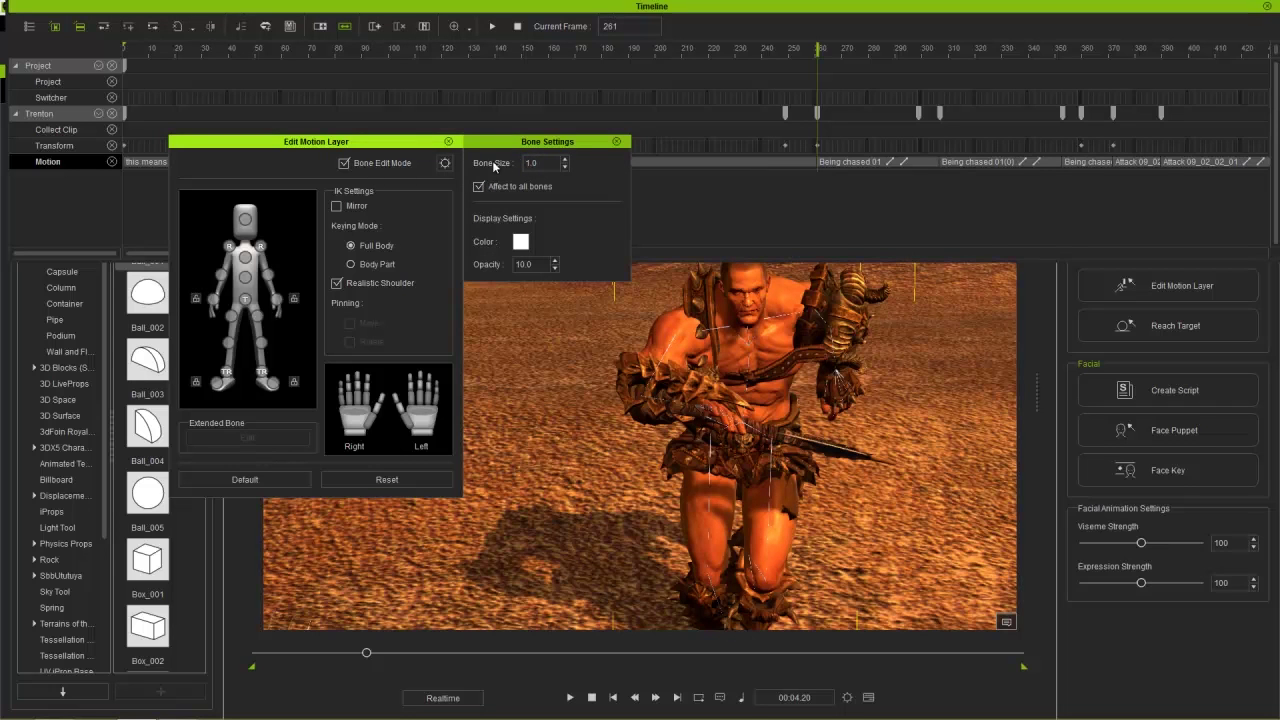
{"action": "left_click", "coordinate": [445, 163]}
Step: Rotate Trenton's right forearm and right hand at frame 261 to repose the arm holding the axe
{"action": "right_click_drag", "start_coordinate": [653, 466], "coordinate": [649, 393]}
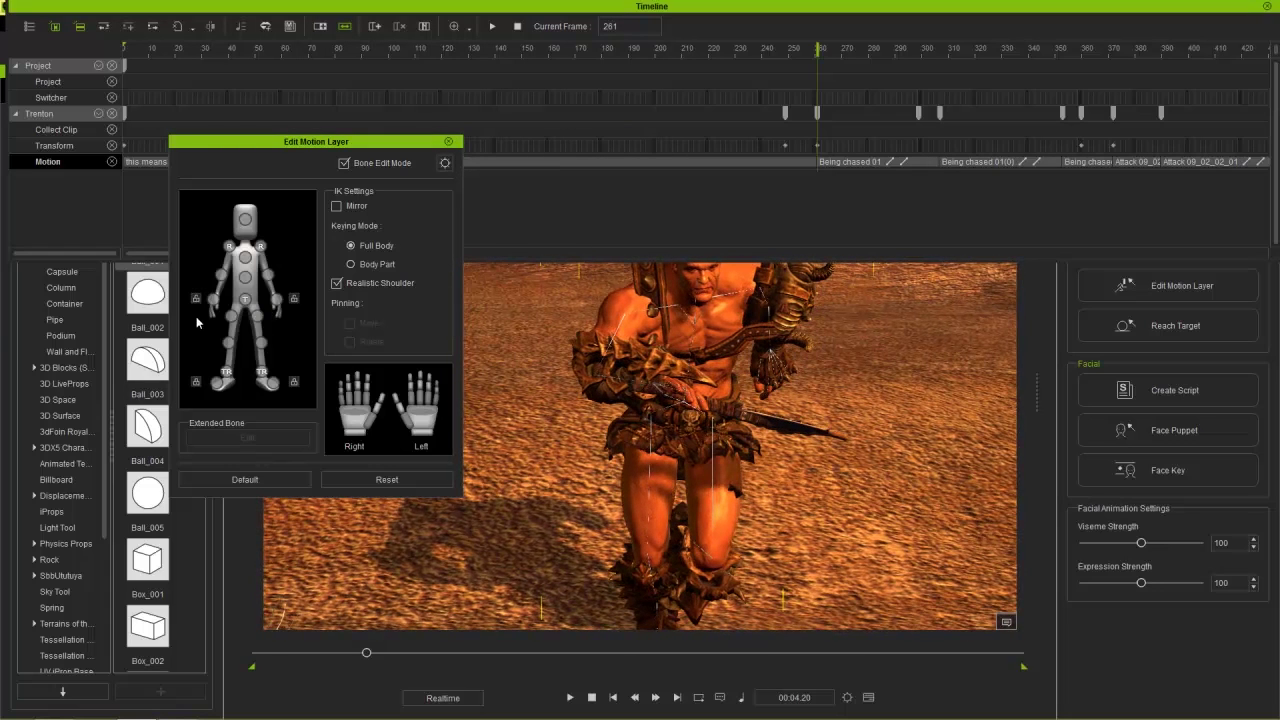
{"action": "left_click", "coordinate": [220, 277]}
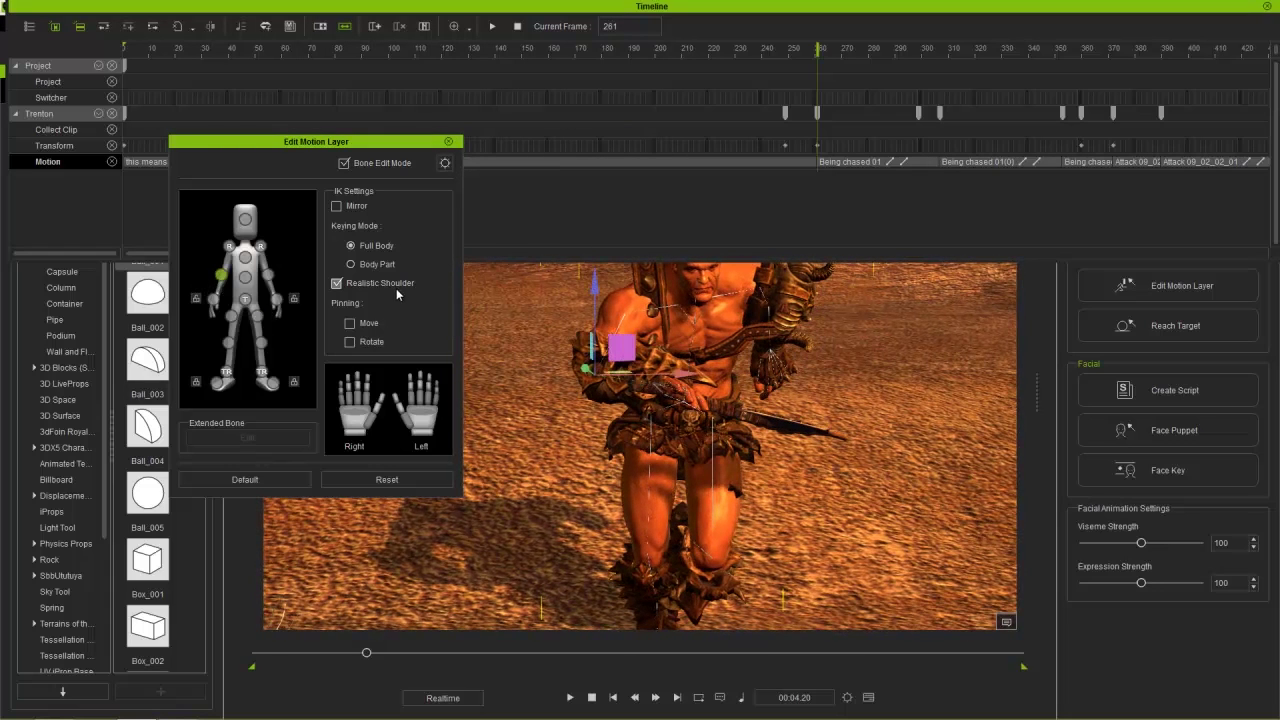
{"action": "key", "text": "e"}
{"action": "left_click_drag", "start_coordinate": [540, 340], "coordinate": [625, 375]}
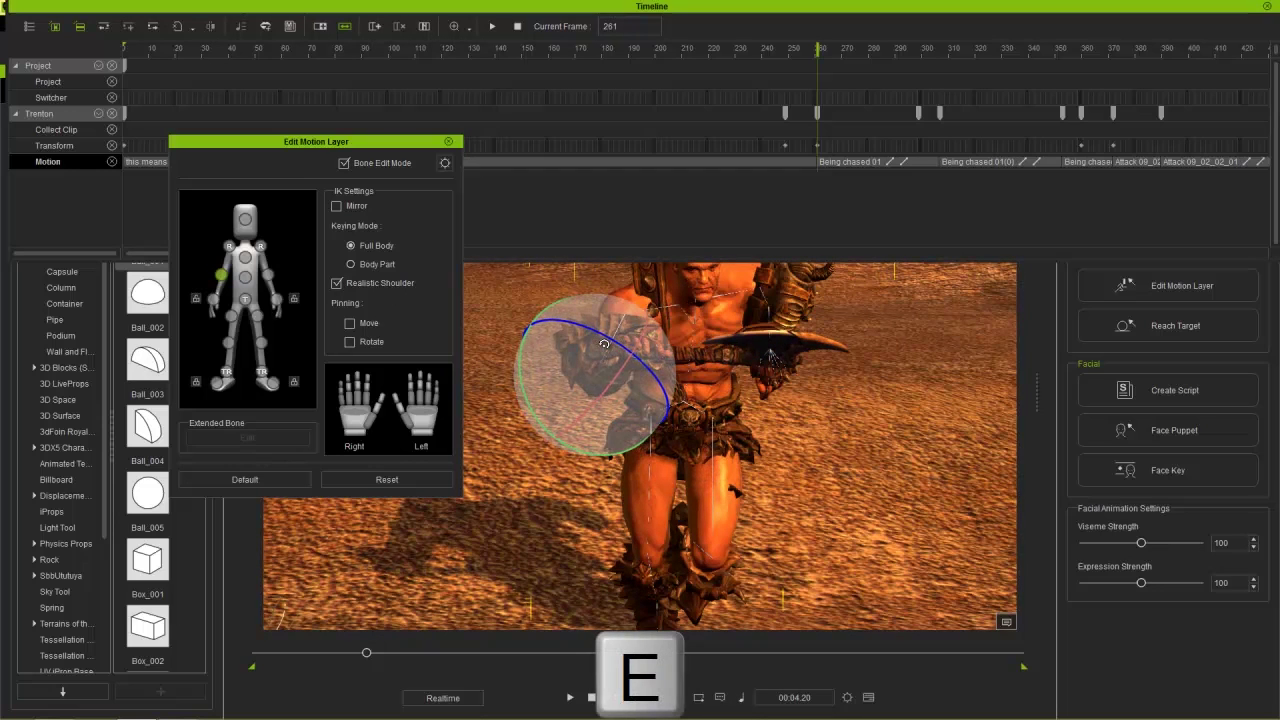
{"action": "left_click", "coordinate": [213, 299]}
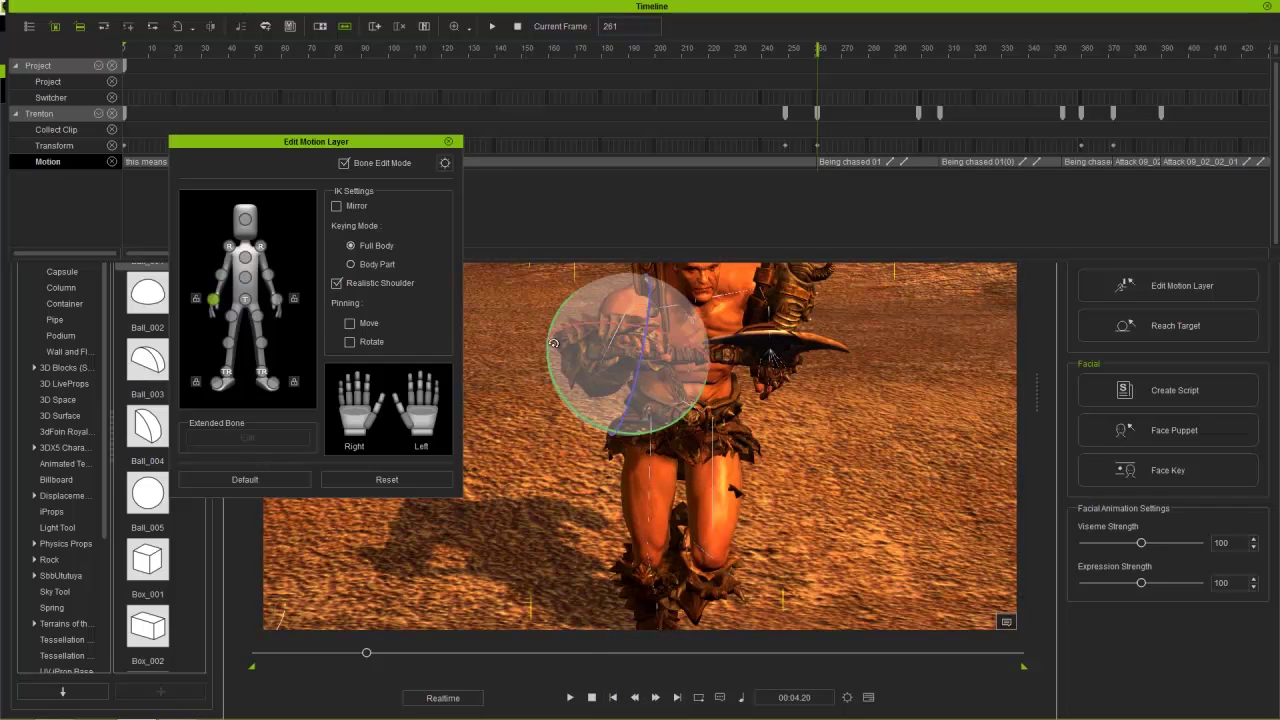
{"action": "left_click_drag", "start_coordinate": [542, 367], "coordinate": [549, 418]}
{"action": "right_click_drag", "start_coordinate": [696, 330], "coordinate": [770, 294]}
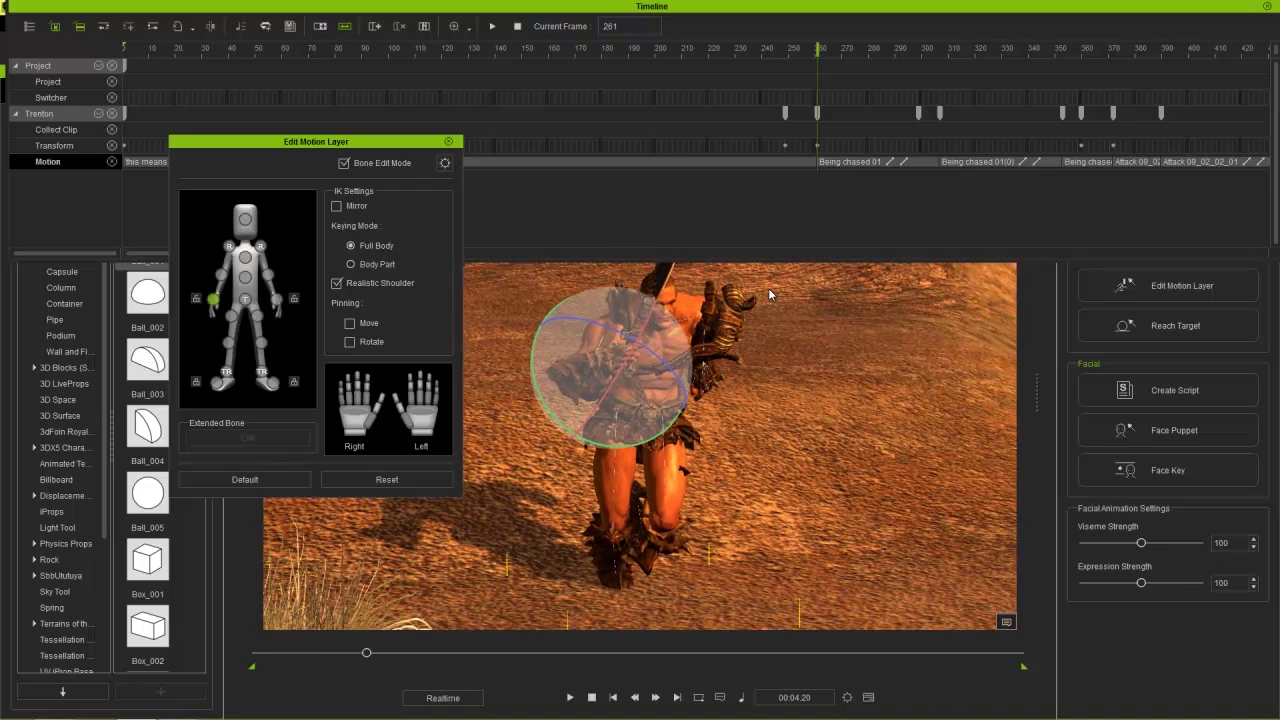
Step: Go back to frame 191 and show Trenton's Motion Layer track in the timeline
{"action": "left_click_drag", "start_coordinate": [800, 58], "coordinate": [632, 70]}
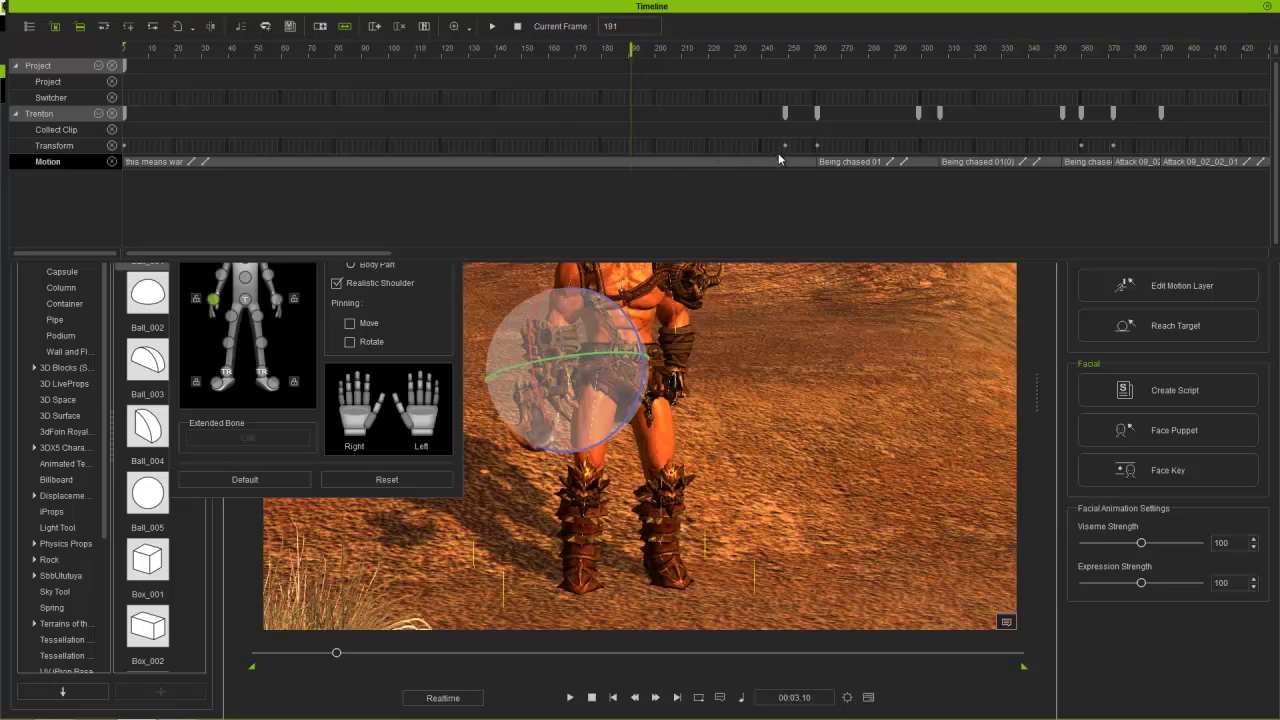
{"action": "left_click", "coordinate": [98, 114]}
{"action": "left_click", "coordinate": [106, 209]}
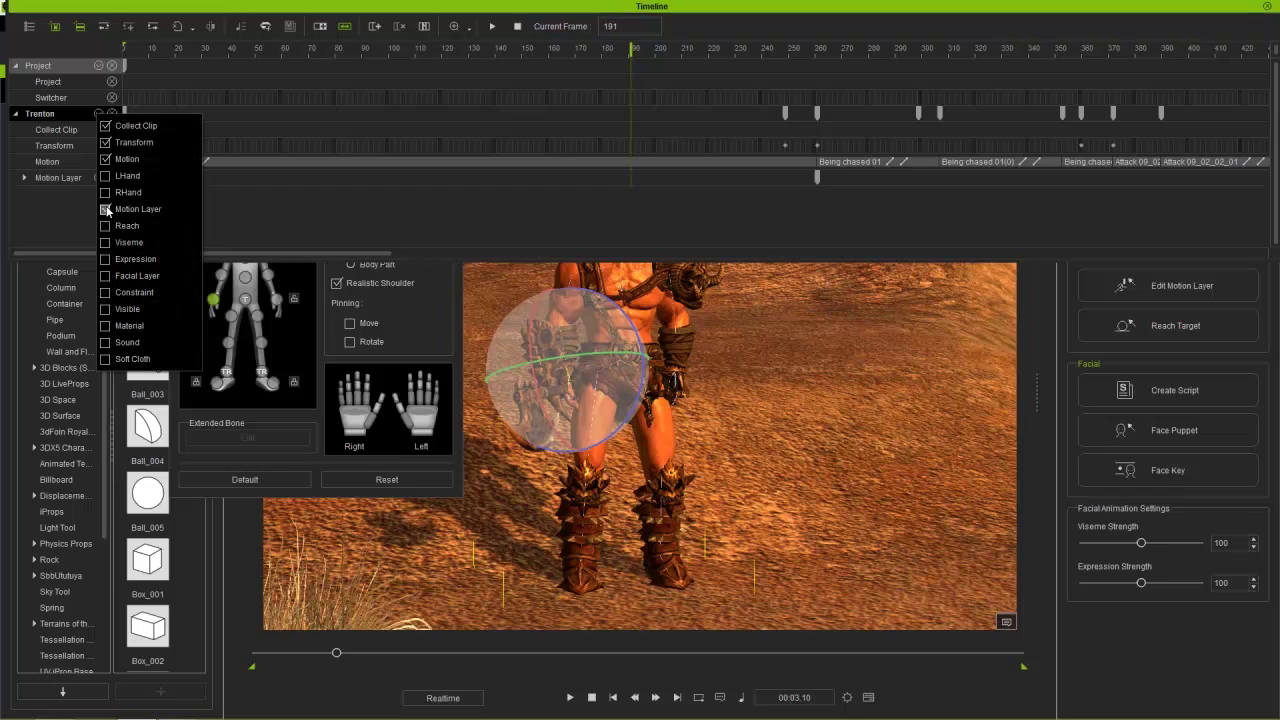
Step: Move the first-frame key on Trenton's Motion Layer track to about frame 248, shortly before the run transition
{"action": "left_click", "coordinate": [199, 49]}
{"action": "left_click", "coordinate": [25, 178]}
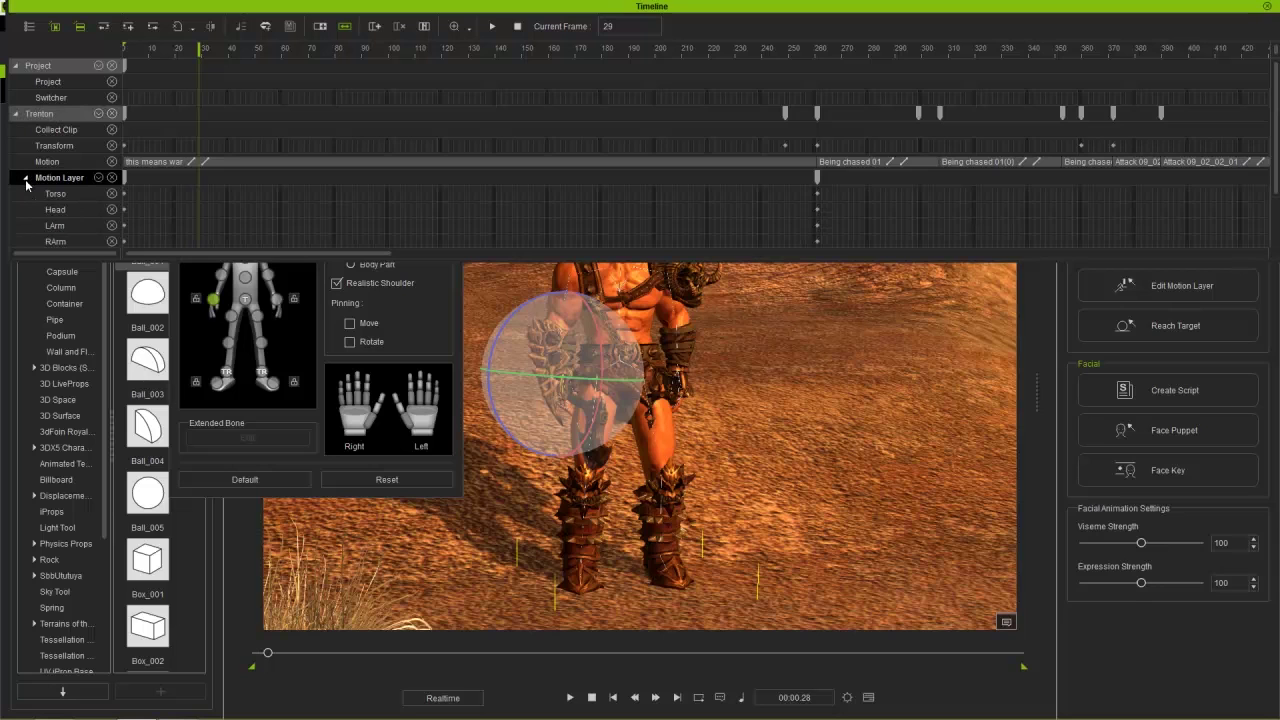
{"action": "left_click", "coordinate": [25, 178]}
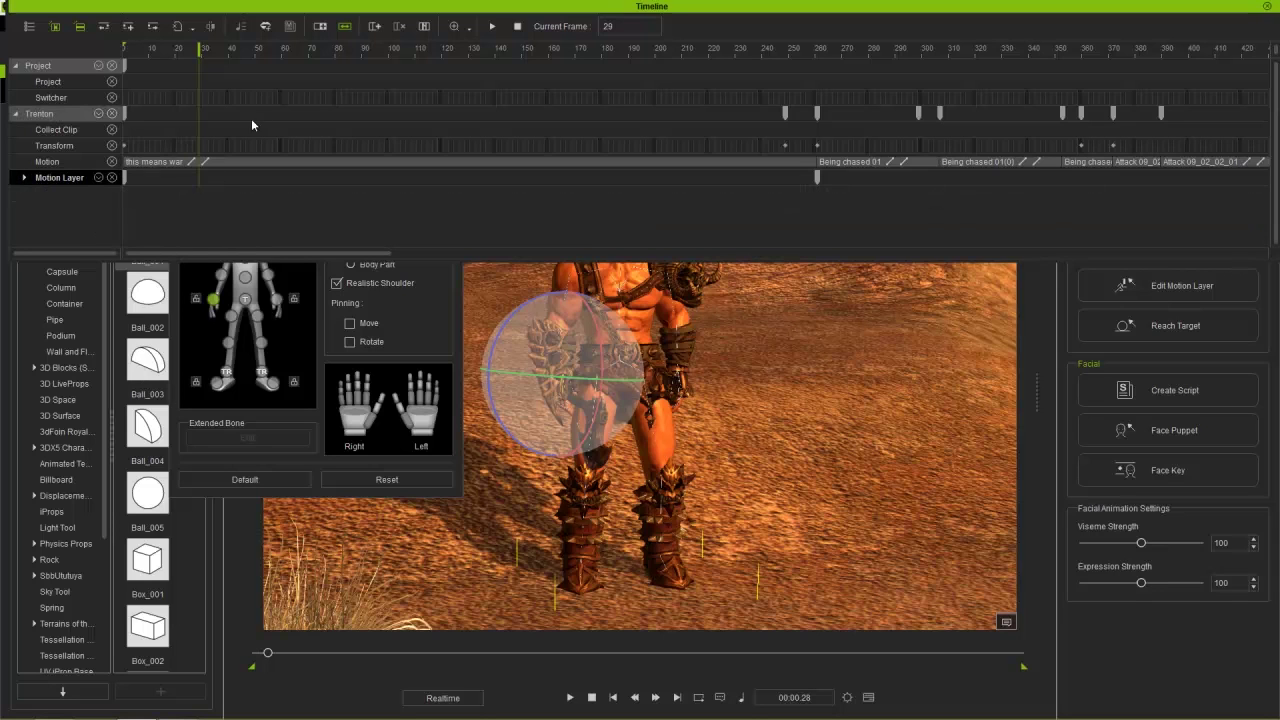
{"action": "left_click_drag", "start_coordinate": [280, 57], "coordinate": [799, 57]}
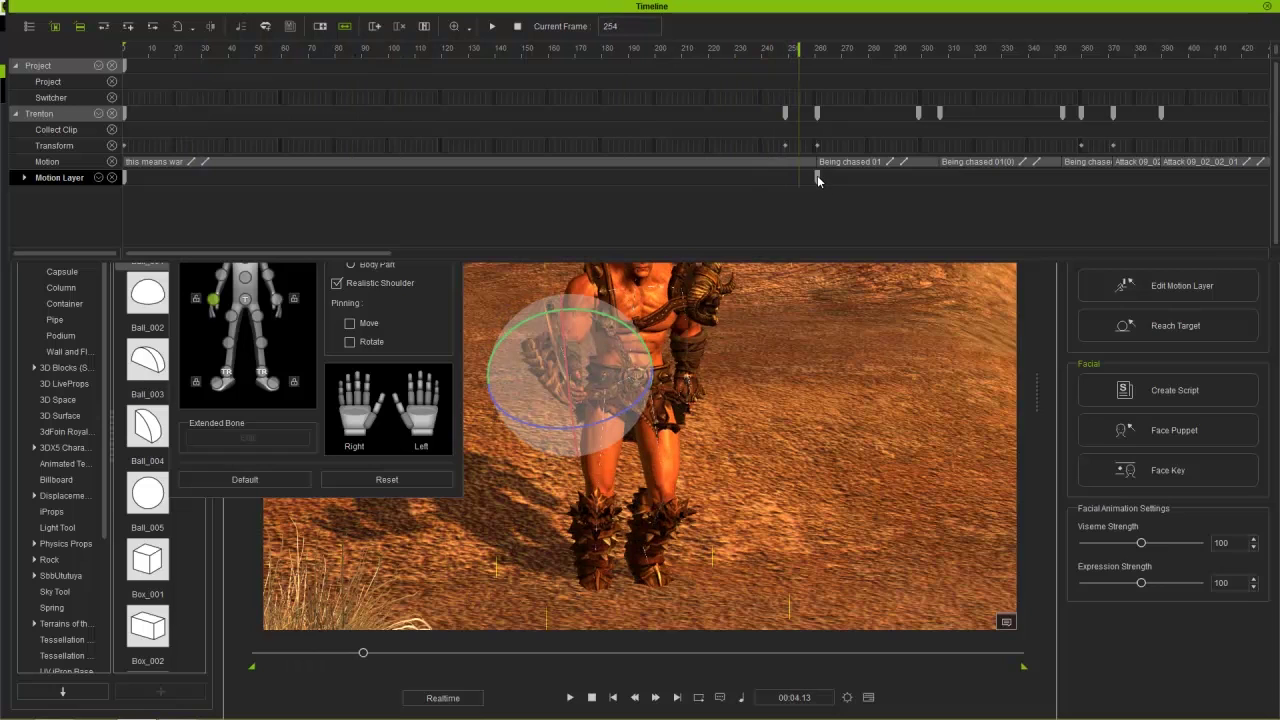
{"action": "left_click", "coordinate": [817, 177]}
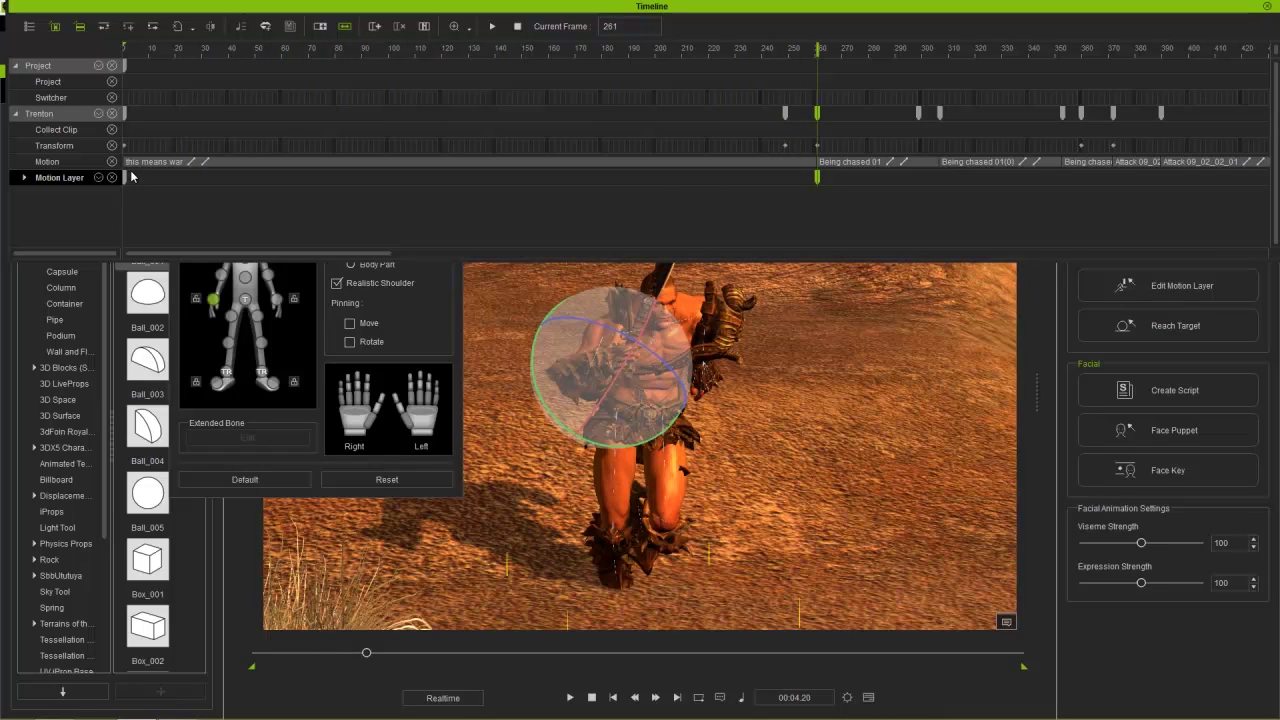
{"action": "left_click_drag", "start_coordinate": [124, 177], "coordinate": [778, 175]}
{"action": "left_click", "coordinate": [783, 176]}
Step: Scrub from the run transition through frame 345 and examine how Trenton's axe arm behaves during the run
{"action": "left_click_drag", "start_coordinate": [470, 55], "coordinate": [821, 50]}
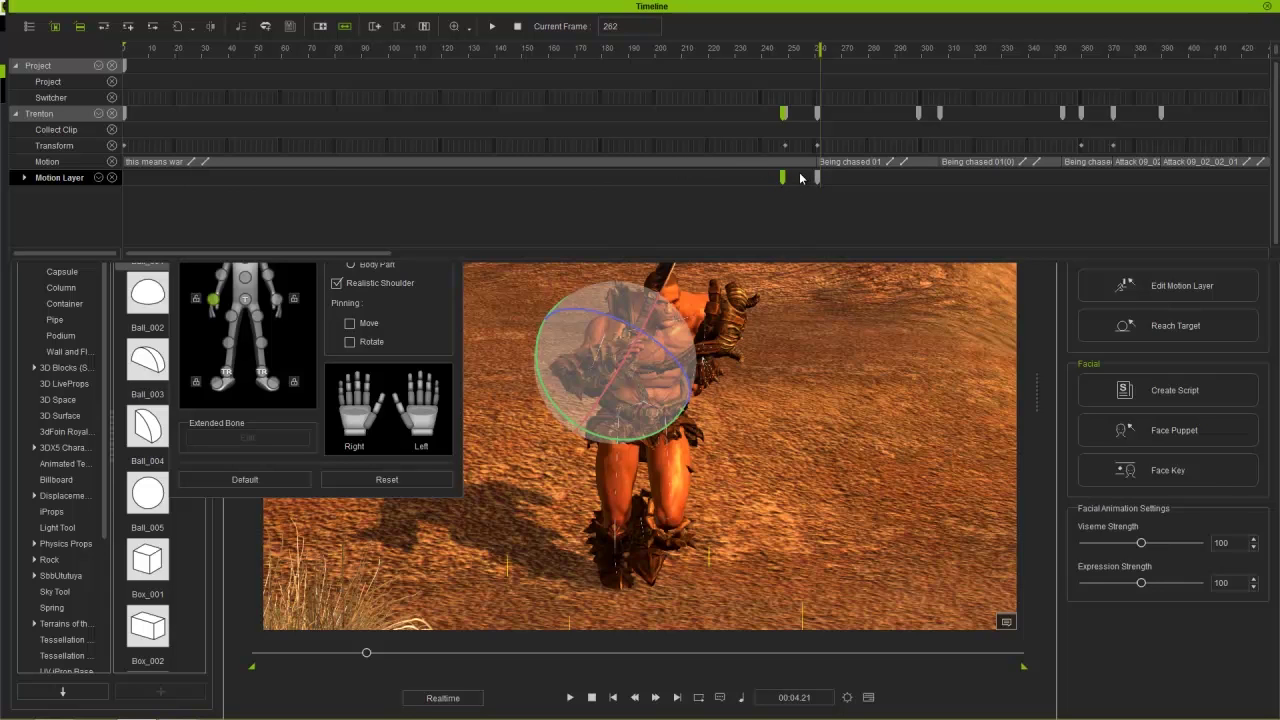
{"action": "left_click_drag", "start_coordinate": [814, 60], "coordinate": [932, 65]}
{"action": "right_click_drag", "start_coordinate": [918, 481], "coordinate": [718, 444]}
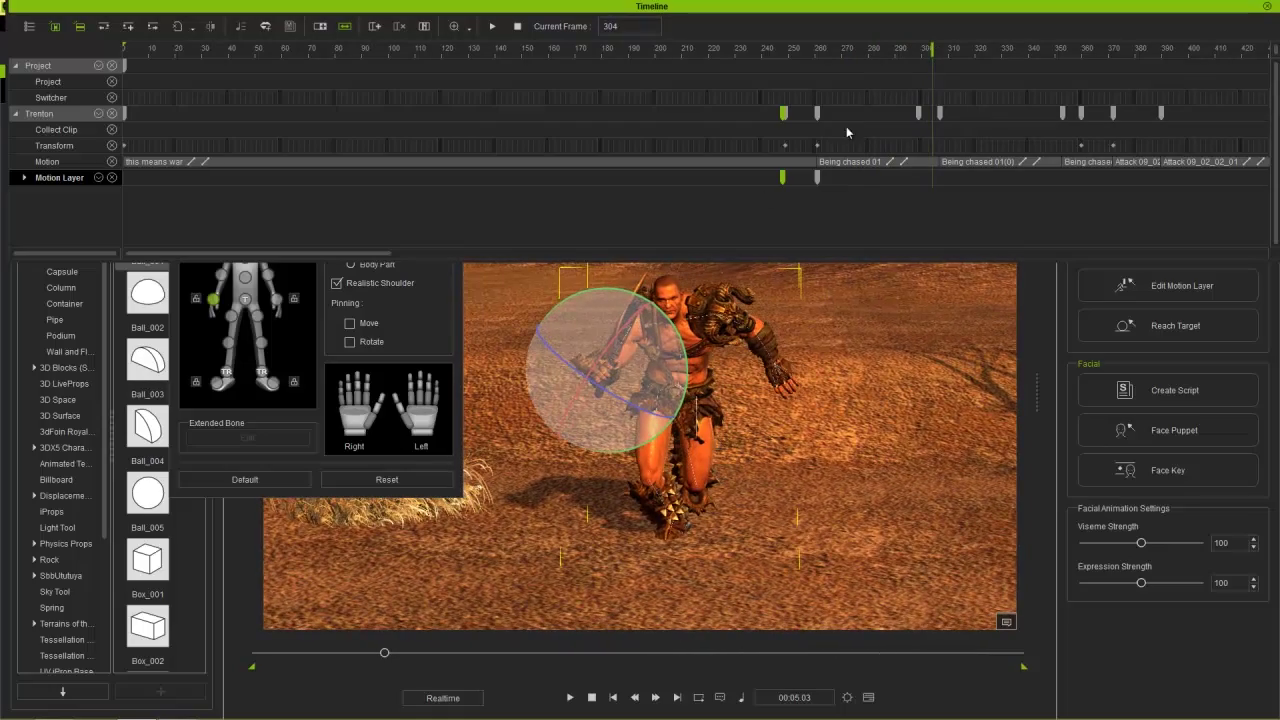
{"action": "left_click_drag", "start_coordinate": [895, 62], "coordinate": [1013, 150]}
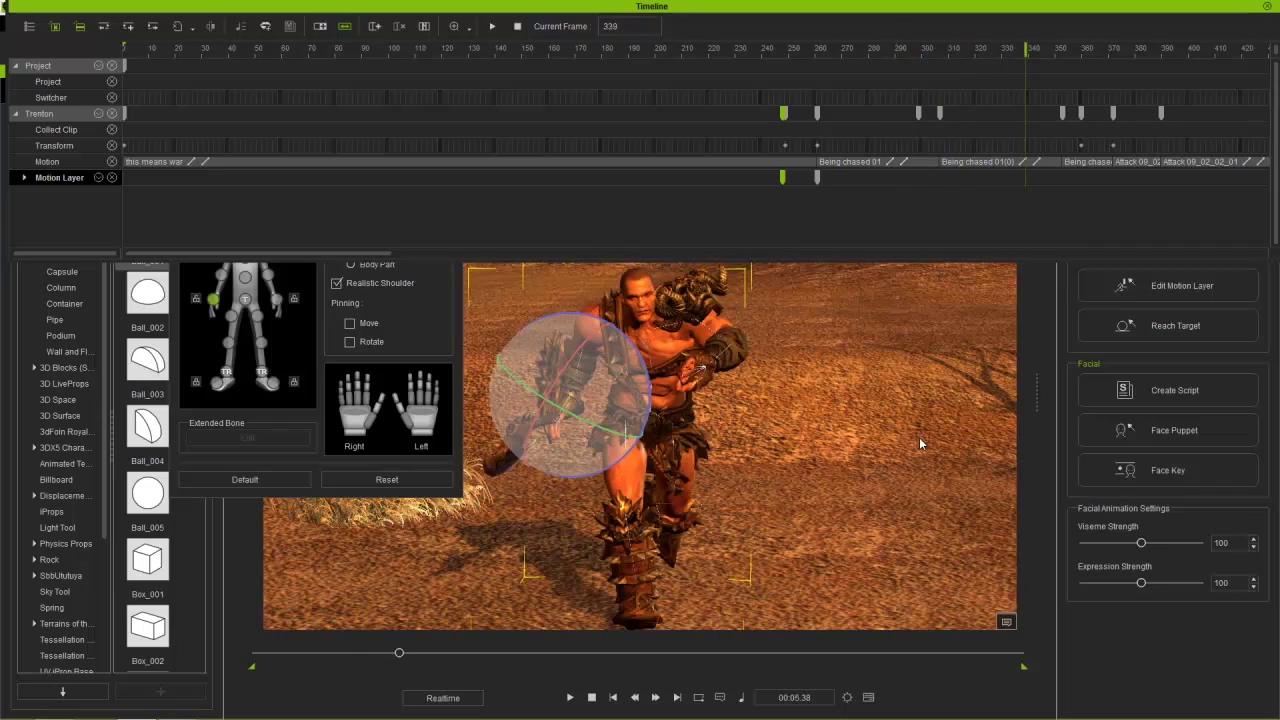
{"action": "middle_click_drag", "start_coordinate": [935, 406], "coordinate": [769, 376]}
{"action": "scroll", "coordinate": [846, 460], "scroll_direction": "down", "scroll_amount": 4}
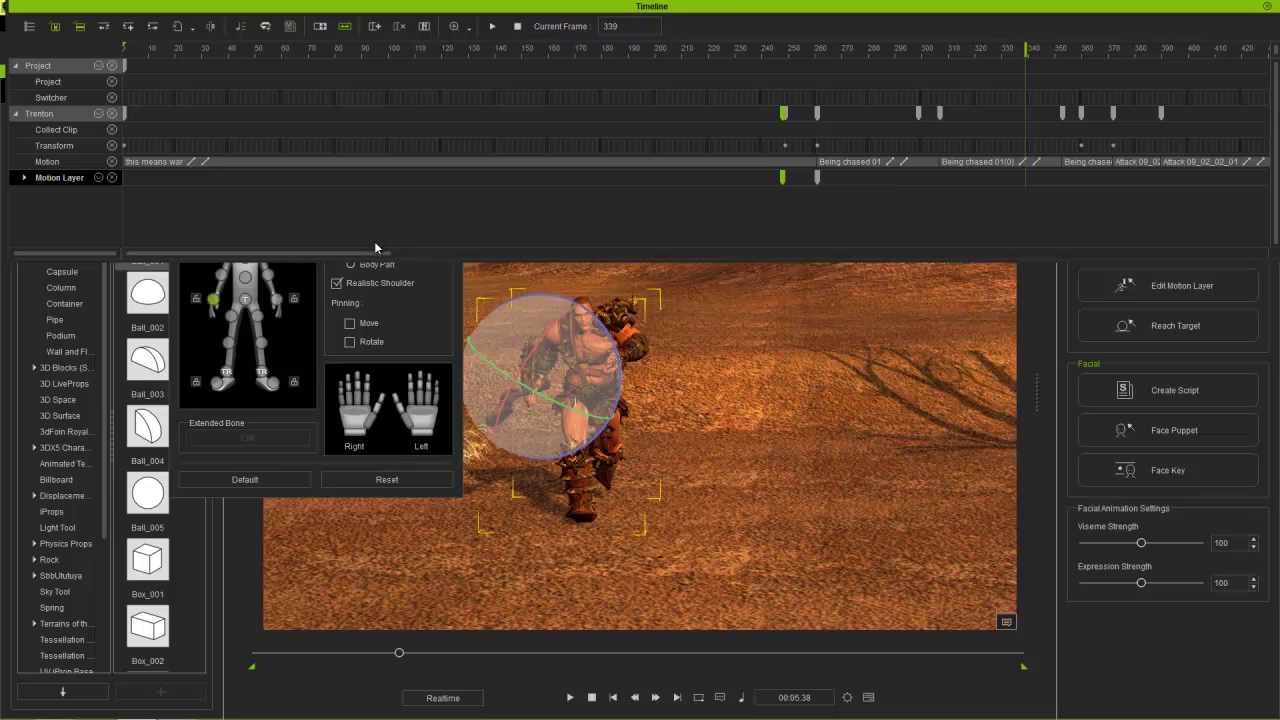
{"action": "left_click_drag", "start_coordinate": [376, 251], "coordinate": [530, 251]}
{"action": "mouse_move", "coordinate": [435, 49]}
{"action": "left_mouse_down"}
{"action": "mouse_move", "coordinate": [524, 47]}
{"action": "mouse_move", "coordinate": [455, 47]}
{"action": "left_mouse_up"}
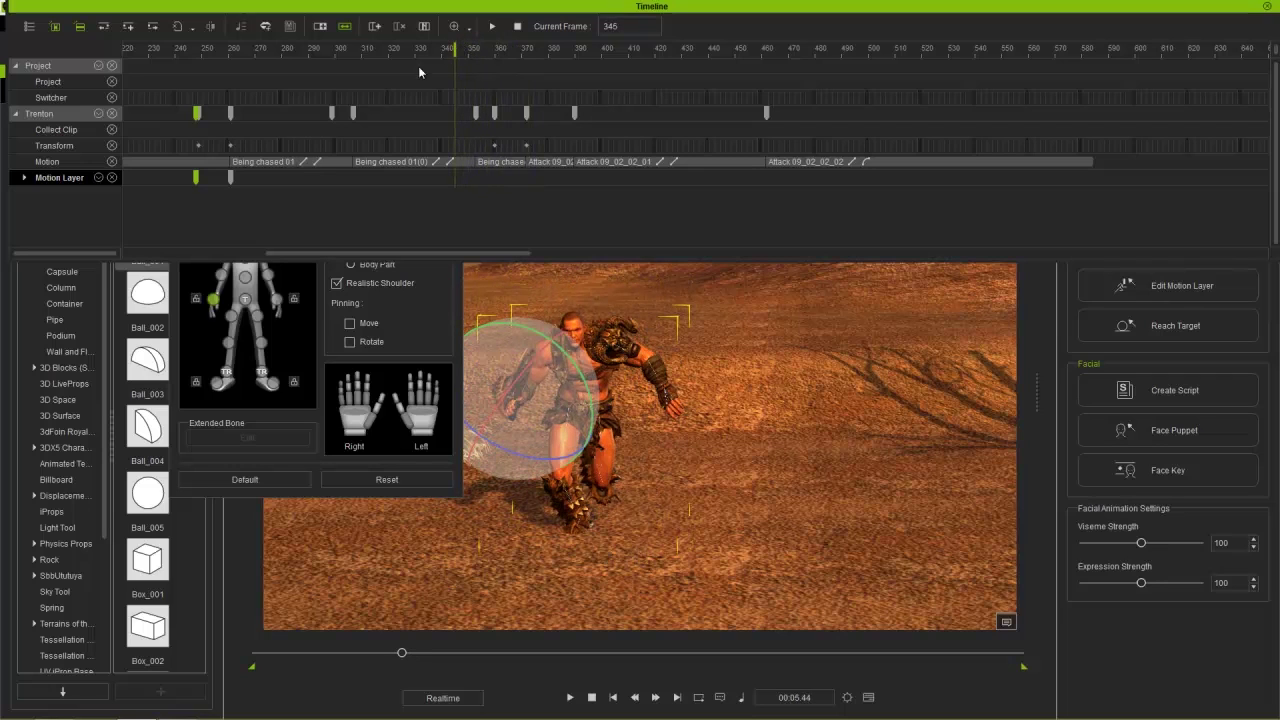
Step: Copy the Motion Layer key at frame 261 and paste it at frame 345
{"action": "left_click", "coordinate": [231, 177]}
{"action": "right_click", "coordinate": [232, 178]}
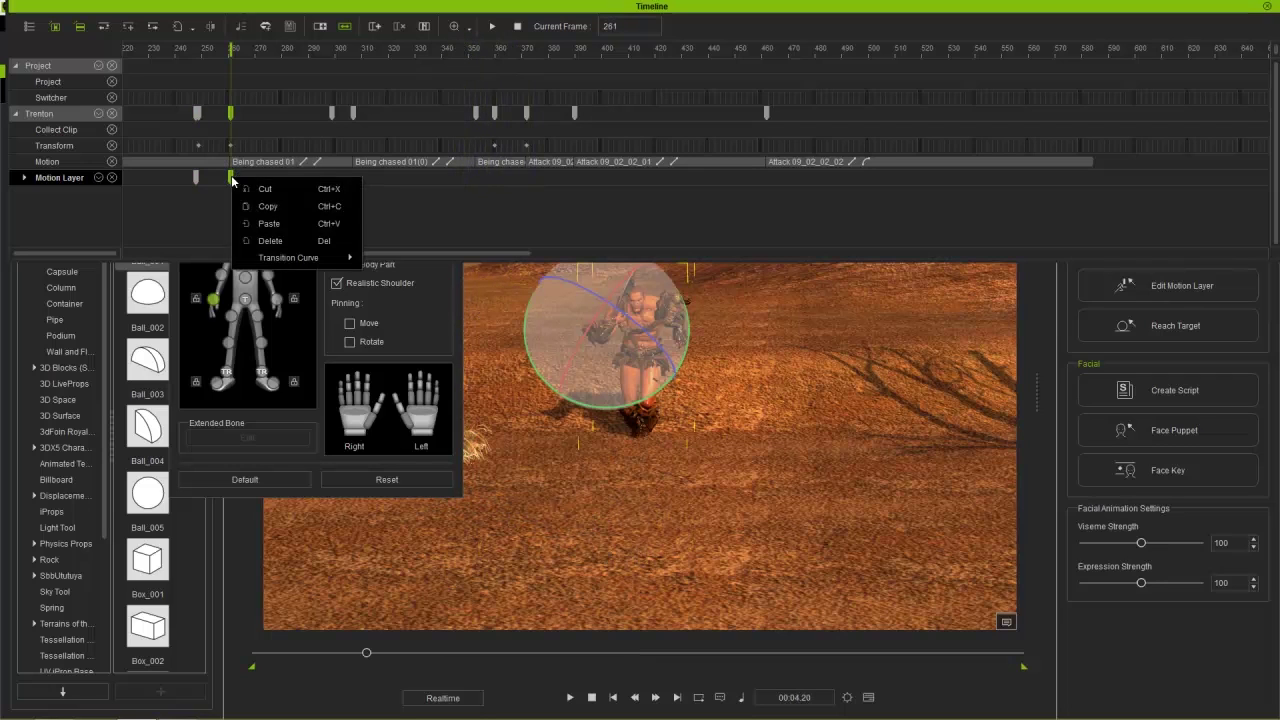
{"action": "left_click", "coordinate": [266, 206]}
{"action": "left_click_drag", "start_coordinate": [336, 48], "coordinate": [462, 112]}
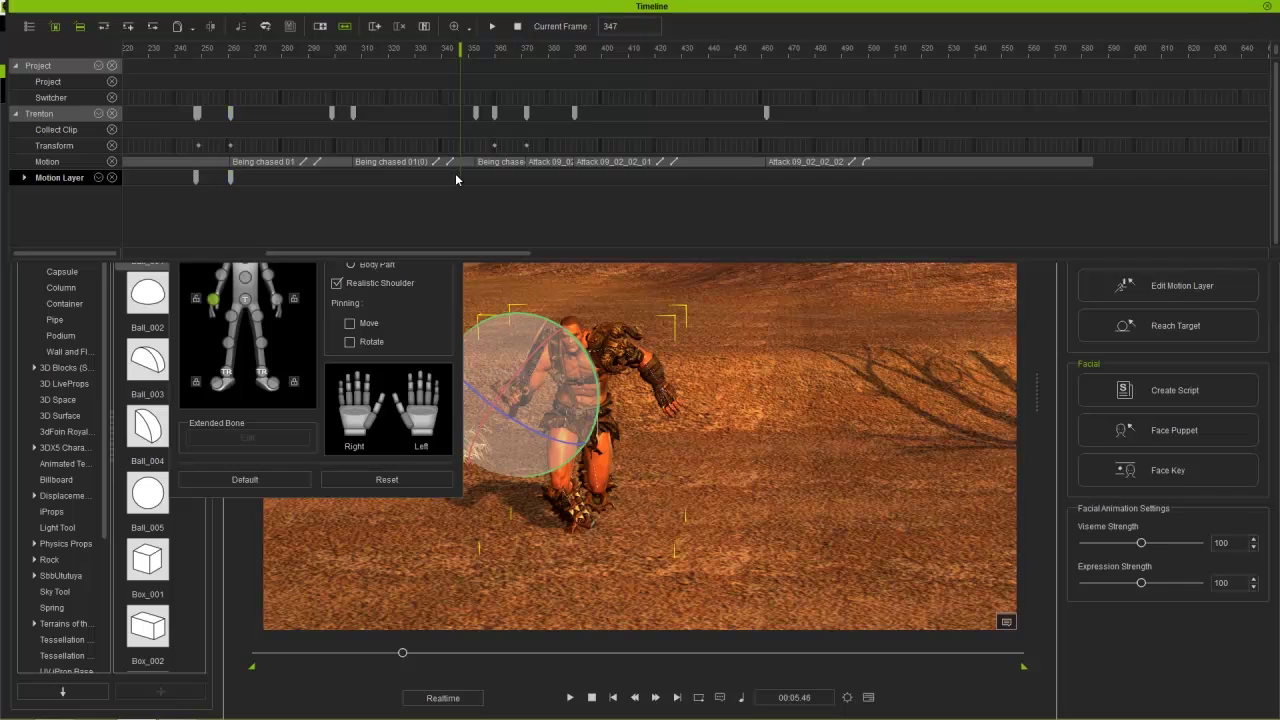
{"action": "right_click", "coordinate": [456, 179]}
{"action": "left_click", "coordinate": [494, 222]}
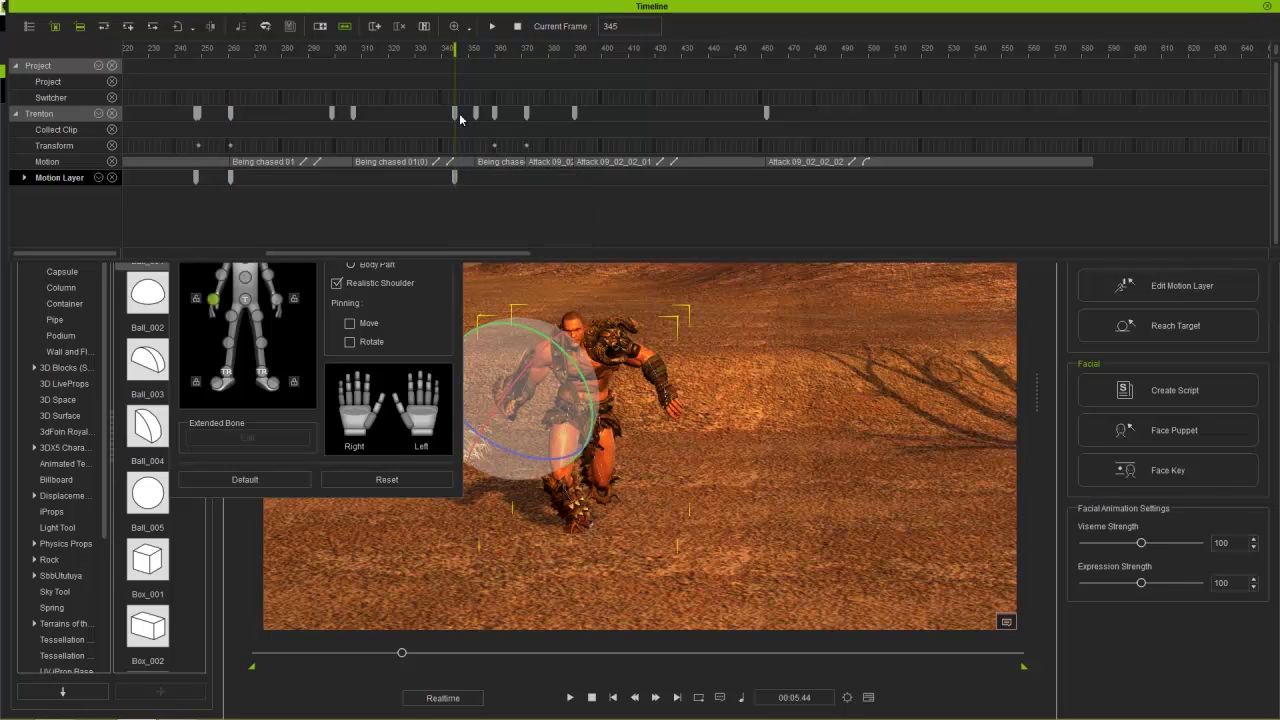
Step: Reset Trenton's motion layer pose at frame 356 and scrub through the attack up to frame 485
{"action": "left_click_drag", "start_coordinate": [453, 52], "coordinate": [485, 65]}
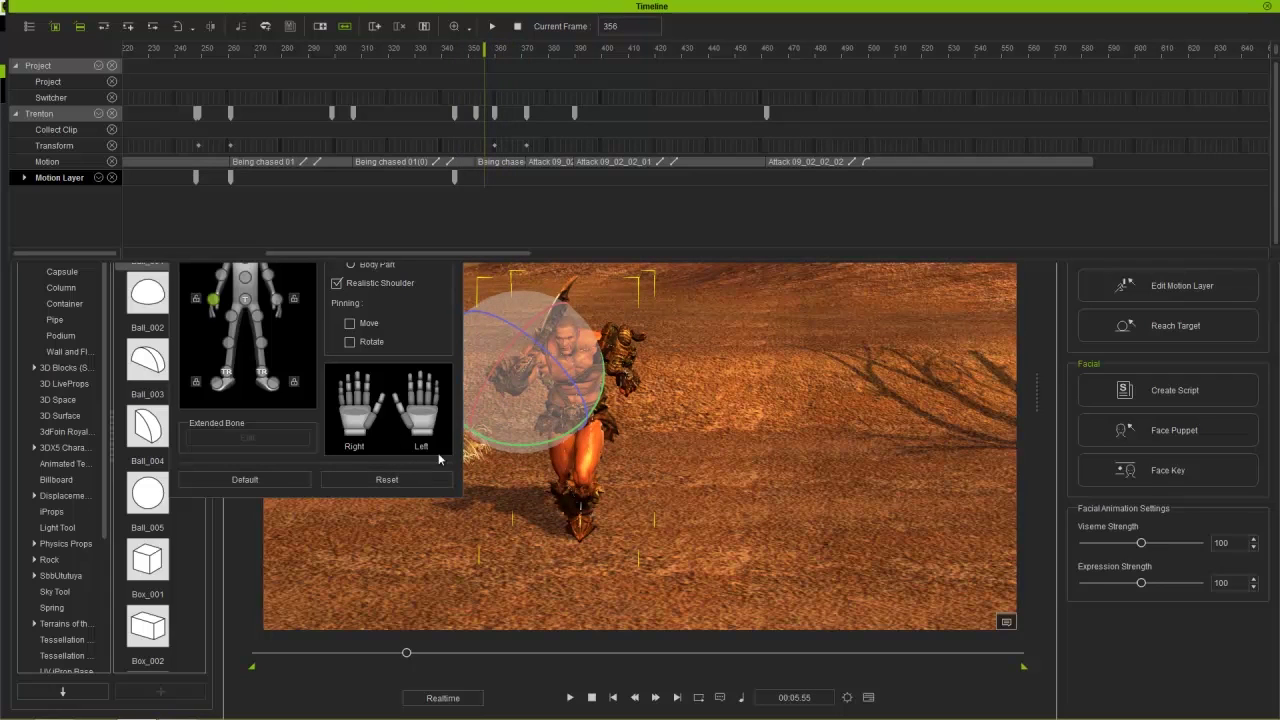
{"action": "left_click", "coordinate": [417, 484]}
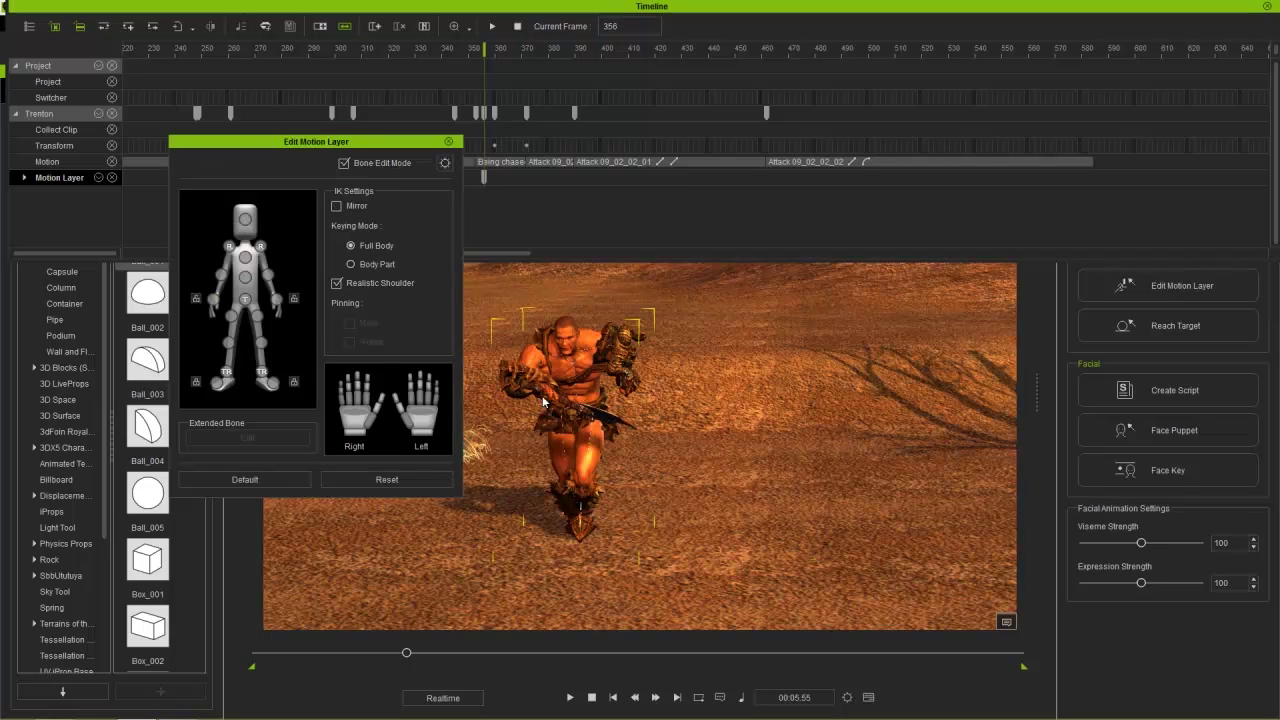
{"action": "left_click_drag", "start_coordinate": [405, 142], "coordinate": [346, 233]}
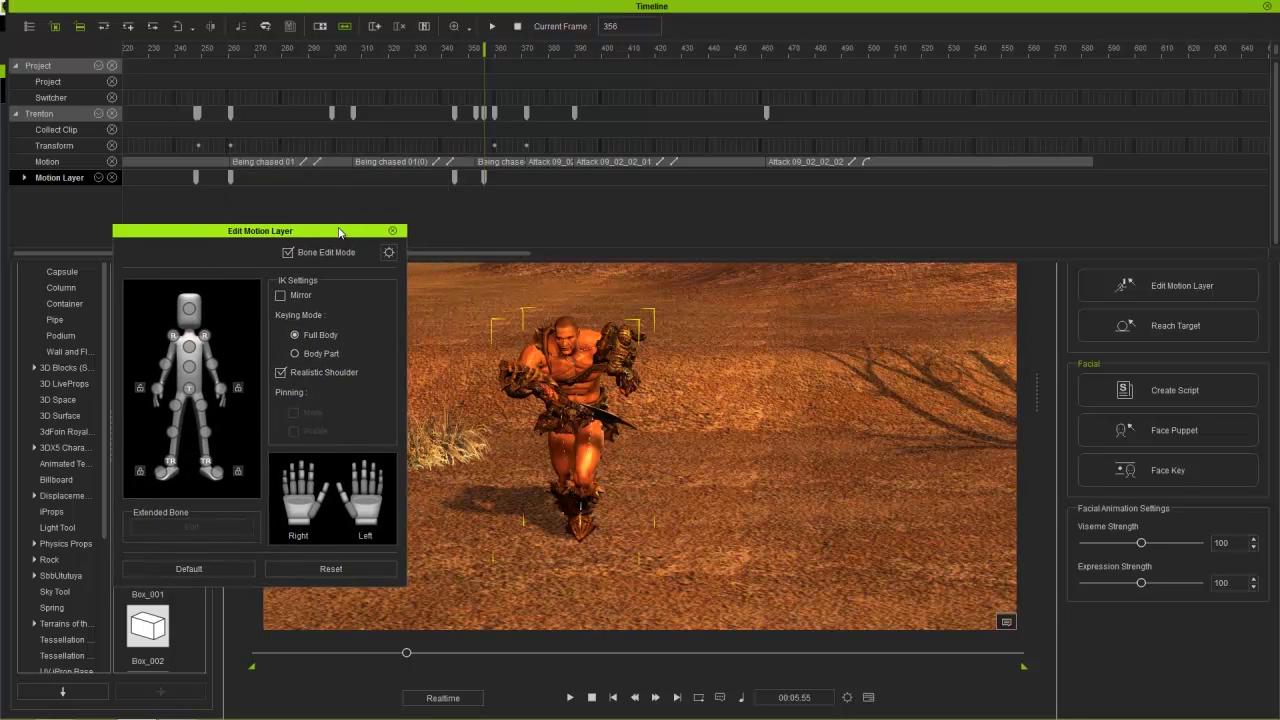
{"action": "left_click", "coordinate": [444, 60]}
{"action": "left_click_drag", "start_coordinate": [444, 60], "coordinate": [829, 62]}
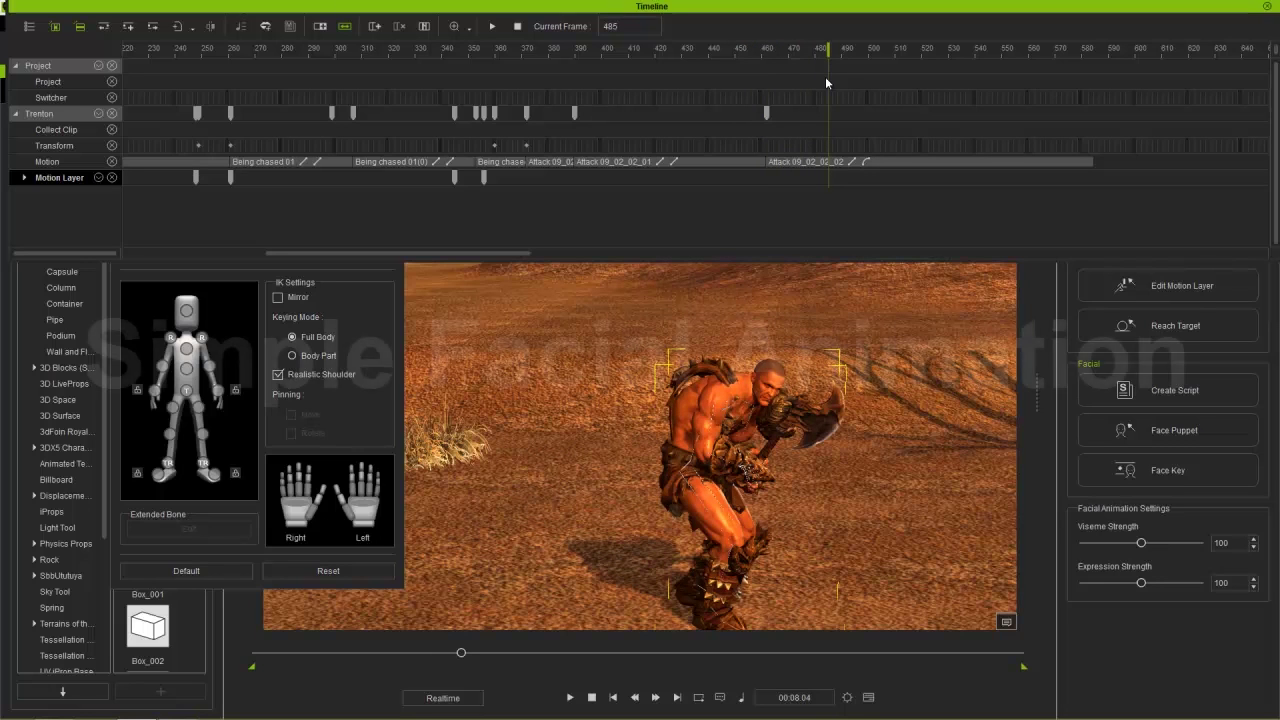
Step: Close the Edit Motion Layer window and the timeline, and return the animation to its start
{"action": "mouse_move", "coordinate": [392, 288]}
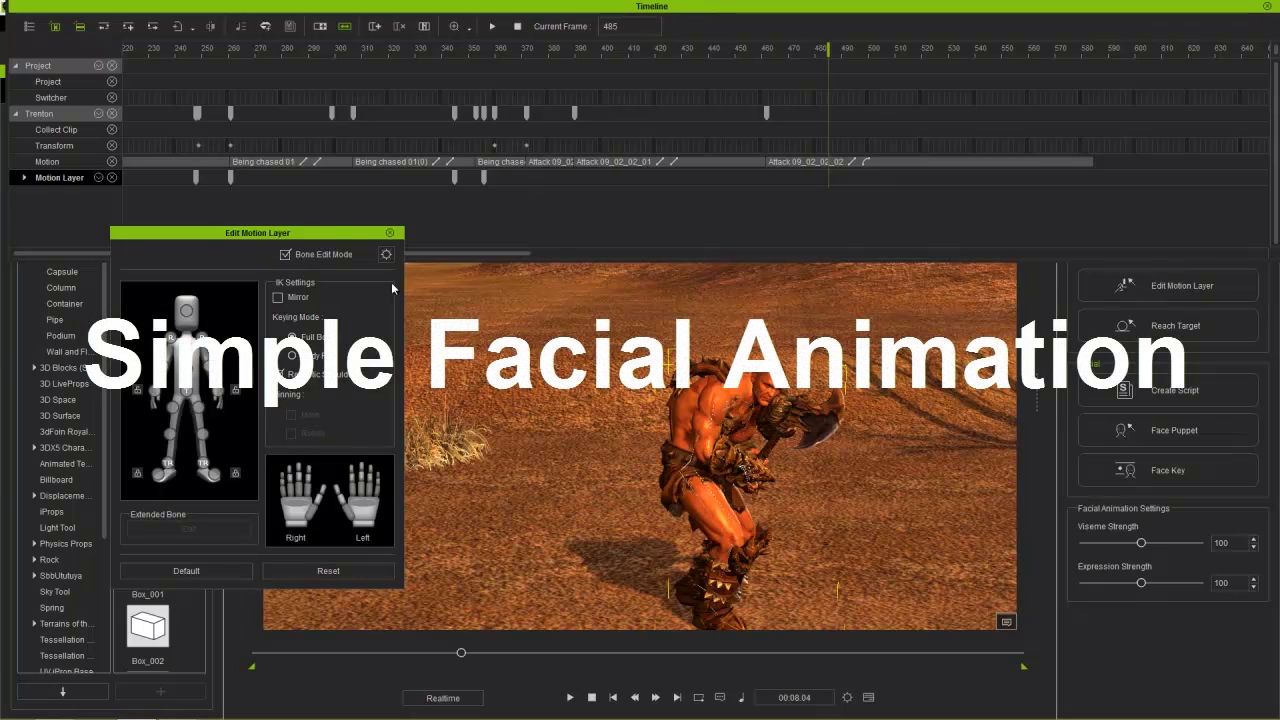
{"action": "left_click", "coordinate": [389, 233]}
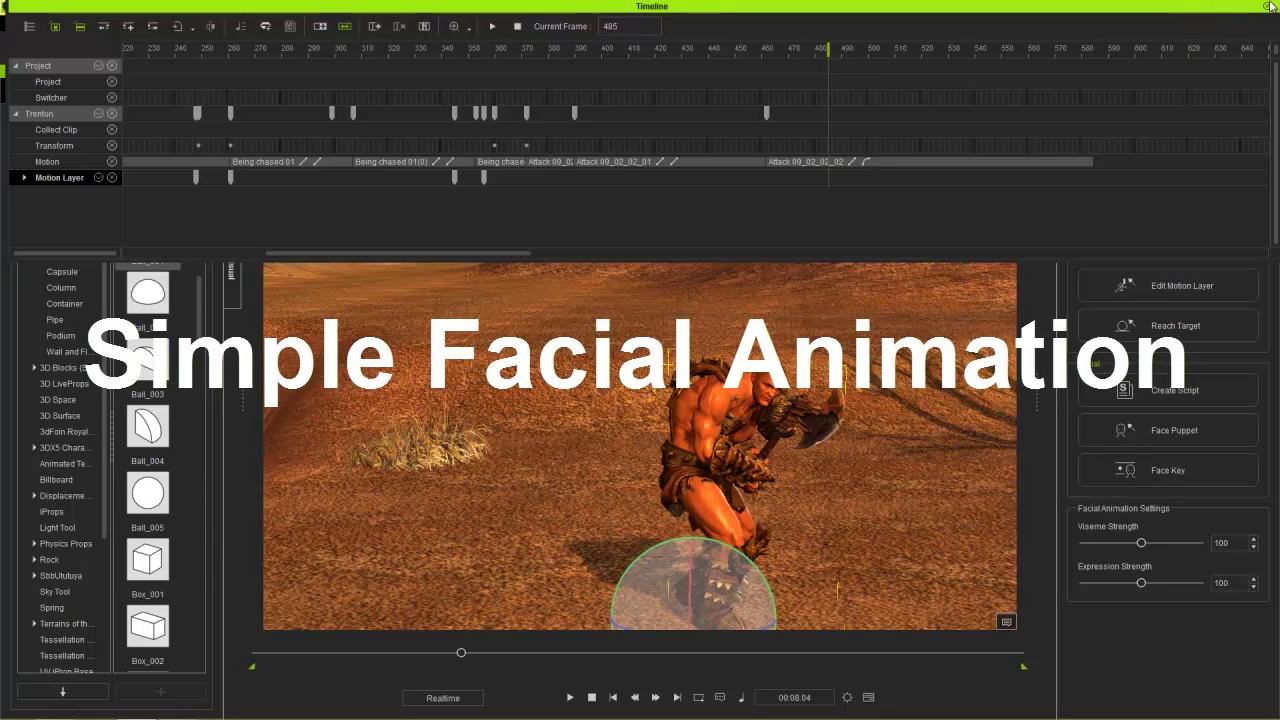
{"action": "left_click", "coordinate": [1268, 7]}
{"action": "left_click", "coordinate": [592, 697]}
Step: Add a new camera to the scene and frame it on Trenton's face and upper chest
{"action": "left_click", "coordinate": [100, 23]}
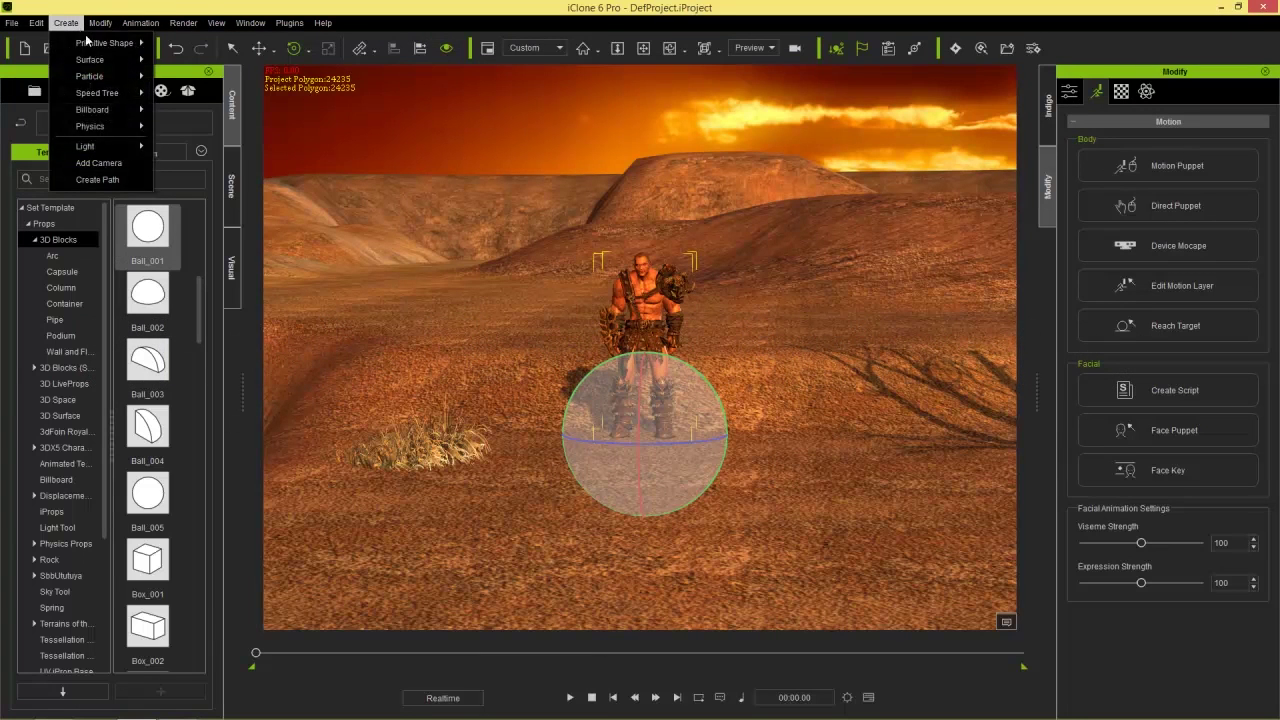
{"action": "left_click", "coordinate": [95, 162]}
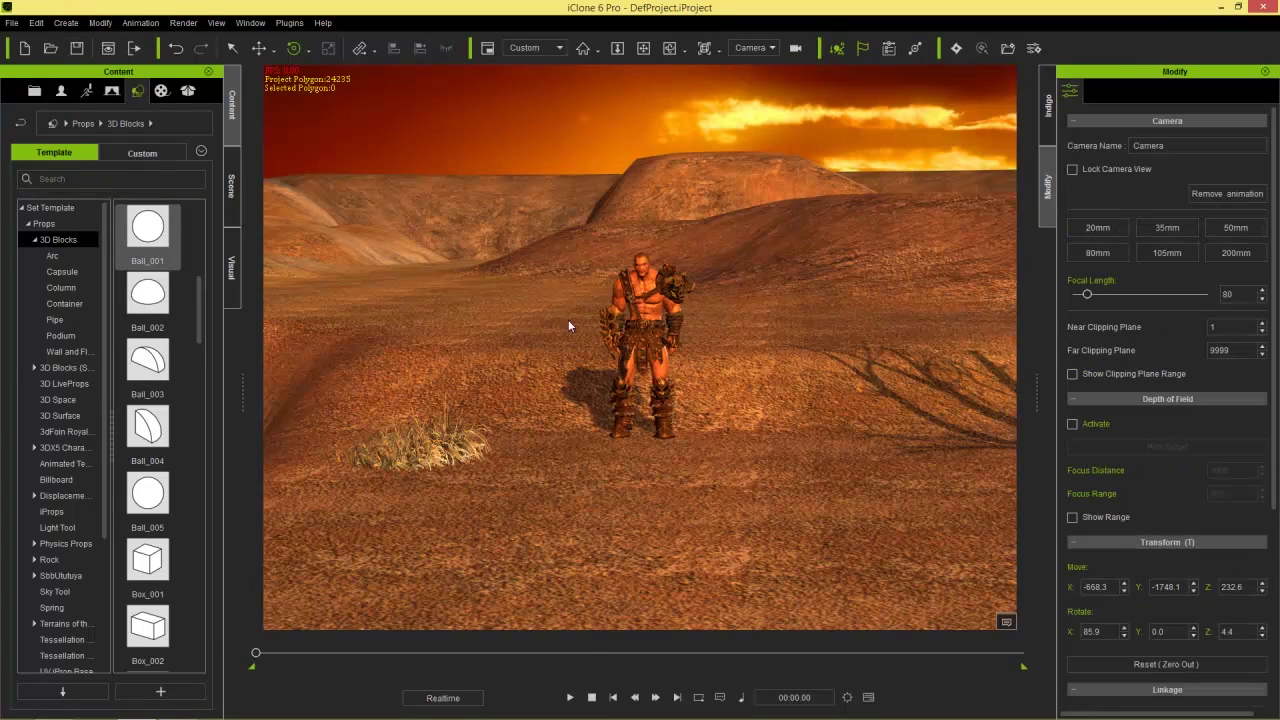
{"action": "left_click", "coordinate": [641, 300]}
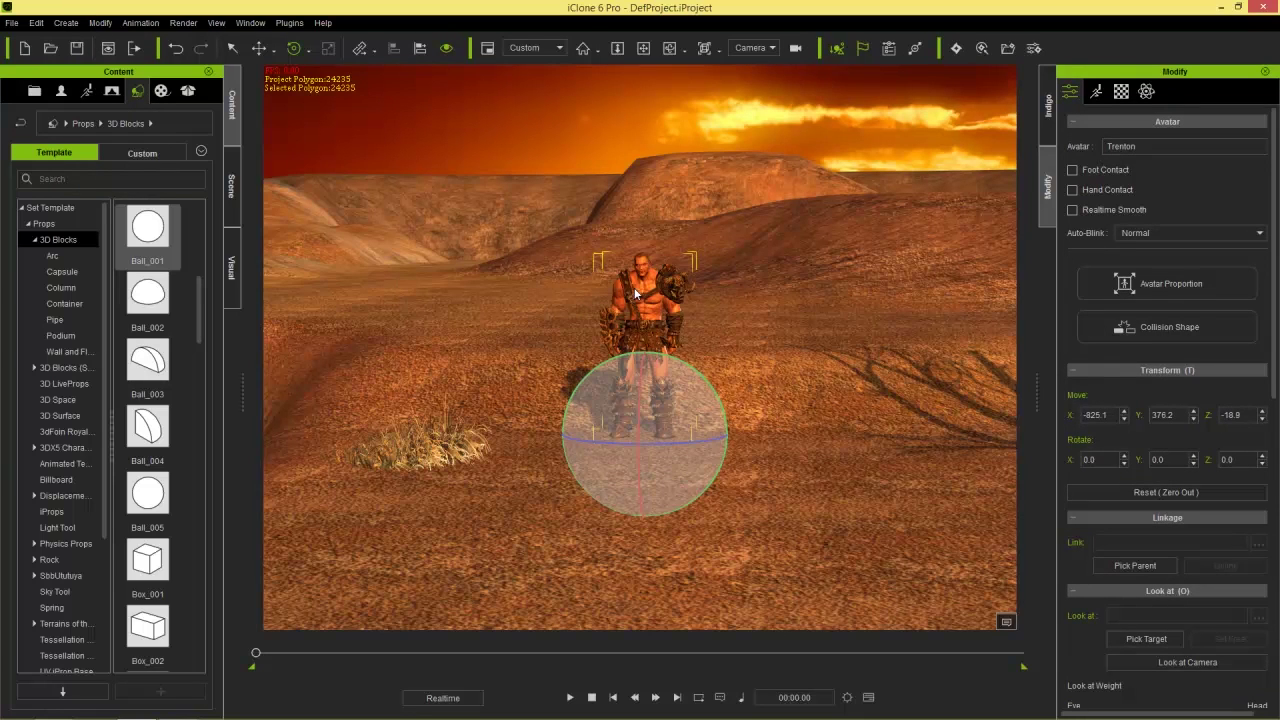
{"action": "key", "text": "j"}
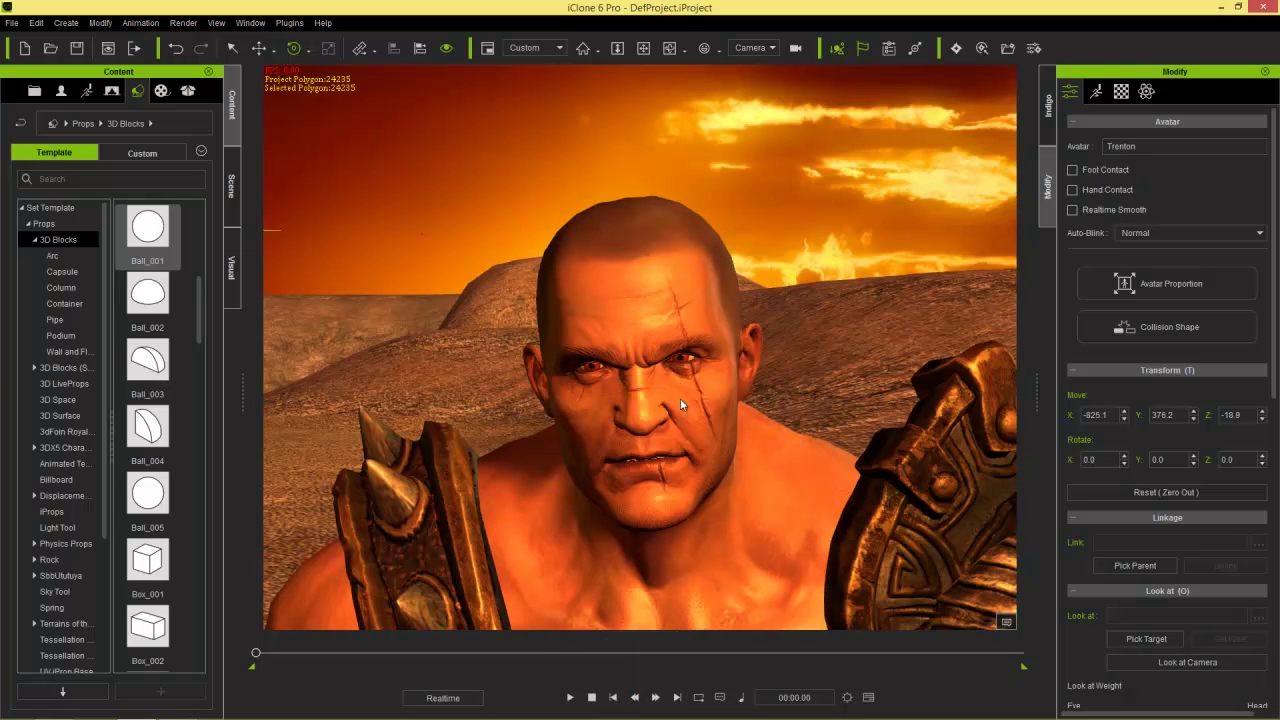
{"action": "scroll", "coordinate": [684, 408], "scroll_direction": "down", "scroll_amount": 5}
{"action": "scroll", "coordinate": [684, 428], "scroll_direction": "down", "scroll_amount": 3}
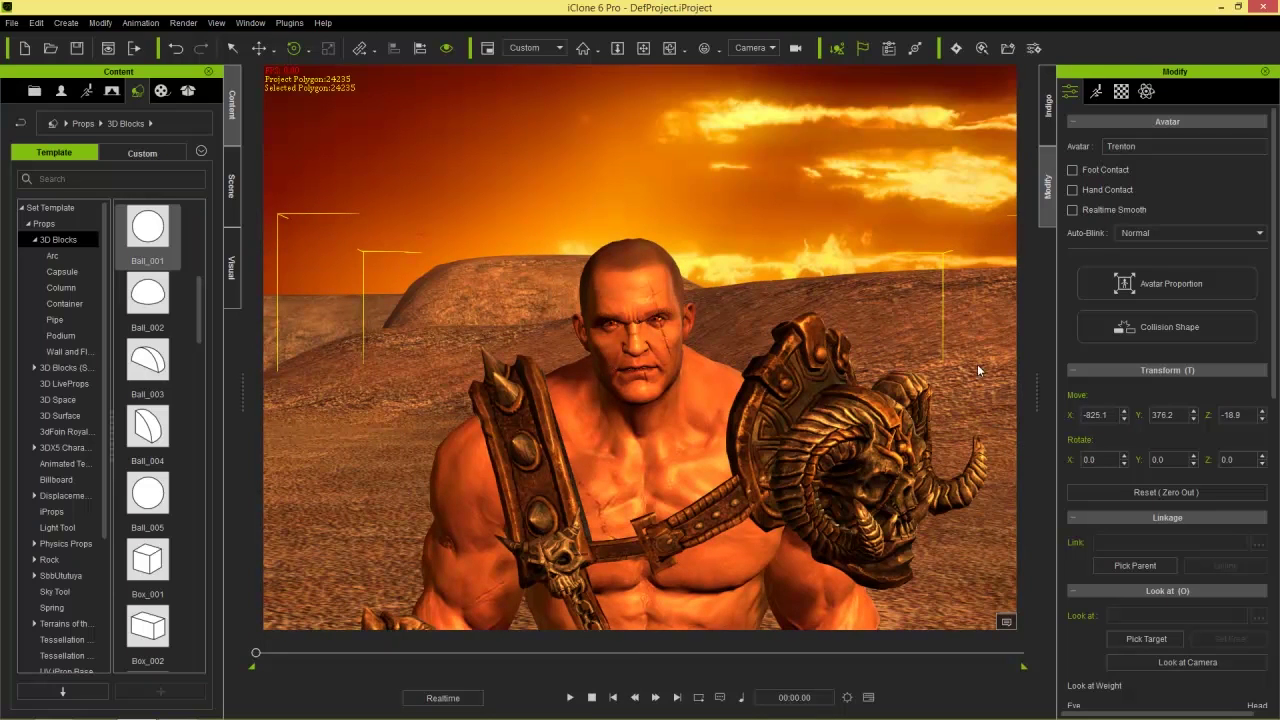
Step: Link the new camera to Trenton's RL_BoneRoot sub-node with alignment set to None
{"action": "left_click", "coordinate": [1133, 566]}
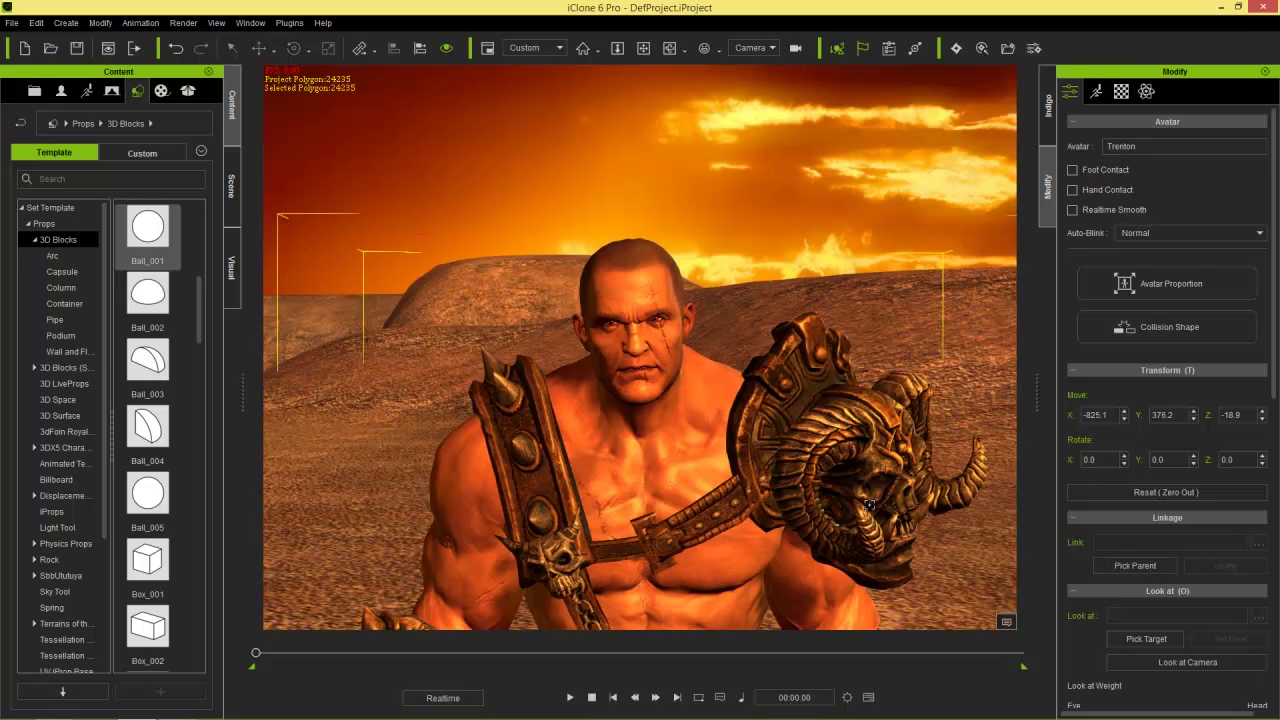
{"action": "left_click", "coordinate": [641, 445]}
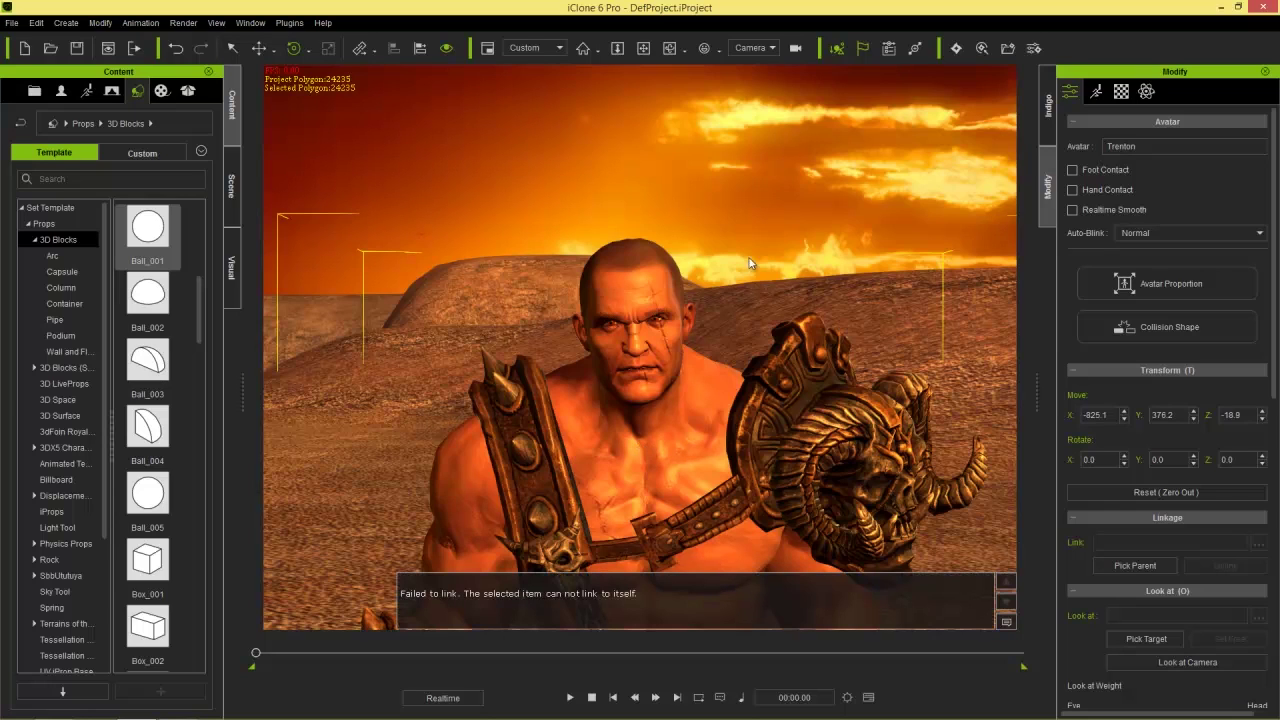
{"action": "key", "text": "u"}
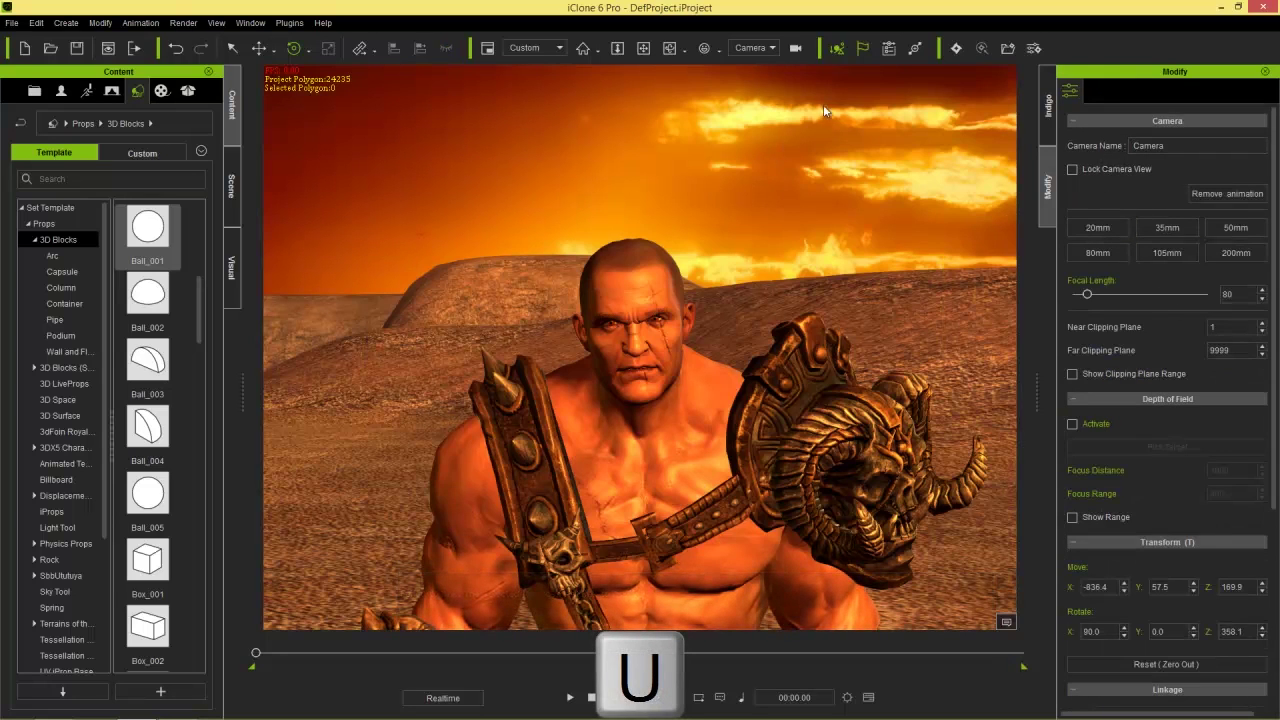
{"action": "left_click_drag", "start_coordinate": [1275, 199], "coordinate": [1275, 395]}
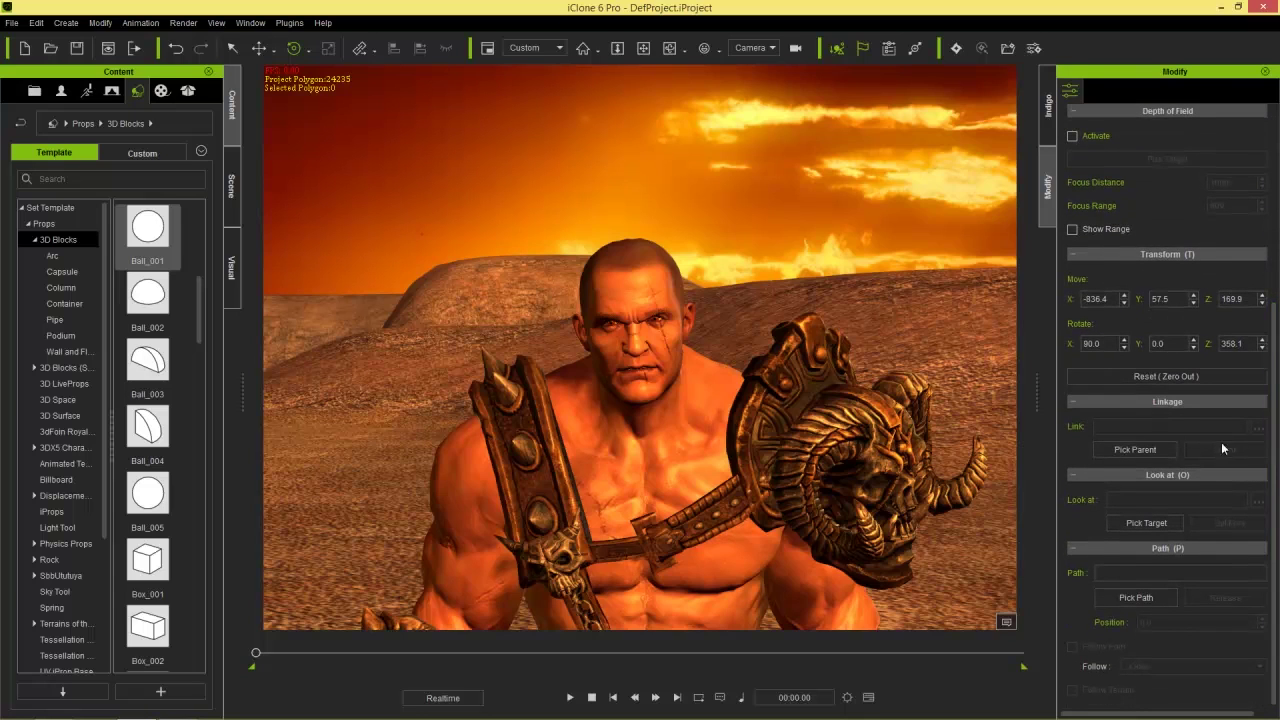
{"action": "left_click", "coordinate": [1136, 448]}
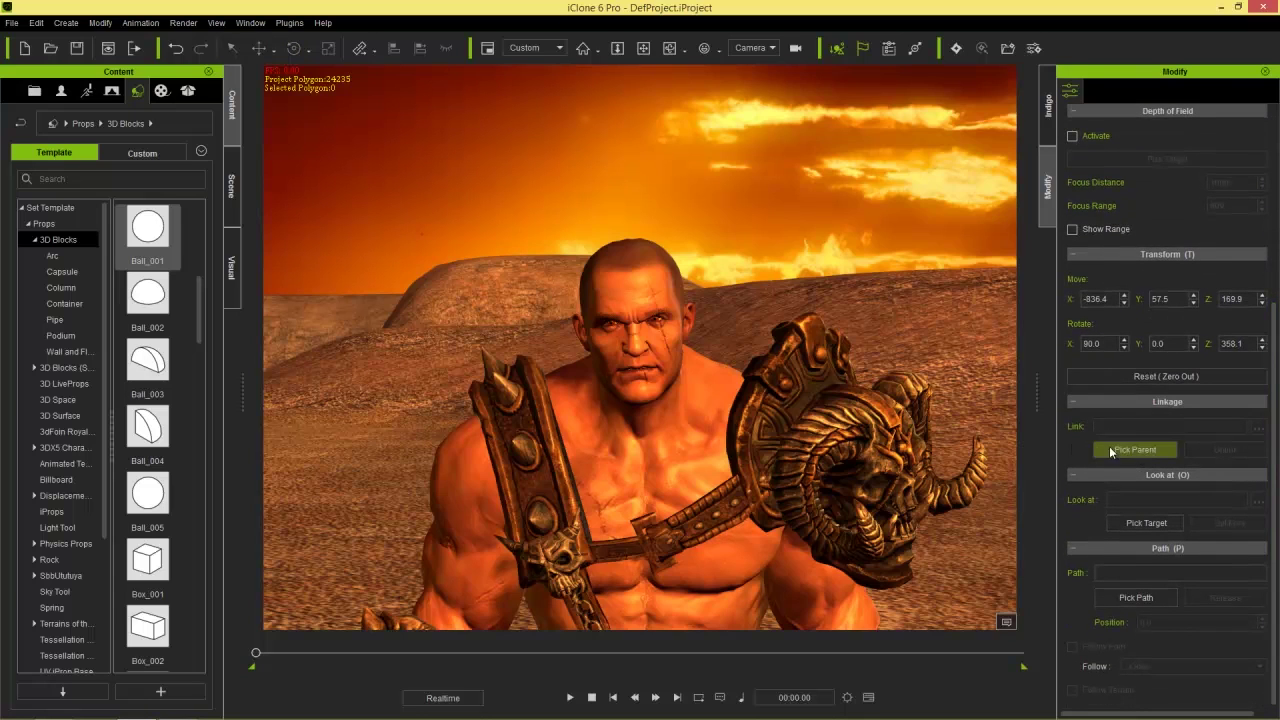
{"action": "left_click", "coordinate": [656, 444]}
{"action": "left_click", "coordinate": [1257, 427]}
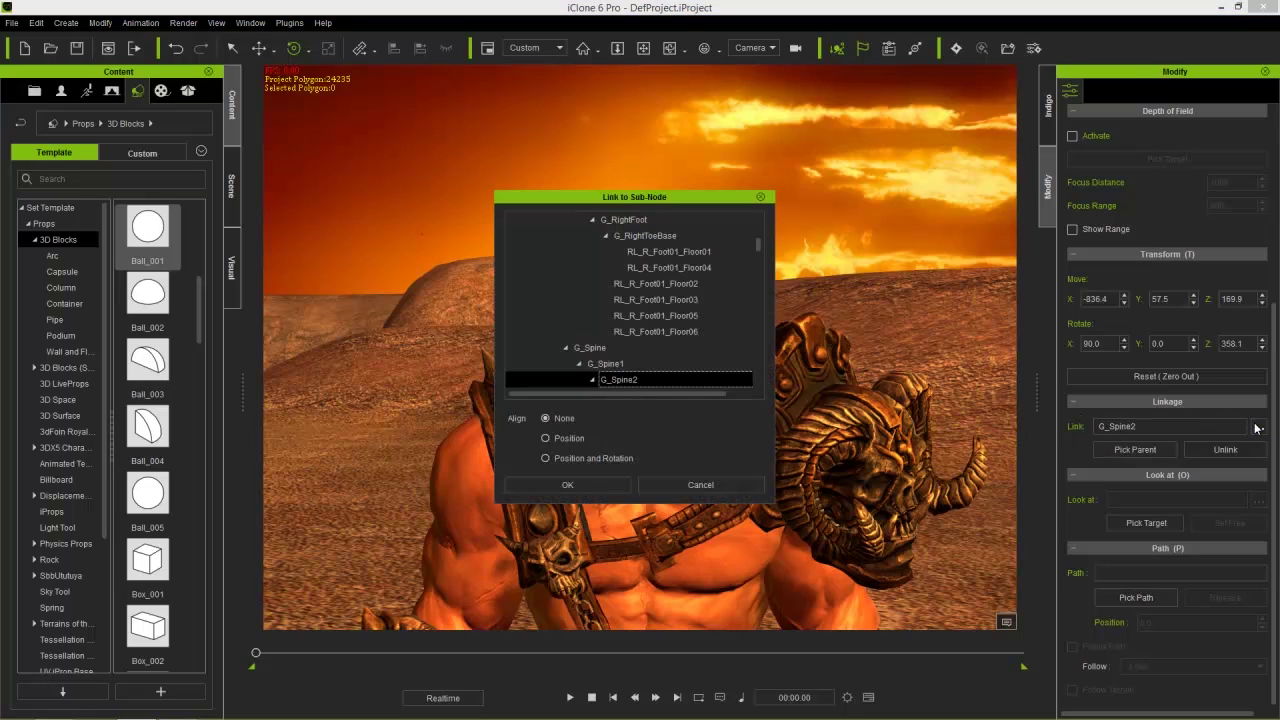
{"action": "left_click_drag", "start_coordinate": [759, 248], "coordinate": [758, 216]}
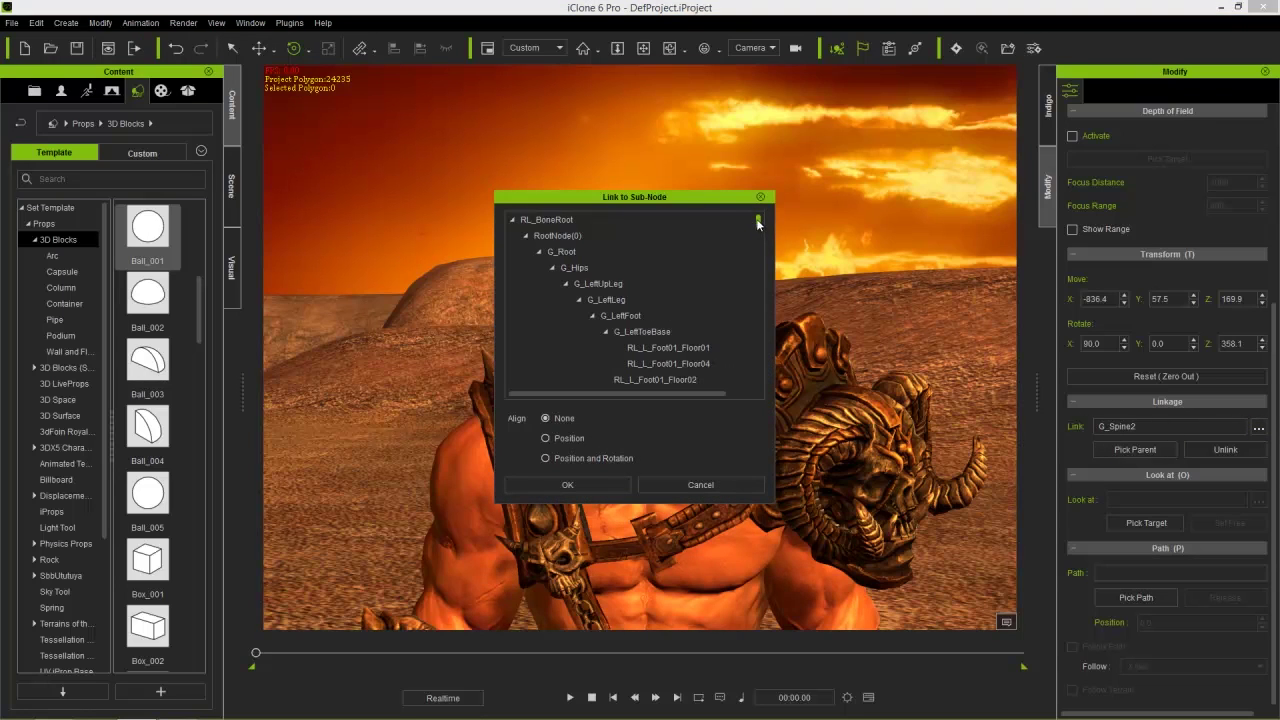
{"action": "left_click", "coordinate": [605, 218]}
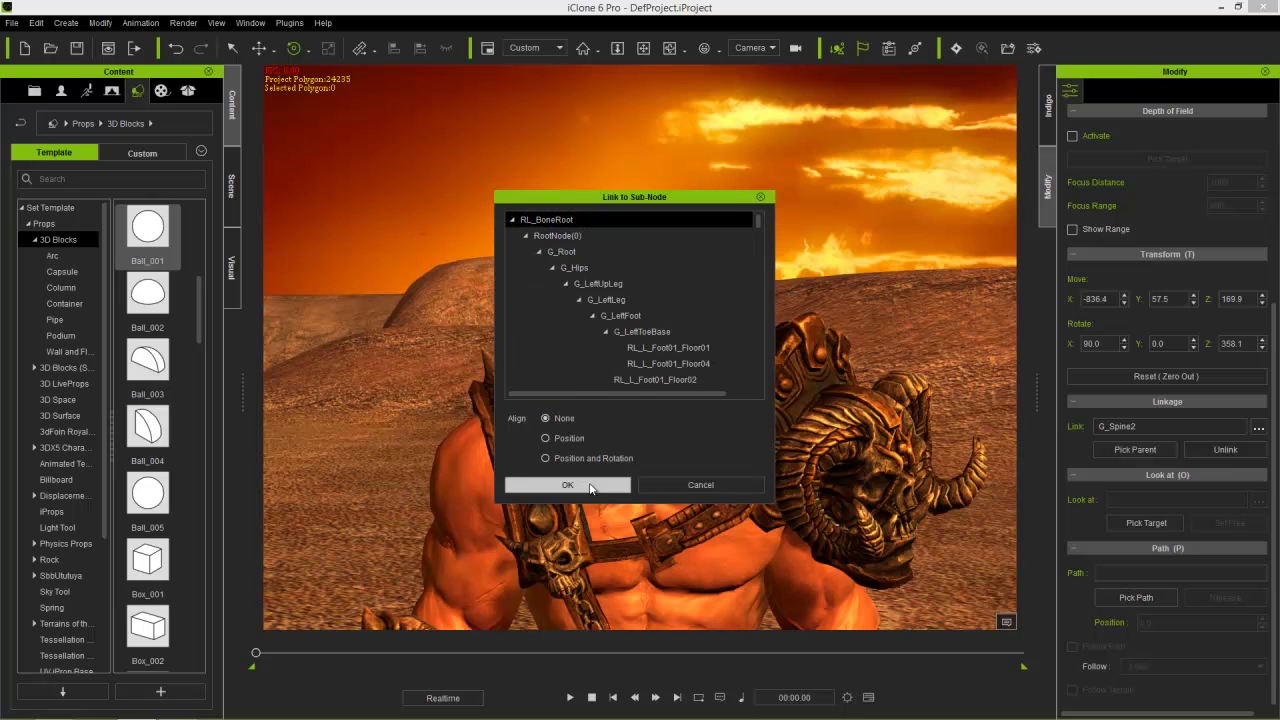
{"action": "left_click", "coordinate": [578, 484]}
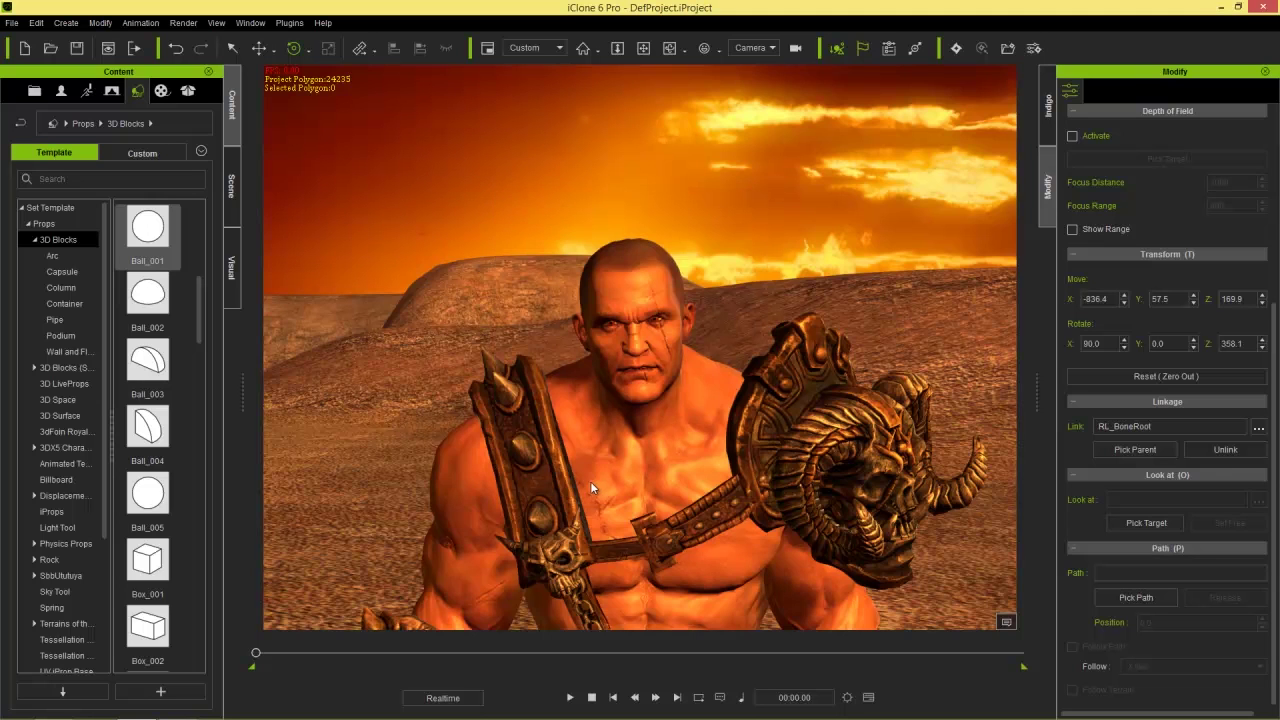
Step: Preview the animation through the linked camera, return to the start and reframe the selected Trenton from head to belt
{"action": "left_click", "coordinate": [571, 699]}
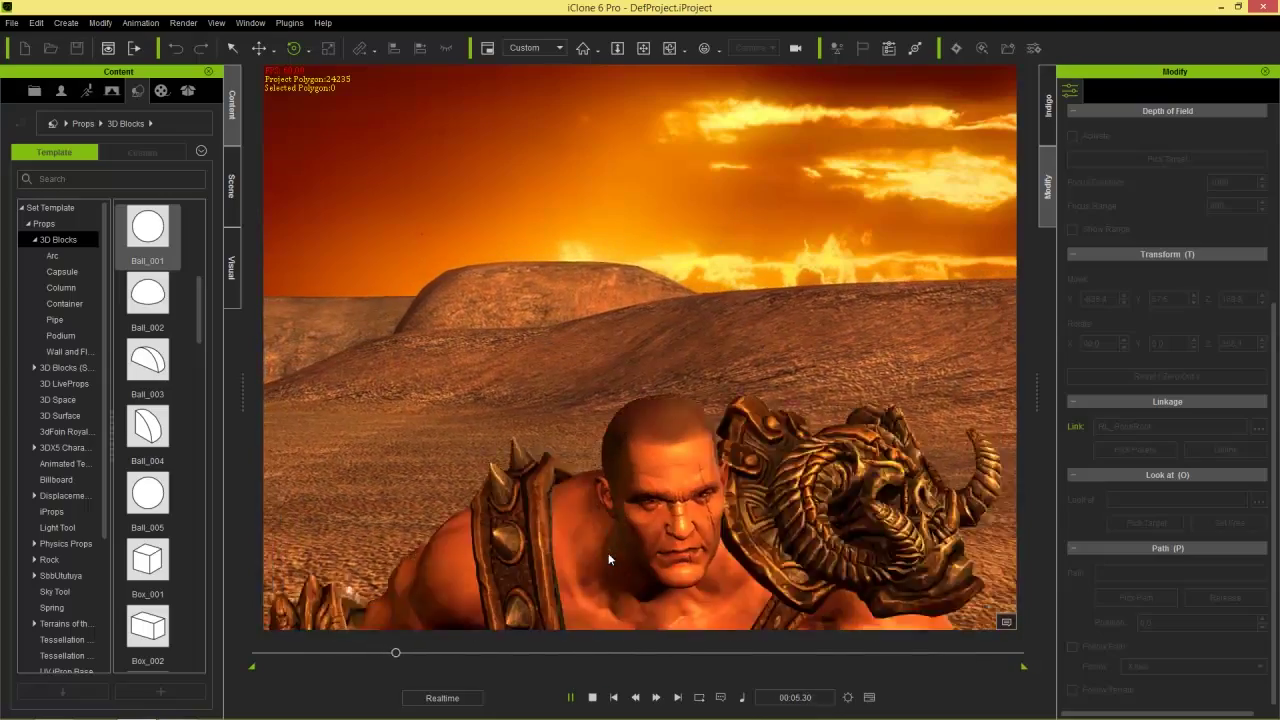
{"action": "left_click", "coordinate": [592, 697]}
{"action": "left_click", "coordinate": [644, 465]}
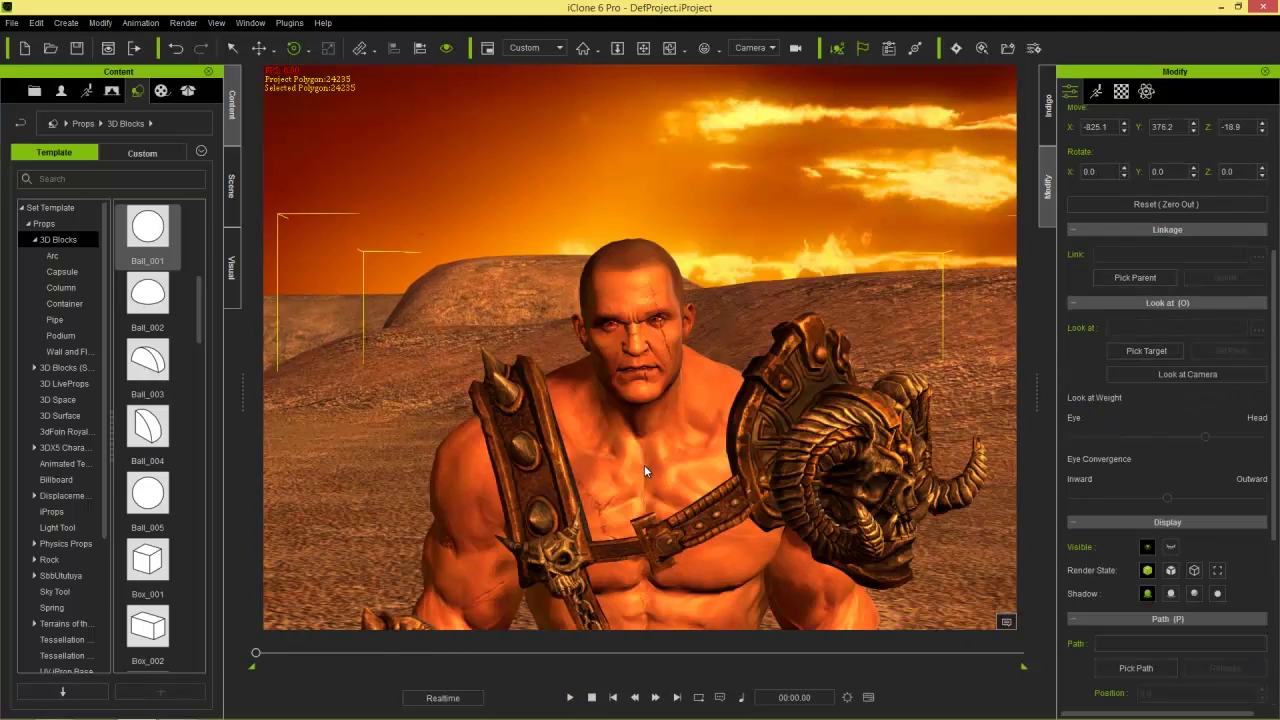
{"action": "left_click_drag", "start_coordinate": [650, 478], "coordinate": [622, 478]}
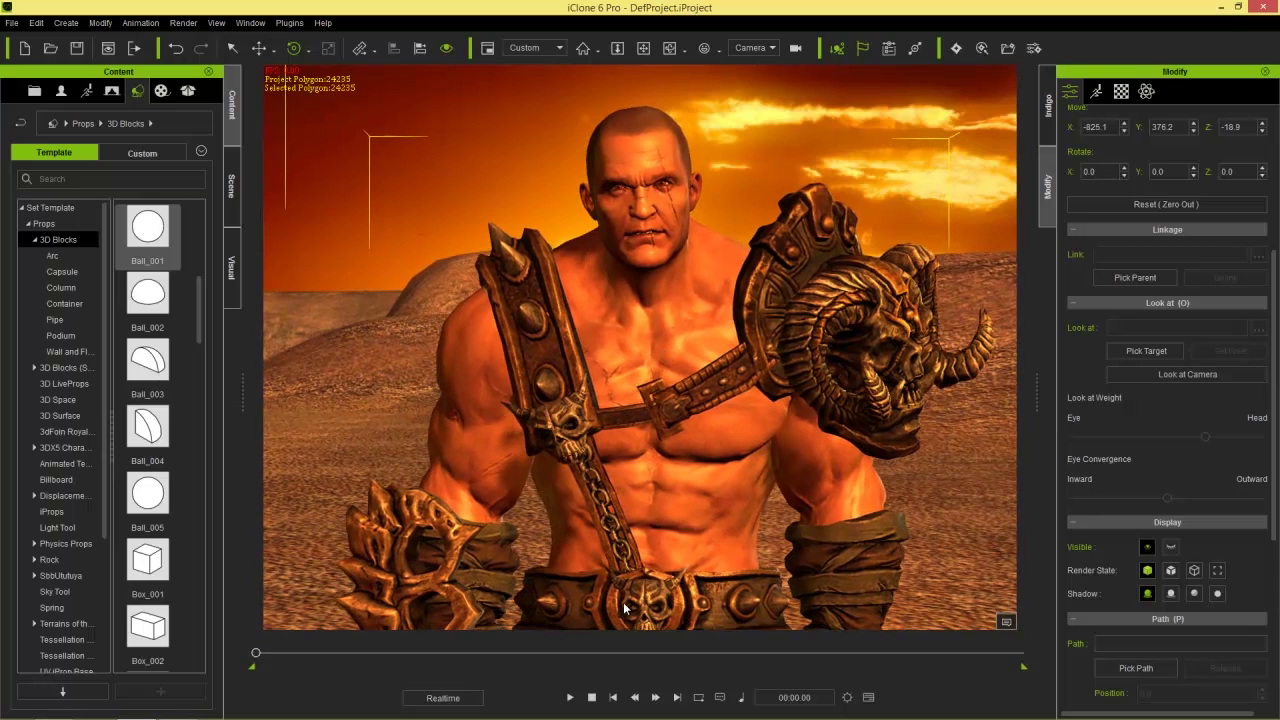
Step: Open Face Puppet for Trenton and preview the third full-face control of the 03_Chuck profile
{"action": "left_click", "coordinate": [1095, 93]}
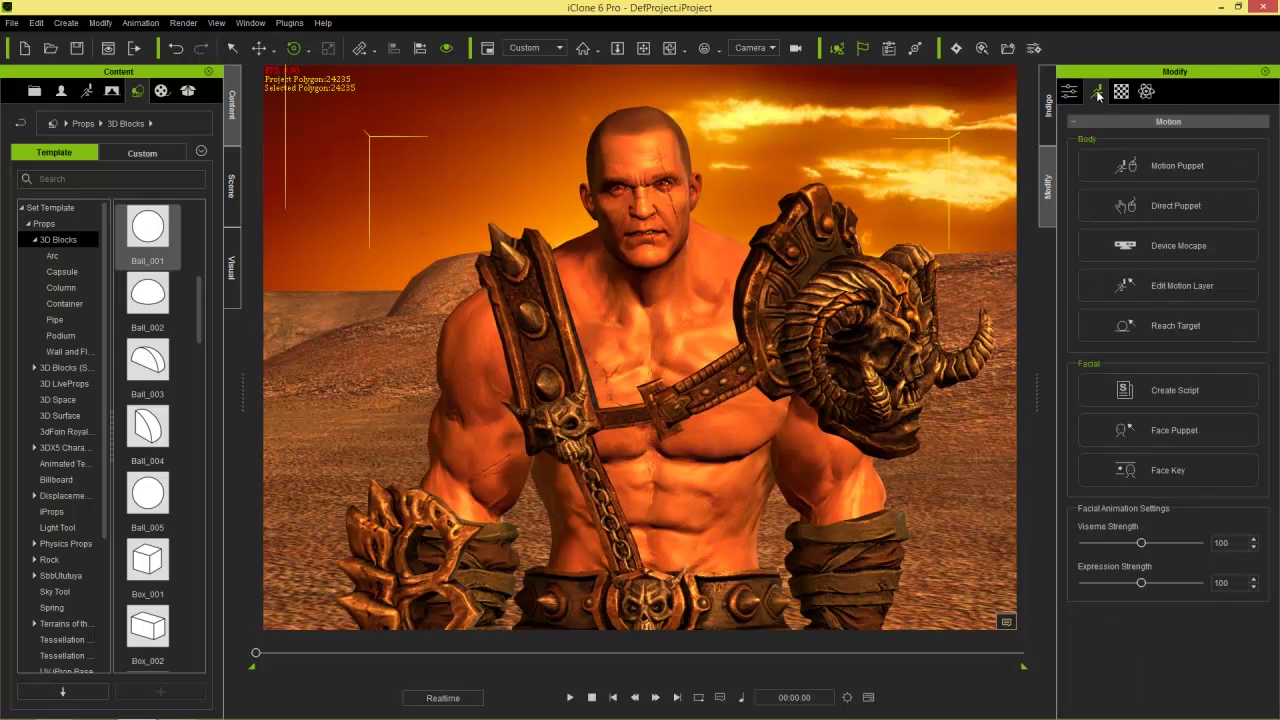
{"action": "left_click", "coordinate": [1172, 430]}
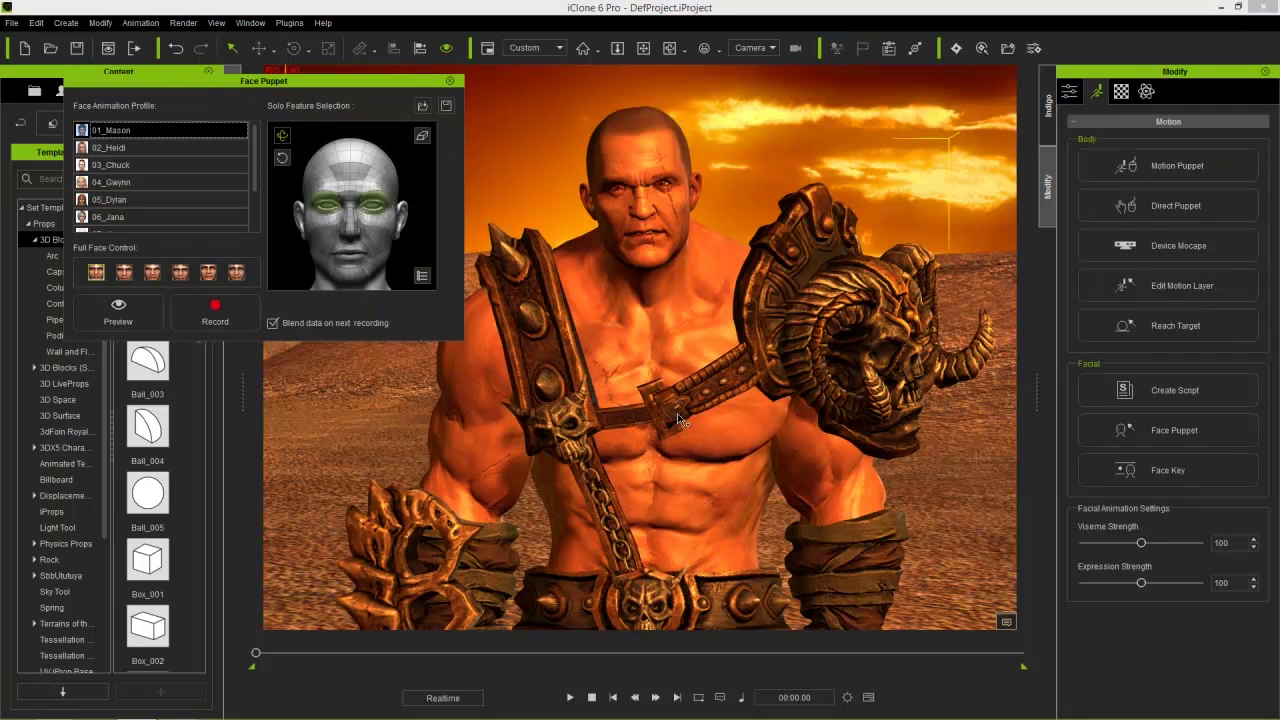
{"action": "middle_click_drag", "start_coordinate": [672, 320], "coordinate": [719, 343]}
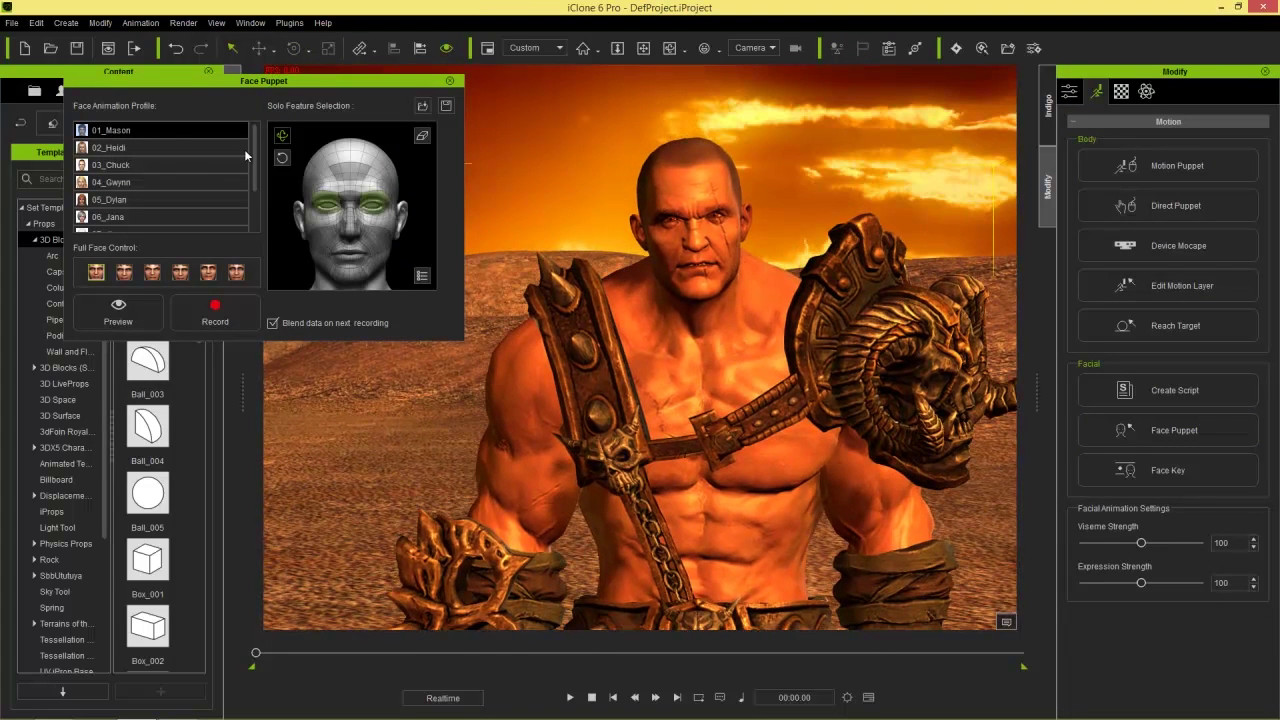
{"action": "left_click", "coordinate": [142, 183]}
{"action": "left_click", "coordinate": [142, 165]}
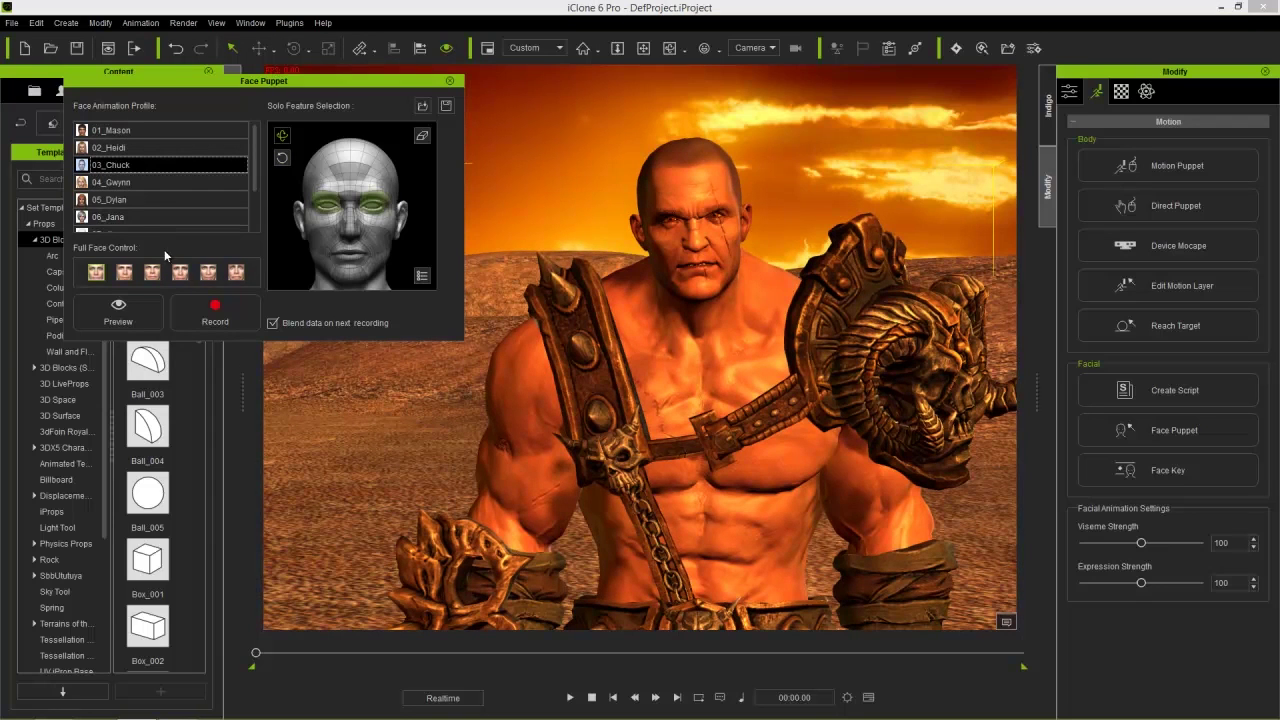
{"action": "left_click", "coordinate": [152, 272]}
{"action": "key", "text": "space"}
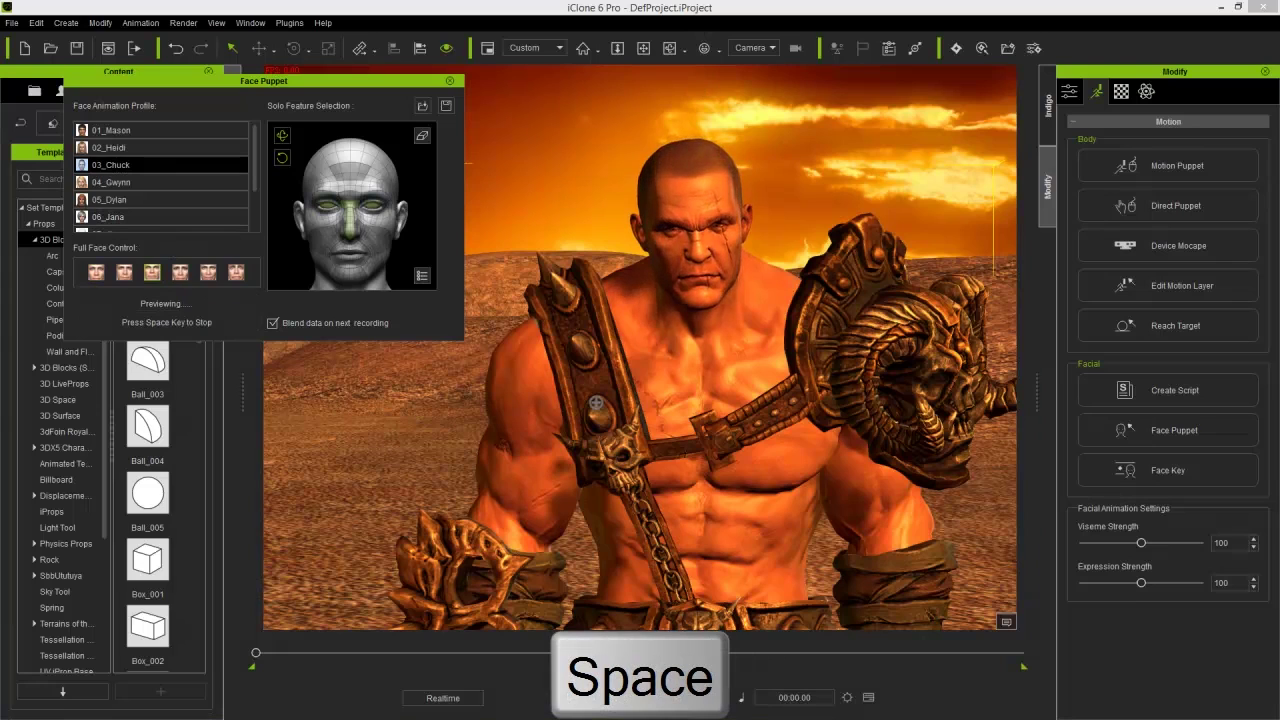
{"action": "key", "text": "space"}
Step: Switch the face animation profile to 05_Dylan and preview its third full-face control on Trenton
{"action": "left_click", "coordinate": [158, 216]}
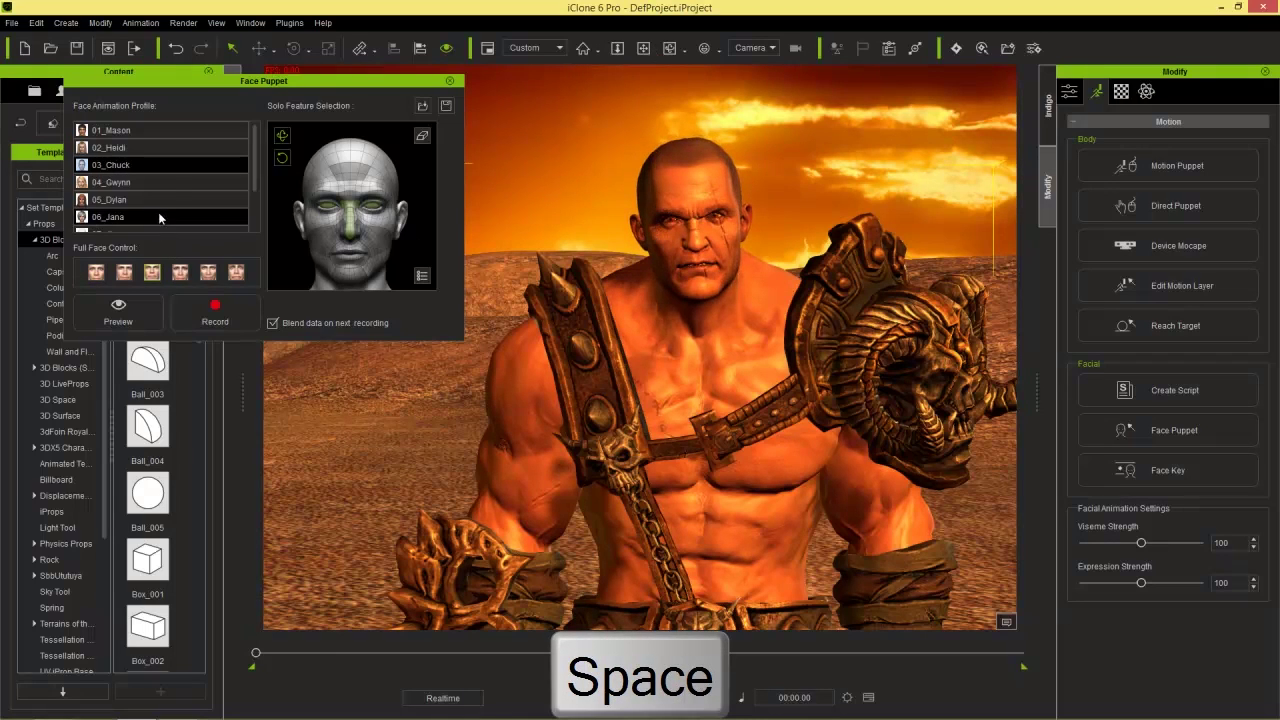
{"action": "left_click", "coordinate": [170, 200]}
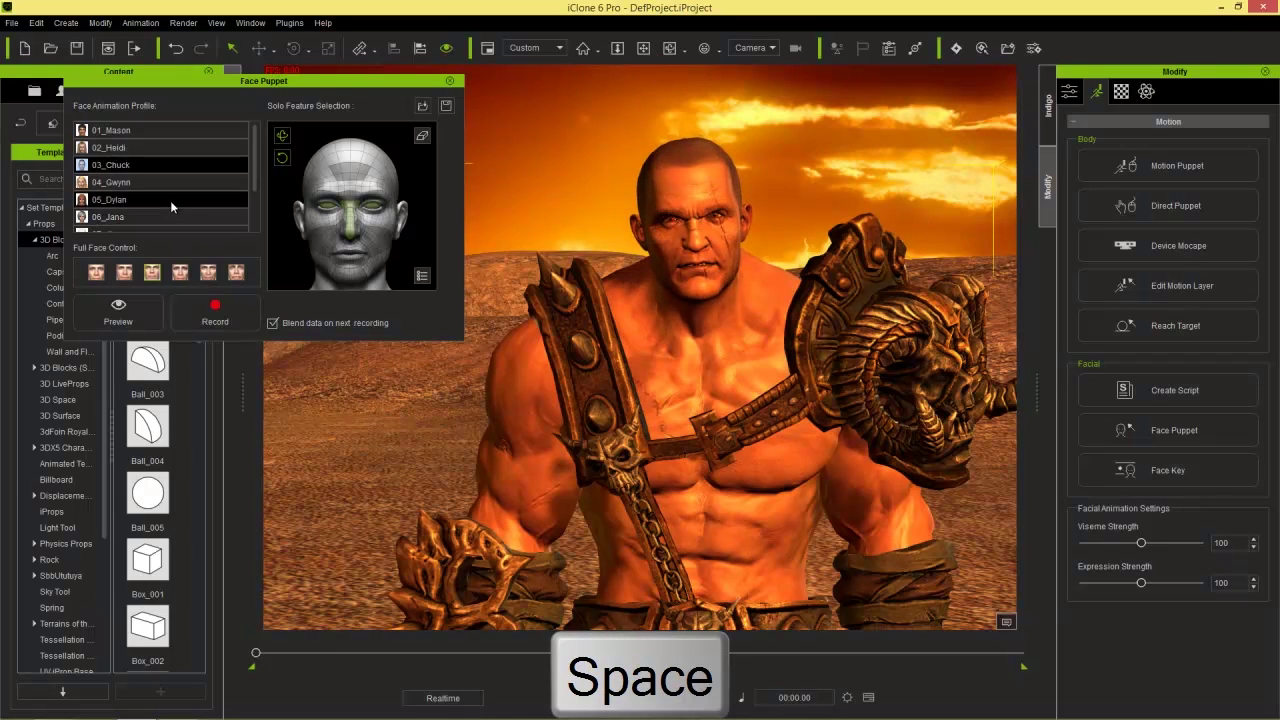
{"action": "left_click", "coordinate": [152, 272]}
{"action": "key", "text": "space"}
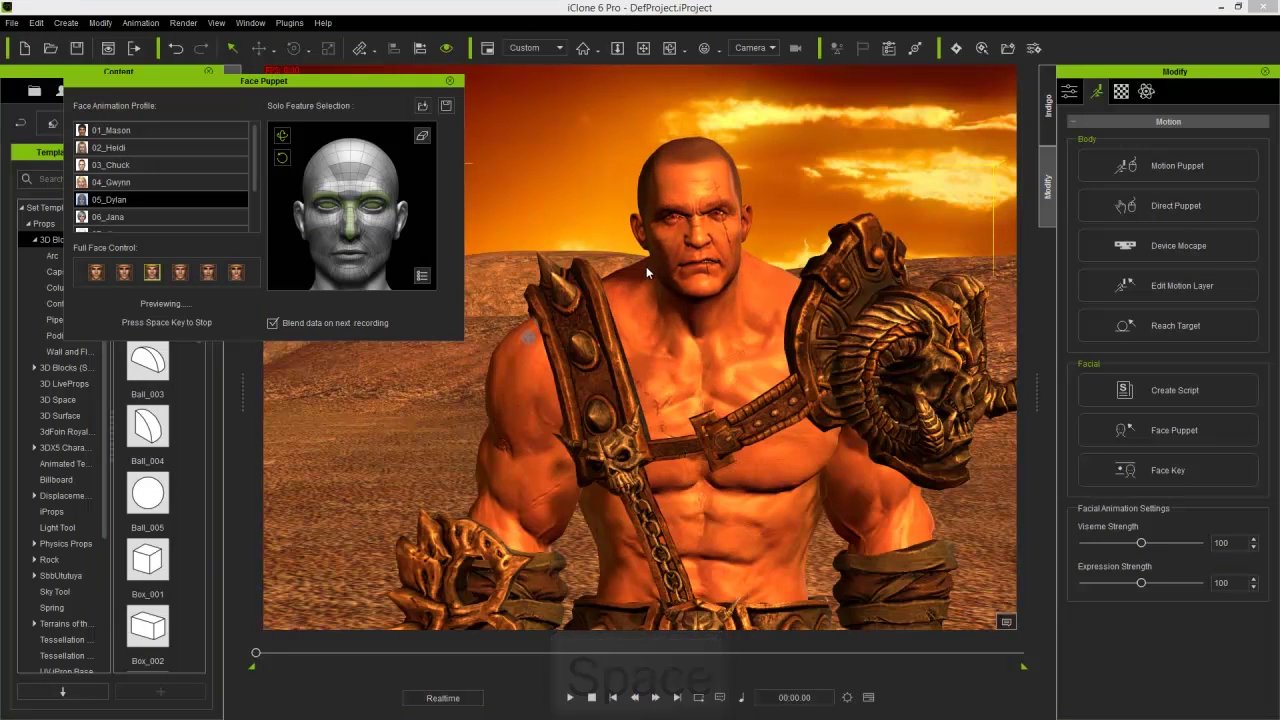
{"action": "key", "text": "space"}
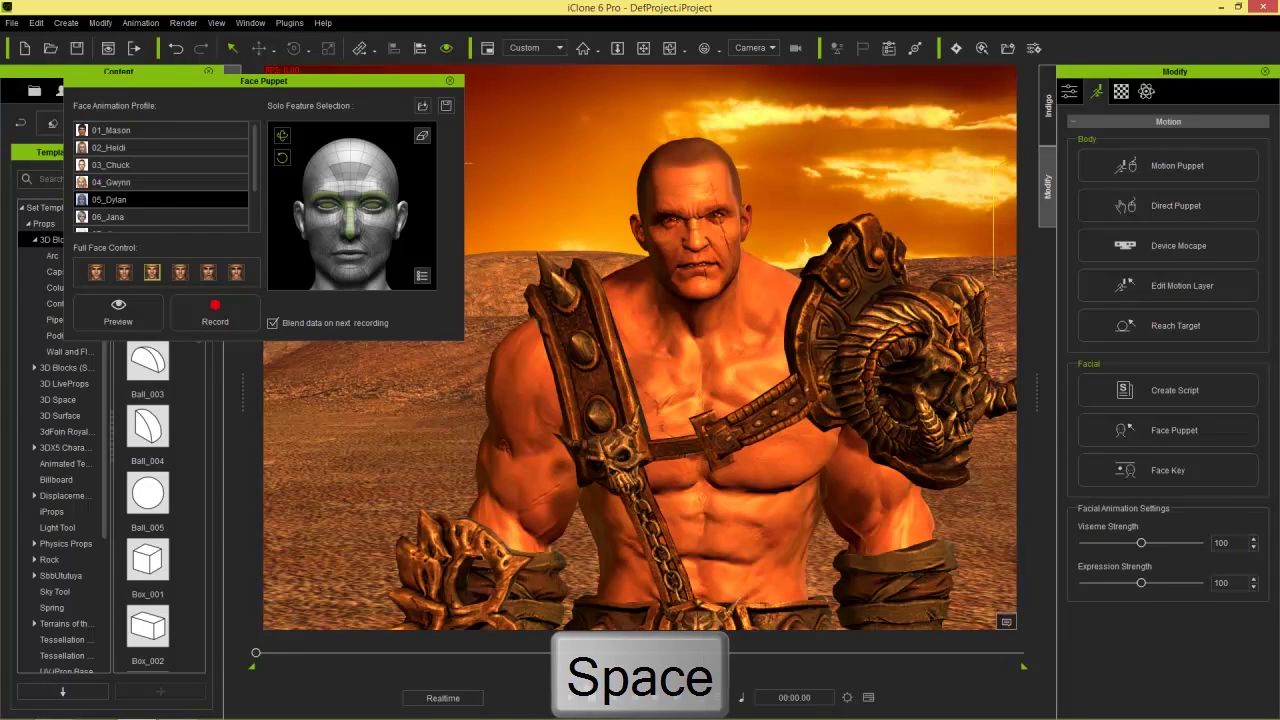
Step: Play the animation to 00:03.50 and record a face puppet performance from there until 00:12.01
{"action": "left_click", "coordinate": [571, 697]}
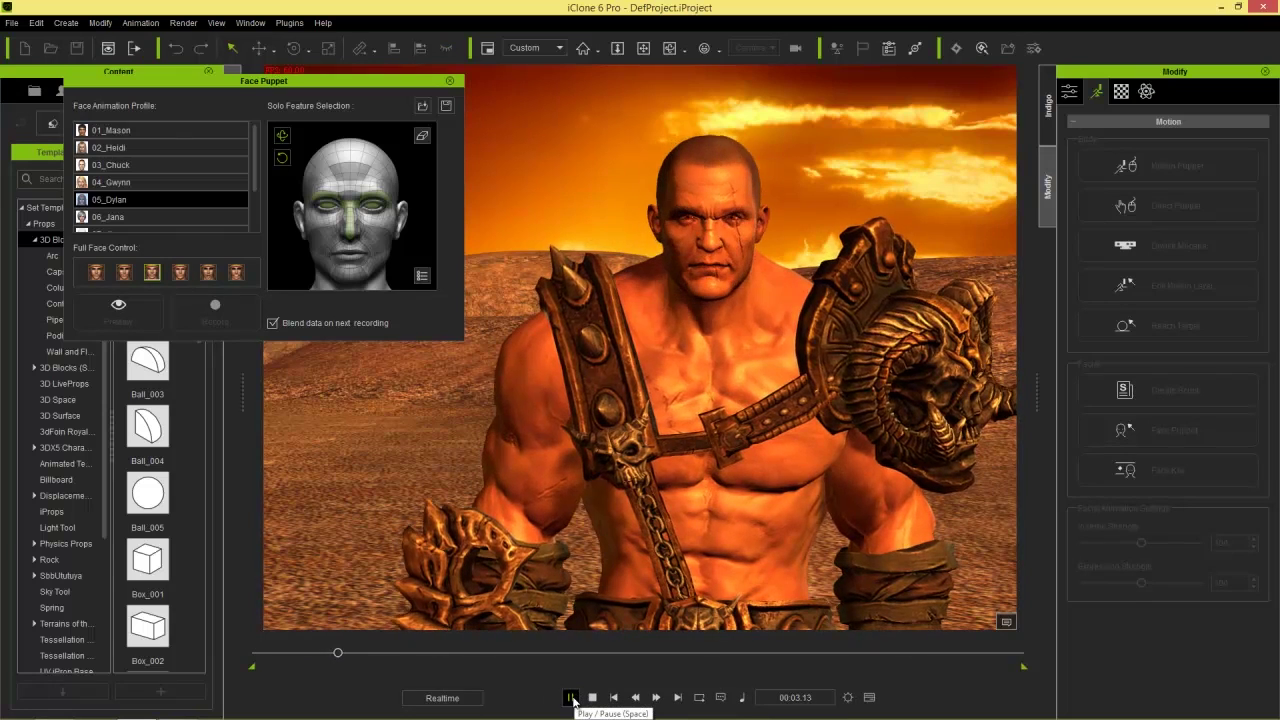
{"action": "left_click", "coordinate": [571, 697]}
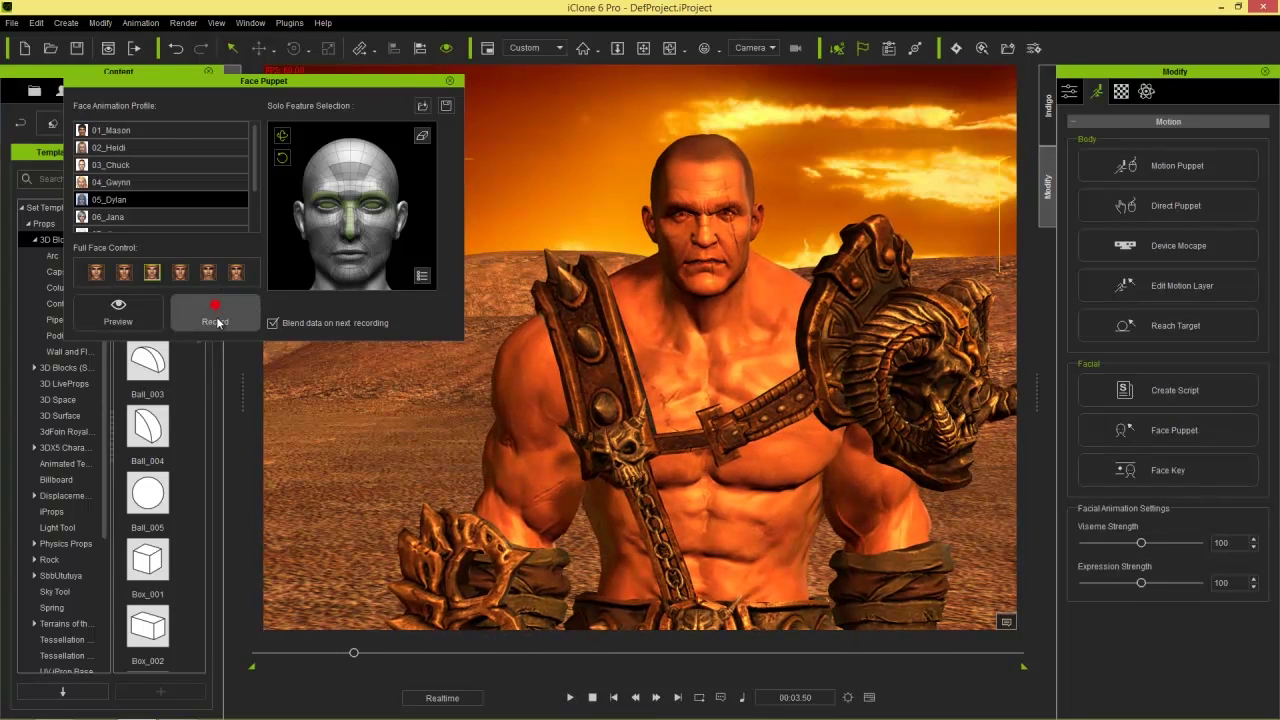
{"action": "left_click", "coordinate": [206, 315]}
{"action": "key", "text": "space"}
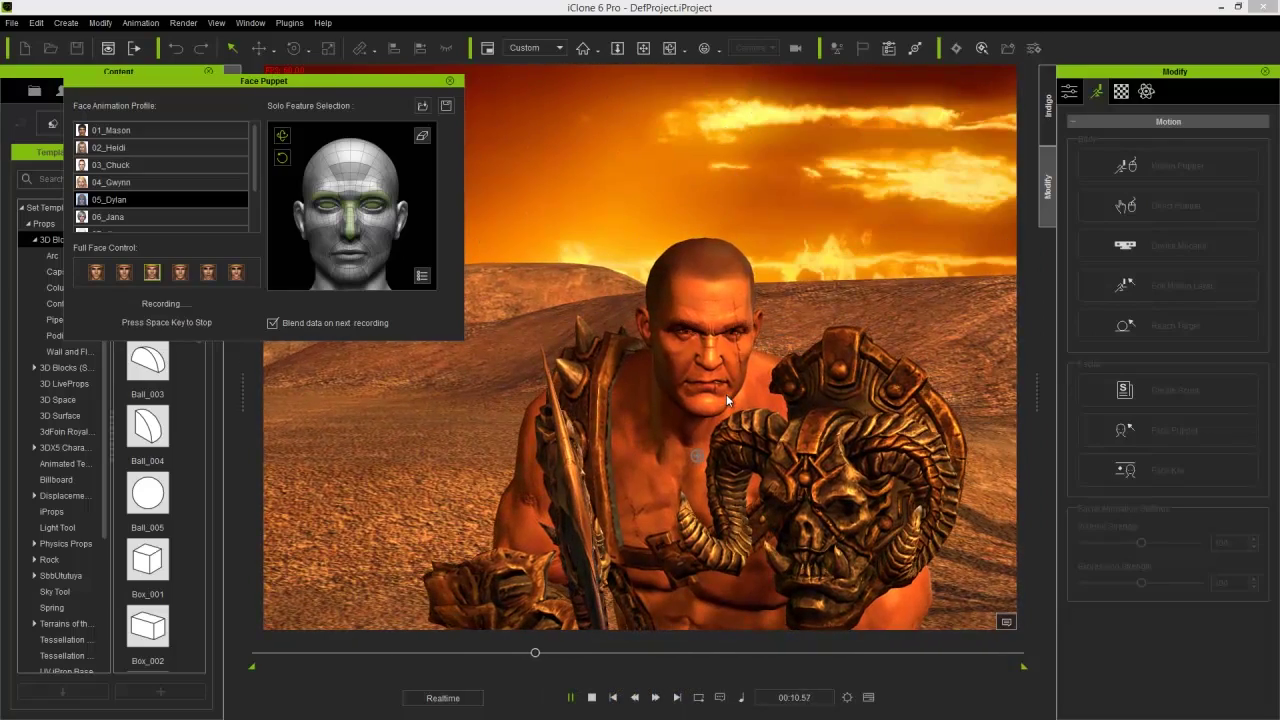
{"action": "key", "text": "space"}
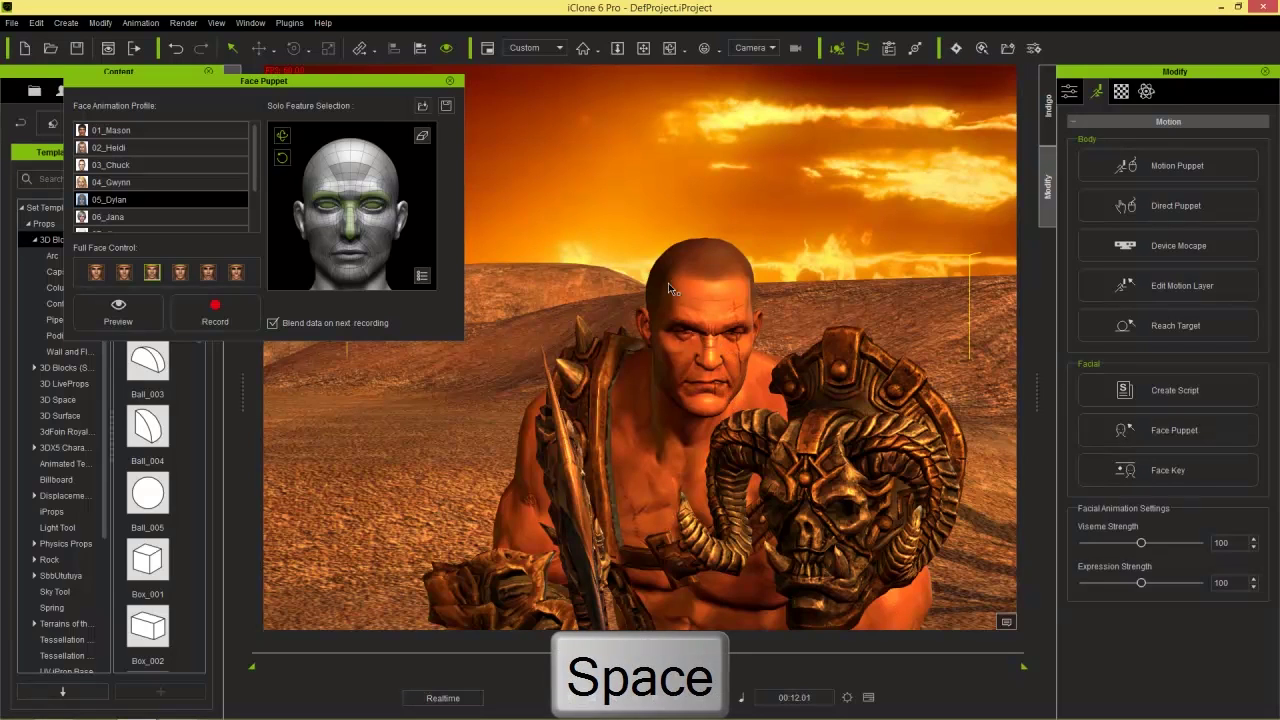
Step: Close Face Puppet, set the time to 00:05.50 and create a voice script for Trenton from the wave file roar2
{"action": "left_click", "coordinate": [452, 84]}
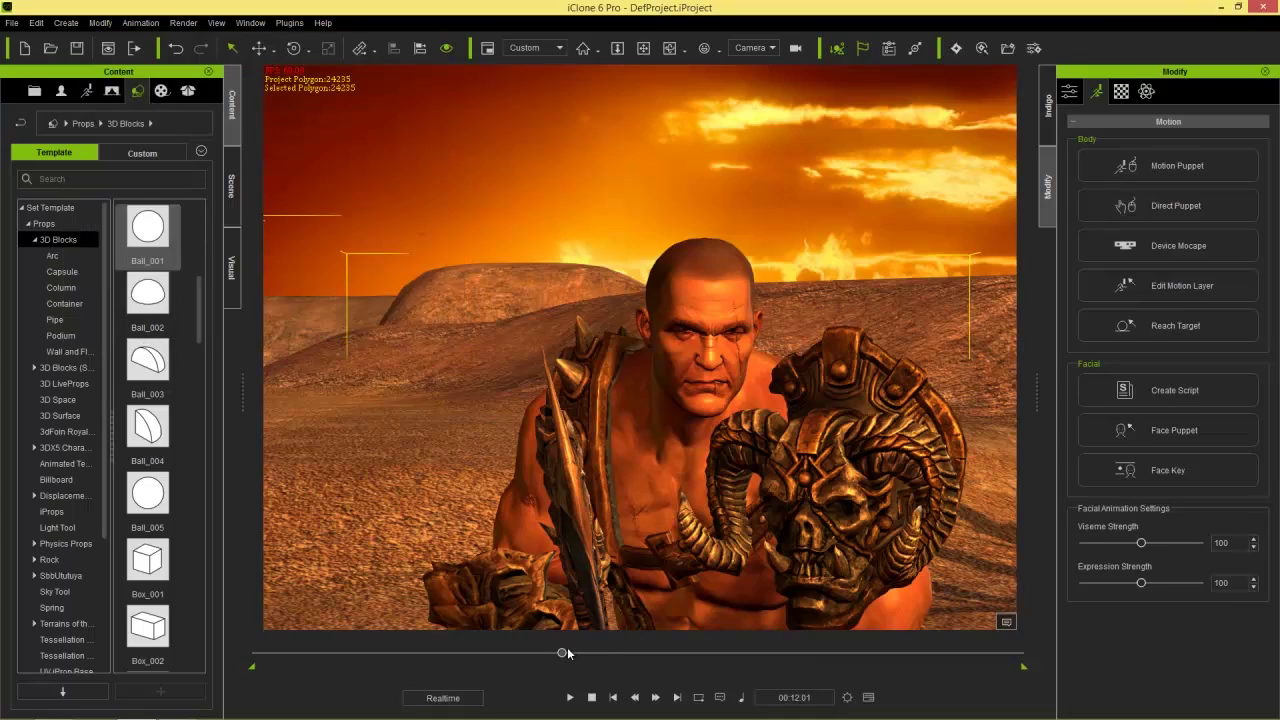
{"action": "left_click_drag", "start_coordinate": [518, 655], "coordinate": [404, 655]}
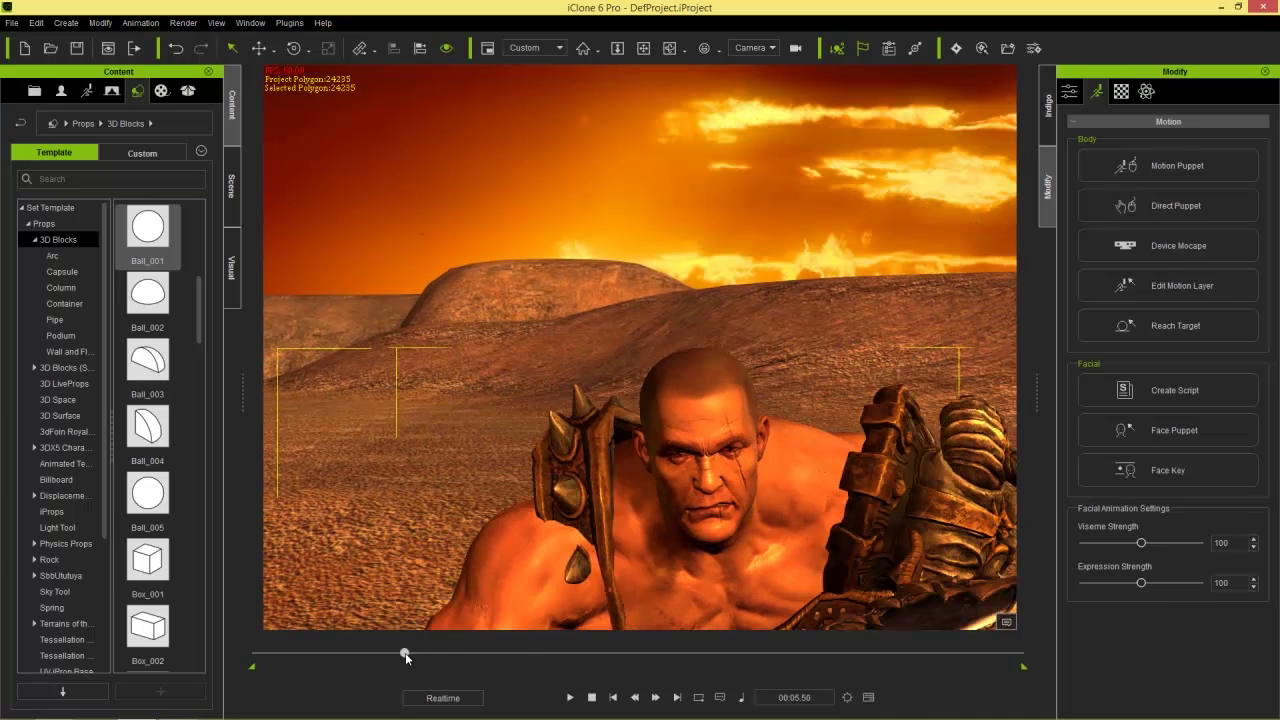
{"action": "left_click", "coordinate": [1177, 388]}
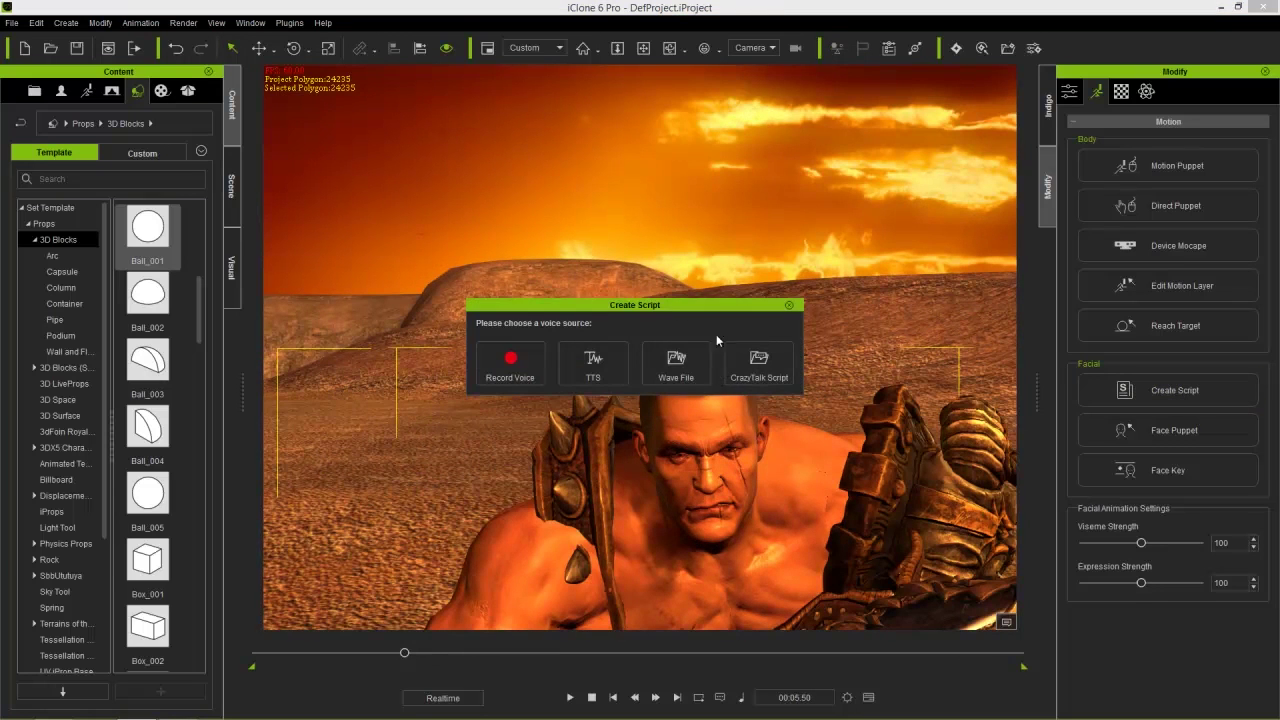
{"action": "left_click", "coordinate": [667, 352]}
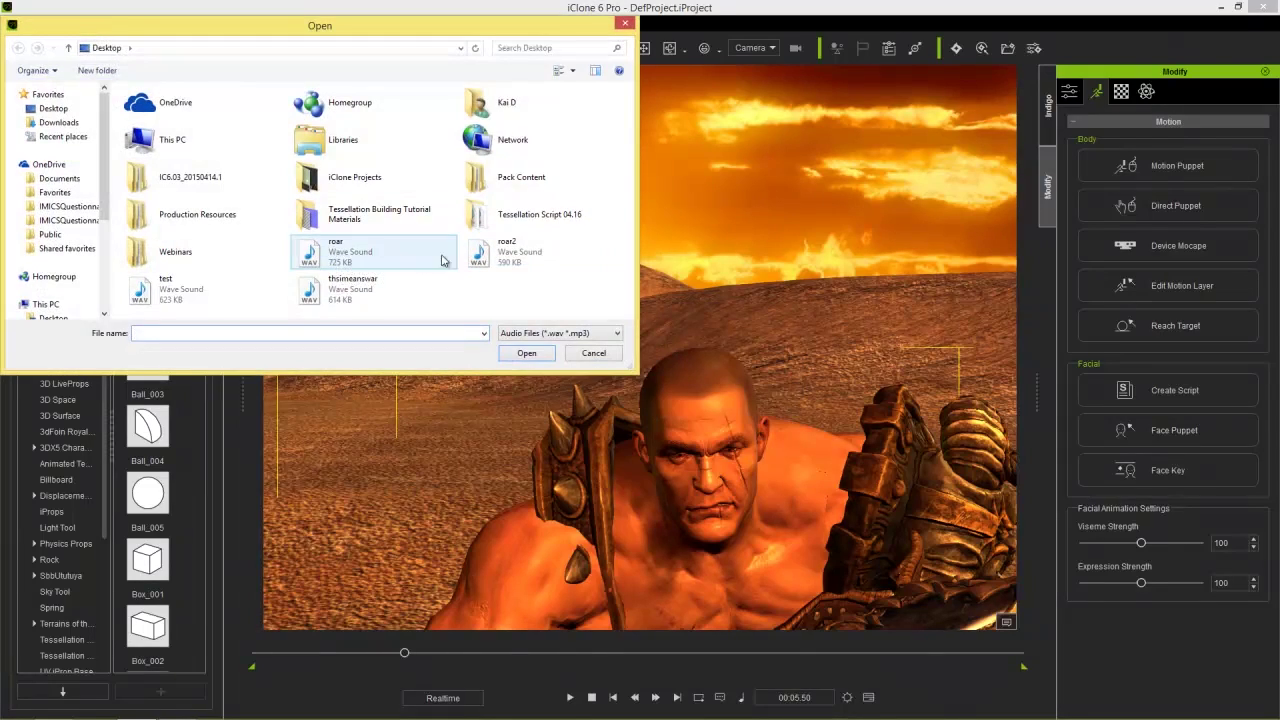
{"action": "left_click", "coordinate": [510, 246]}
{"action": "double_click", "coordinate": [510, 246]}
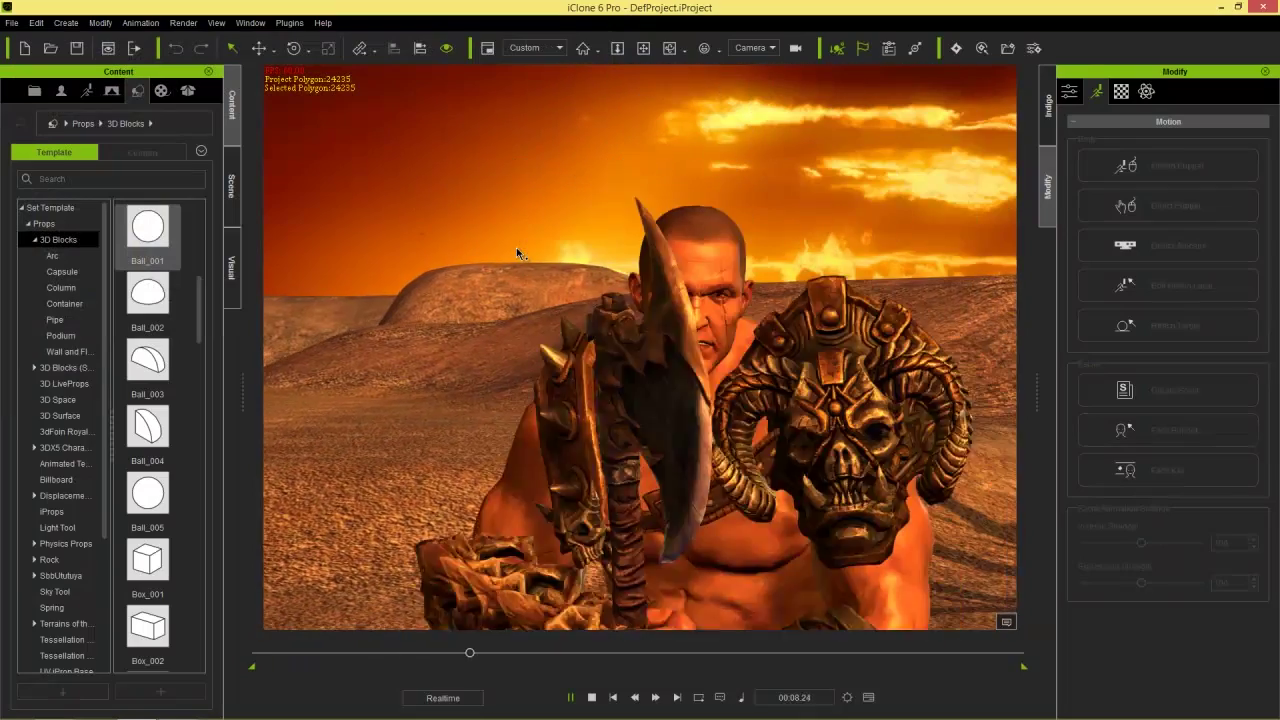
{"action": "key", "text": "space"}
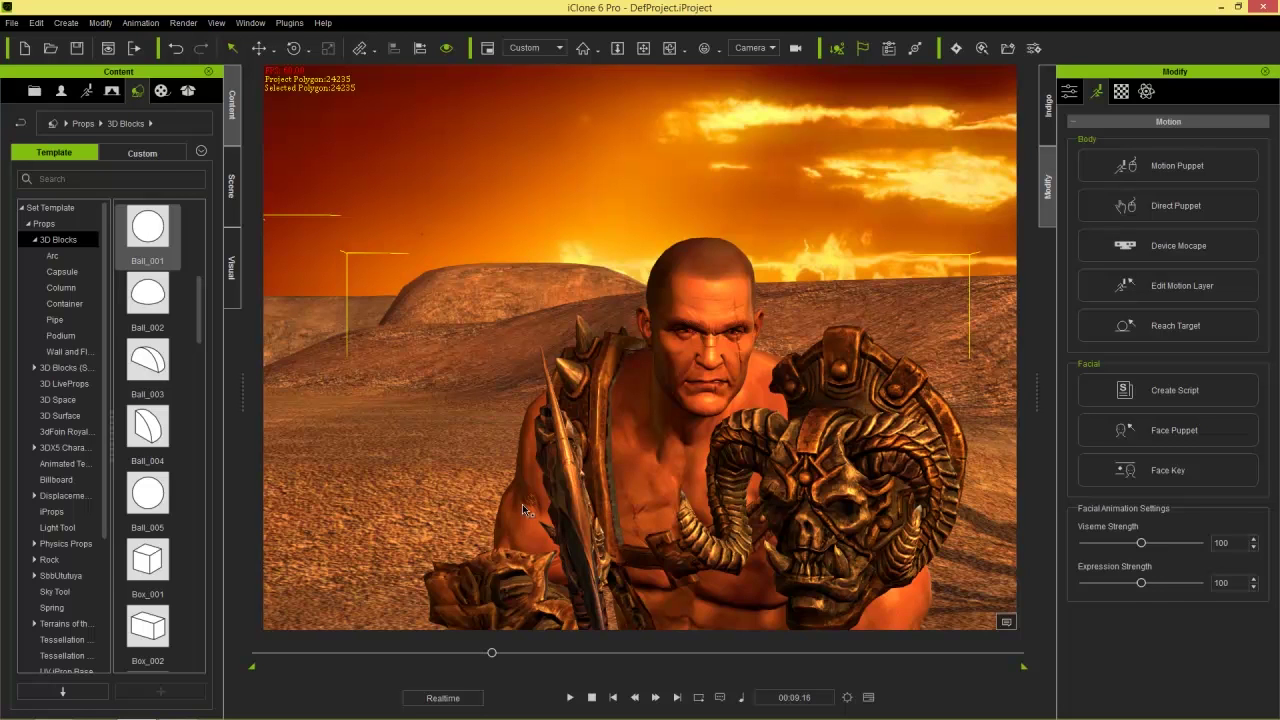
Step: Set the time to 00:06.42, switch to the Preview camera and frame Trenton's upper body from the front
{"action": "left_click_drag", "start_coordinate": [494, 654], "coordinate": [427, 660]}
{"action": "left_click", "coordinate": [770, 50]}
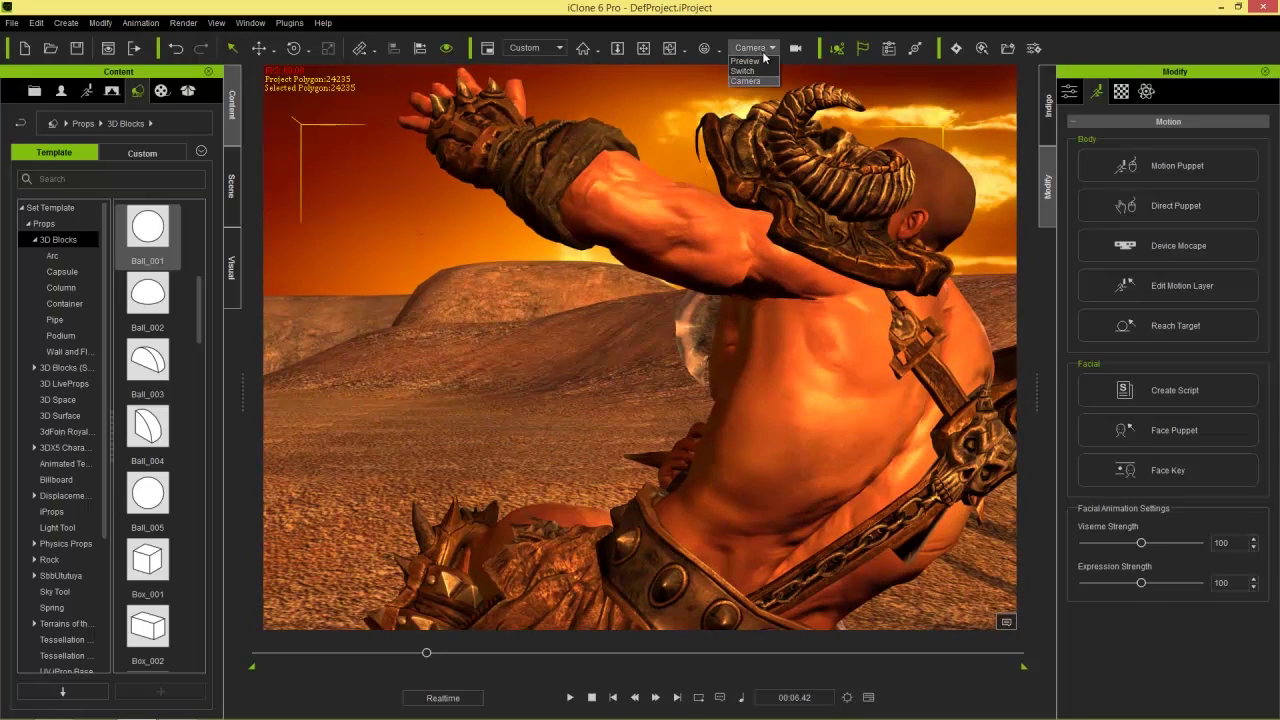
{"action": "left_click", "coordinate": [760, 69]}
{"action": "right_click_drag", "start_coordinate": [592, 425], "coordinate": [715, 408]}
{"action": "scroll", "coordinate": [700, 205], "scroll_direction": "up", "scroll_amount": 3}
{"action": "scroll", "coordinate": [715, 408], "scroll_direction": "up", "scroll_amount": 5}
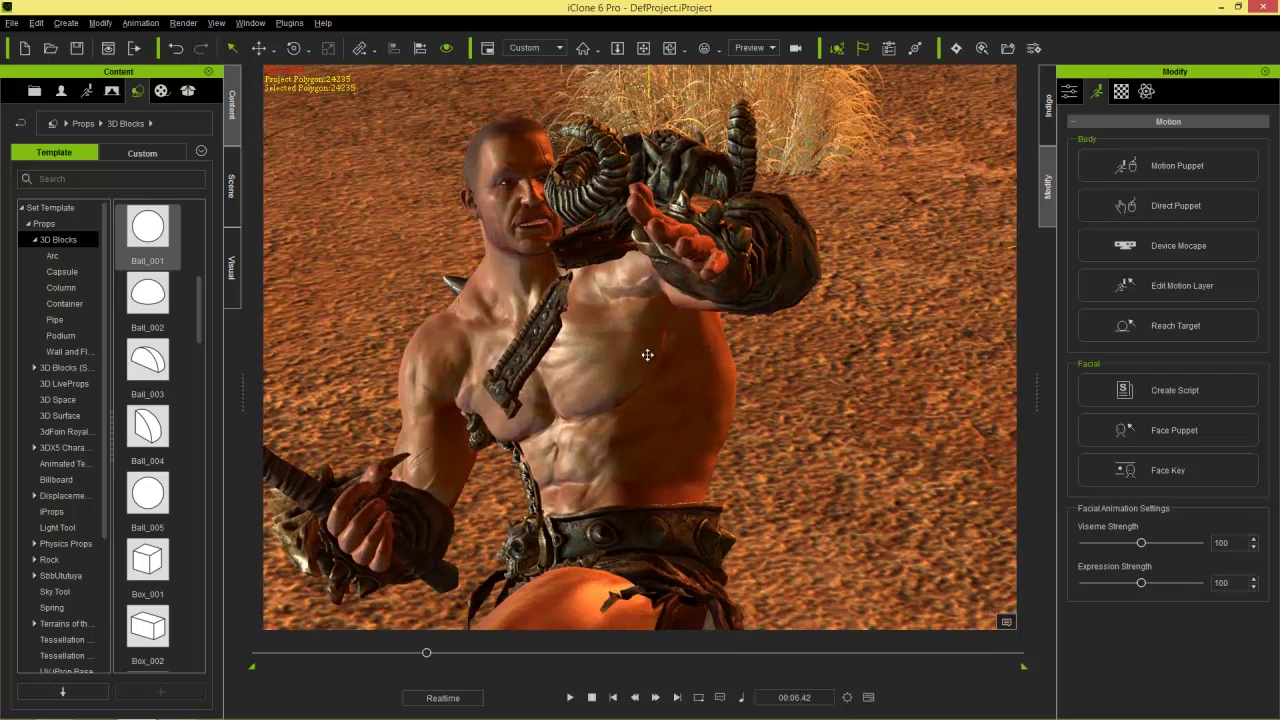
{"action": "right_click_drag", "start_coordinate": [643, 355], "coordinate": [680, 356]}
Step: Open the timeline, show Trenton's Viseme and Expression tracks, hide Motion Layer, and enlarge the timeline to fit the tracks
{"action": "key", "text": "F3"}
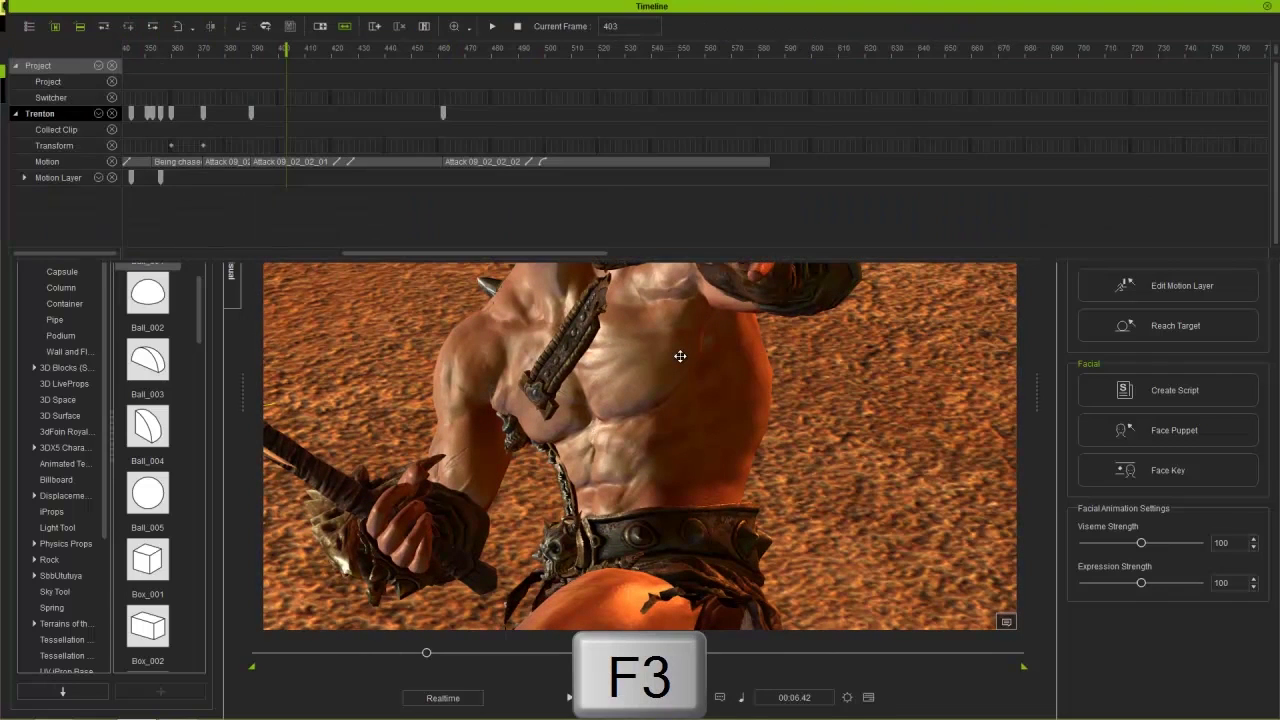
{"action": "left_click", "coordinate": [98, 113]}
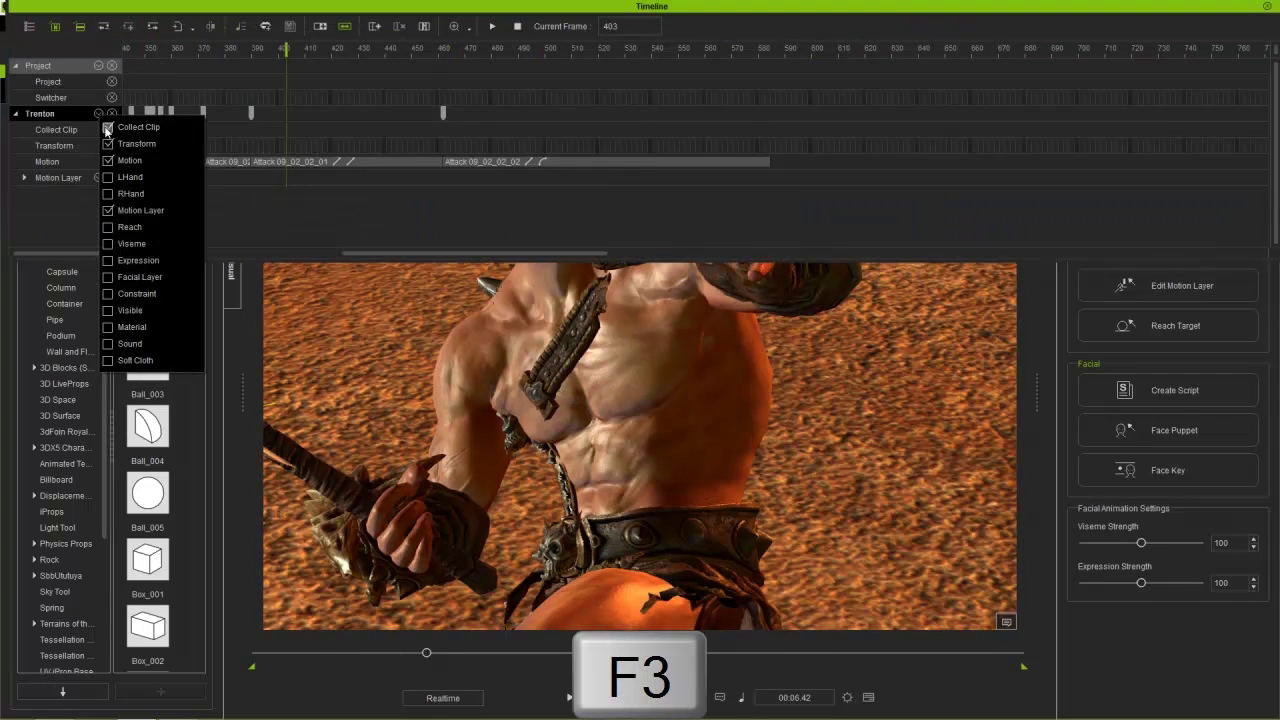
{"action": "left_click", "coordinate": [108, 244]}
{"action": "left_click", "coordinate": [107, 210]}
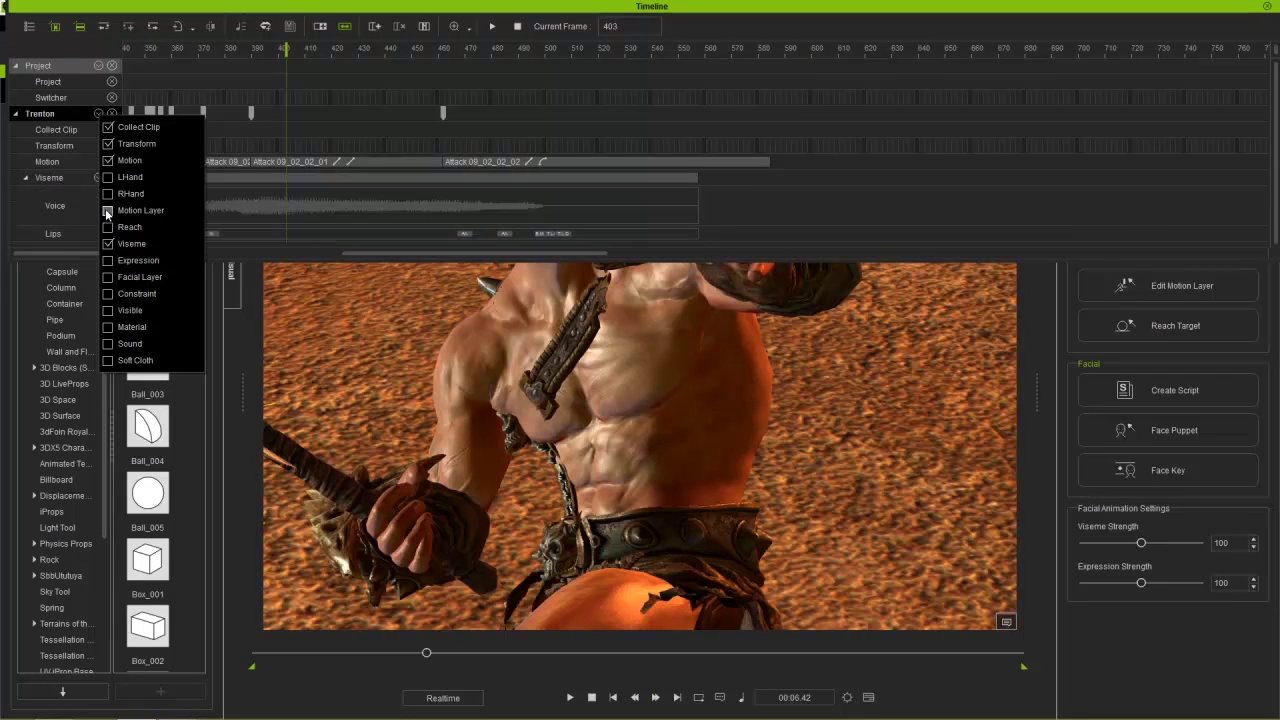
{"action": "left_click", "coordinate": [109, 258]}
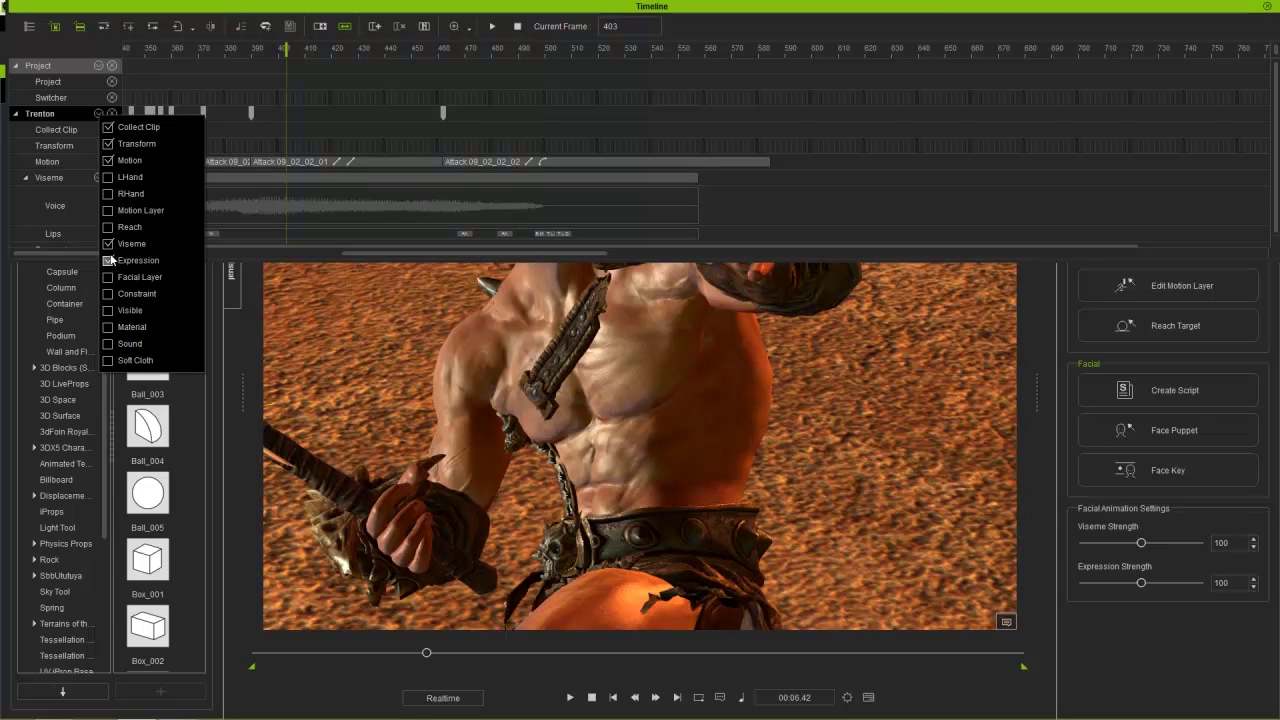
{"action": "left_click", "coordinate": [332, 260]}
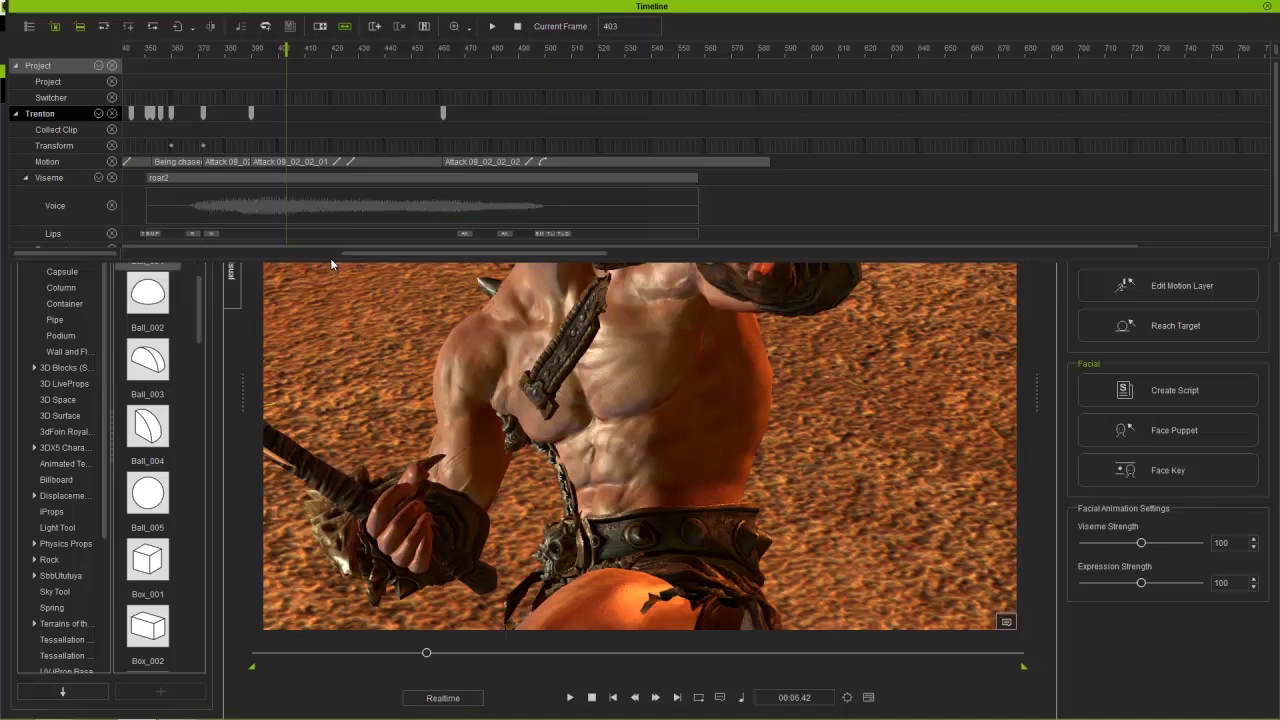
{"action": "left_click_drag", "start_coordinate": [332, 260], "coordinate": [212, 280]}
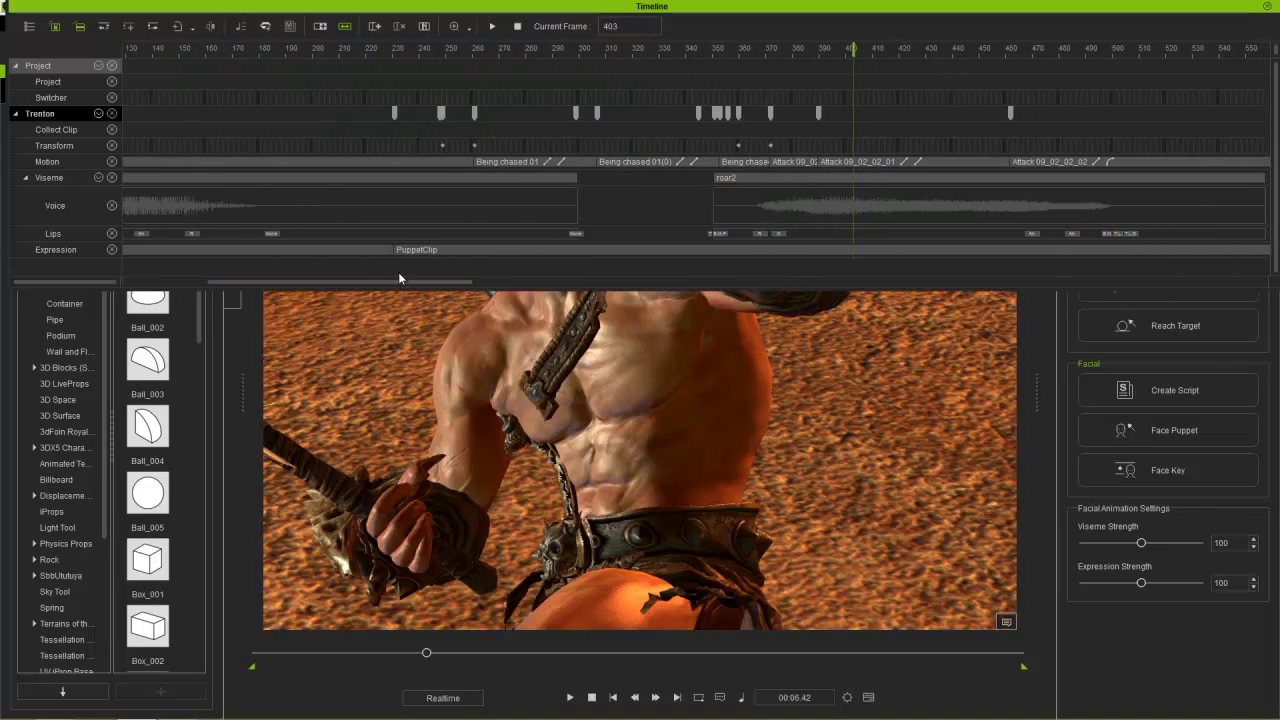
{"action": "mouse_move", "coordinate": [378, 280]}
{"action": "left_mouse_down"}
{"action": "mouse_move", "coordinate": [560, 271]}
{"action": "mouse_move", "coordinate": [387, 285]}
{"action": "mouse_move", "coordinate": [390, 273]}
{"action": "left_mouse_up"}
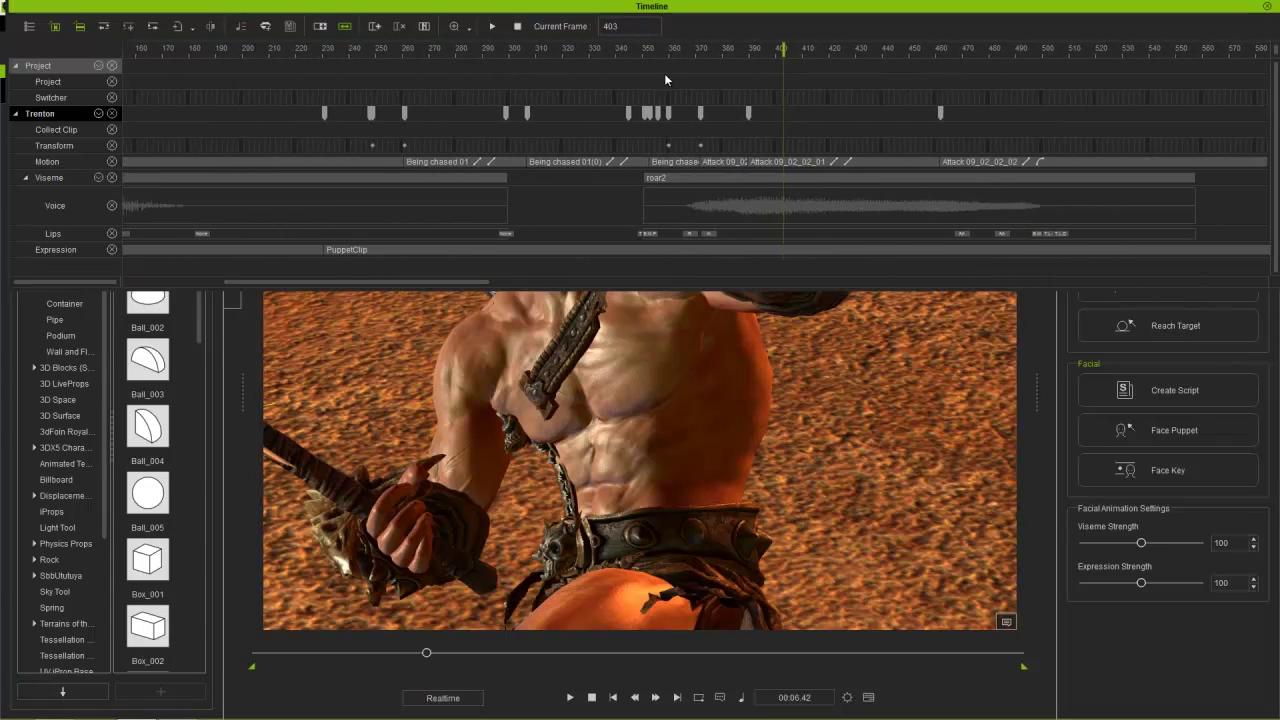
Step: Scrub through the roar2 clip and change its lip key at frame 375 to Ah, with Trenton's mouth in view
{"action": "left_click_drag", "start_coordinate": [670, 51], "coordinate": [1029, 58]}
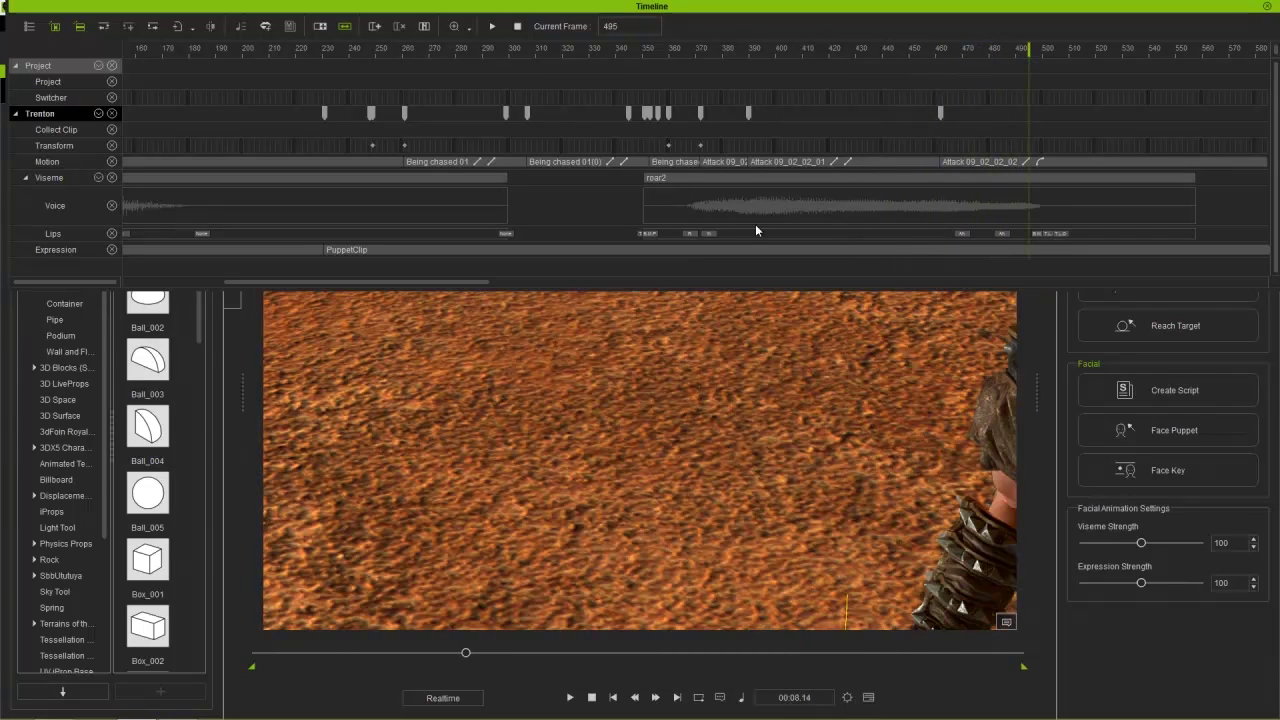
{"action": "left_click", "coordinate": [682, 50]}
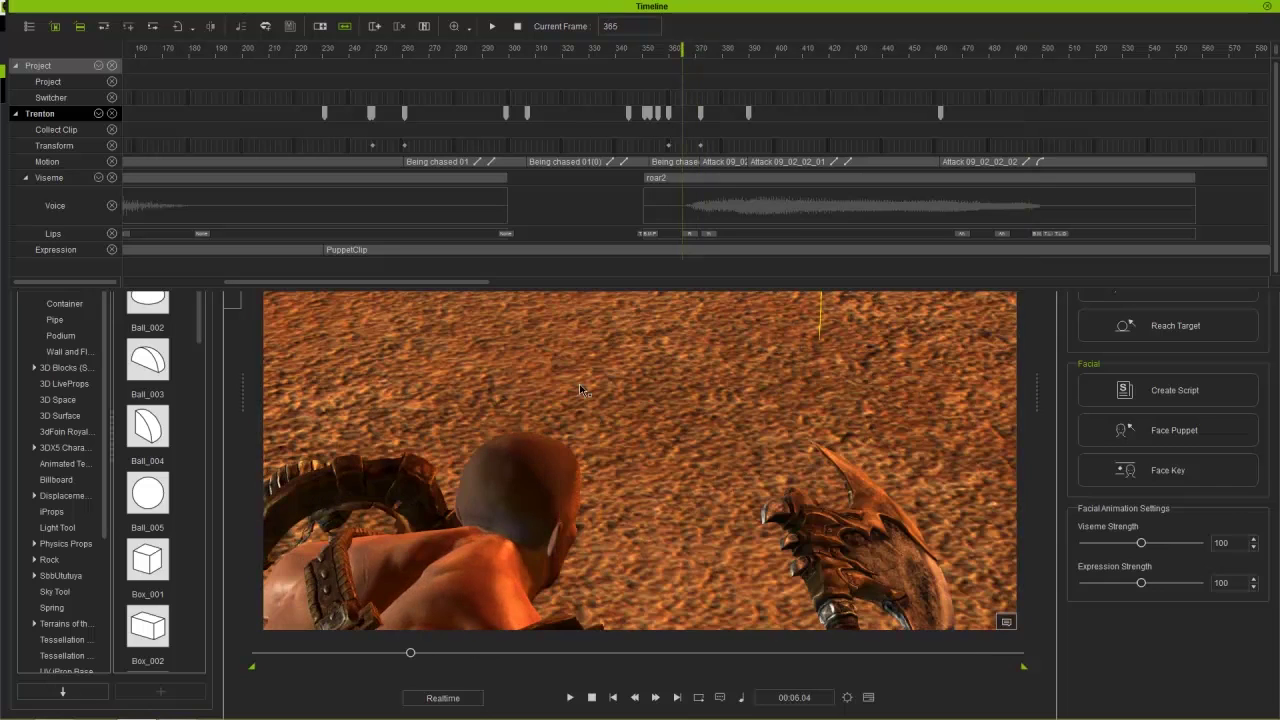
{"action": "scroll", "coordinate": [604, 455], "scroll_direction": "up", "scroll_amount": 10}
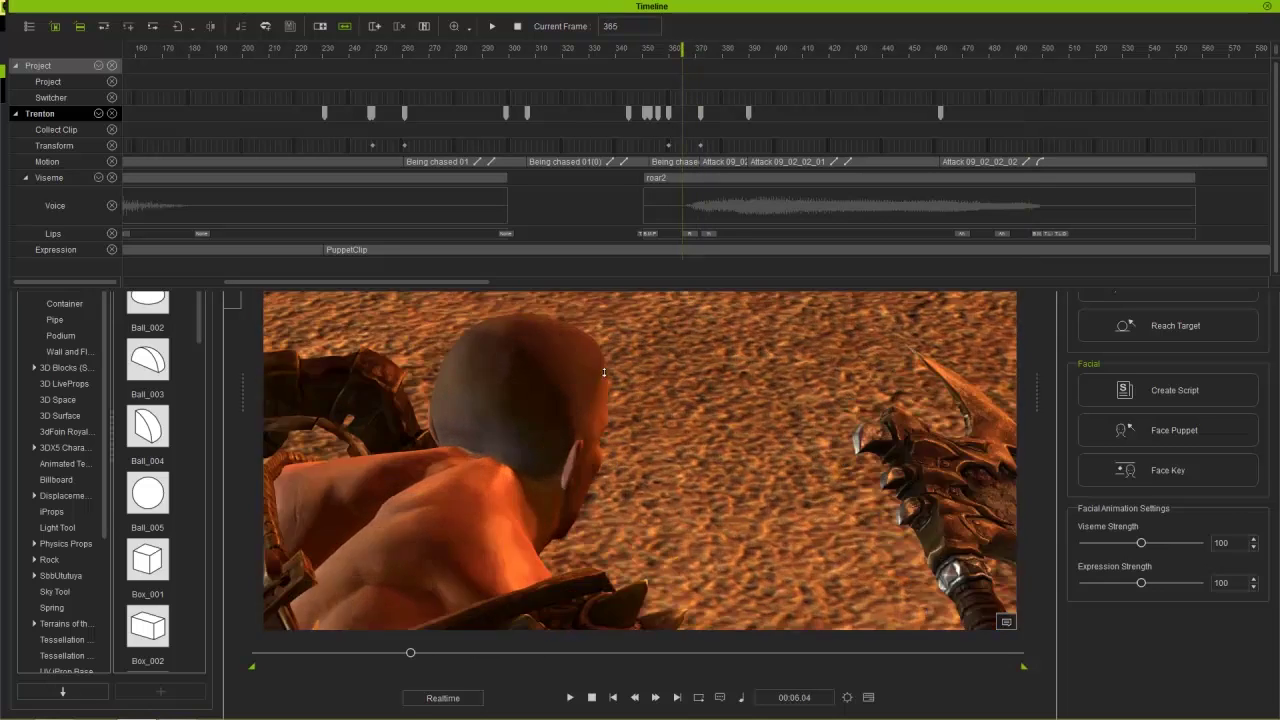
{"action": "scroll", "coordinate": [571, 443], "scroll_direction": "down", "scroll_amount": 5}
{"action": "middle_click_drag", "start_coordinate": [571, 443], "coordinate": [594, 408]}
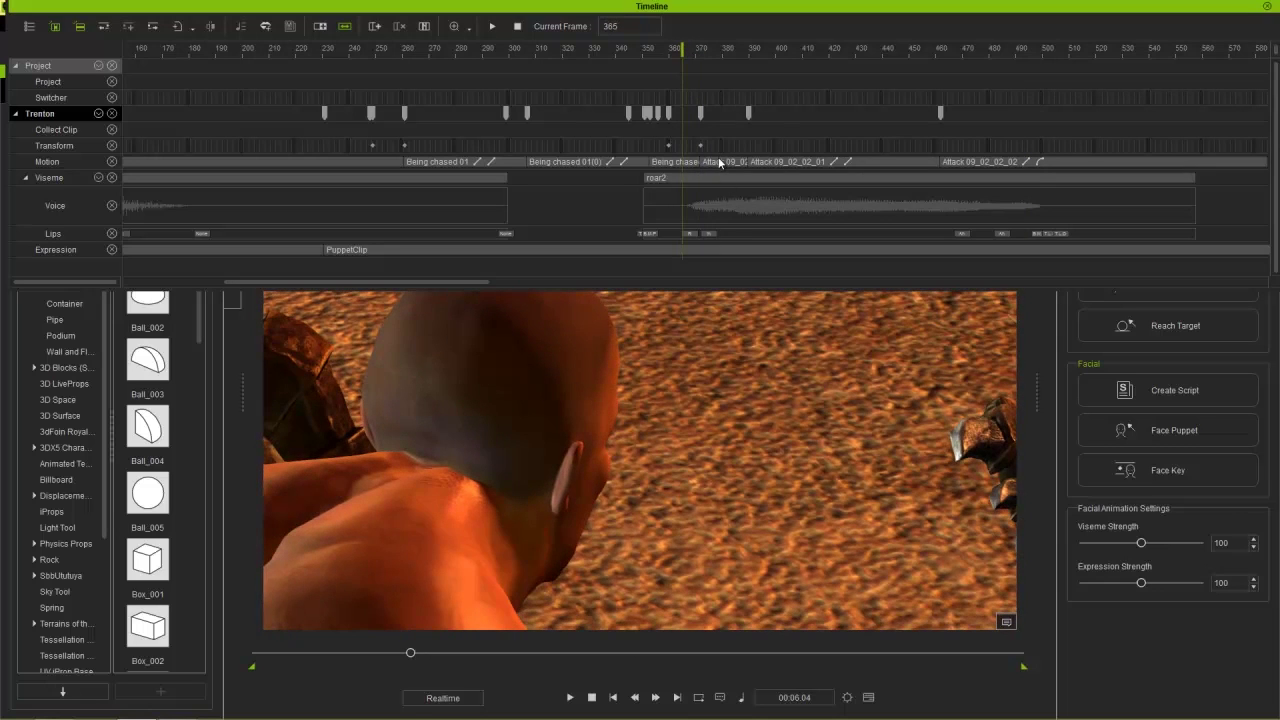
{"action": "left_click", "coordinate": [706, 52]}
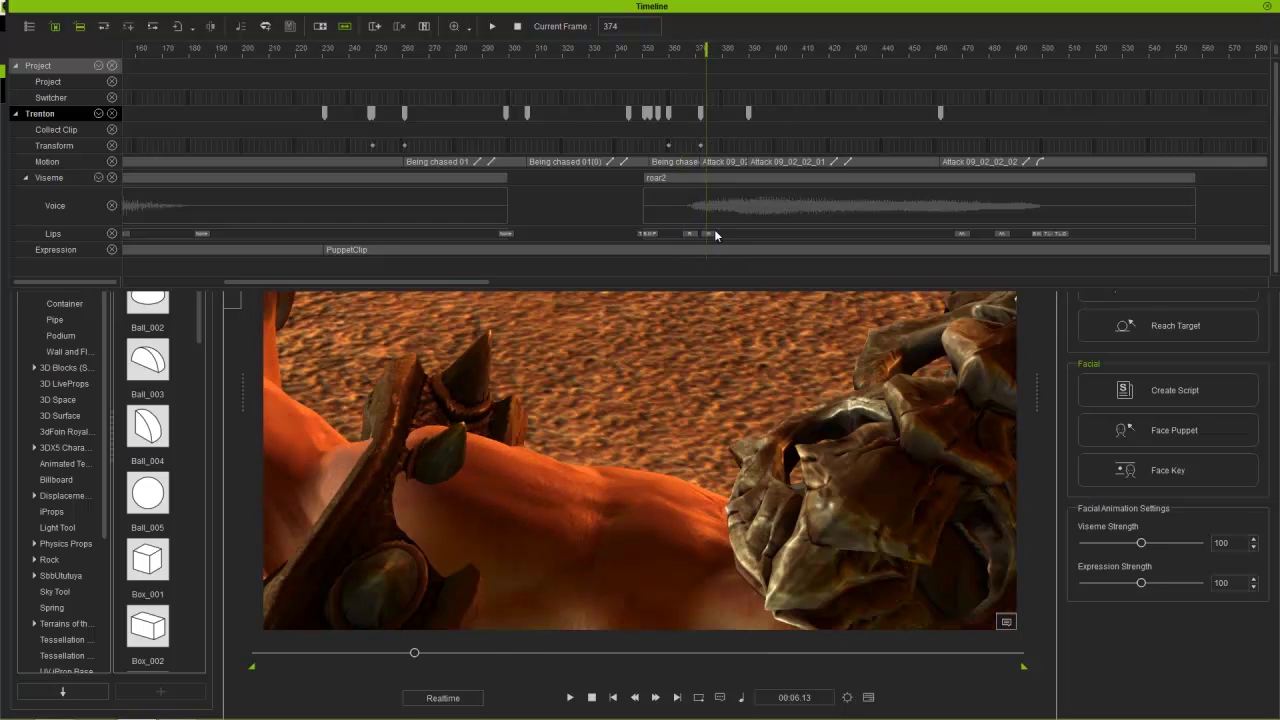
{"action": "double_click", "coordinate": [708, 233]}
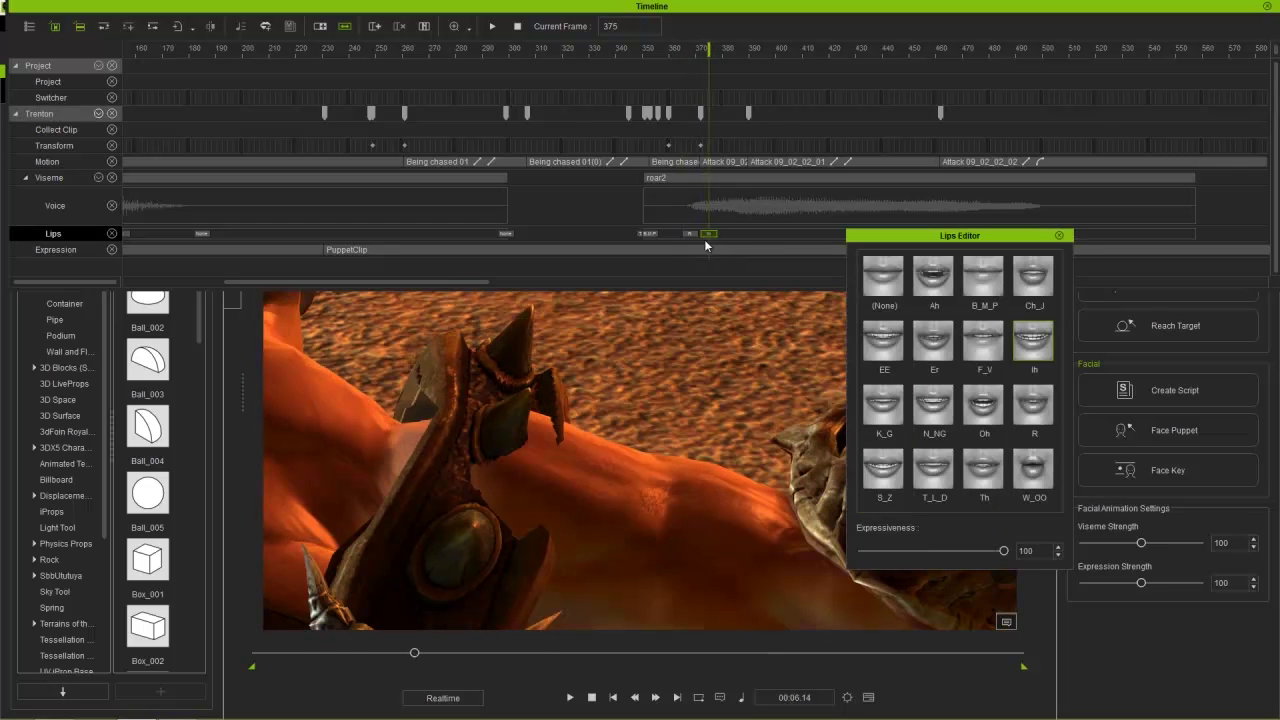
{"action": "middle_click_drag", "start_coordinate": [391, 500], "coordinate": [705, 380]}
{"action": "left_click", "coordinate": [931, 285]}
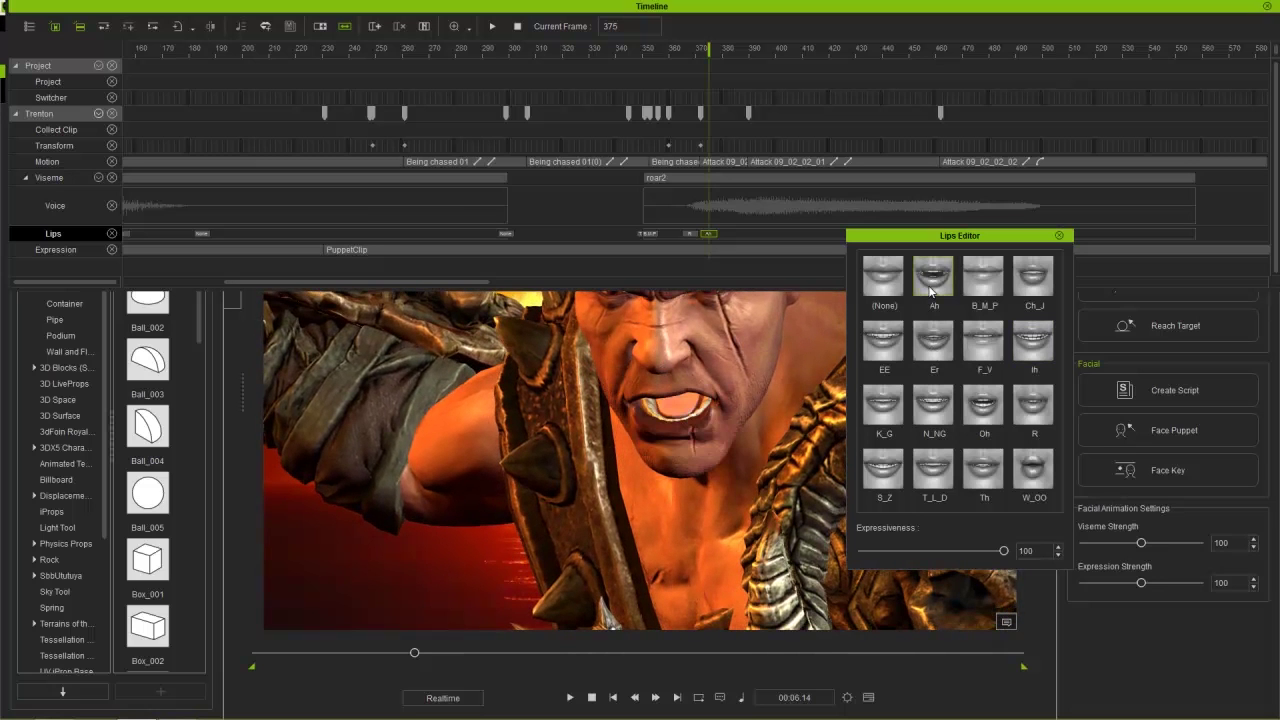
Step: Scrub through the attack from frame 375 to 485, comparing the motion with the roar2 waveform and lip keys
{"action": "left_click_drag", "start_coordinate": [697, 54], "coordinate": [743, 52]}
{"action": "right_click_drag", "start_coordinate": [405, 509], "coordinate": [514, 437]}
{"action": "right_click_drag", "start_coordinate": [406, 473], "coordinate": [584, 483]}
{"action": "left_click_drag", "start_coordinate": [885, 242], "coordinate": [935, 281]}
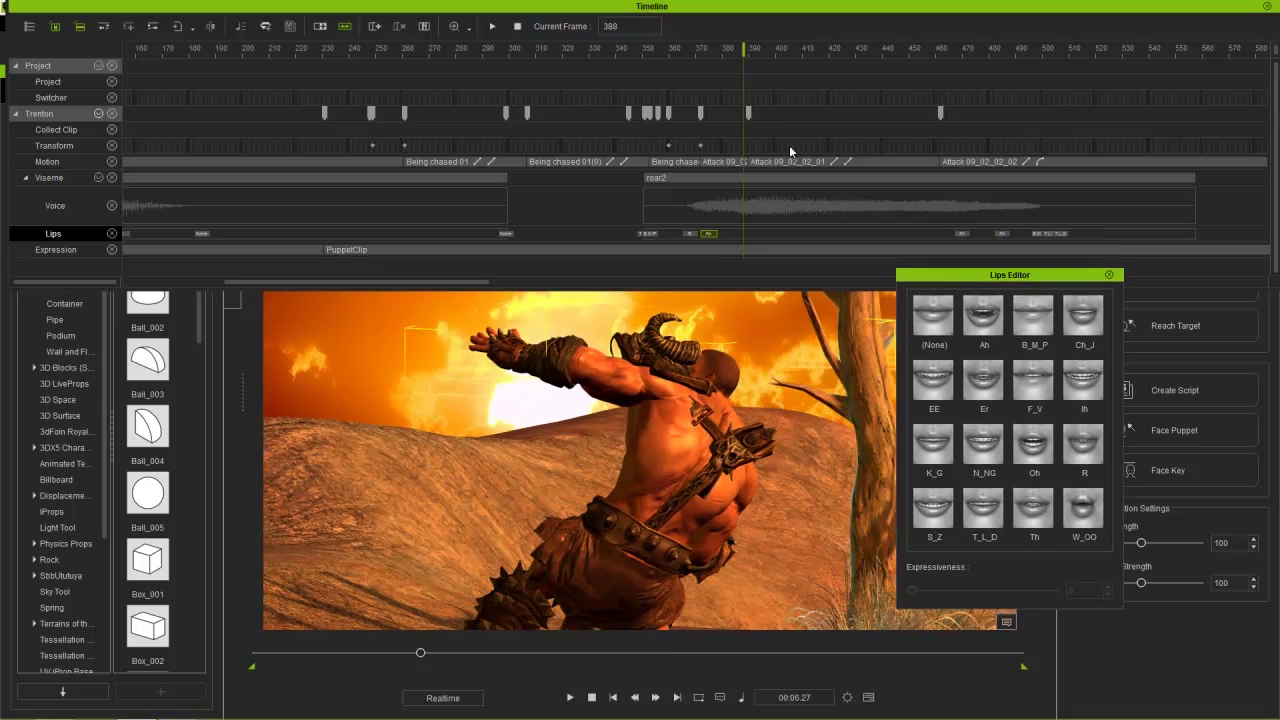
{"action": "left_click_drag", "start_coordinate": [756, 64], "coordinate": [844, 52]}
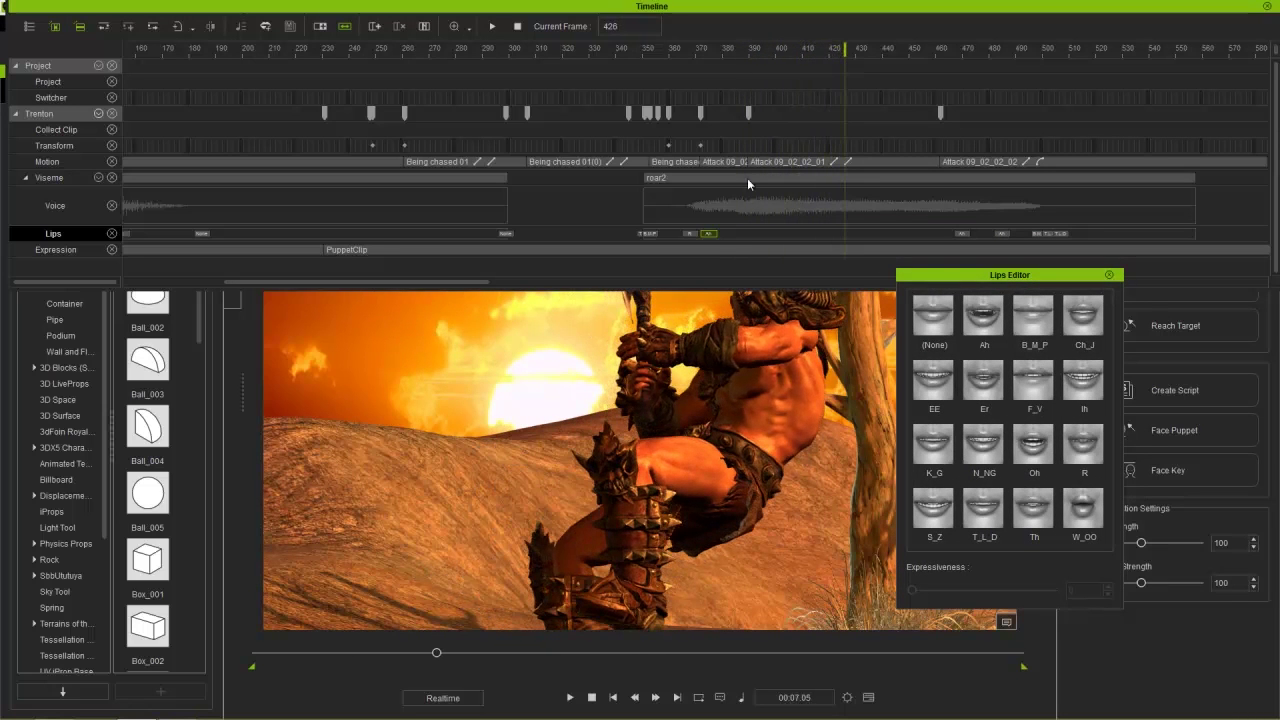
{"action": "left_click", "coordinate": [709, 235]}
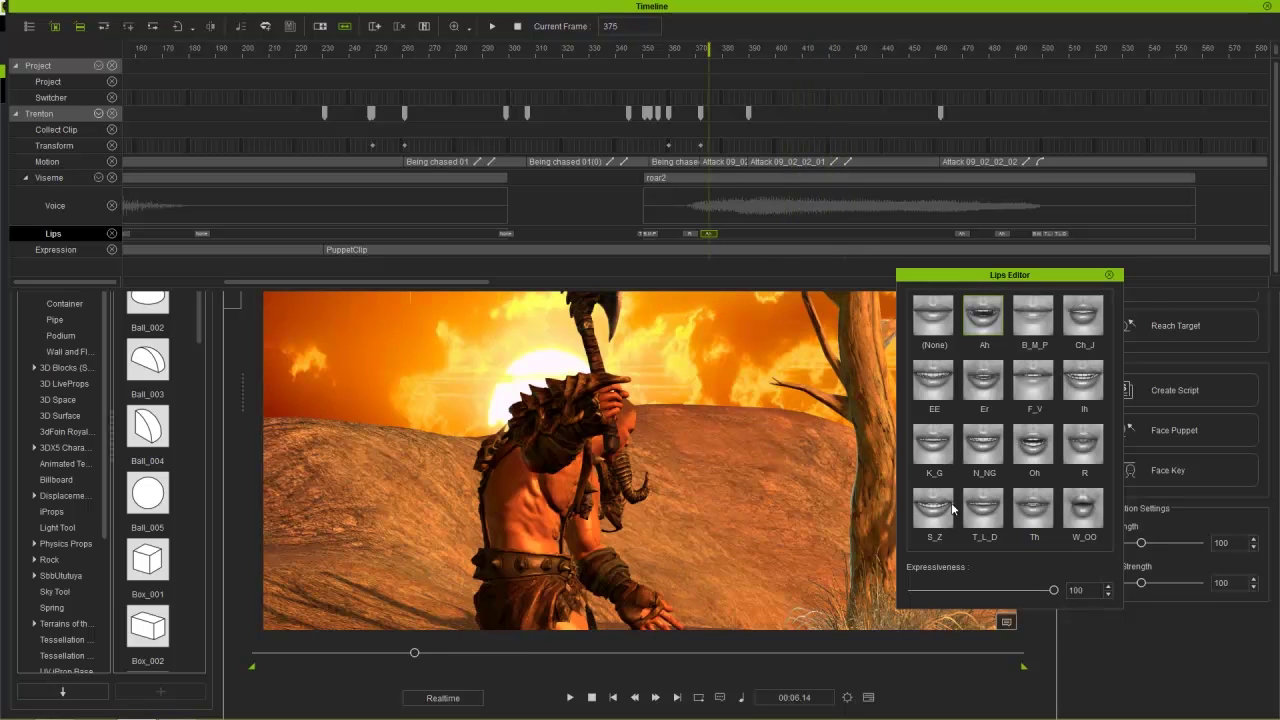
{"action": "left_click_drag", "start_coordinate": [716, 52], "coordinate": [1003, 40]}
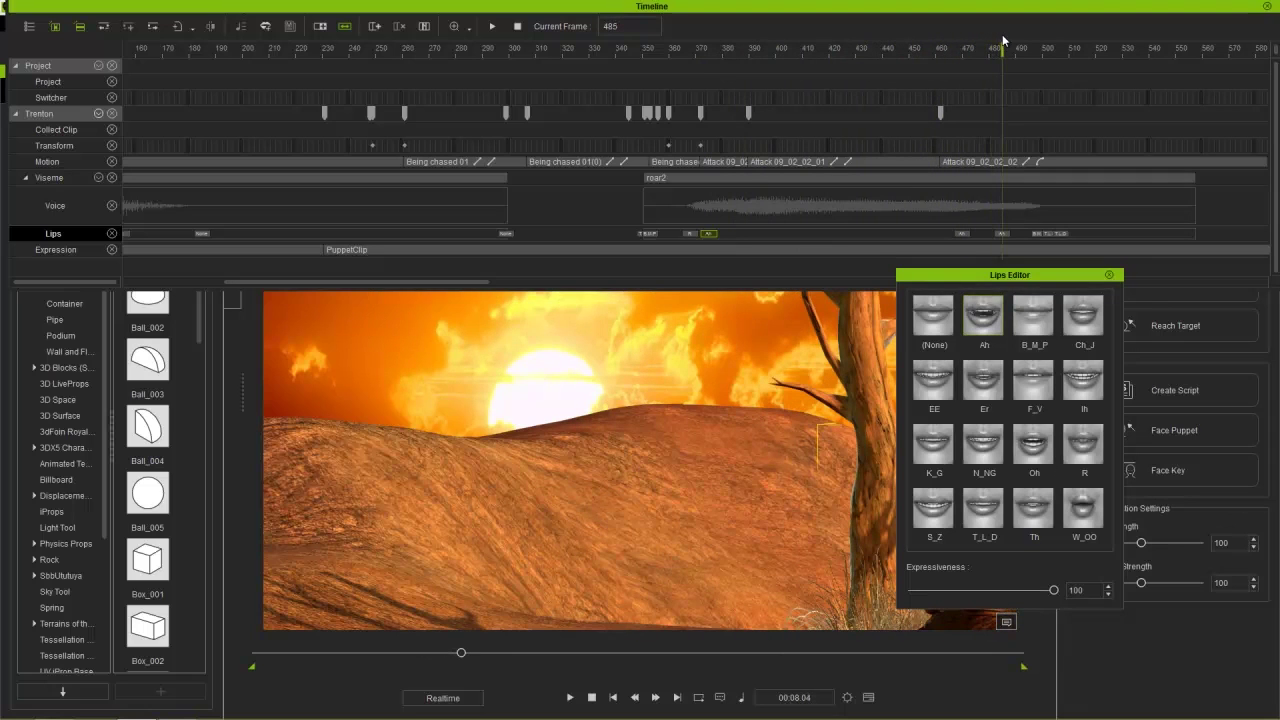
Step: Move the lip key at frame 485 to frame 491 and set its mouth shape to Er
{"action": "right_click_drag", "start_coordinate": [755, 514], "coordinate": [929, 240]}
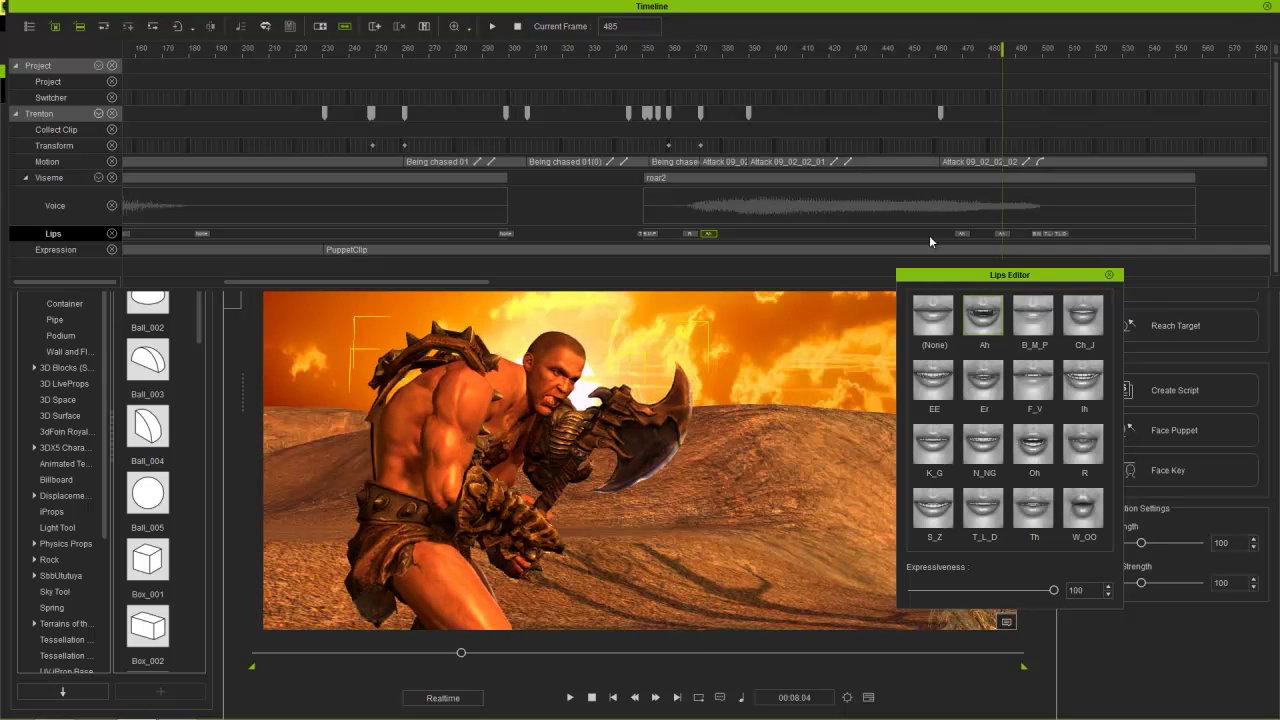
{"action": "left_click", "coordinate": [1039, 234]}
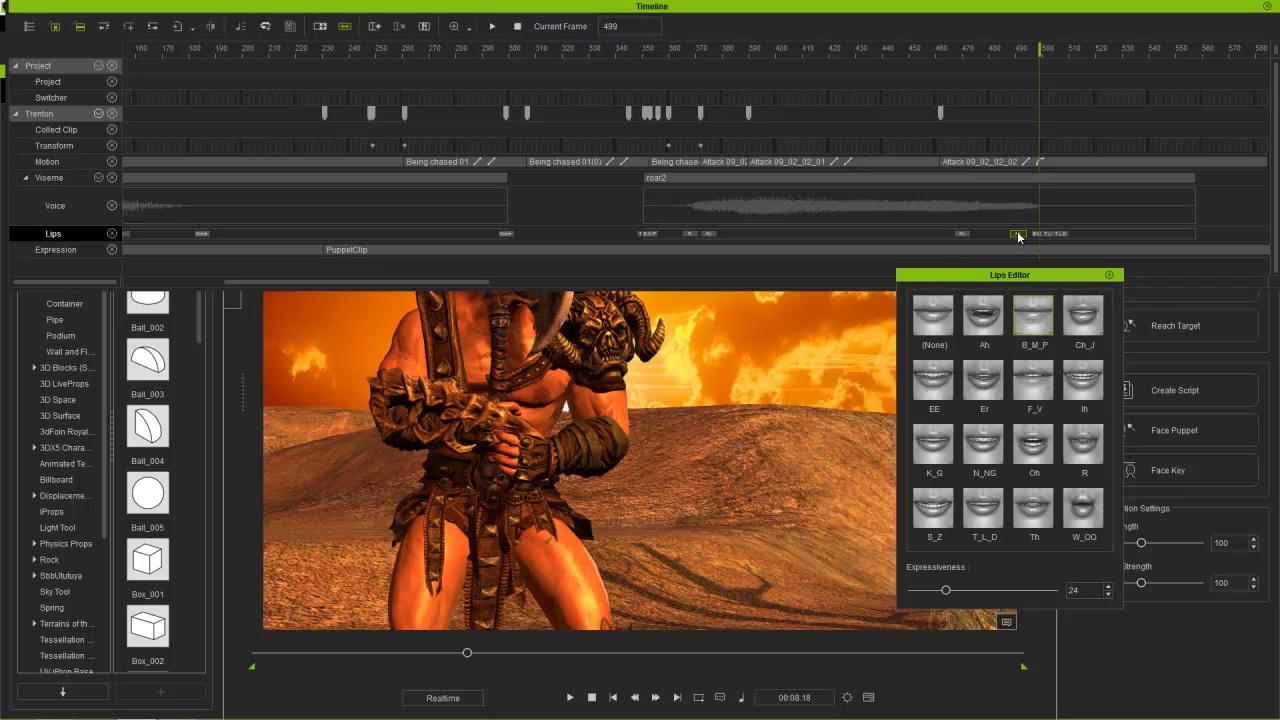
{"action": "left_click", "coordinate": [1017, 234]}
{"action": "left_click", "coordinate": [989, 388]}
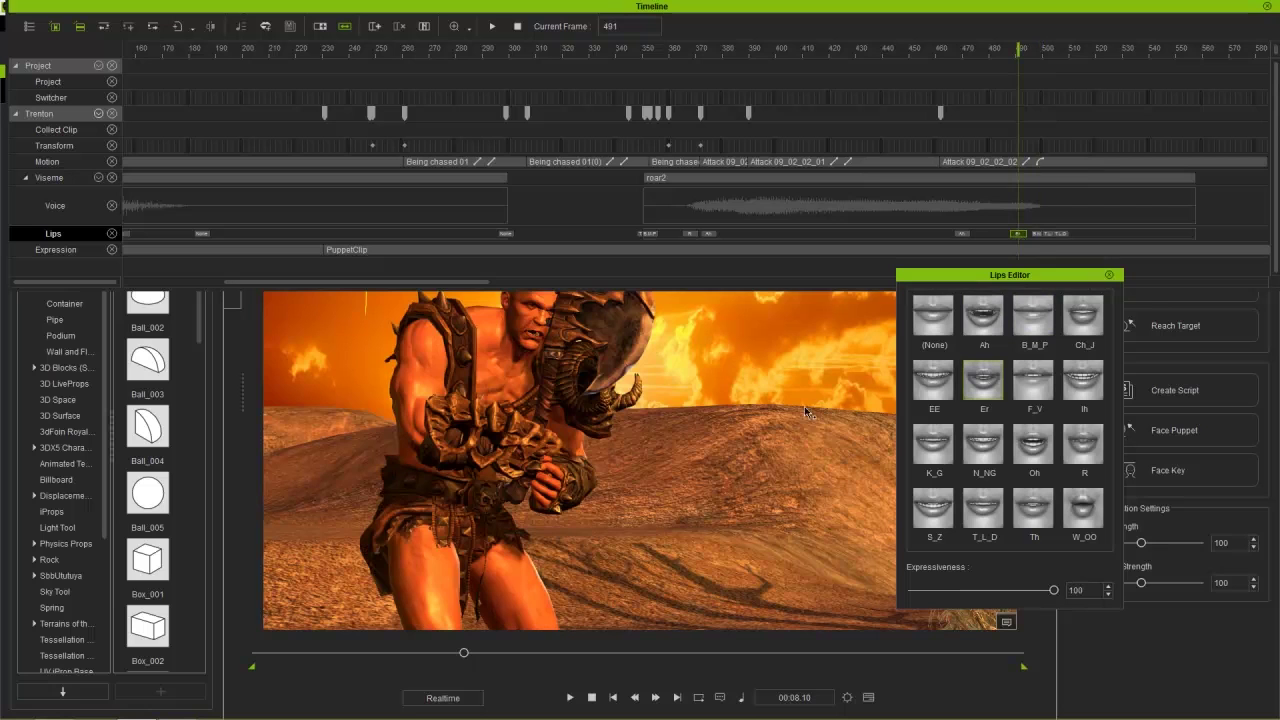
Step: Inspect the lip key at frame 499 and Trenton's face through frame 527 at the end of the roar
{"action": "left_click", "coordinate": [1038, 234]}
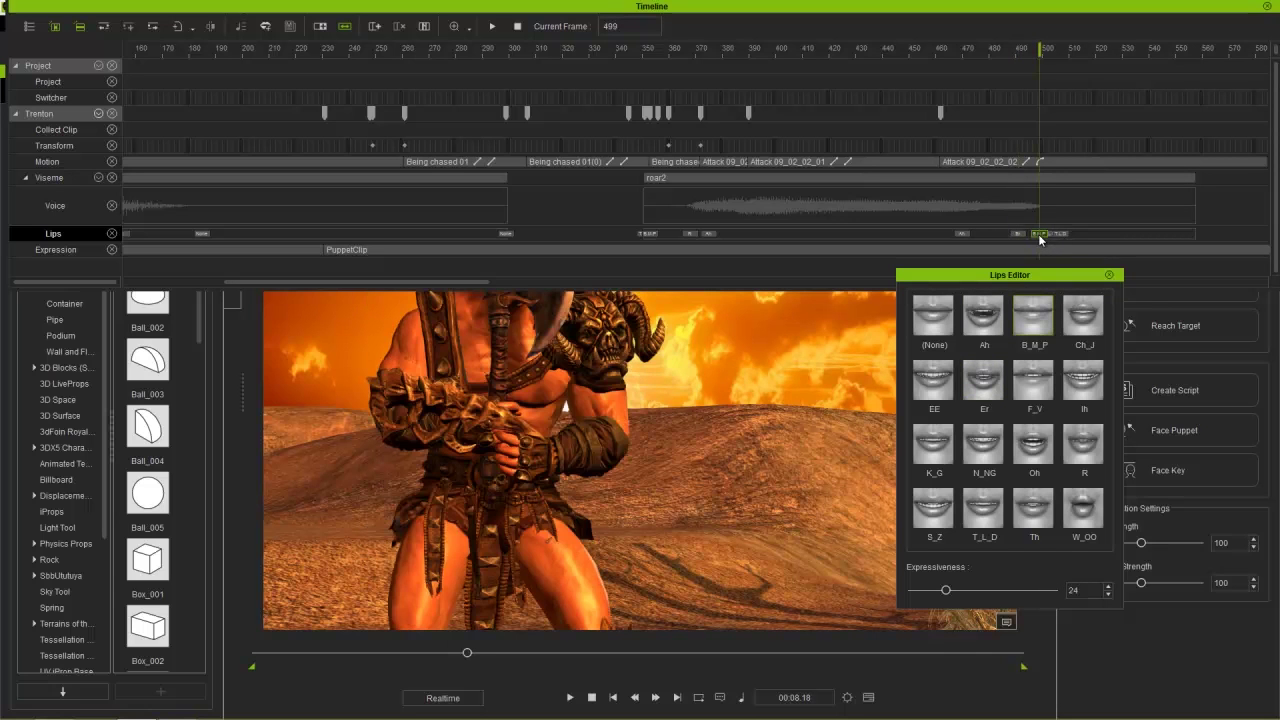
{"action": "right_click_drag", "start_coordinate": [654, 488], "coordinate": [462, 482]}
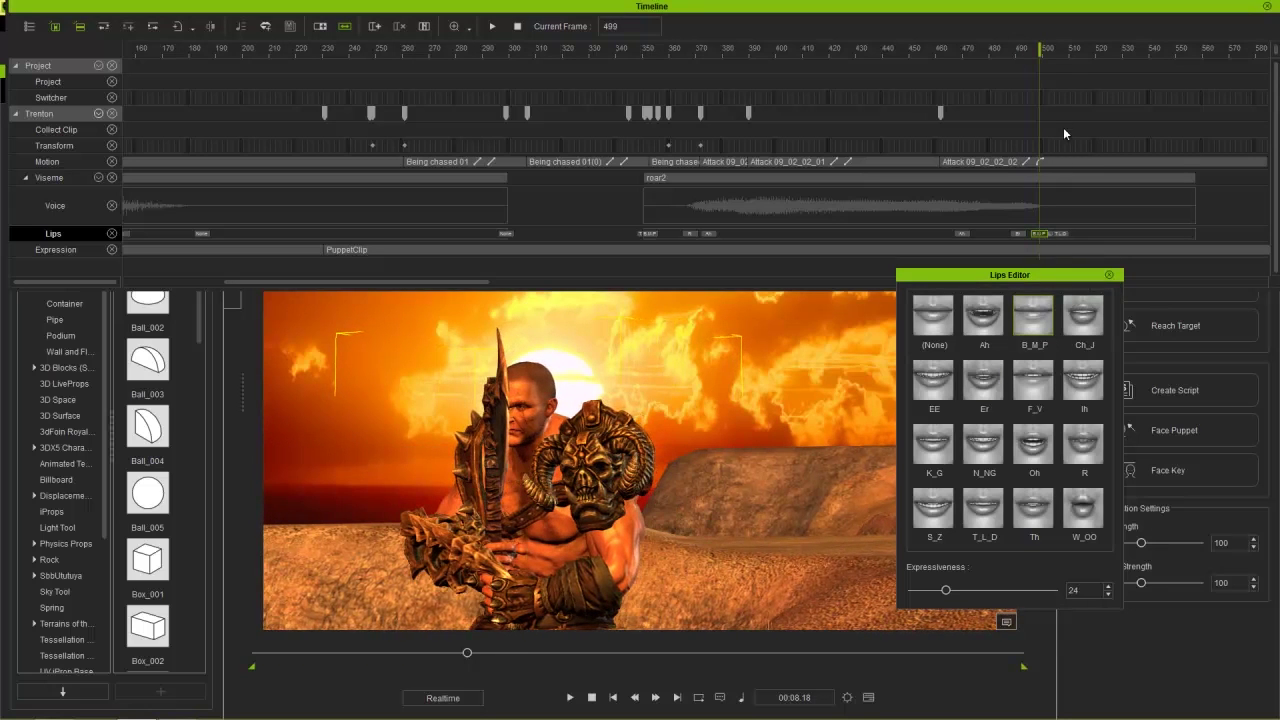
{"action": "left_click_drag", "start_coordinate": [1060, 55], "coordinate": [1113, 53]}
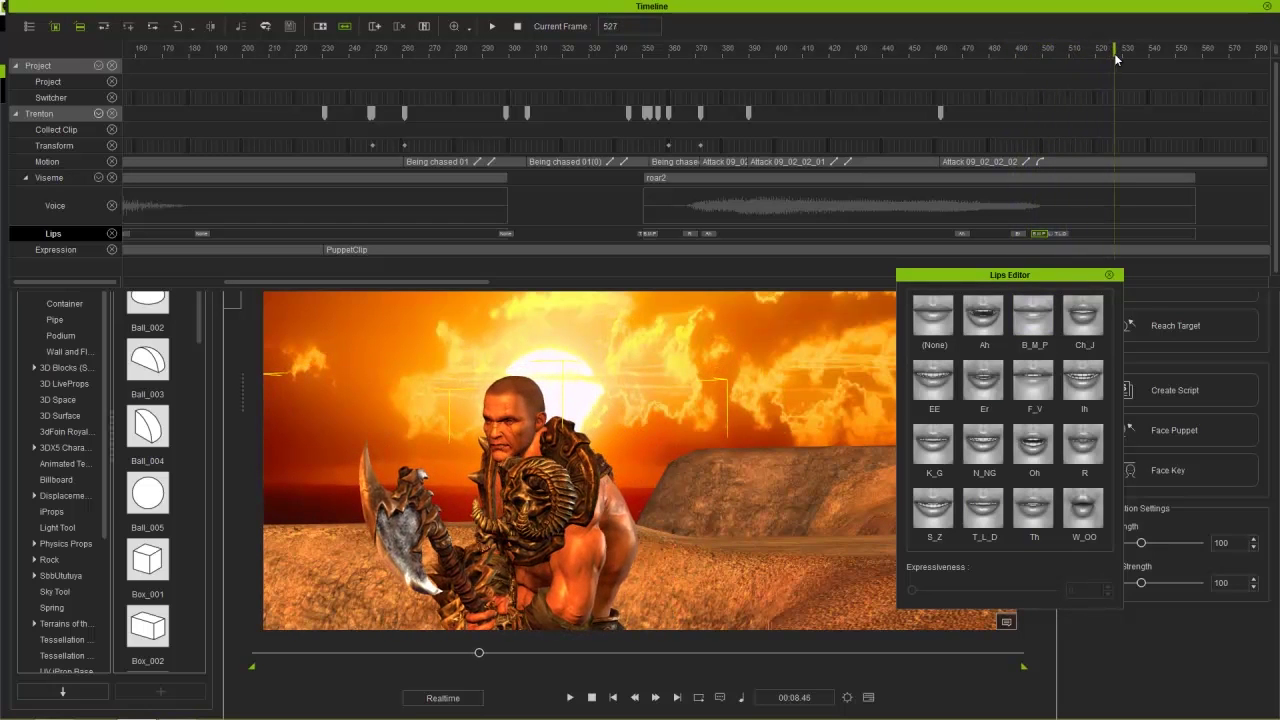
Step: Close the Lips Editor, return to the first frame and close the timeline
{"action": "left_click", "coordinate": [1111, 275]}
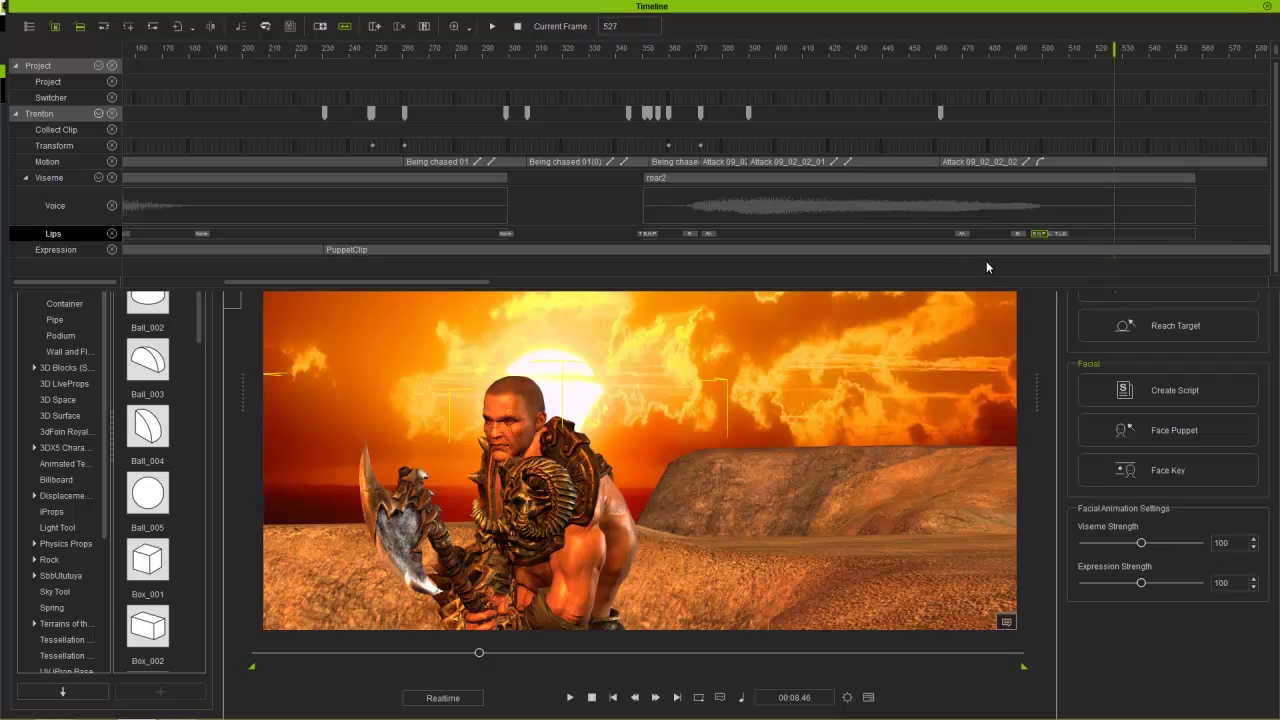
{"action": "left_click", "coordinate": [599, 699]}
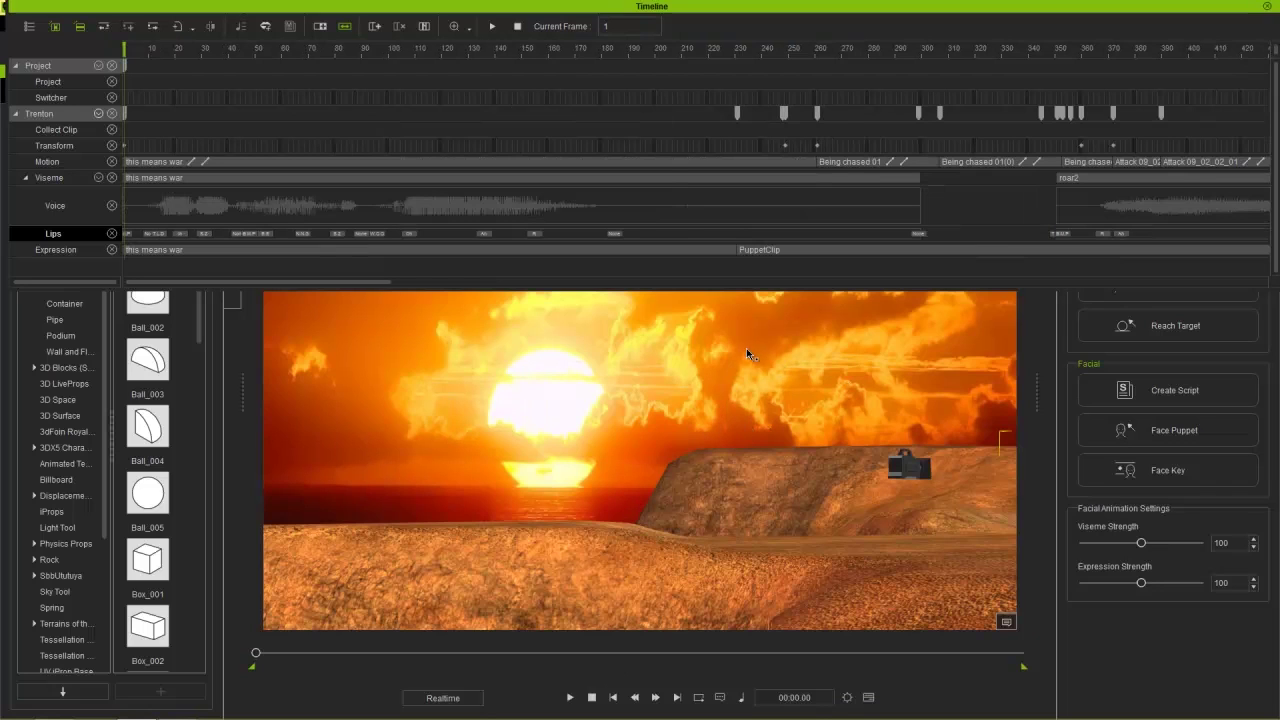
{"action": "left_click", "coordinate": [1266, 6]}
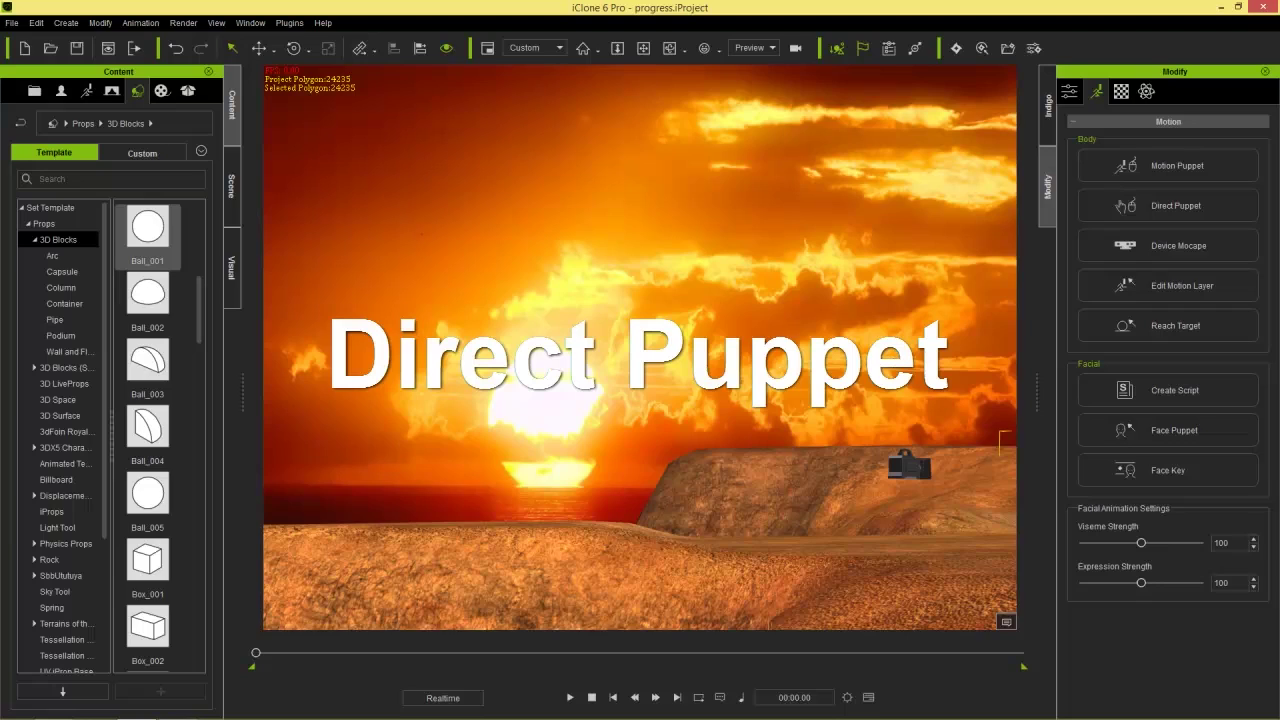
Step: Hide the camera object in the scene and select Trenton
{"action": "right_click_drag", "start_coordinate": [705, 417], "coordinate": [456, 295]}
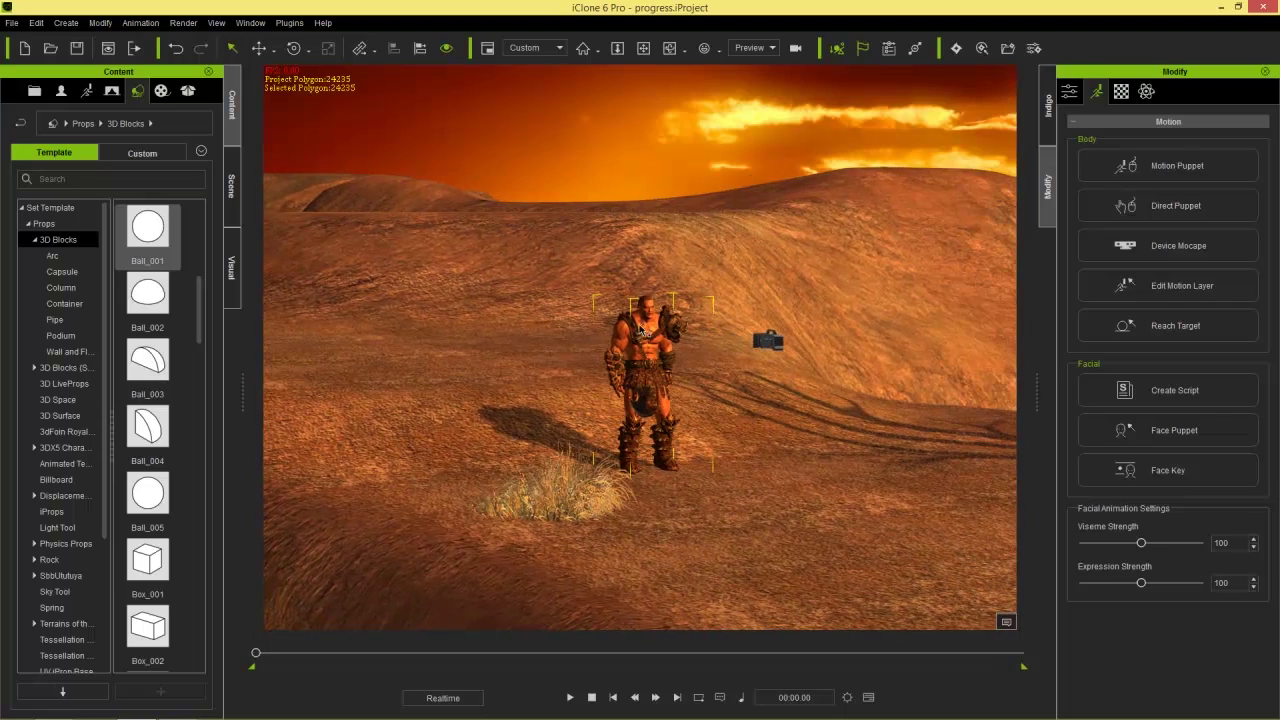
{"action": "left_click", "coordinate": [776, 343]}
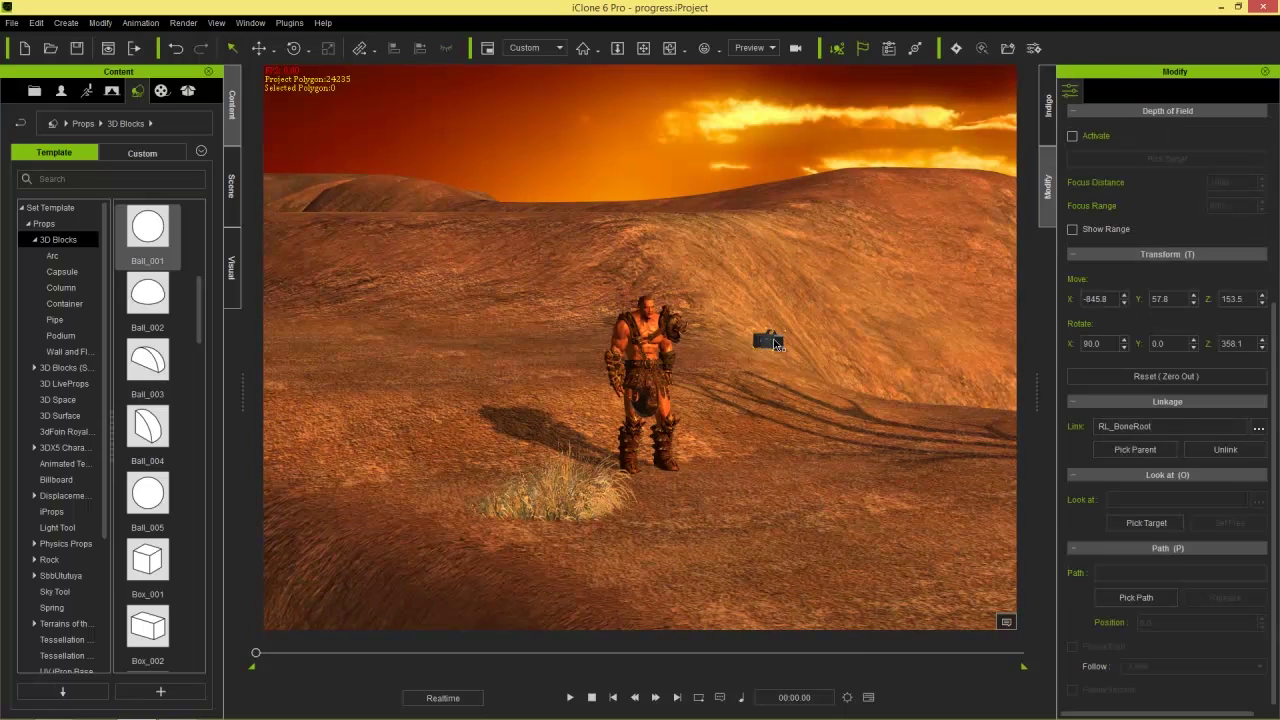
{"action": "left_click", "coordinate": [231, 186]}
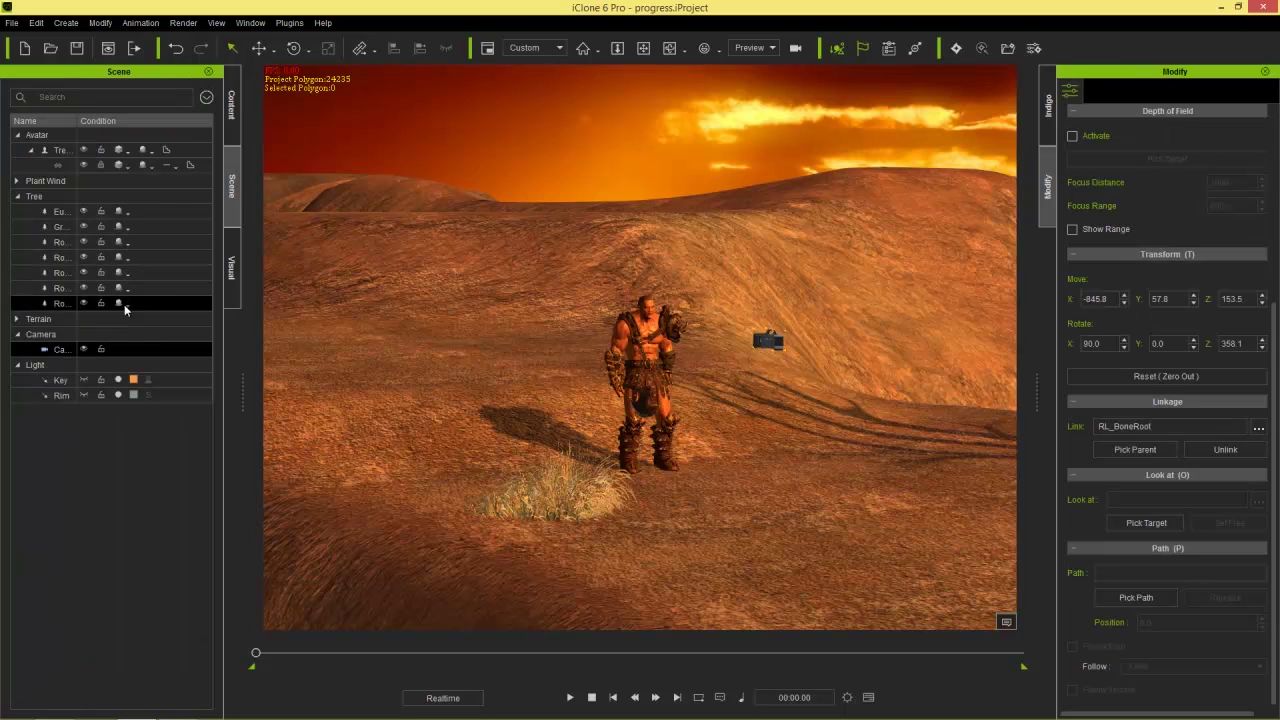
{"action": "left_click", "coordinate": [667, 362]}
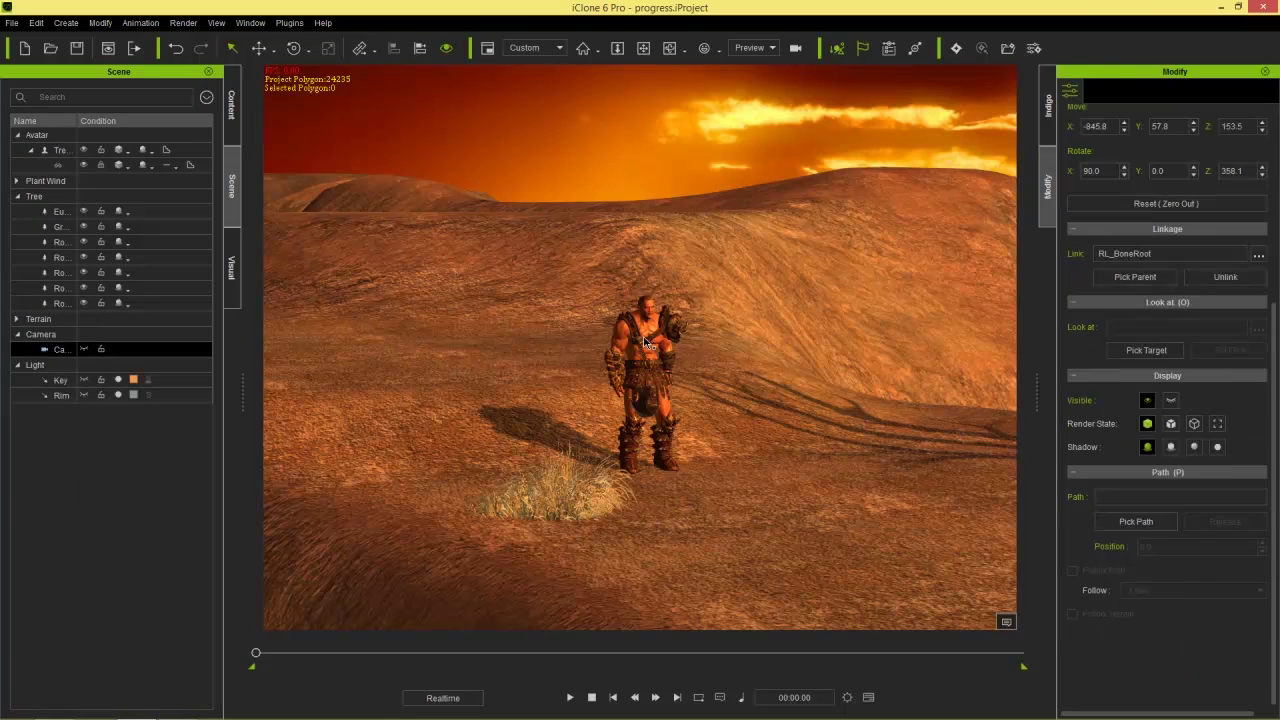
Step: Play Trenton's animation from the start through the end of the attack and pause at 00:08.54
{"action": "right_click_drag", "start_coordinate": [657, 372], "coordinate": [682, 391]}
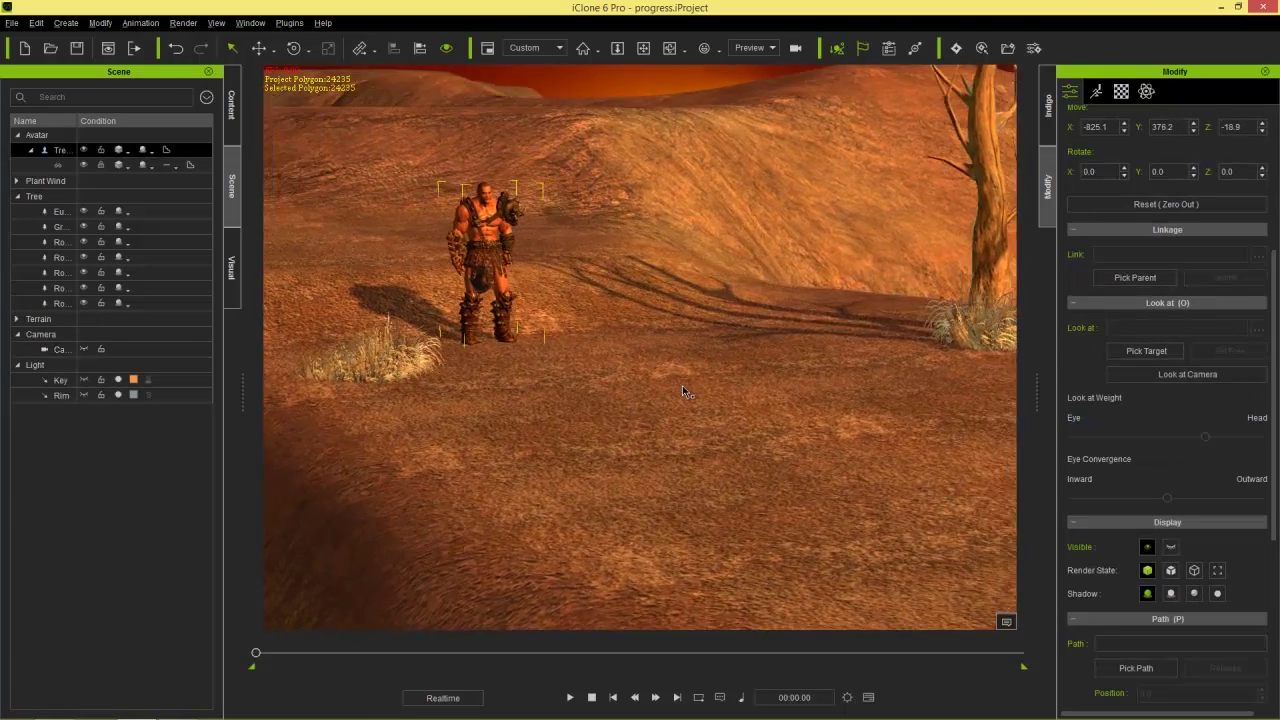
{"action": "left_click", "coordinate": [573, 697]}
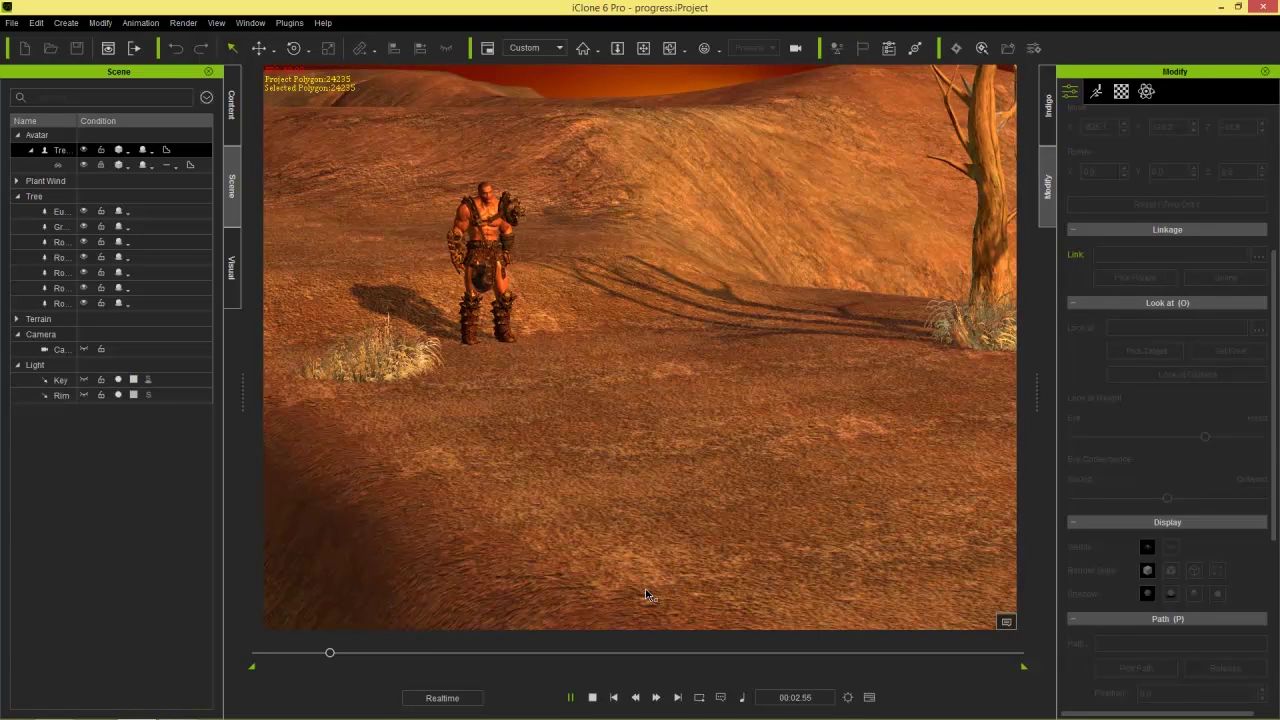
{"action": "right_click_drag", "start_coordinate": [786, 480], "coordinate": [575, 450]}
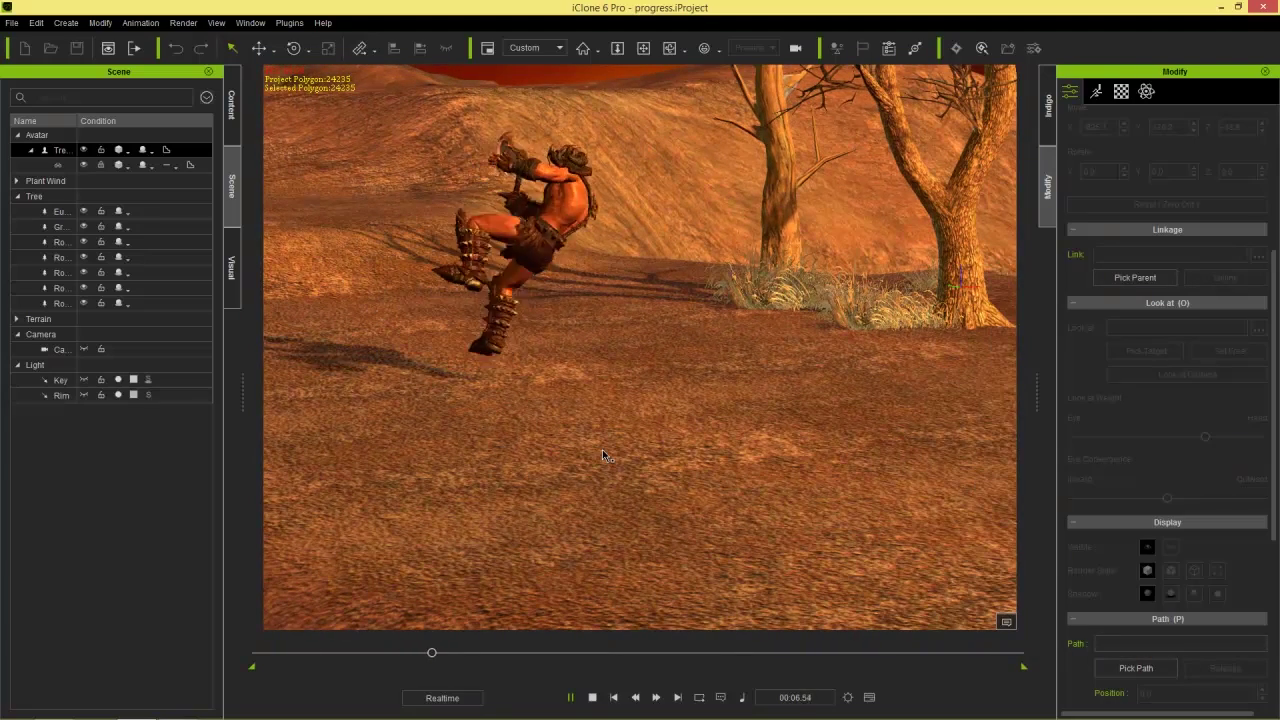
{"action": "left_click", "coordinate": [571, 697]}
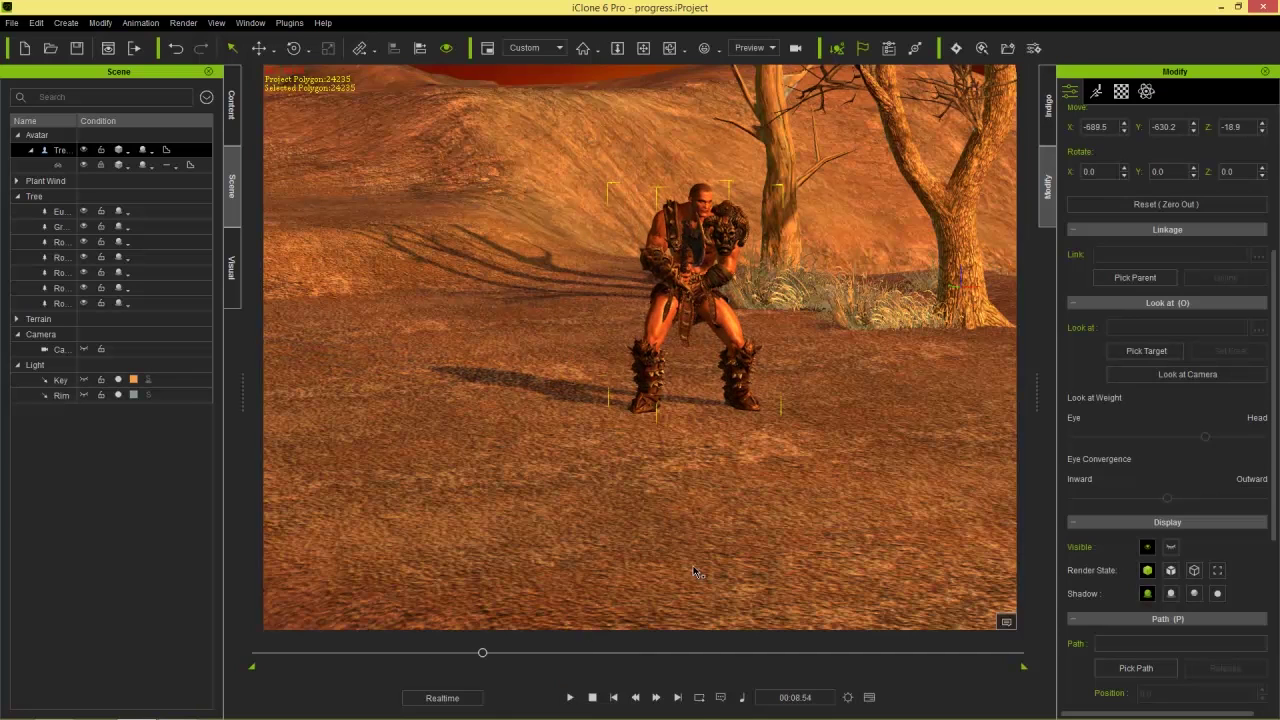
Step: Set the current frame to 592, just past the last attack clip, and frame Trenton's full body from the front
{"action": "key", "text": "F3"}
{"action": "left_click_drag", "start_coordinate": [730, 54], "coordinate": [849, 50]}
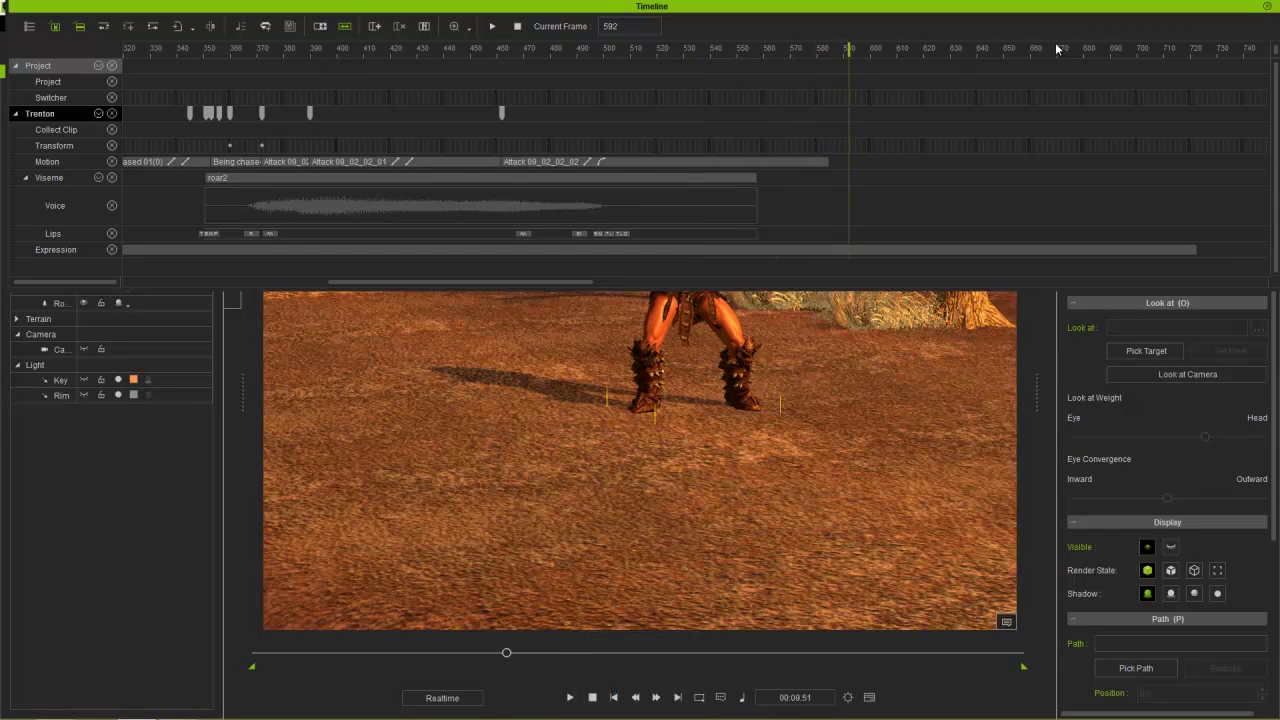
{"action": "left_click", "coordinate": [1267, 7]}
{"action": "right_click_drag", "start_coordinate": [797, 390], "coordinate": [591, 391]}
{"action": "scroll", "coordinate": [718, 430], "scroll_direction": "up", "scroll_amount": 5}
{"action": "right_click_drag", "start_coordinate": [718, 430], "coordinate": [740, 352]}
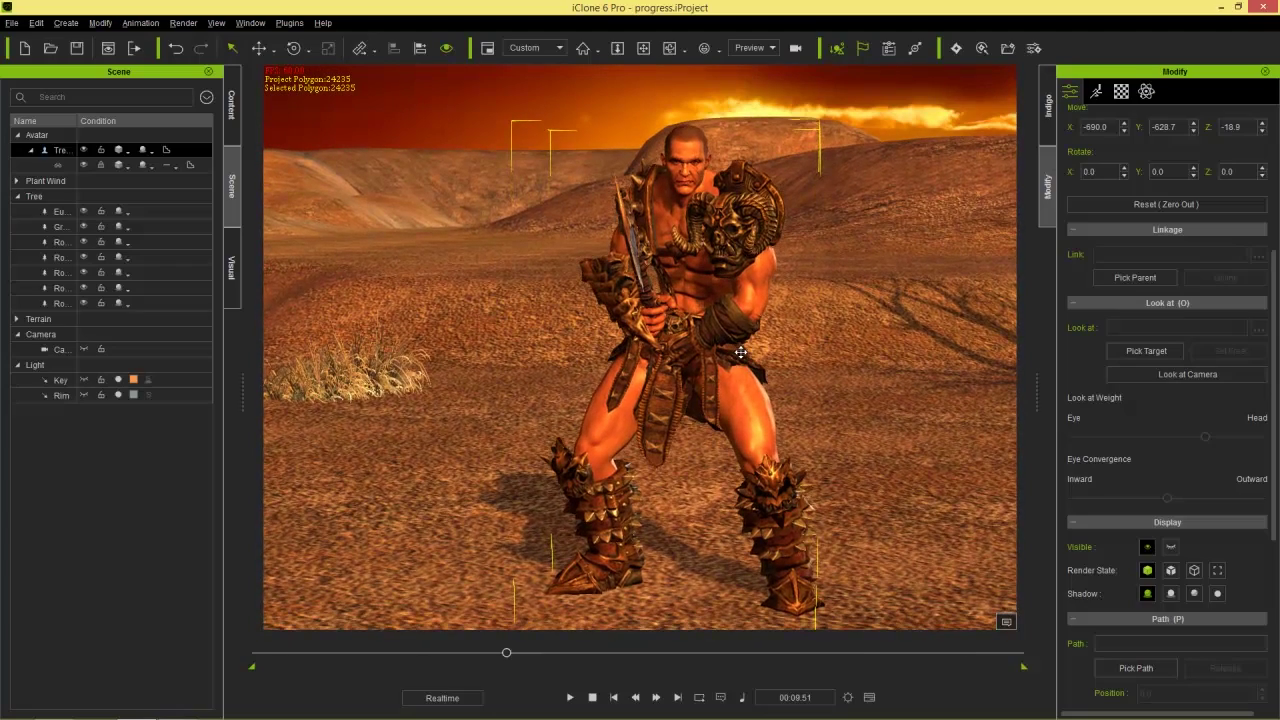
Step: Open Direct Puppet for Trenton, choose the upper chest control with Primary rotation, and preview the puppeted movement
{"action": "left_click", "coordinate": [1097, 92]}
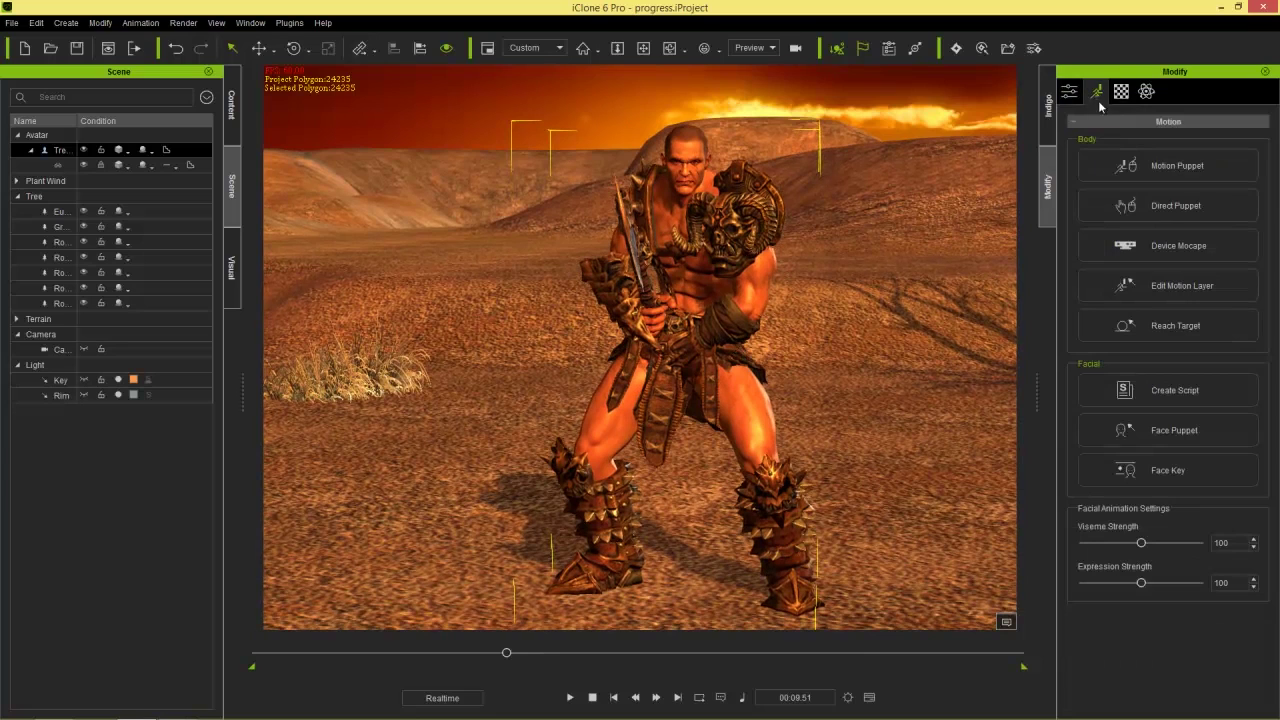
{"action": "left_click", "coordinate": [1160, 205]}
{"action": "left_click", "coordinate": [250, 176]}
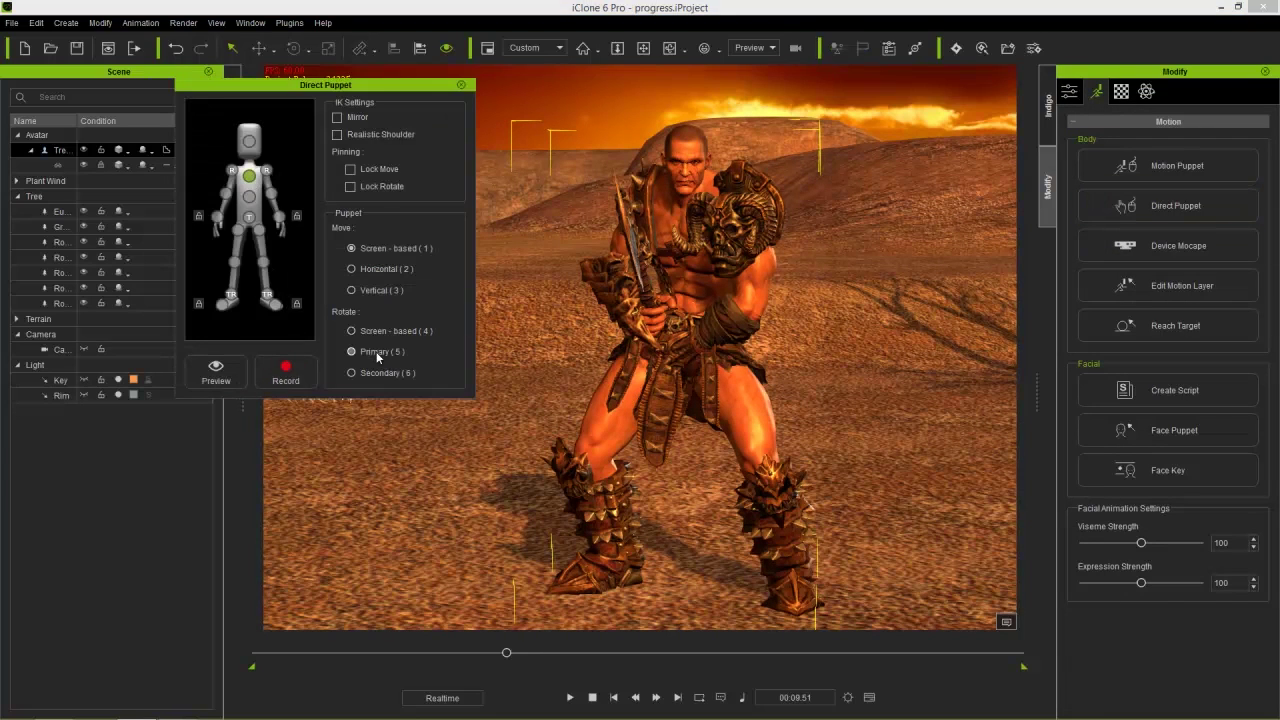
{"action": "key", "text": "space"}
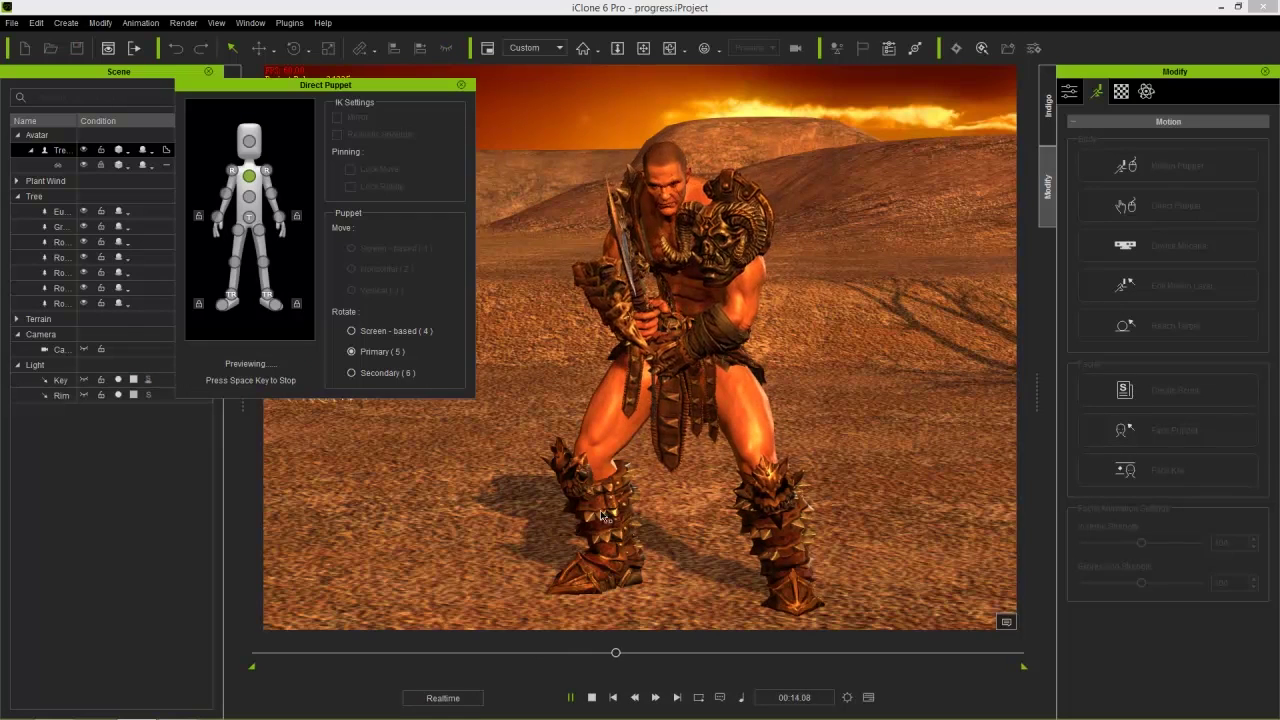
{"action": "key", "text": "space"}
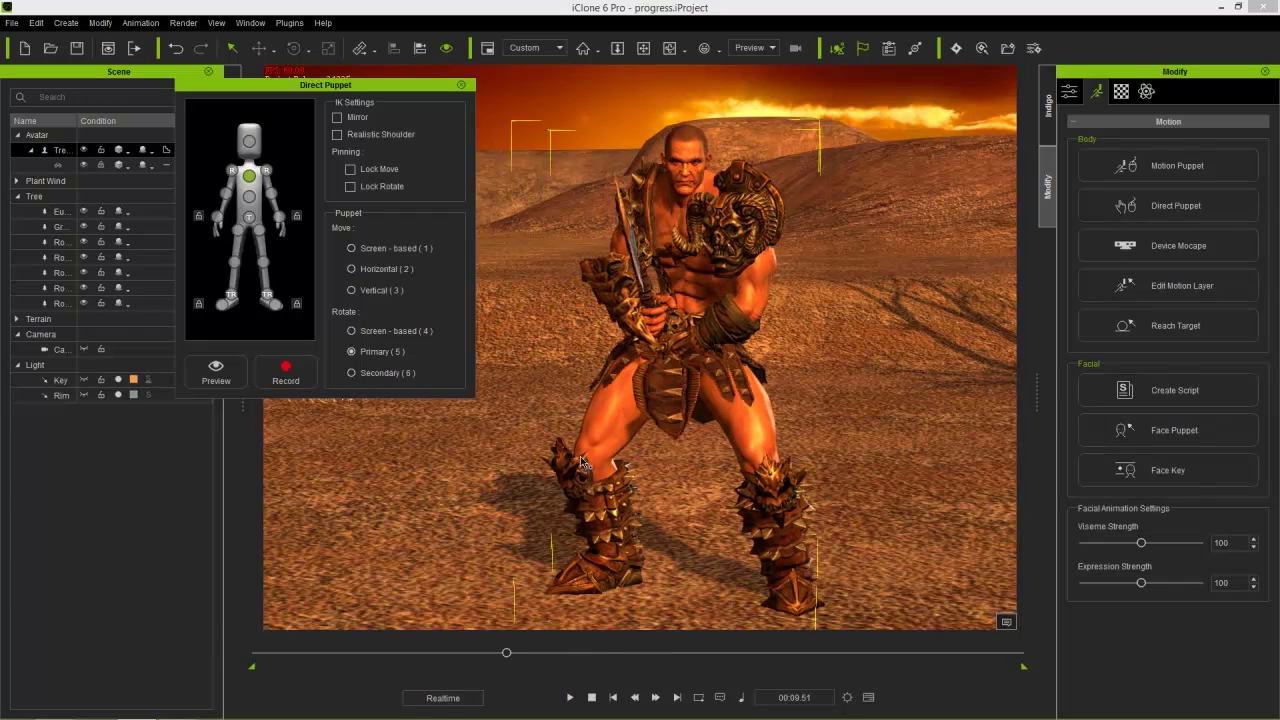
Step: Record Trenton's chest rotation with Direct Puppet from 00:09.51 to 00:19.09, and close Direct Puppet
{"action": "left_click", "coordinate": [287, 372]}
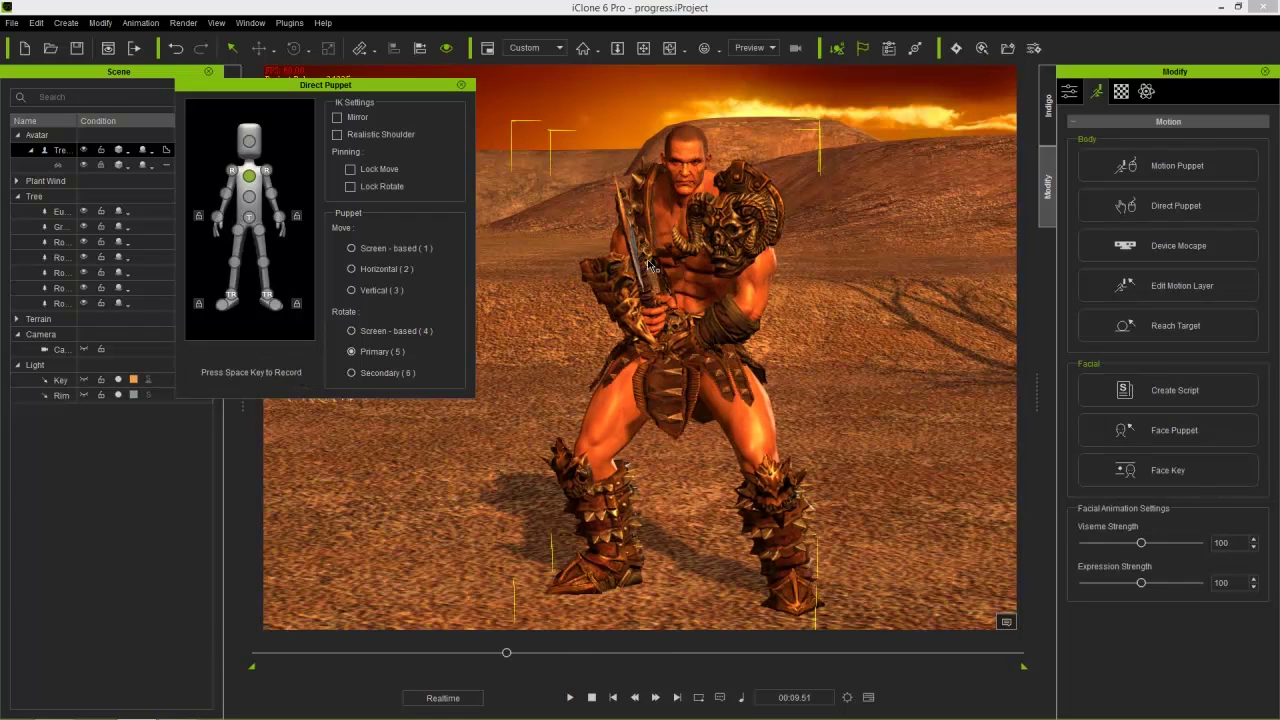
{"action": "mouse_move", "coordinate": [628, 380]}
{"action": "left_mouse_down"}
{"action": "mouse_move", "coordinate": [492, 506]}
{"action": "mouse_move", "coordinate": [660, 524]}
{"action": "left_mouse_up"}
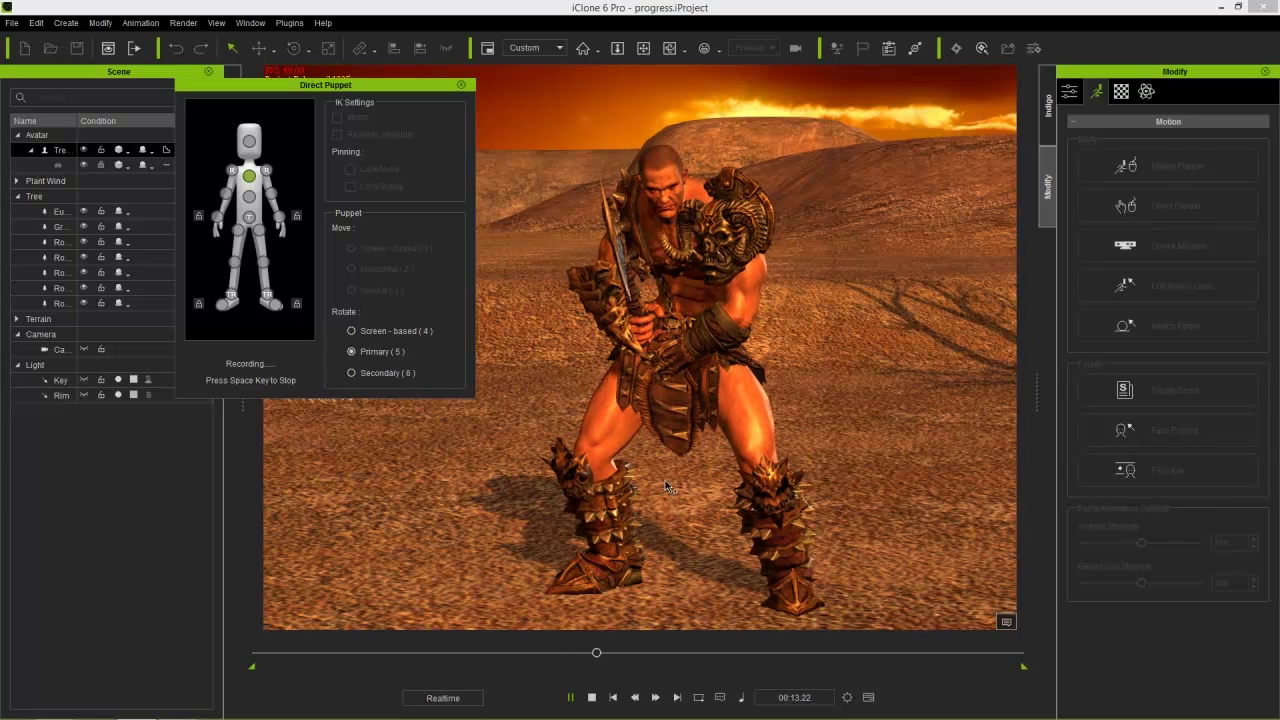
{"action": "mouse_move", "coordinate": [594, 513]}
{"action": "left_mouse_down"}
{"action": "mouse_move", "coordinate": [645, 441]}
{"action": "mouse_move", "coordinate": [656, 503]}
{"action": "left_mouse_up"}
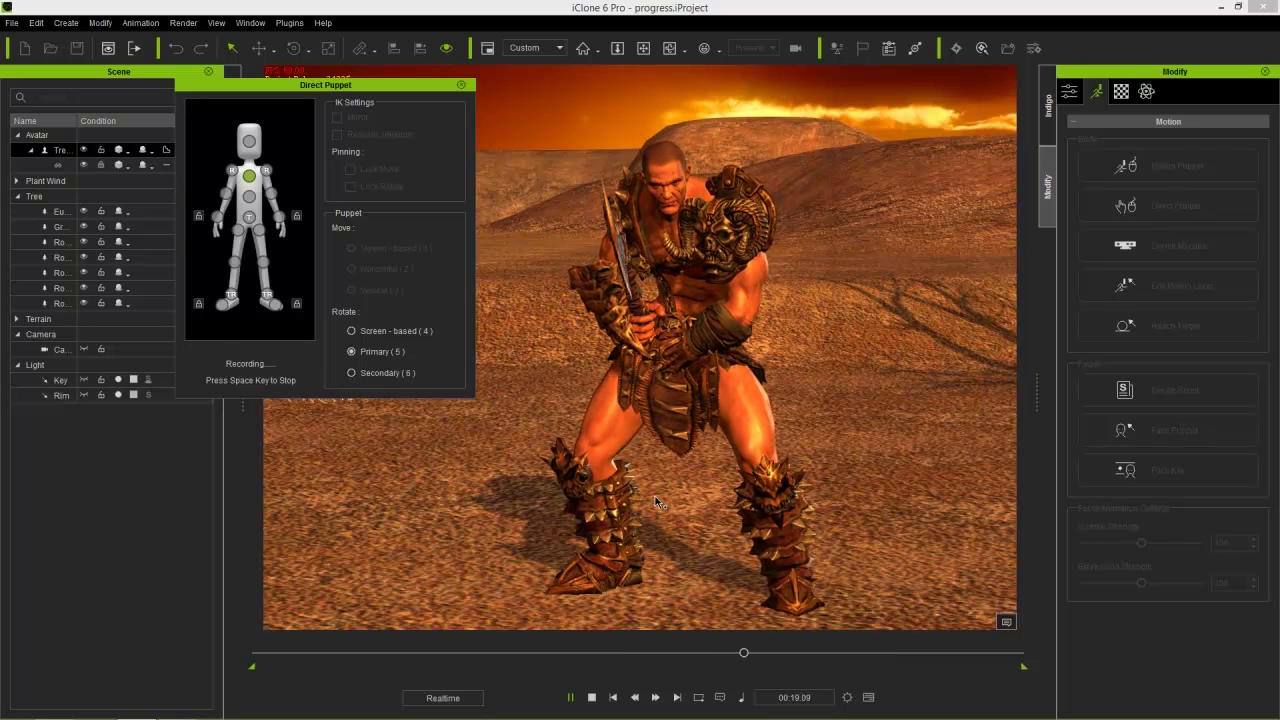
{"action": "key", "text": "space"}
{"action": "left_click", "coordinate": [461, 85]}
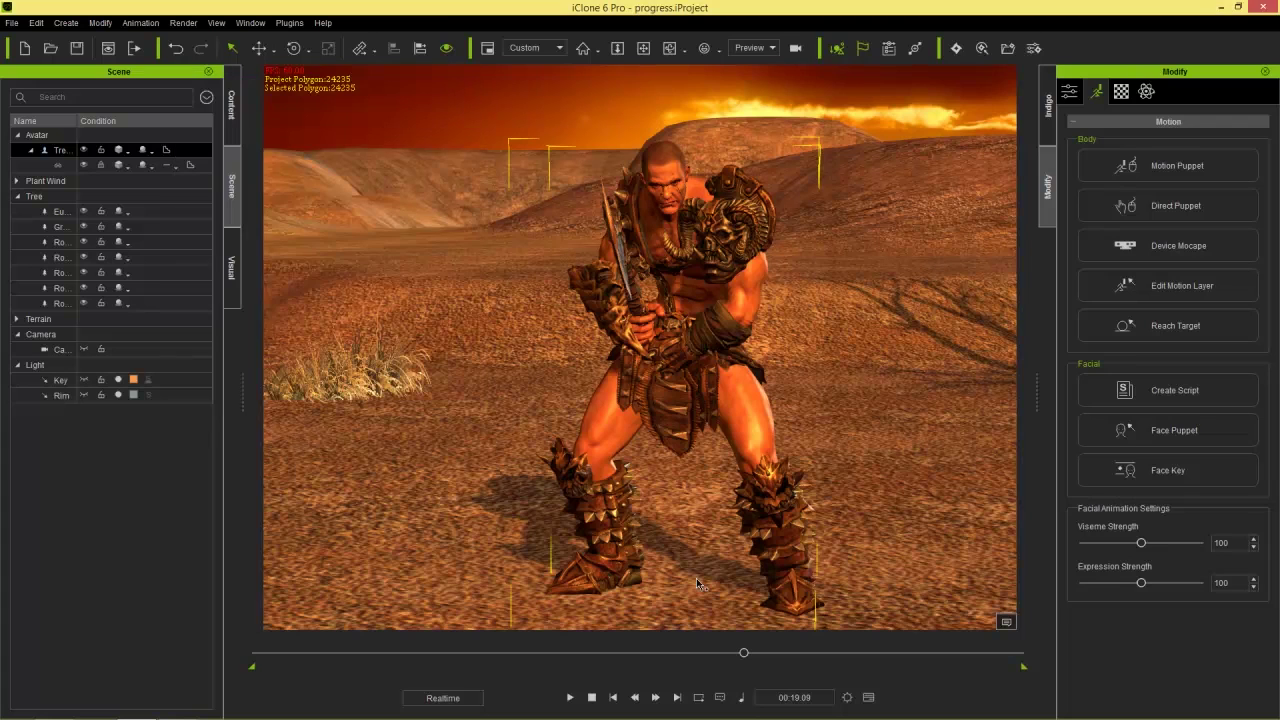
Step: Play back the attack and the puppeted movement from 00:07.13 to 00:12.38
{"action": "left_click_drag", "start_coordinate": [743, 654], "coordinate": [440, 653]}
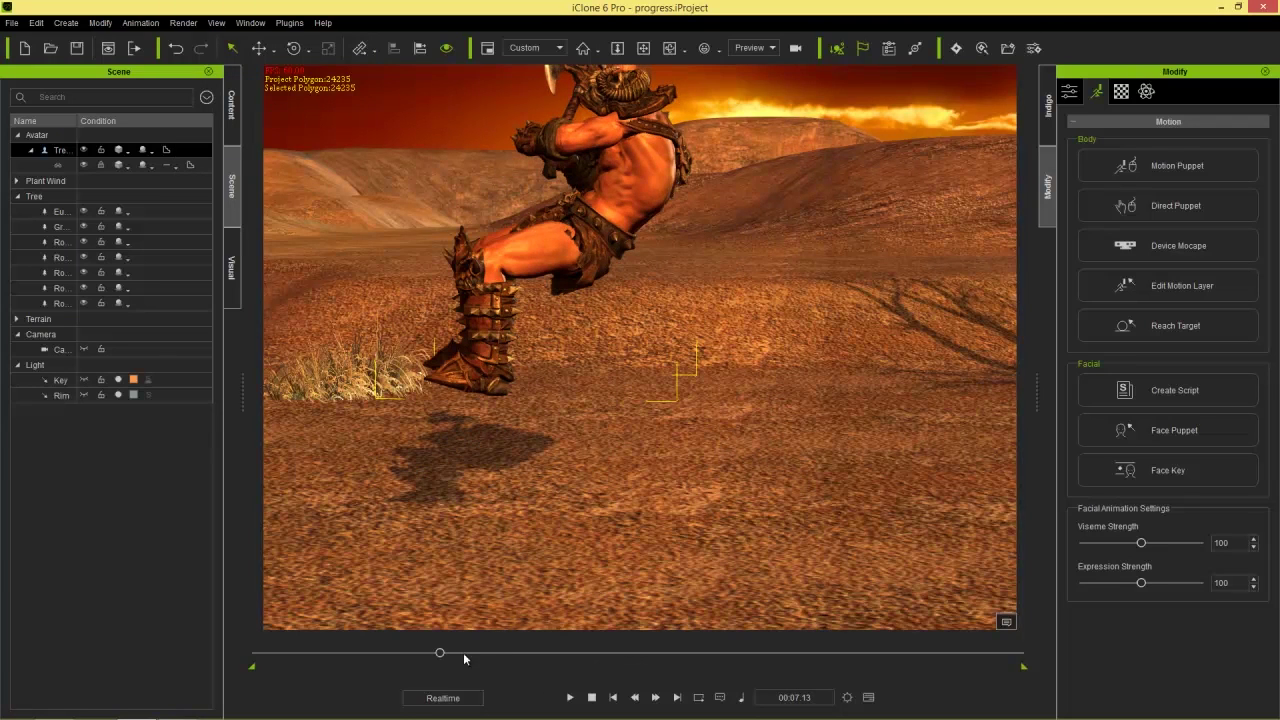
{"action": "left_click", "coordinate": [571, 698]}
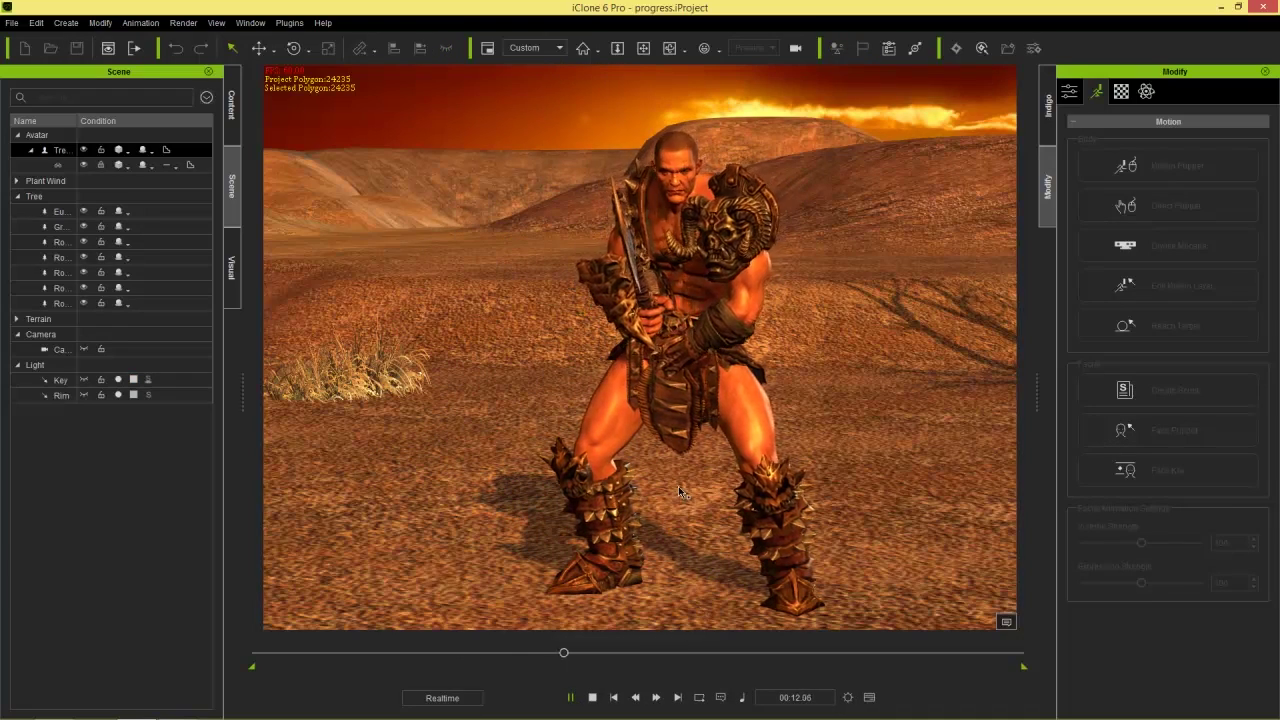
{"action": "key", "text": "space"}
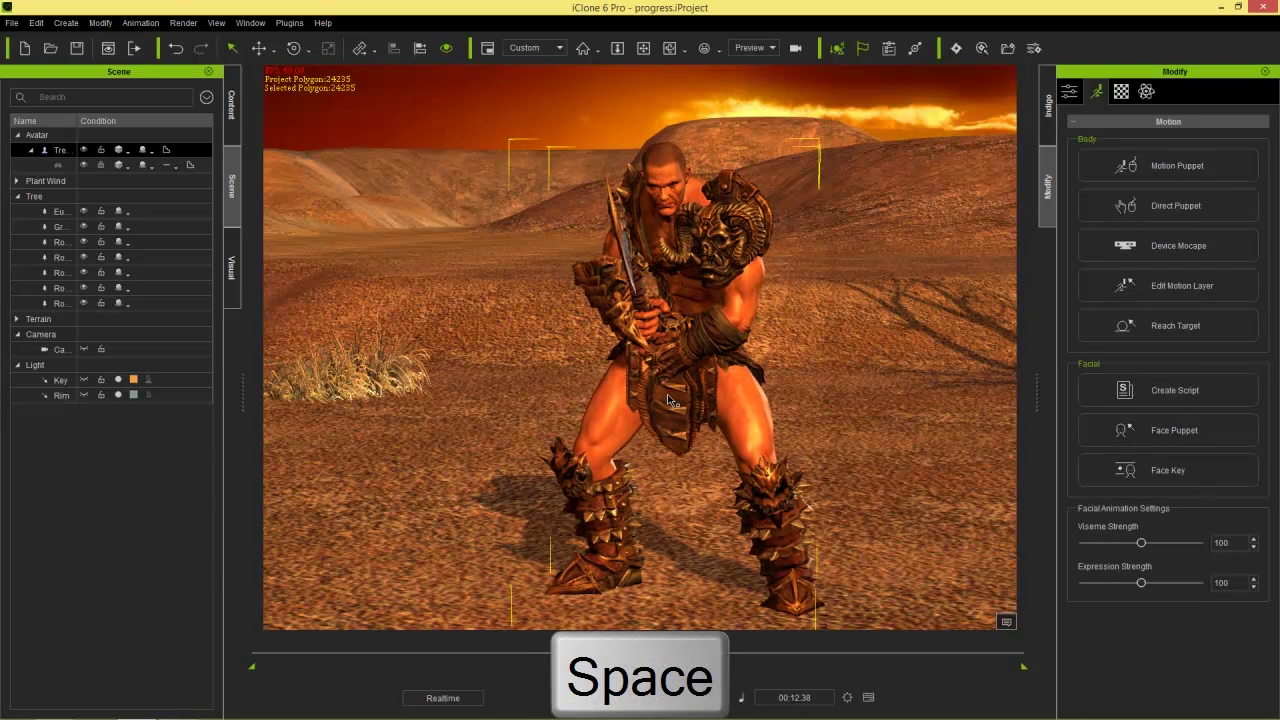
Step: Move Trenton's Puppet Clip earlier to about frame 546 so it overlaps the end of the last attack clip, and preview the join
{"action": "key", "text": "F3"}
{"action": "left_click_drag", "start_coordinate": [557, 48], "coordinate": [415, 74]}
{"action": "left_click_drag", "start_coordinate": [535, 282], "coordinate": [409, 281]}
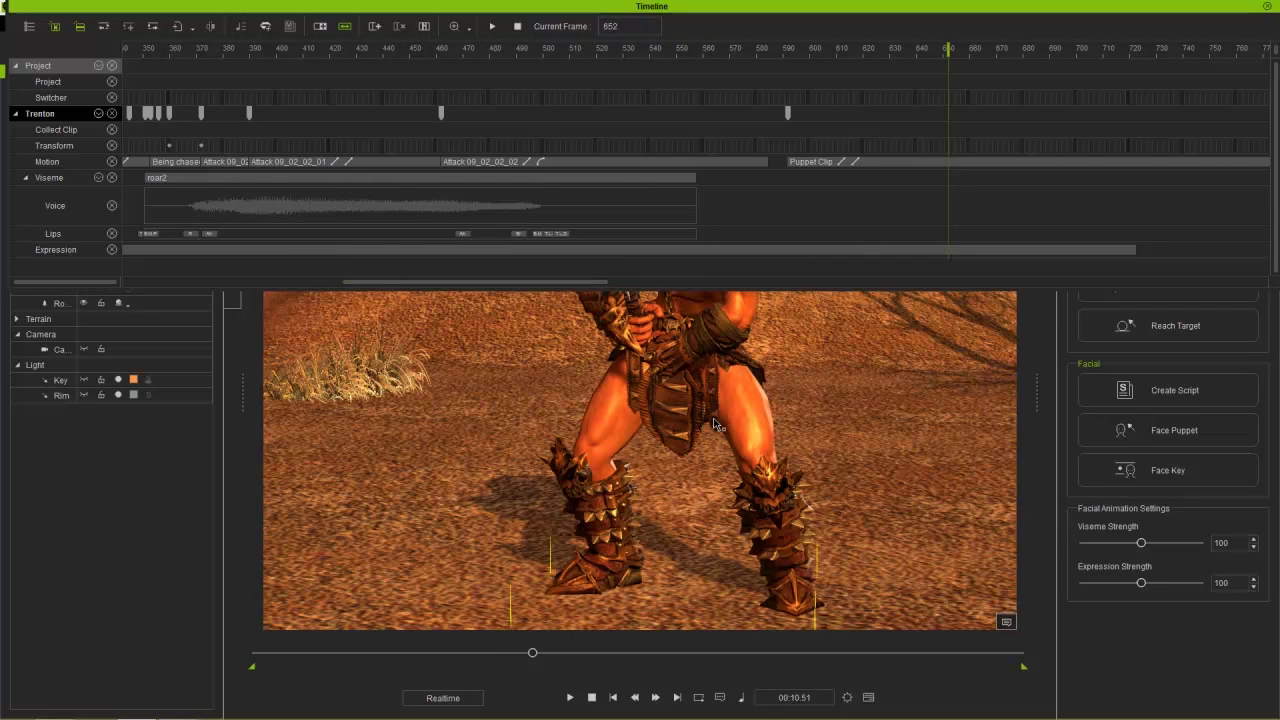
{"action": "scroll", "coordinate": [714, 424], "scroll_direction": "down", "scroll_amount": 4}
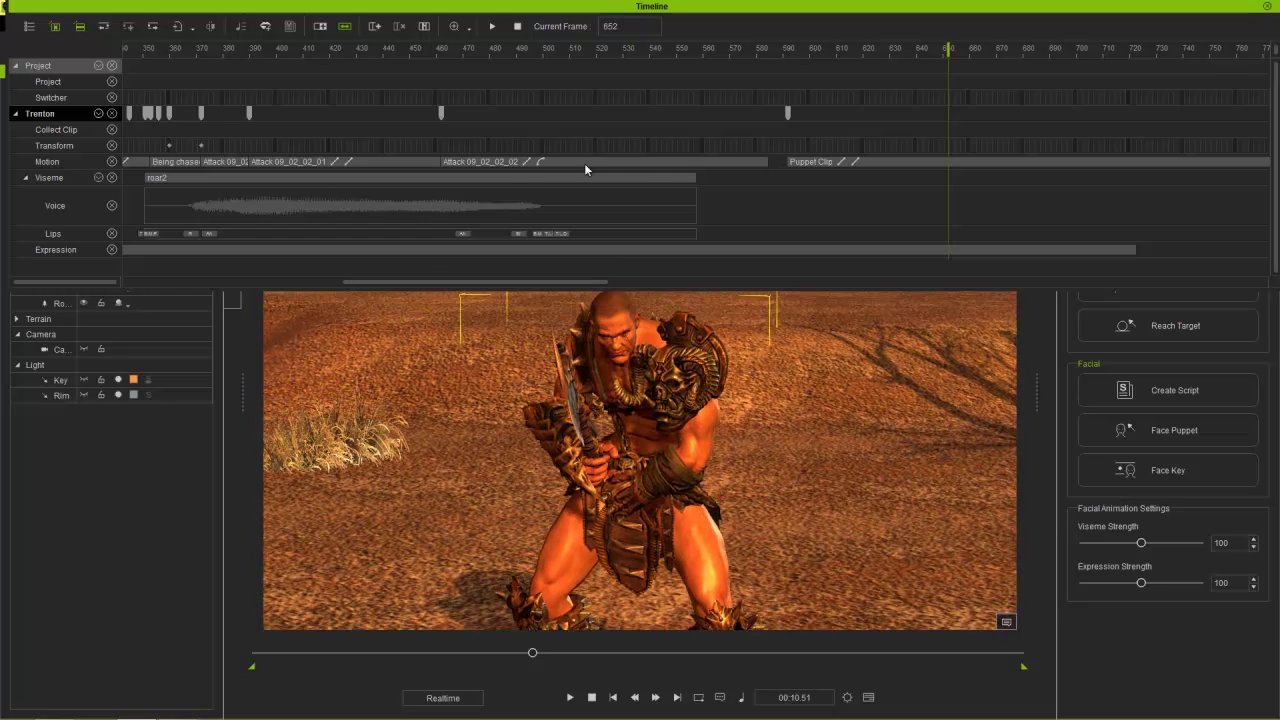
{"action": "left_click_drag", "start_coordinate": [899, 158], "coordinate": [400, 65]}
{"action": "key", "text": "space"}
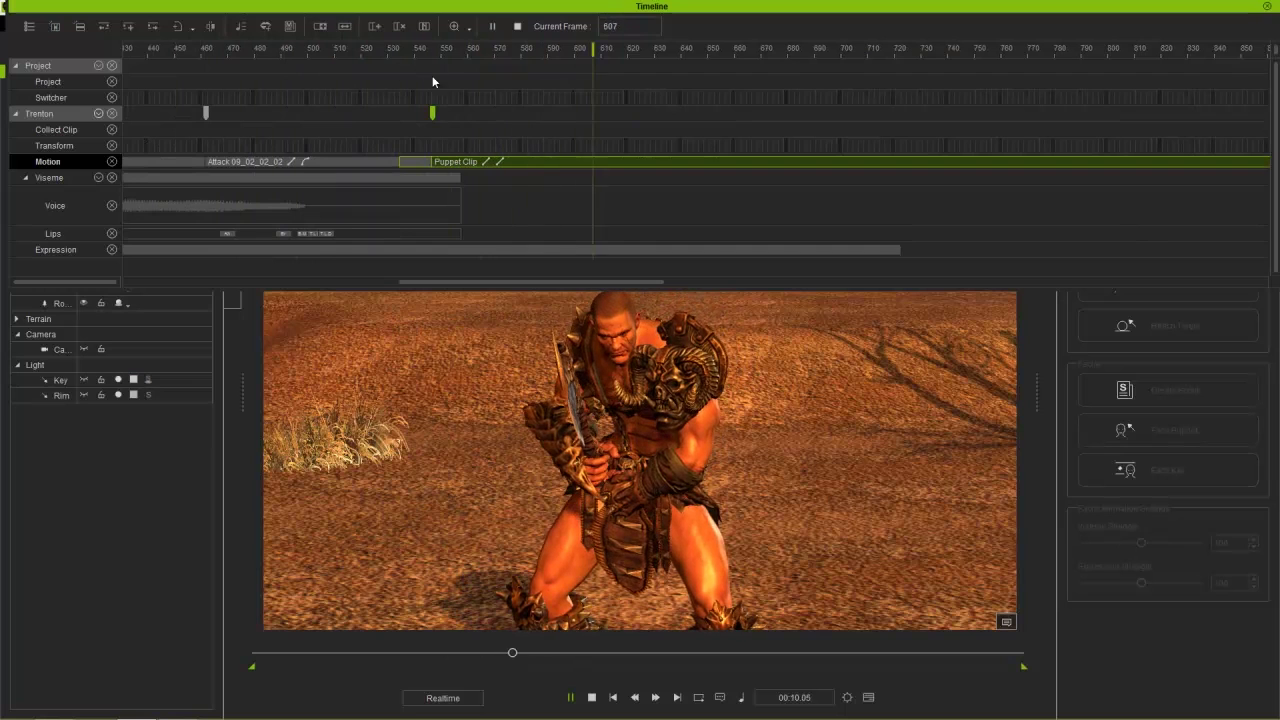
{"action": "key", "text": "space"}
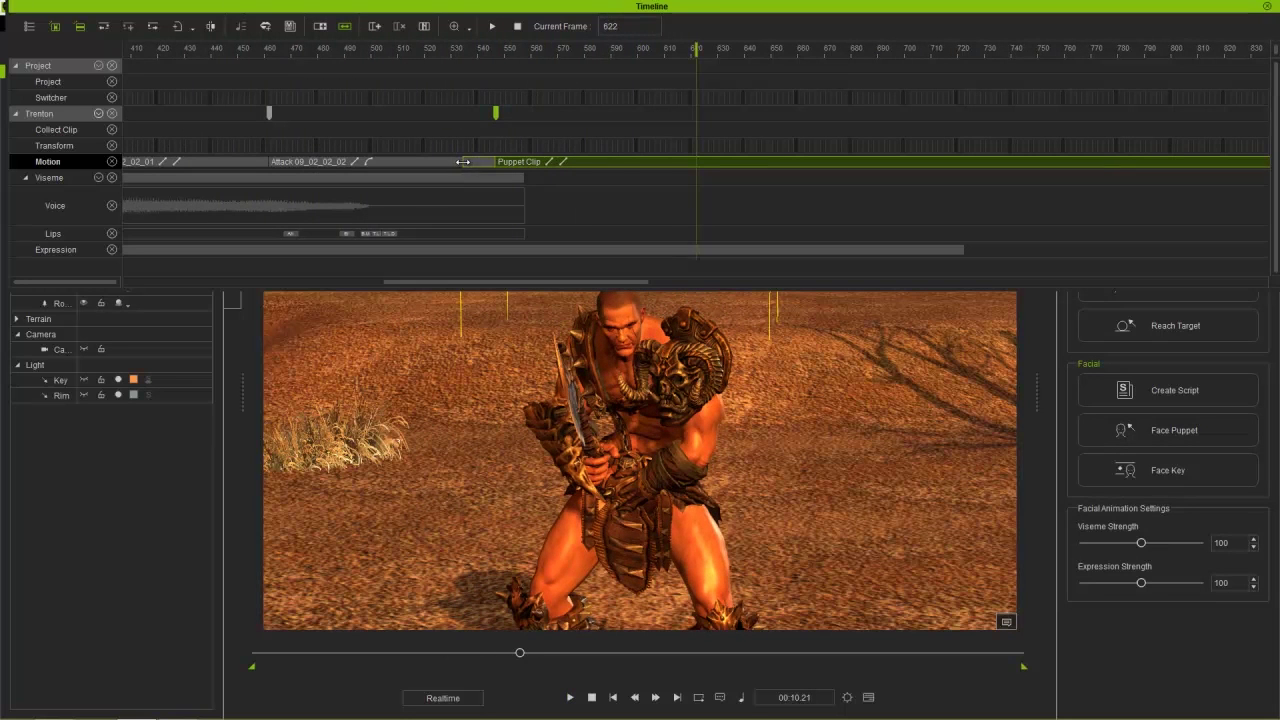
Step: Lengthen the Puppet Clip's transition over the last attack clip, starting it at about frame 487, and play back the blend
{"action": "left_click_drag", "start_coordinate": [403, 160], "coordinate": [340, 161]}
{"action": "left_click_drag", "start_coordinate": [347, 65], "coordinate": [266, 58]}
{"action": "key", "text": "space"}
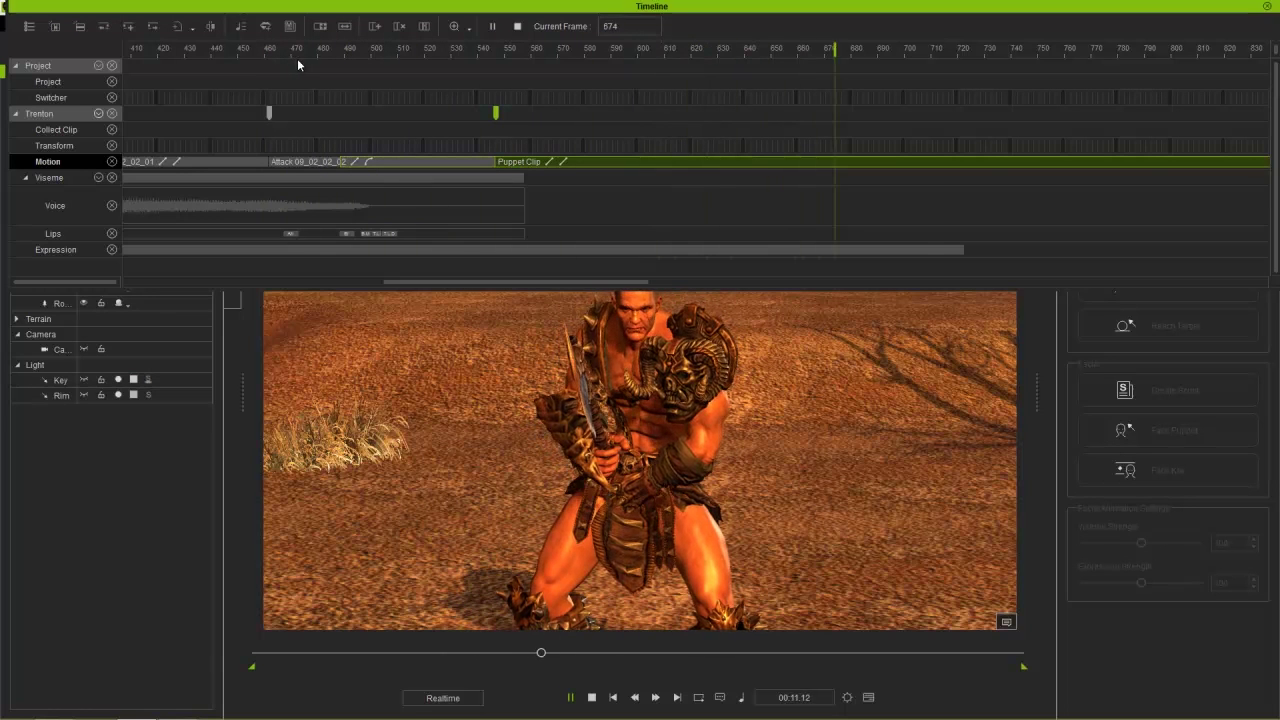
{"action": "key", "text": "space"}
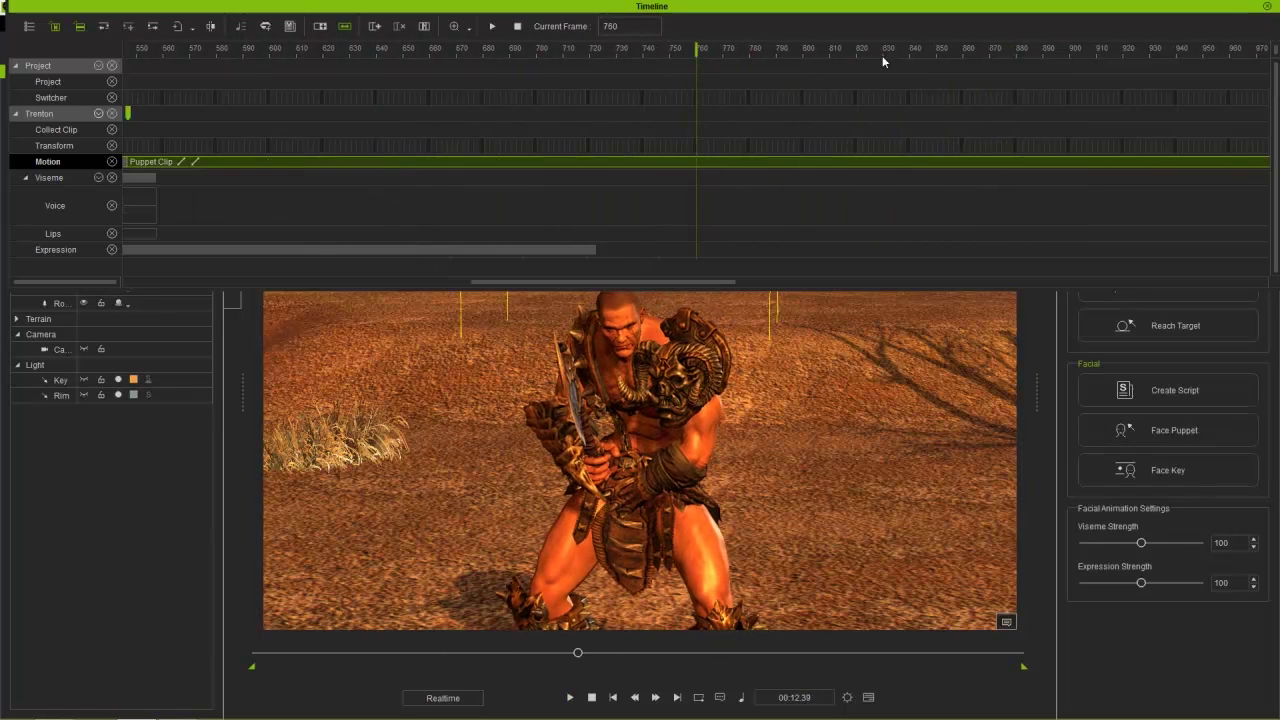
Step: Close the timeline, switch the viewport from Preview to Camera, and orbit the camera to a full-body side view of Trenton against the sunset
{"action": "left_click", "coordinate": [1267, 8]}
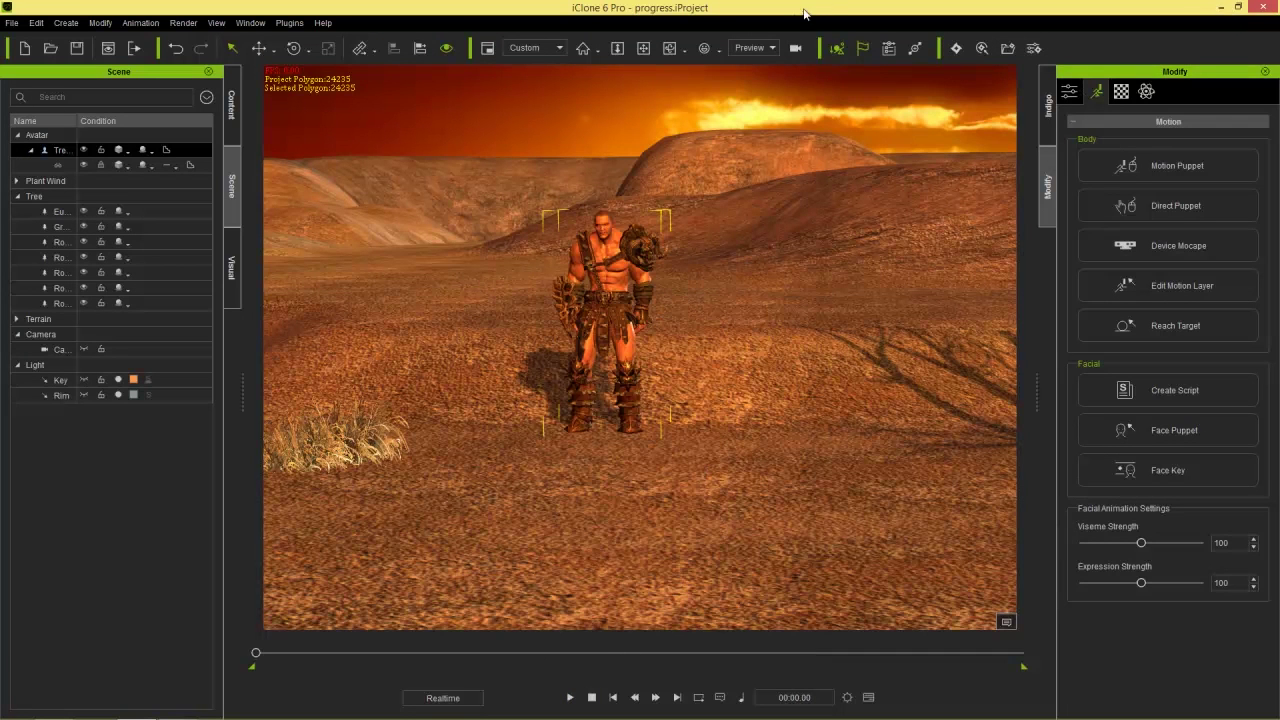
{"action": "left_click", "coordinate": [770, 48]}
{"action": "left_click", "coordinate": [758, 78]}
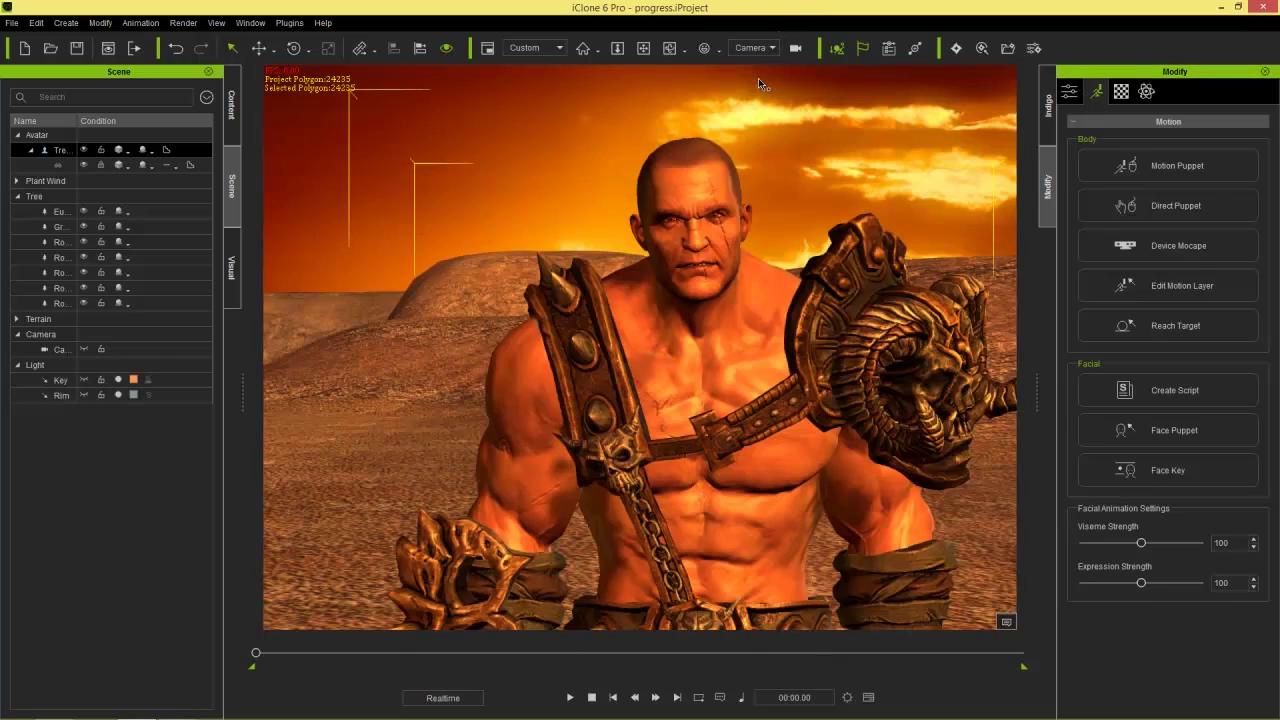
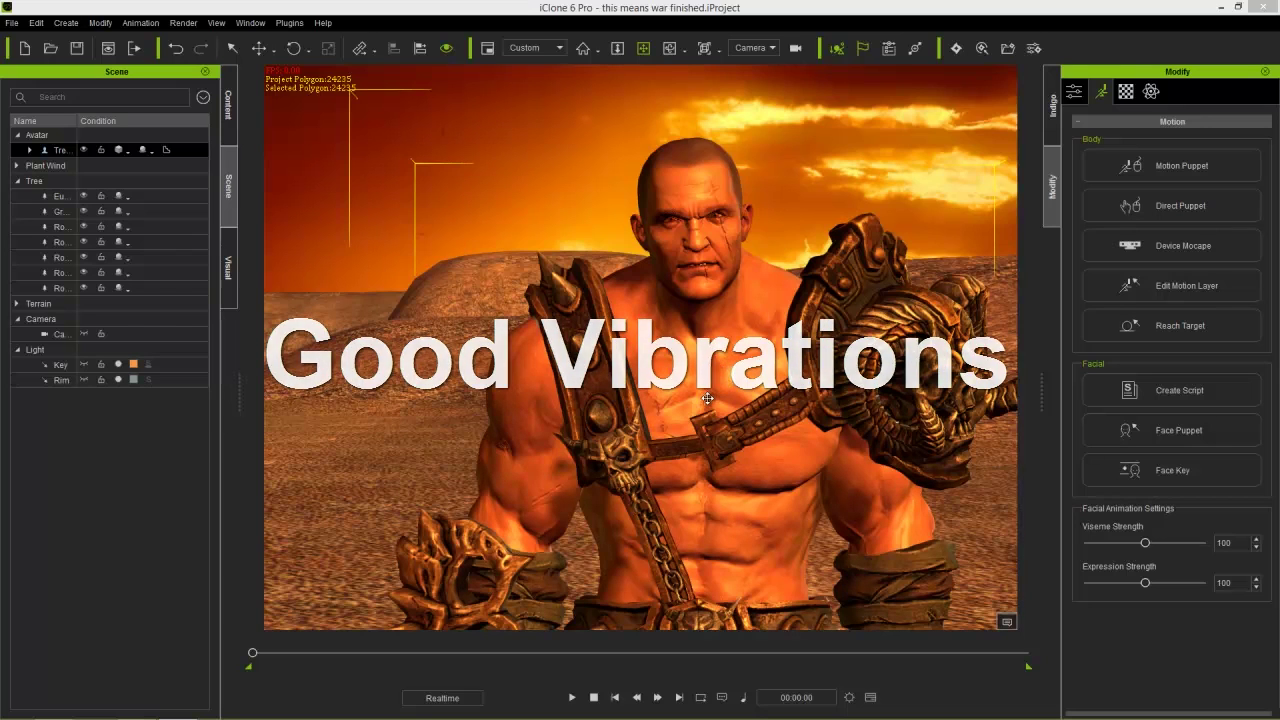
{"action": "right_click_drag", "start_coordinate": [585, 392], "coordinate": [784, 346]}
{"action": "scroll", "coordinate": [784, 316], "scroll_direction": "up", "scroll_amount": 2}
{"action": "mouse_move", "coordinate": [778, 294]}
{"action": "right_mouse_down"}
{"action": "mouse_move", "coordinate": [766, 323]}
{"action": "mouse_move", "coordinate": [799, 307]}
{"action": "right_mouse_up"}
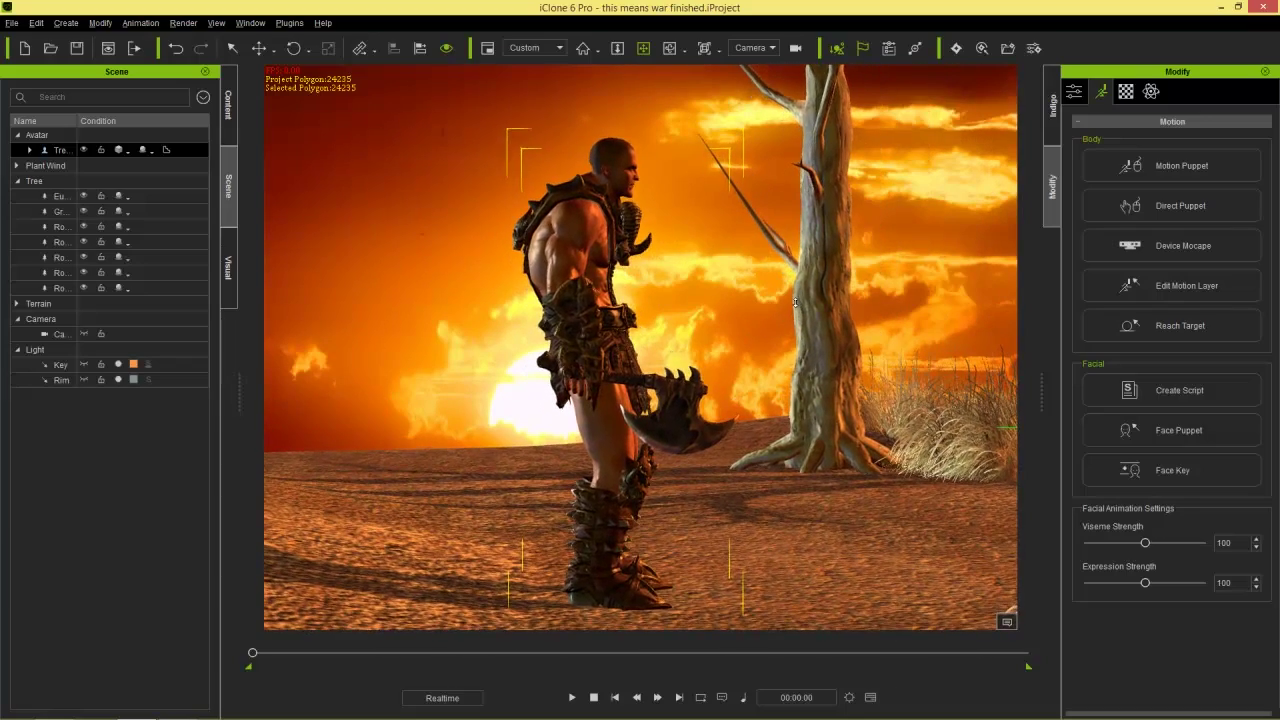
Step: Play back the attack through the camera and locate the landing around frame 470 in the timeline
{"action": "left_click", "coordinate": [574, 697]}
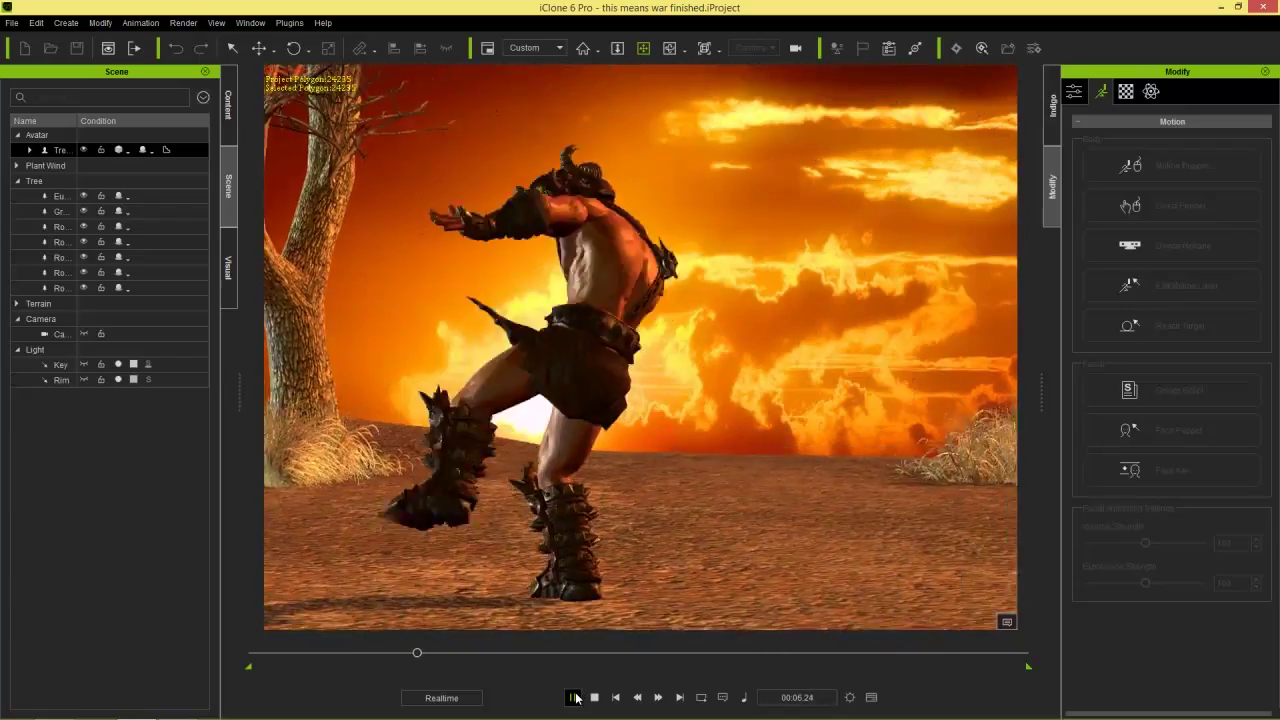
{"action": "left_click", "coordinate": [574, 697]}
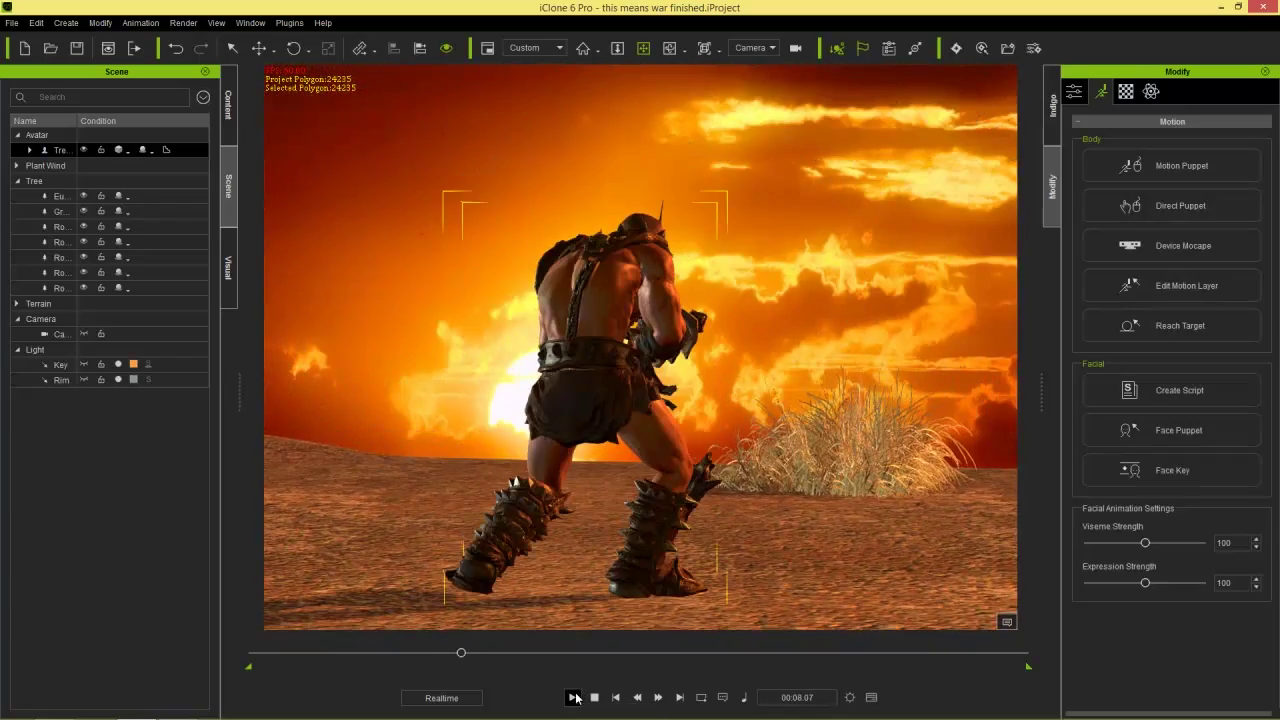
{"action": "left_click_drag", "start_coordinate": [474, 655], "coordinate": [452, 657]}
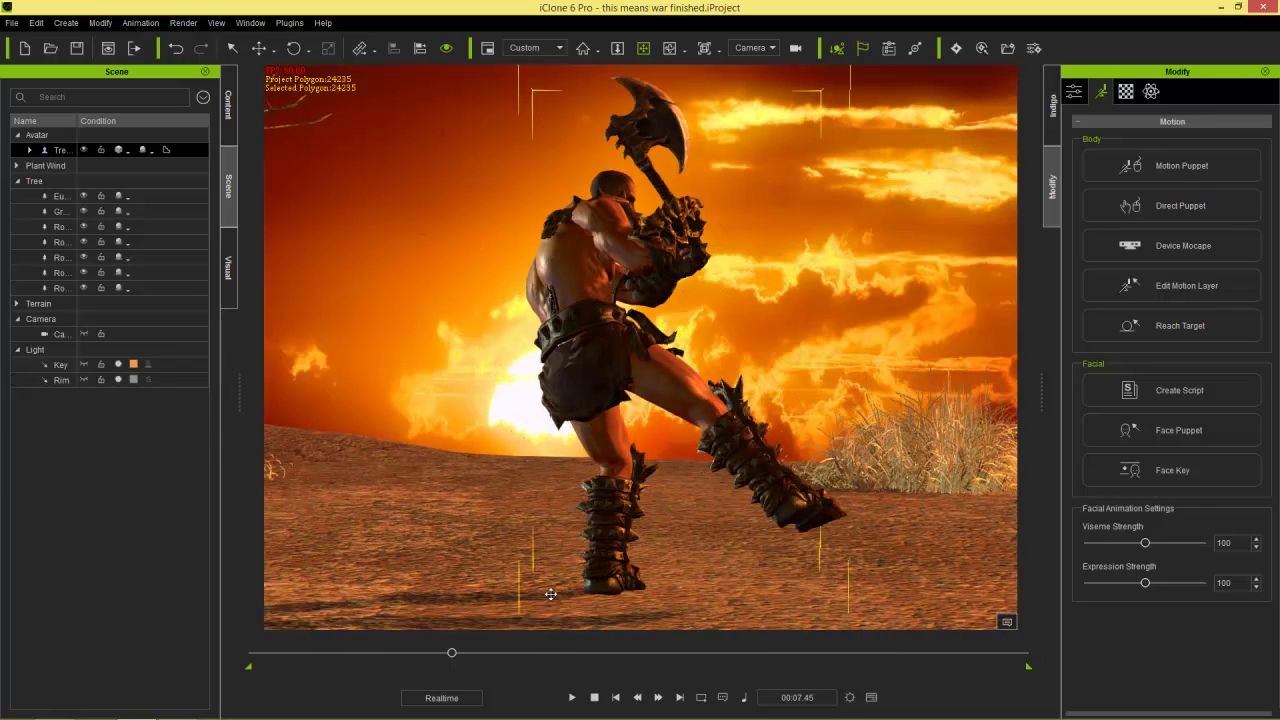
{"action": "key", "text": "F3"}
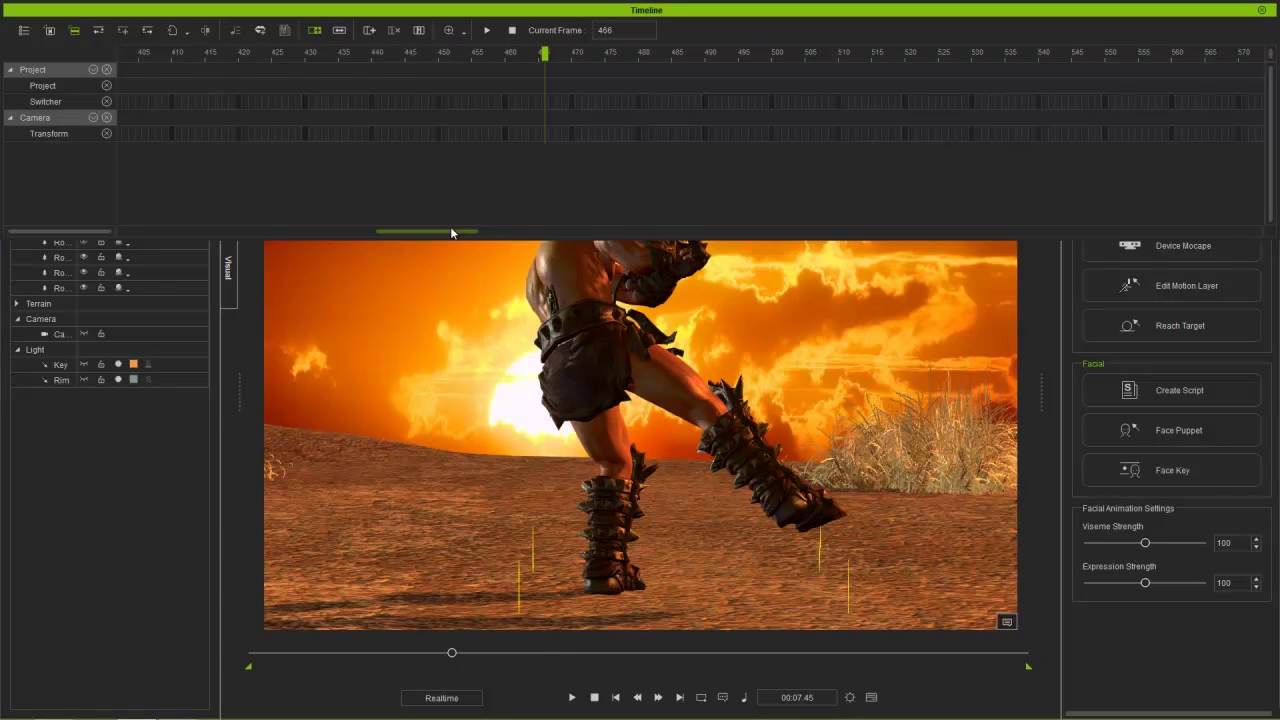
{"action": "mouse_move", "coordinate": [451, 232]}
{"action": "left_mouse_down"}
{"action": "mouse_move", "coordinate": [305, 231]}
{"action": "mouse_move", "coordinate": [450, 236]}
{"action": "left_mouse_up"}
{"action": "left_click_drag", "start_coordinate": [534, 53], "coordinate": [603, 62]}
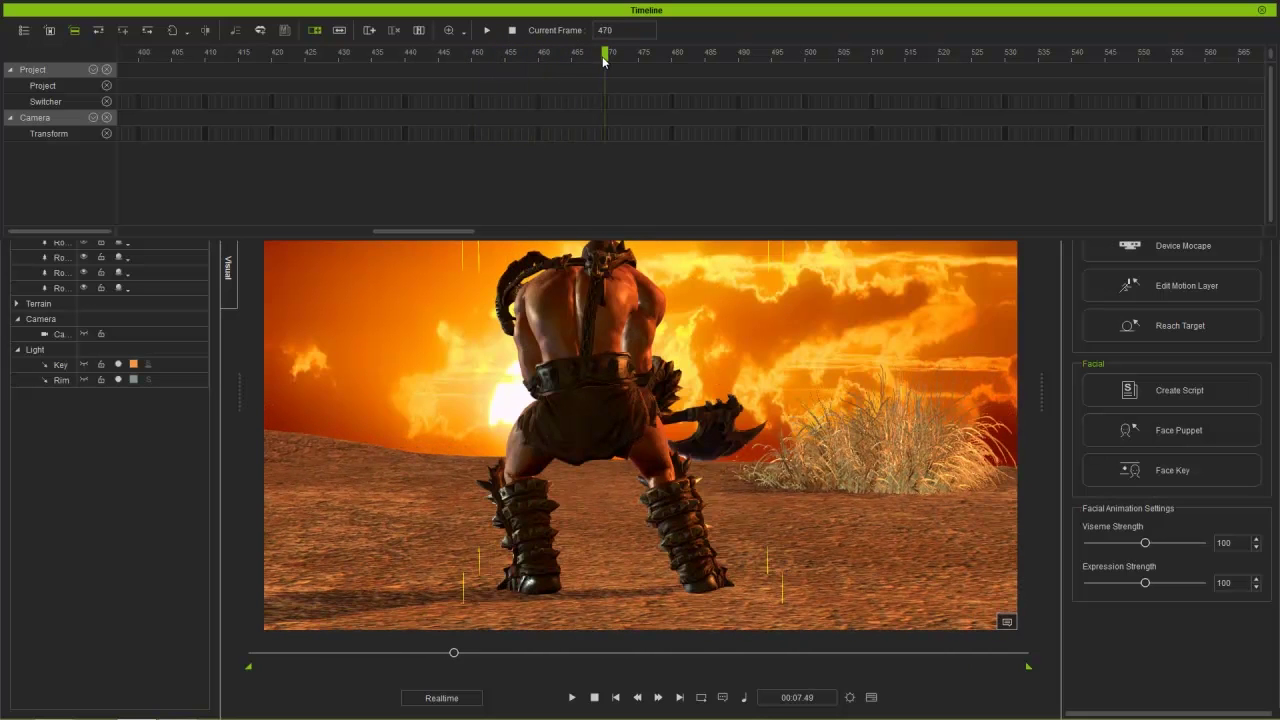
Step: Key the camera's Transform at frame 469, and shift the view slightly in opposite vertical directions at frames 470 and 471
{"action": "left_click", "coordinate": [597, 134]}
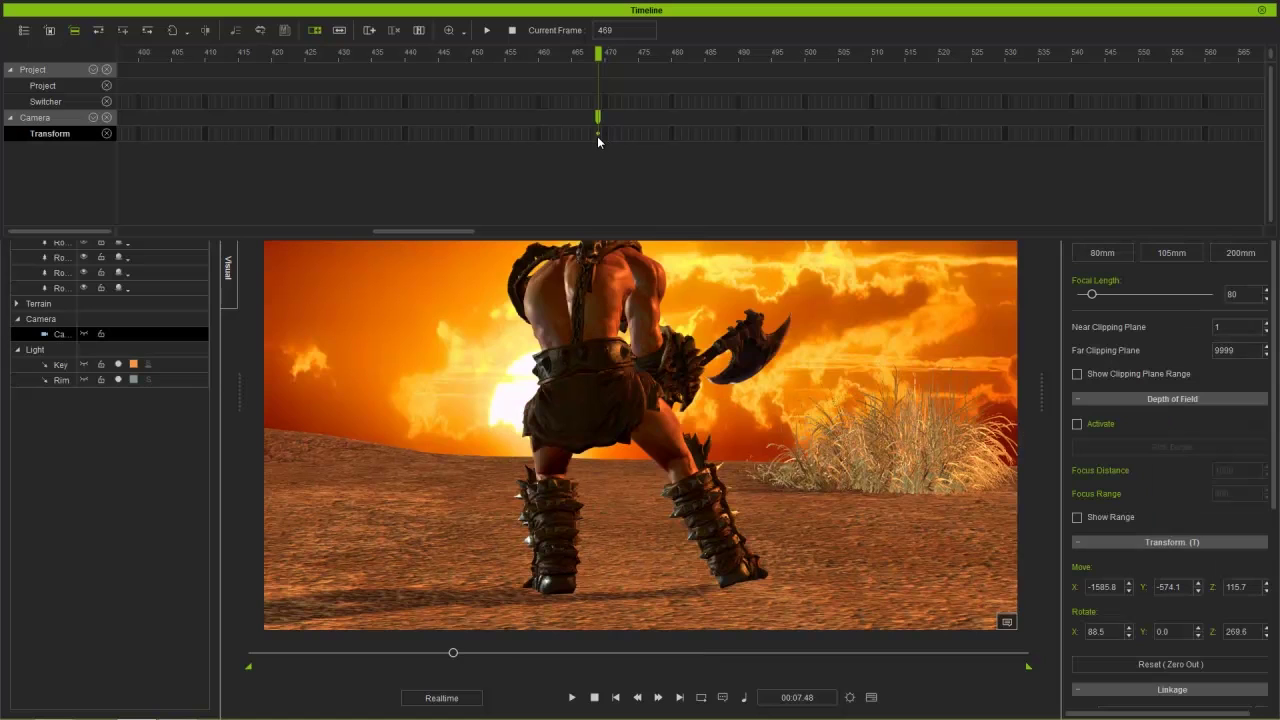
{"action": "left_click", "coordinate": [605, 132]}
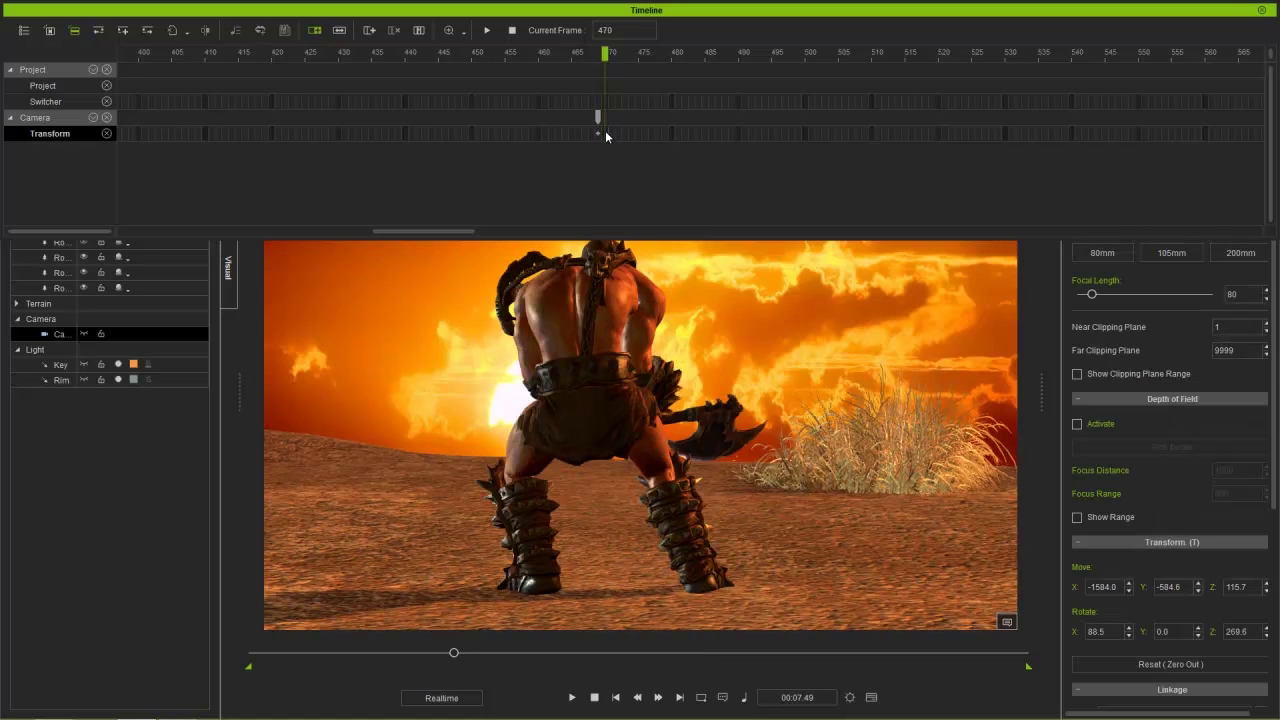
{"action": "scroll", "coordinate": [596, 139], "scroll_direction": "up", "scroll_amount": 8}
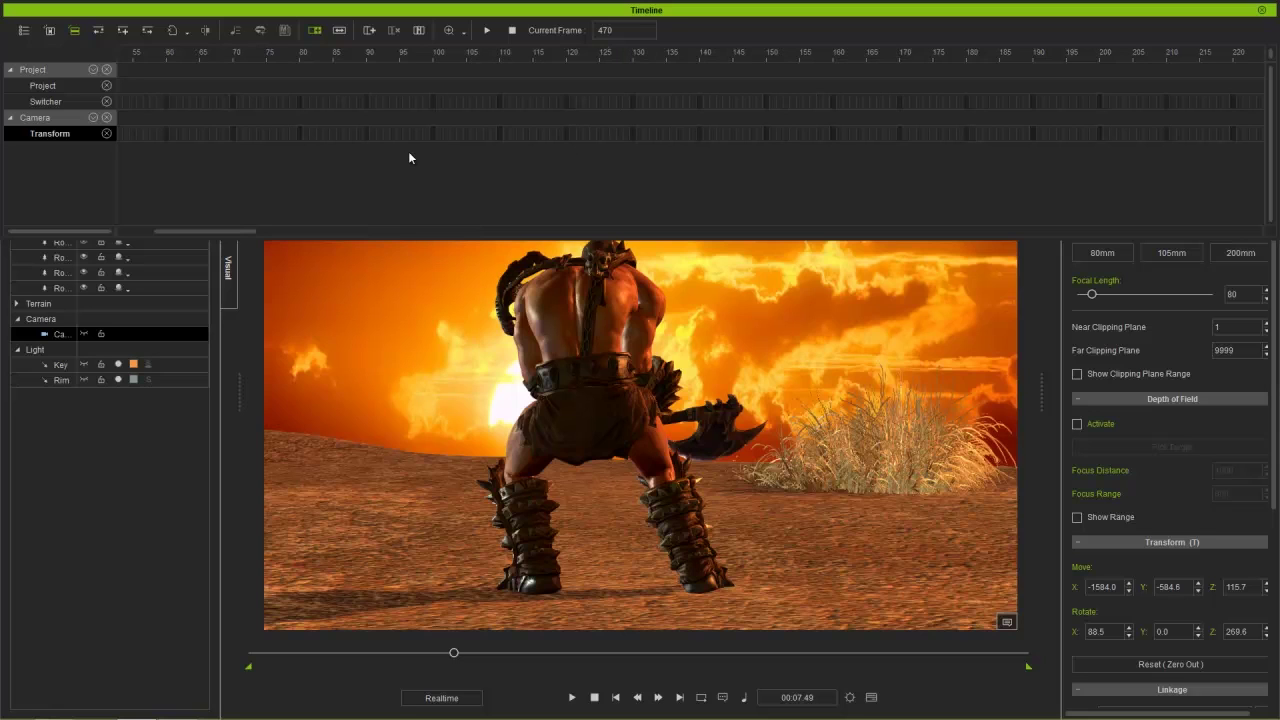
{"action": "left_click_drag", "start_coordinate": [246, 232], "coordinate": [470, 228]}
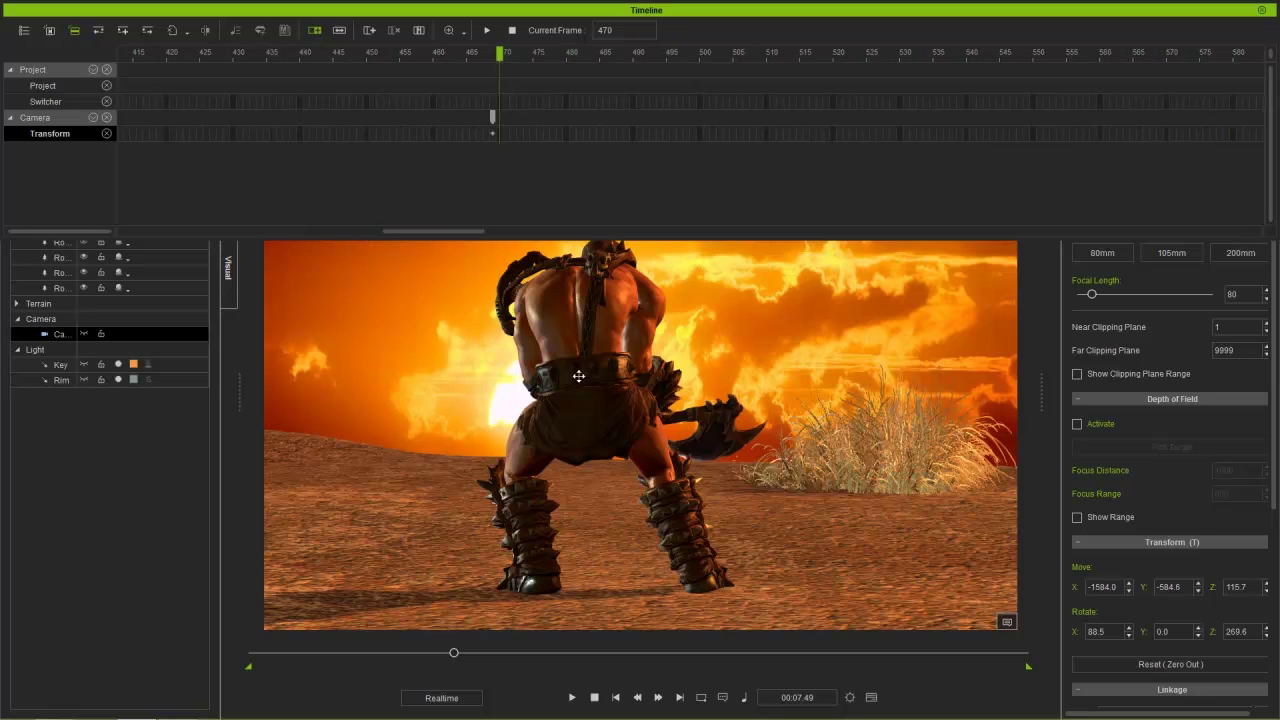
{"action": "left_click_drag", "start_coordinate": [592, 379], "coordinate": [710, 463]}
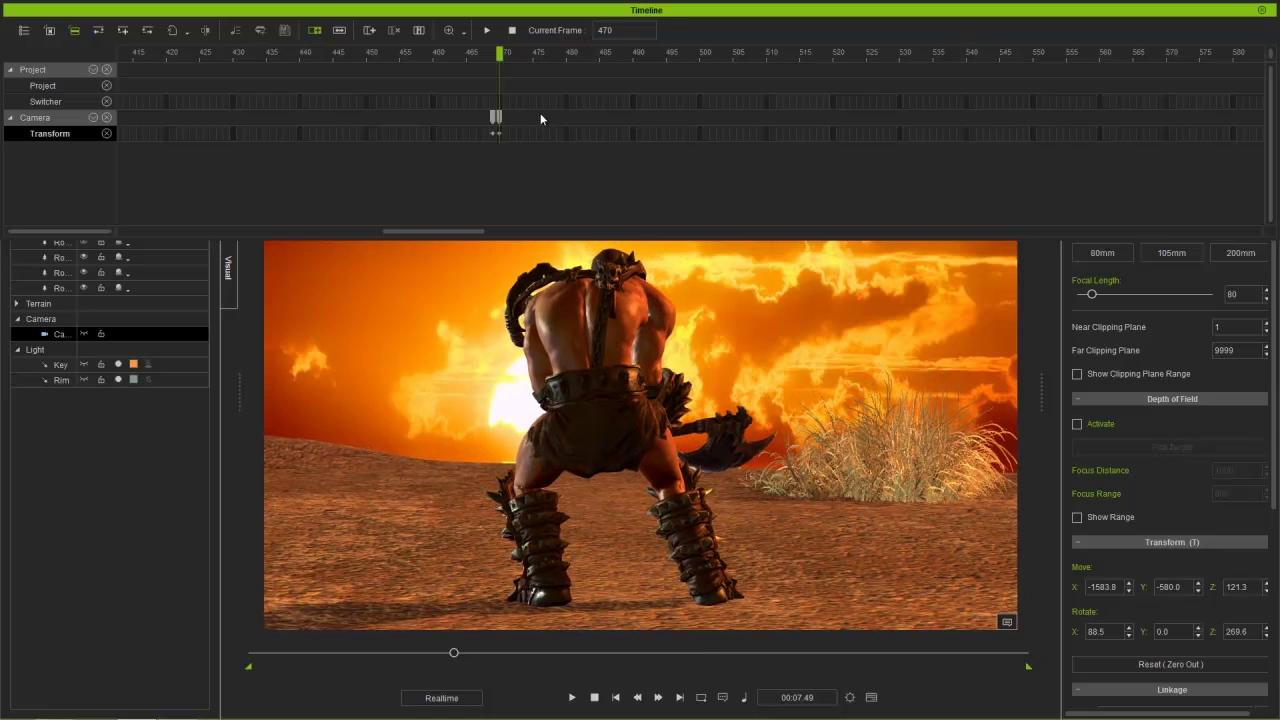
{"action": "left_click", "coordinate": [508, 130]}
{"action": "left_click_drag", "start_coordinate": [607, 357], "coordinate": [595, 213]}
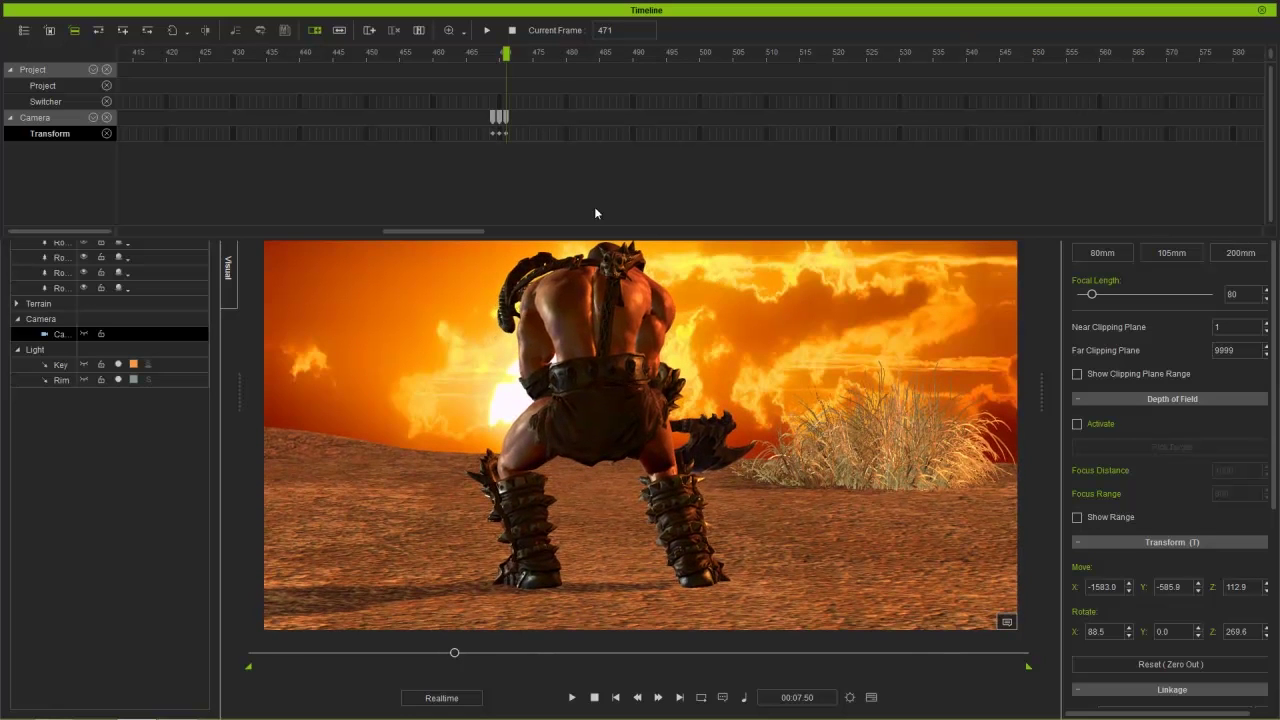
Step: Extend the camera shake with small alternating view shifts at frames 472, 473 and 475
{"action": "left_click", "coordinate": [513, 133]}
{"action": "left_click_drag", "start_coordinate": [563, 229], "coordinate": [690, 372]}
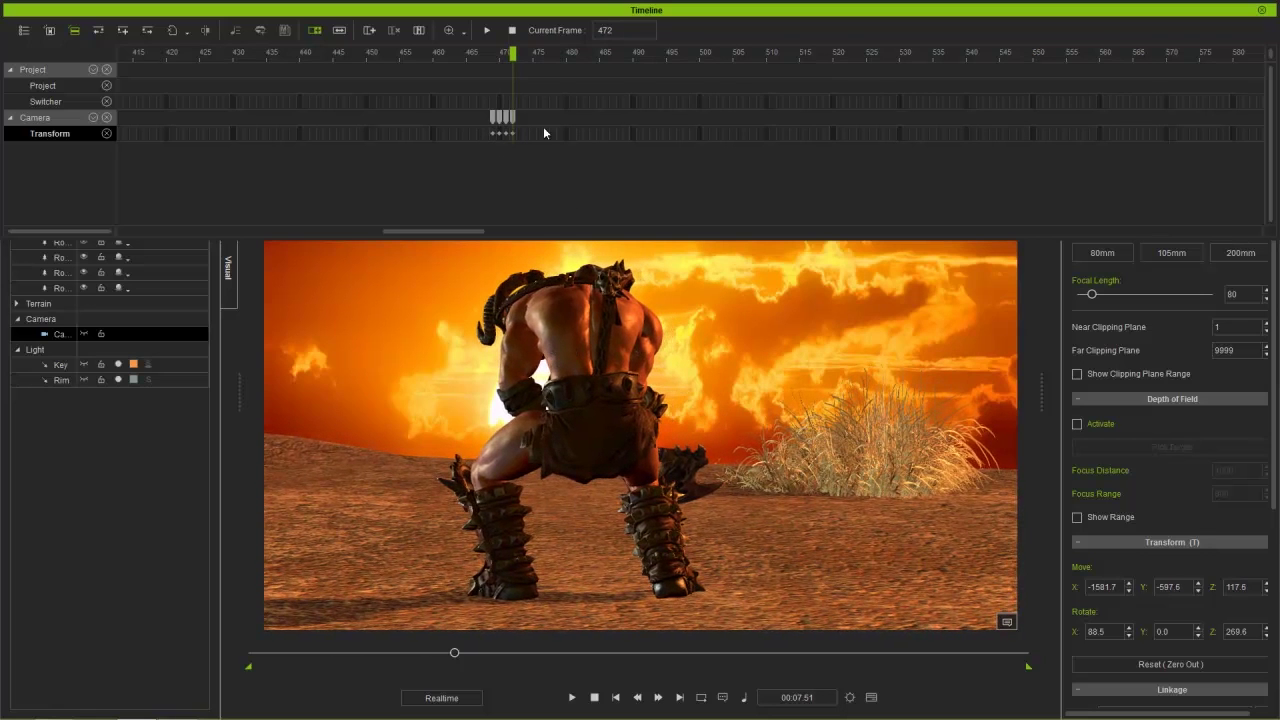
{"action": "left_click", "coordinate": [520, 133]}
{"action": "left_click_drag", "start_coordinate": [590, 376], "coordinate": [590, 328]}
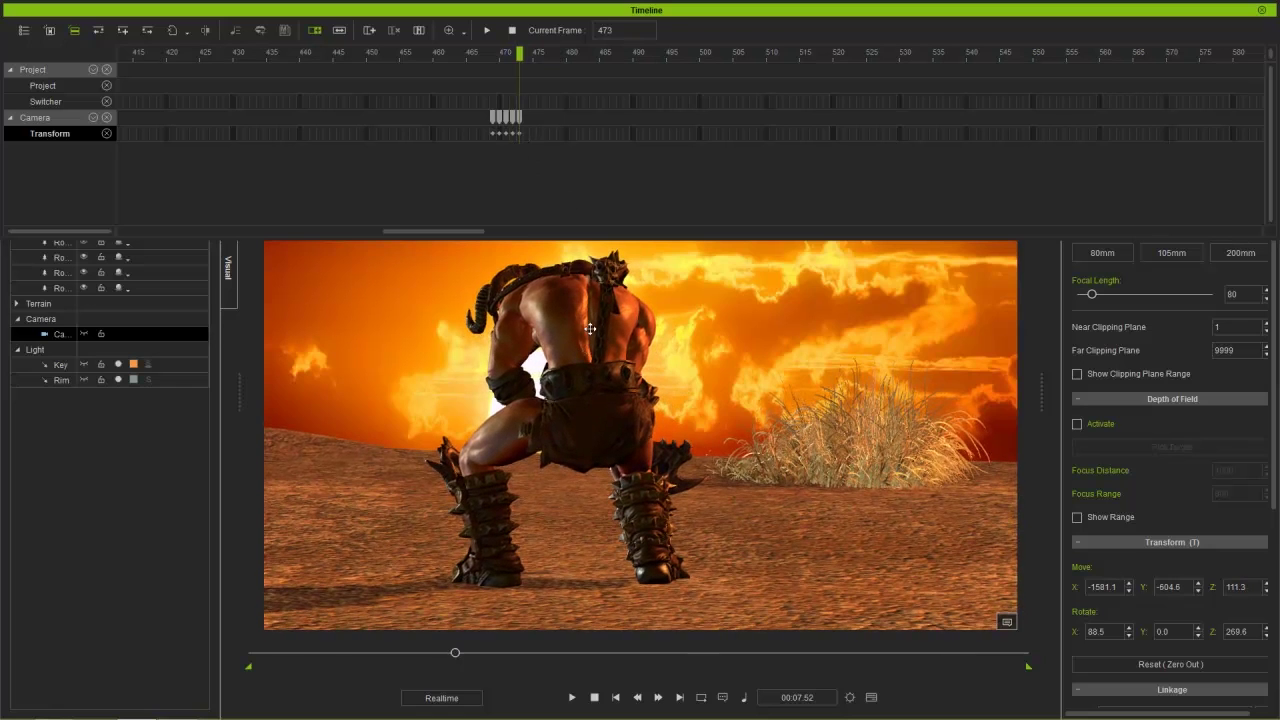
{"action": "left_click", "coordinate": [532, 133]}
{"action": "left_click_drag", "start_coordinate": [600, 385], "coordinate": [620, 399]}
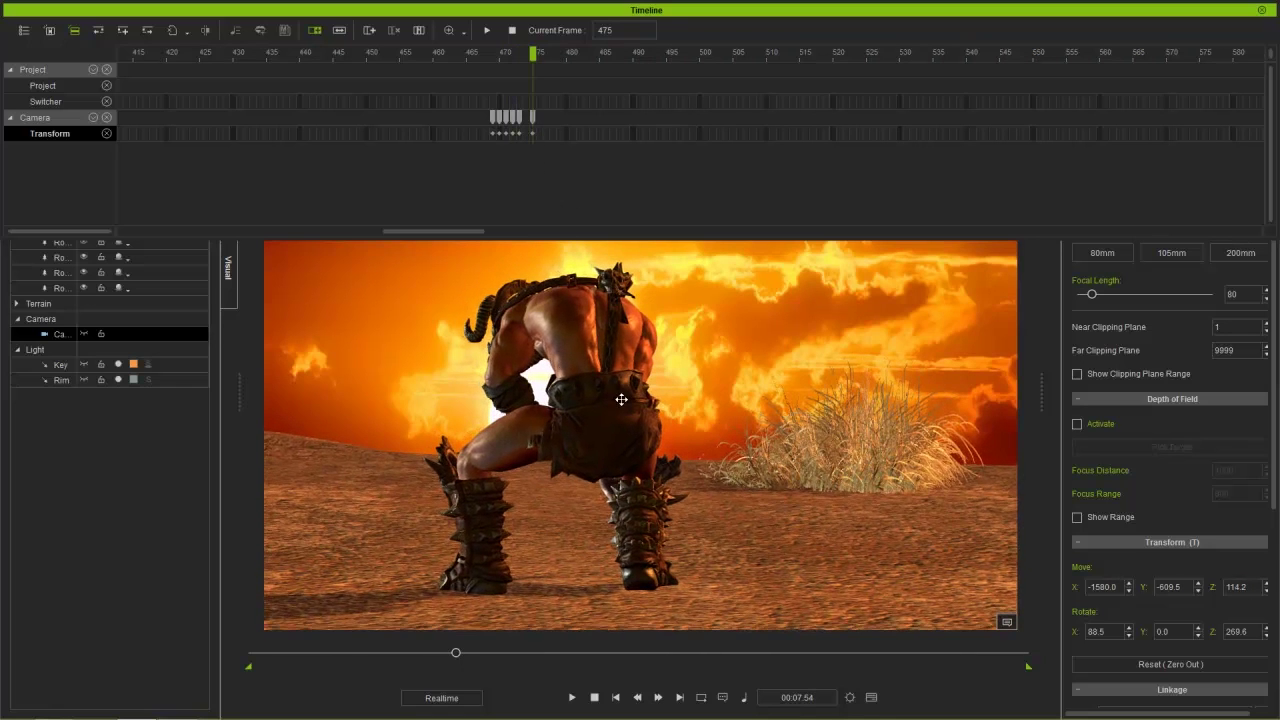
Step: Add wider-spaced camera shake offsets at frames 477, 478 and 480, and end the shake with a Transform key at frame 483
{"action": "left_click", "coordinate": [545, 133]}
{"action": "left_click_drag", "start_coordinate": [661, 235], "coordinate": [661, 165]}
{"action": "left_click_drag", "start_coordinate": [584, 275], "coordinate": [568, 488]}
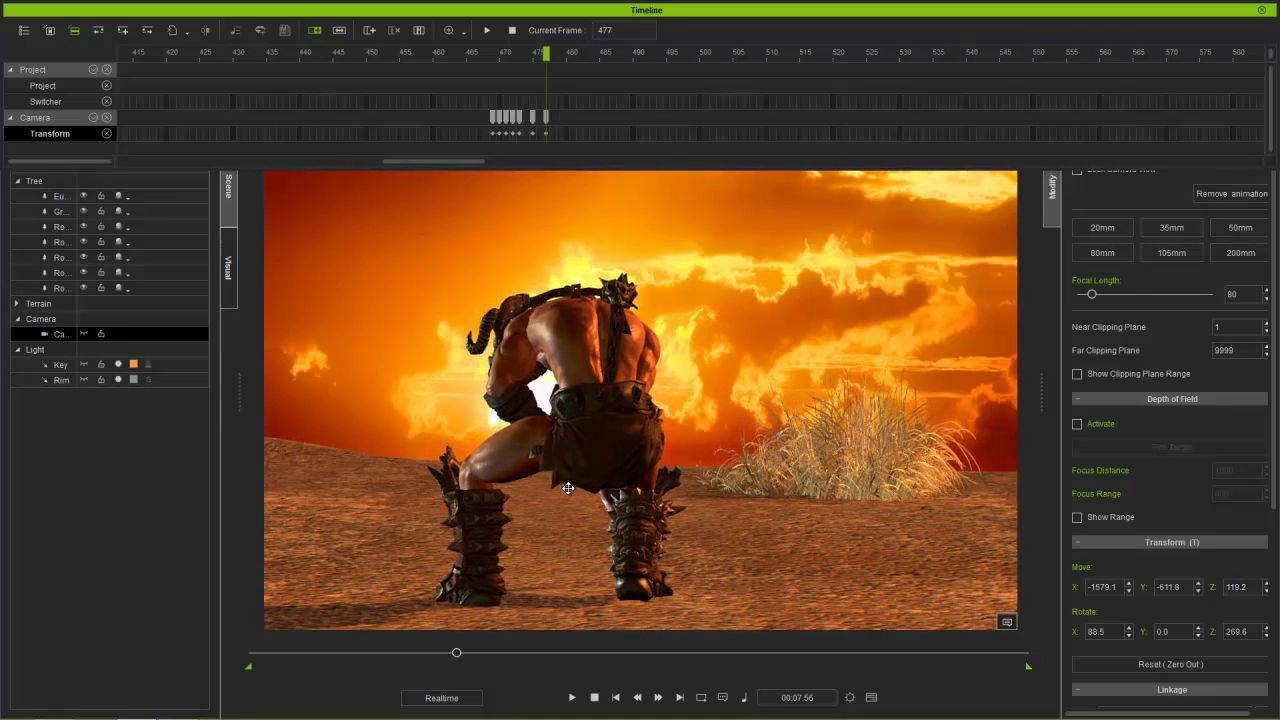
{"action": "left_click_drag", "start_coordinate": [555, 427], "coordinate": [558, 418]}
{"action": "left_click", "coordinate": [555, 133]}
{"action": "left_click_drag", "start_coordinate": [568, 272], "coordinate": [608, 177]}
{"action": "left_click", "coordinate": [567, 136]}
{"action": "left_click_drag", "start_coordinate": [585, 282], "coordinate": [689, 278]}
{"action": "left_click", "coordinate": [588, 134]}
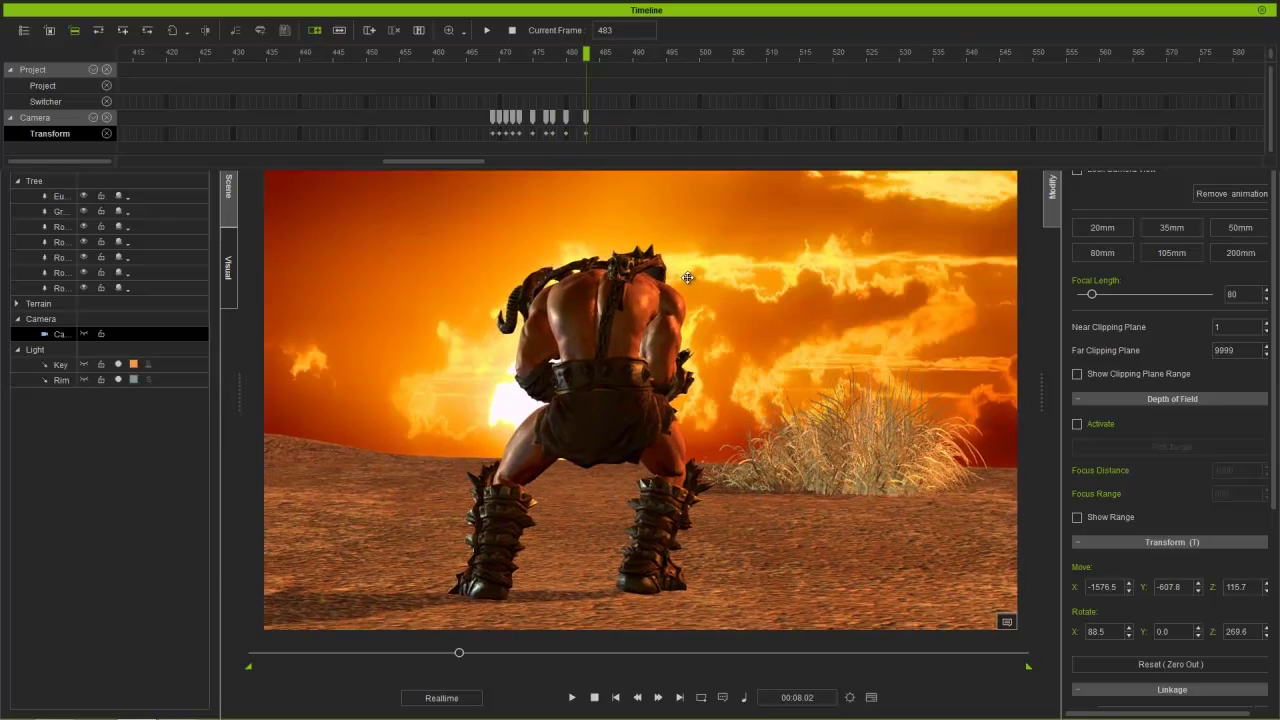
Step: Replay the landing several times from just before frame 469 to check the camera shake
{"action": "left_click_drag", "start_coordinate": [480, 57], "coordinate": [407, 60]}
{"action": "key", "text": "space"}
{"action": "left_click", "coordinate": [458, 62]}
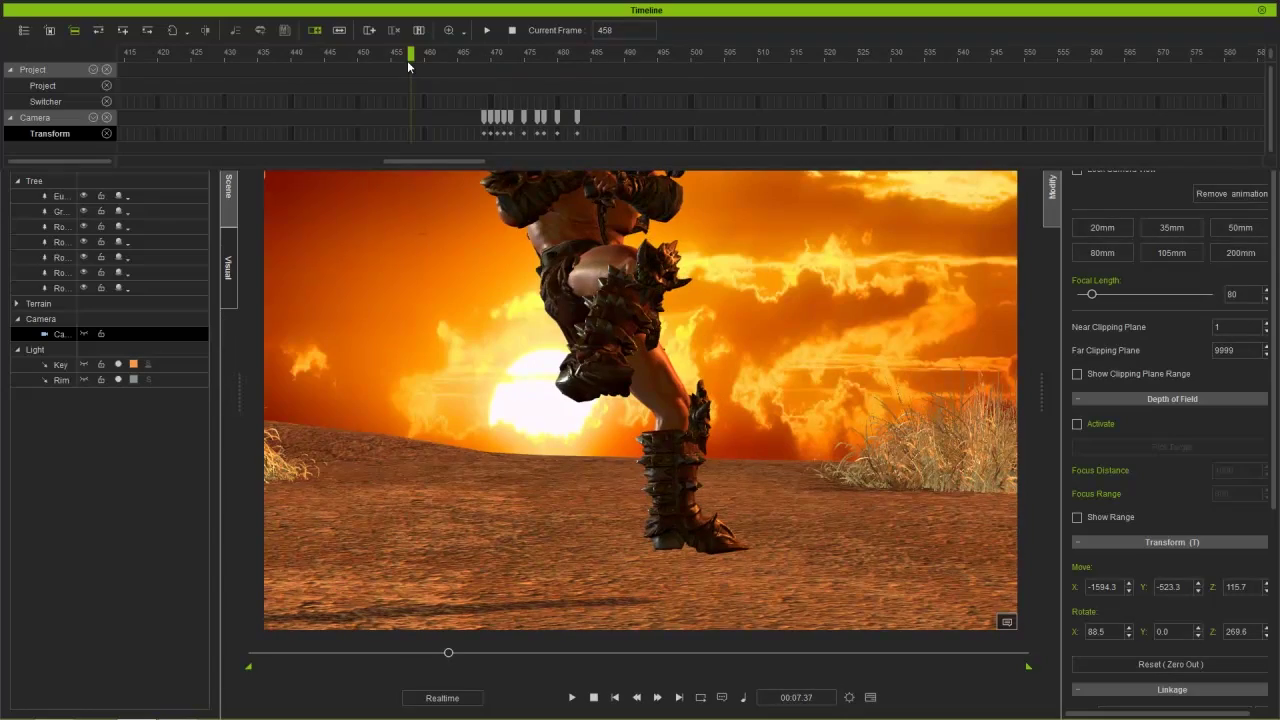
{"action": "key", "text": "space"}
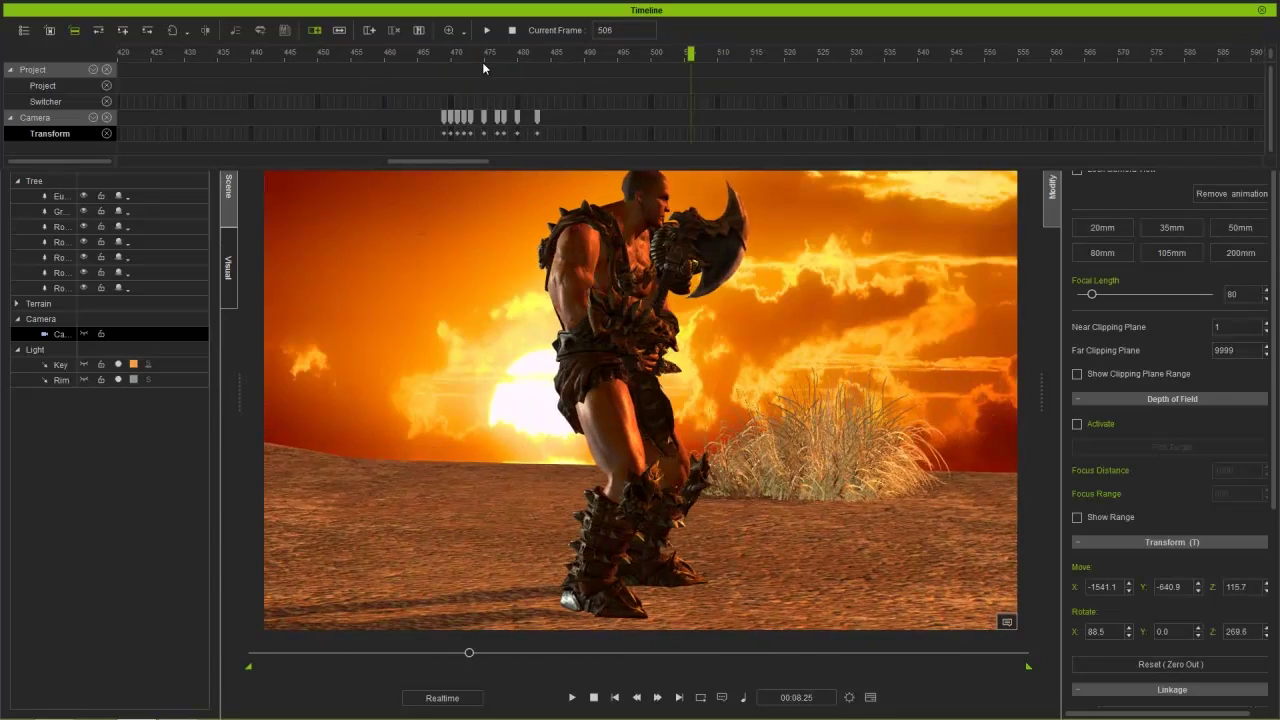
{"action": "left_click", "coordinate": [398, 58]}
{"action": "key", "text": "space"}
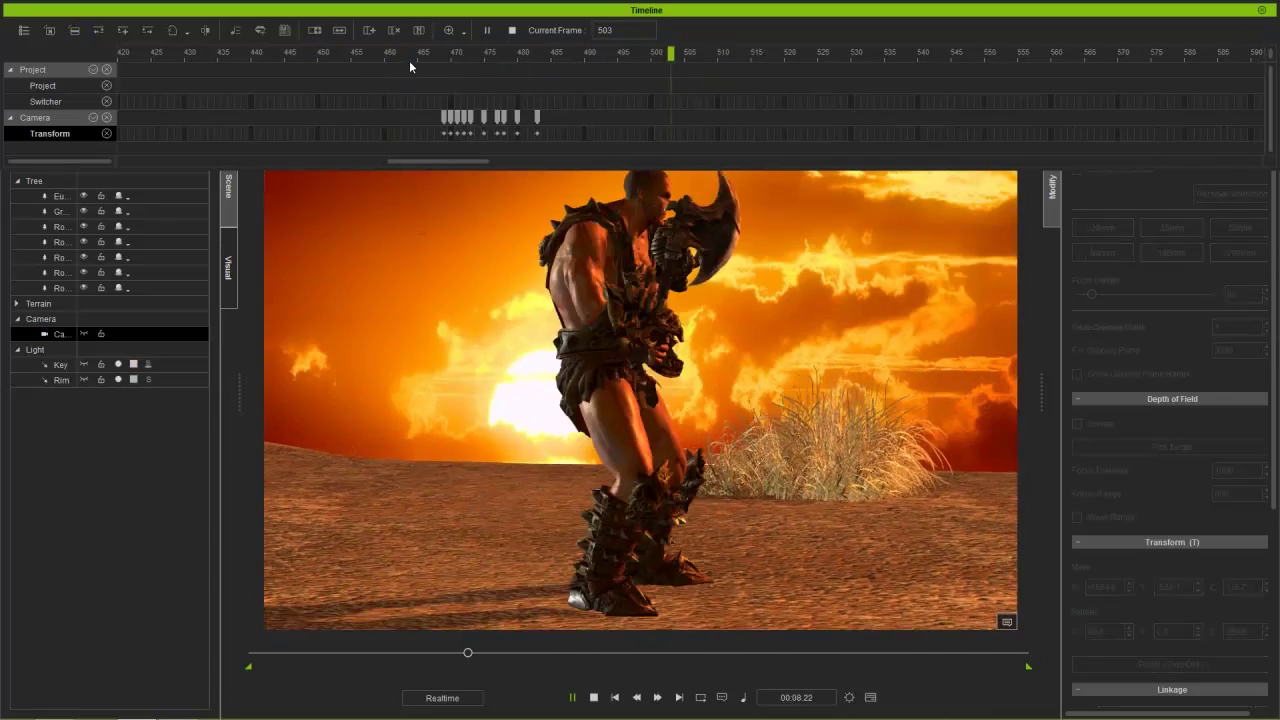
{"action": "key", "text": "space"}
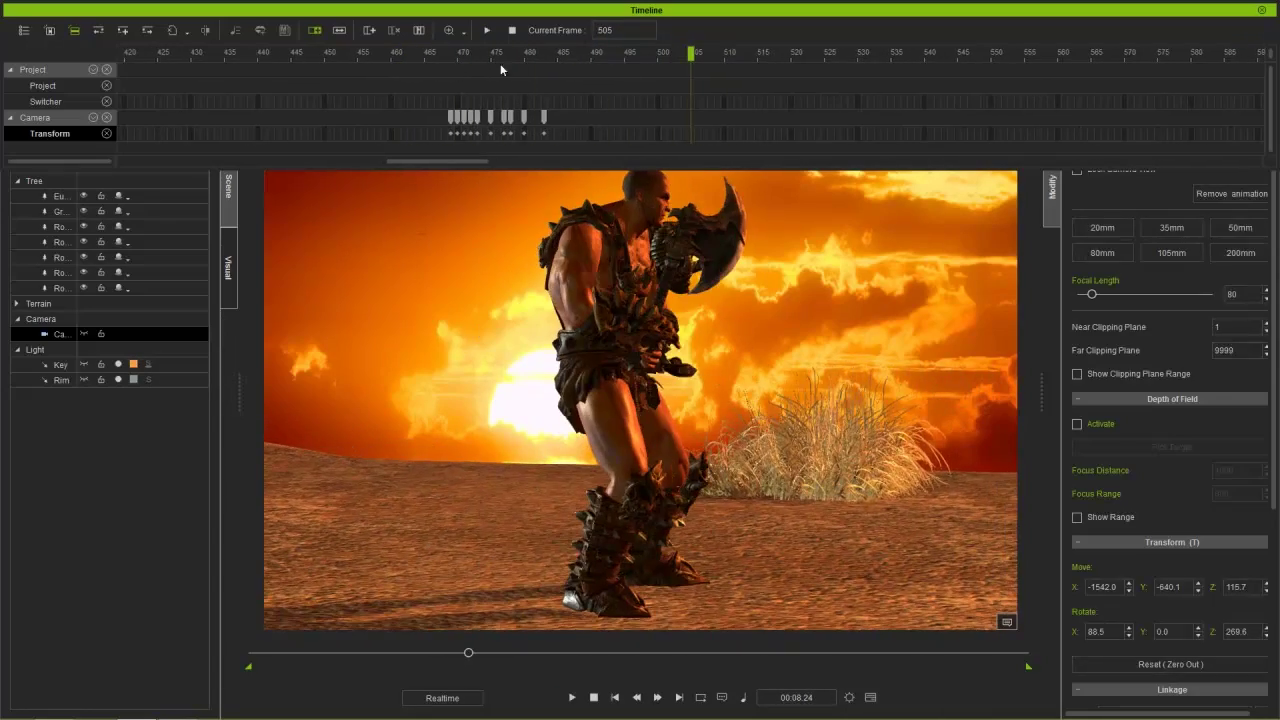
Step: Close the timeline and play the whole animation from the start to 00:10.56
{"action": "left_click", "coordinate": [1260, 10]}
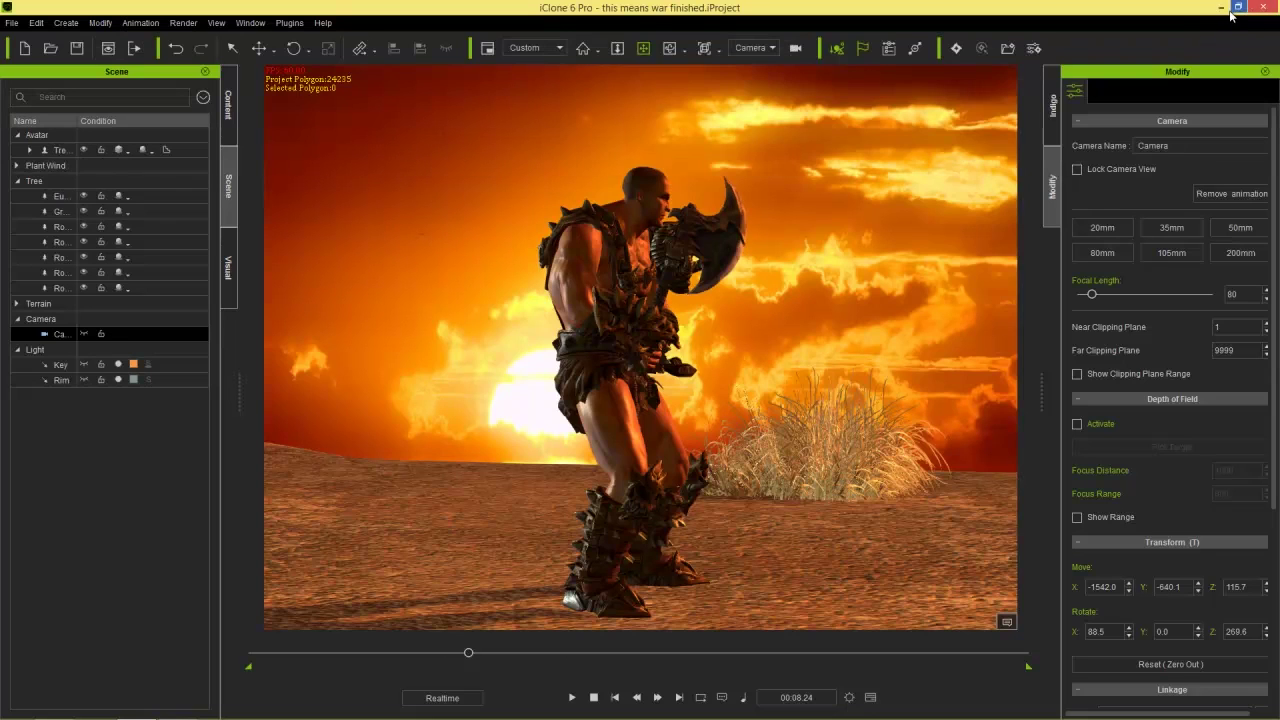
{"action": "left_click", "coordinate": [595, 697]}
{"action": "left_click", "coordinate": [573, 697]}
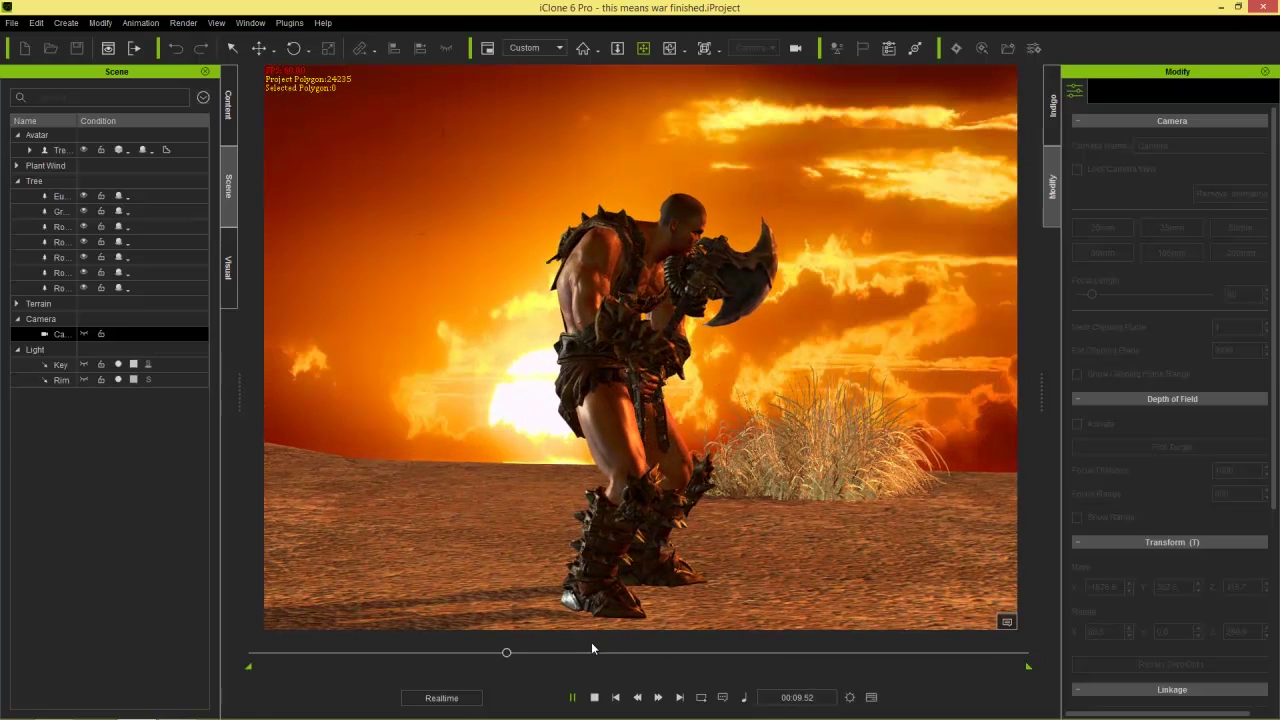
{"action": "left_click", "coordinate": [574, 695]}
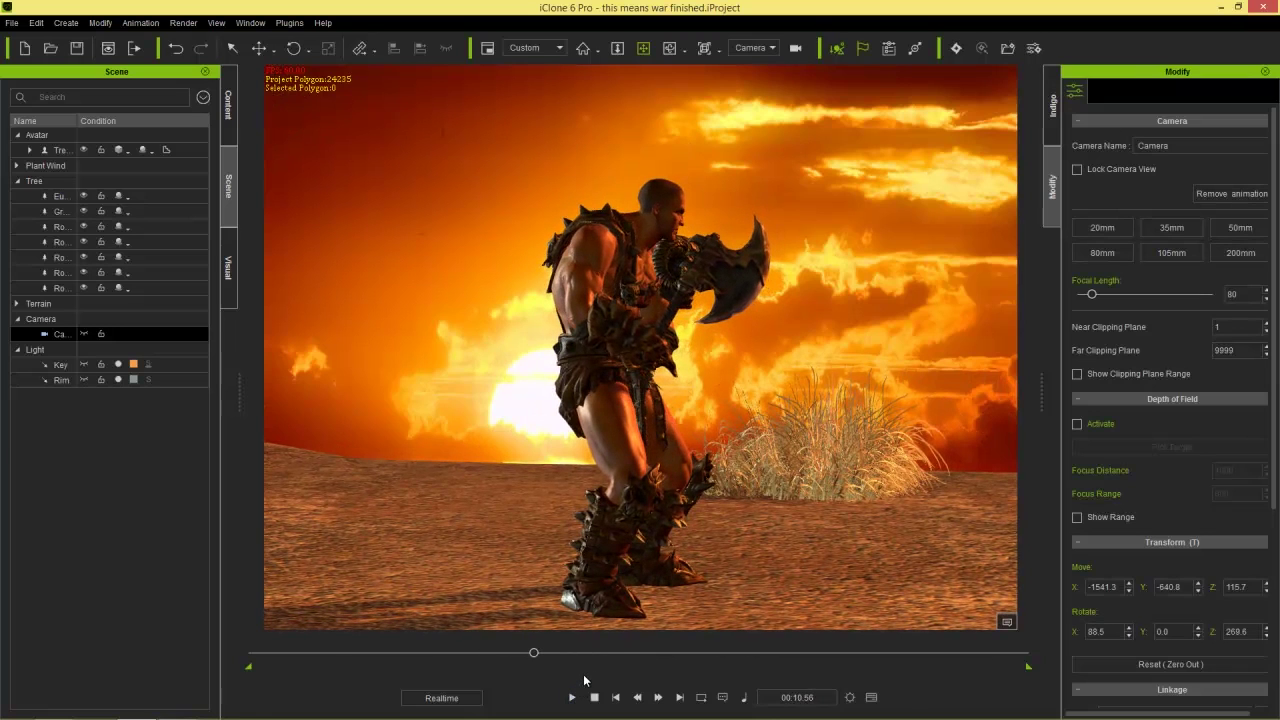